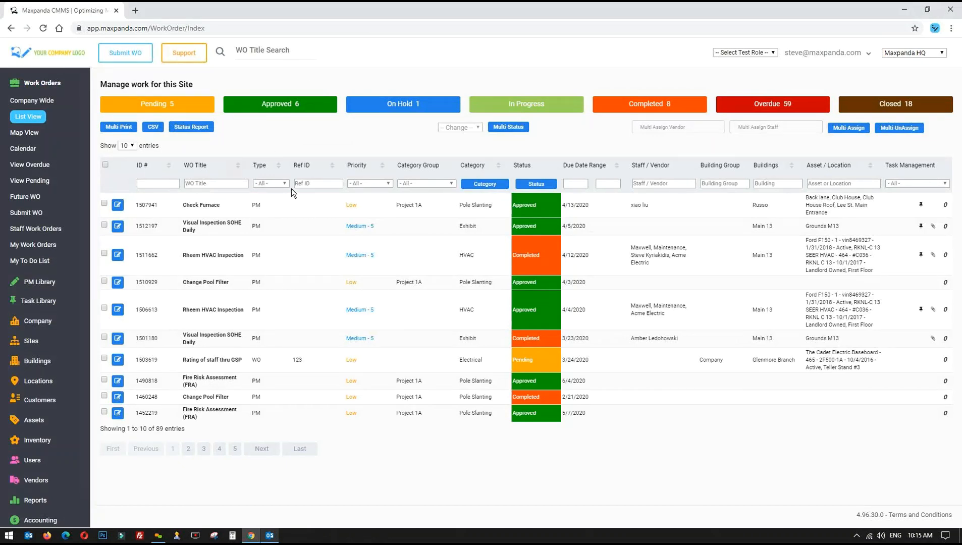
Tick Closed in the Default WO Status View so the work order list grows to 1,218 entries
left_click_drag(588, 211, 613, 424)
left_click(613, 424)
left_click(536, 183)
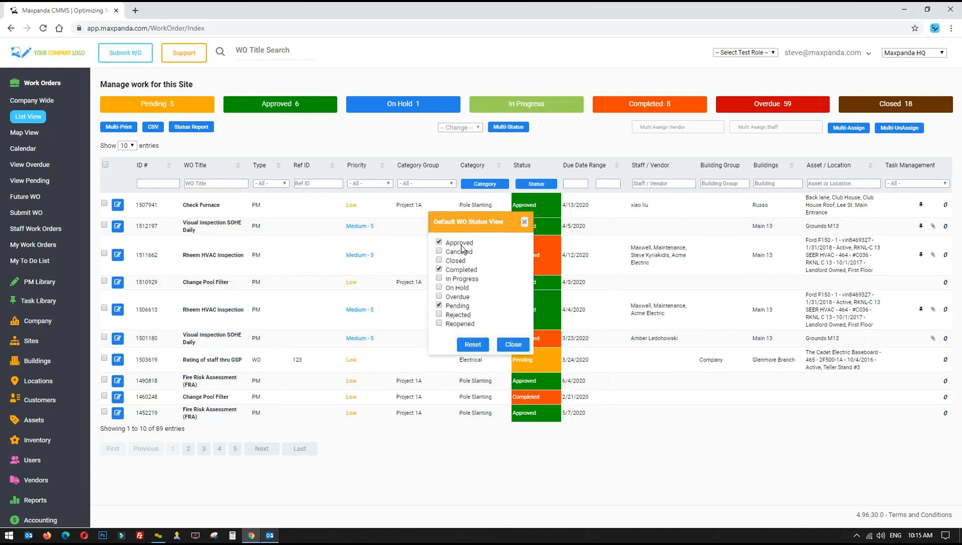
left_click(439, 260)
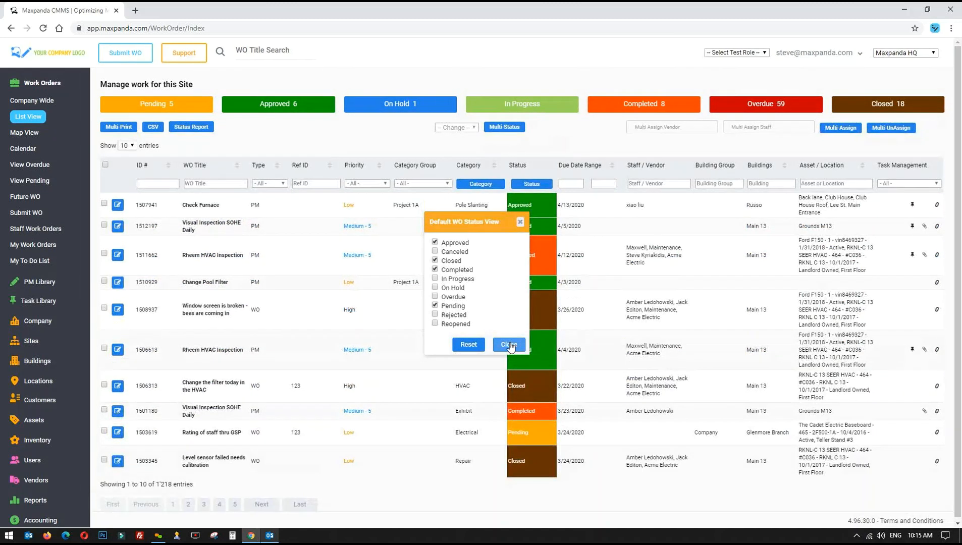
left_click(508, 344)
scroll(353, 302, "down", 1)
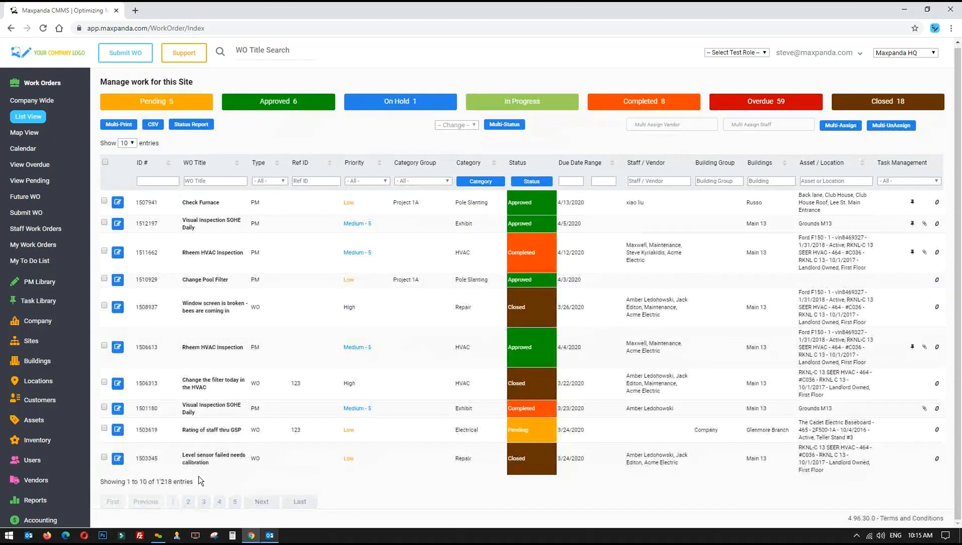
left_click_drag(200, 483, 151, 482)
left_click_drag(442, 308, 600, 309)
left_click_drag(921, 105, 869, 107)
left_click_drag(140, 102, 913, 101)
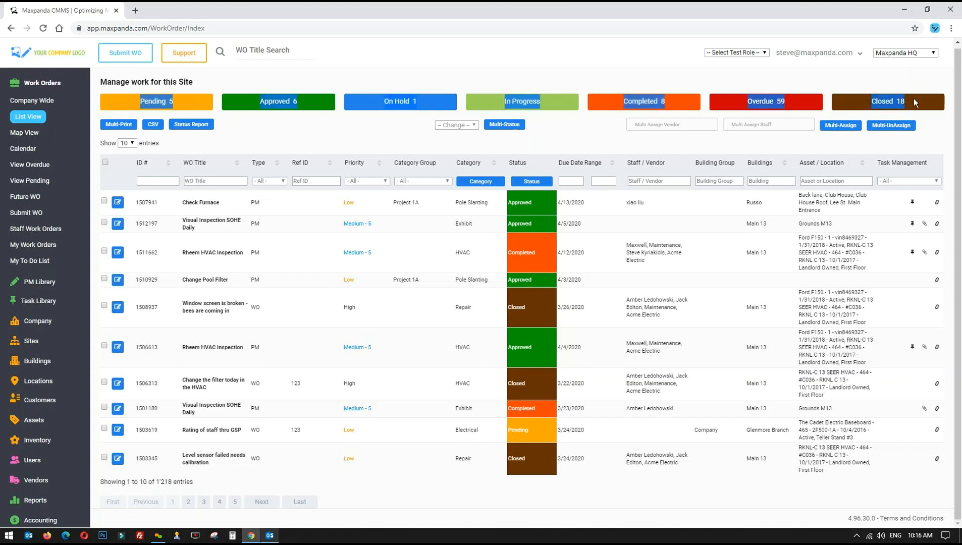
left_click(914, 98)
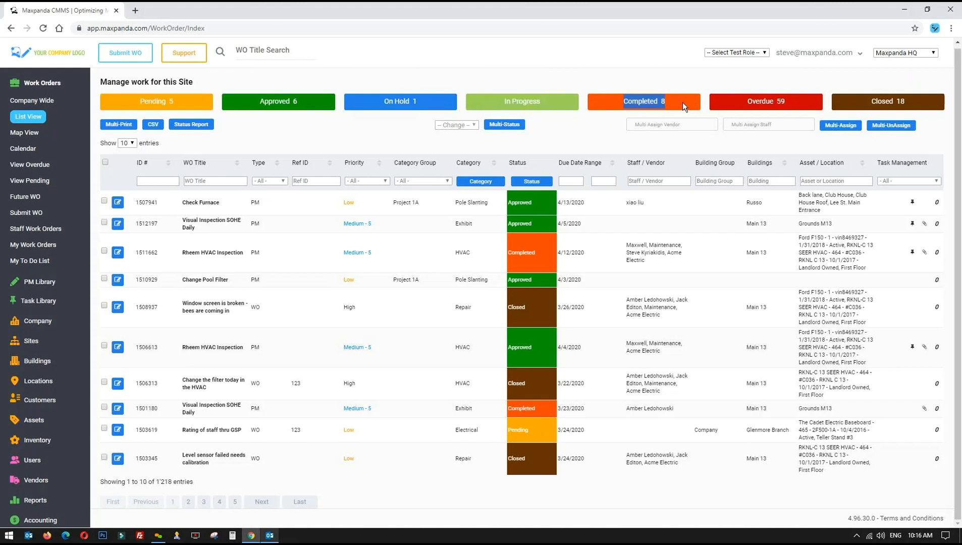
left_click_drag(682, 103, 626, 101)
left_click(765, 53)
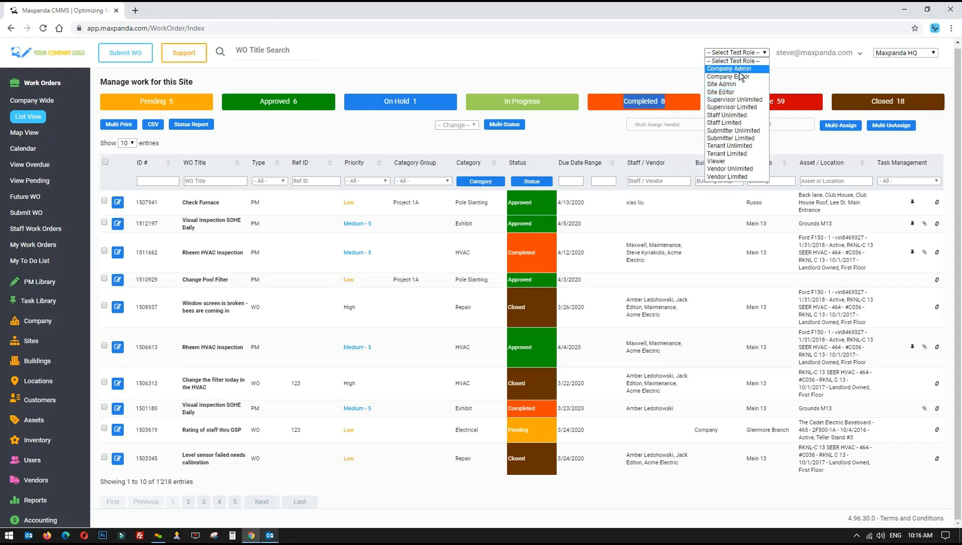
left_click(820, 77)
left_click_drag(905, 102, 856, 101)
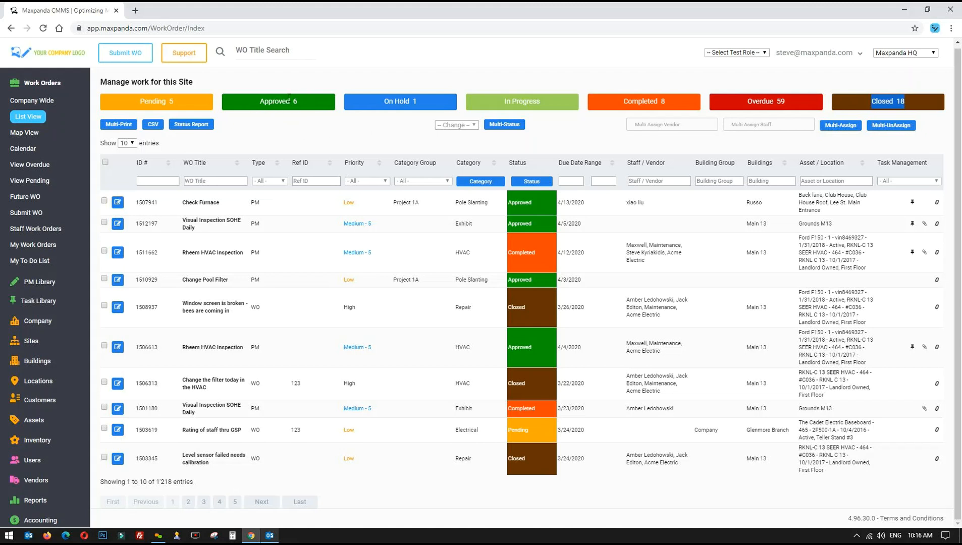
left_click(132, 102)
left_click_drag(132, 102, 183, 103)
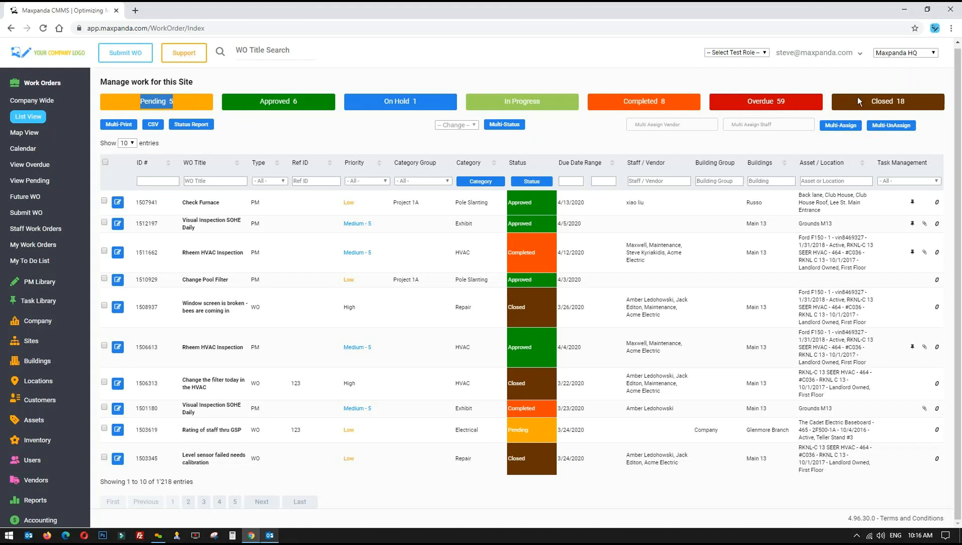
left_click_drag(859, 101, 912, 101)
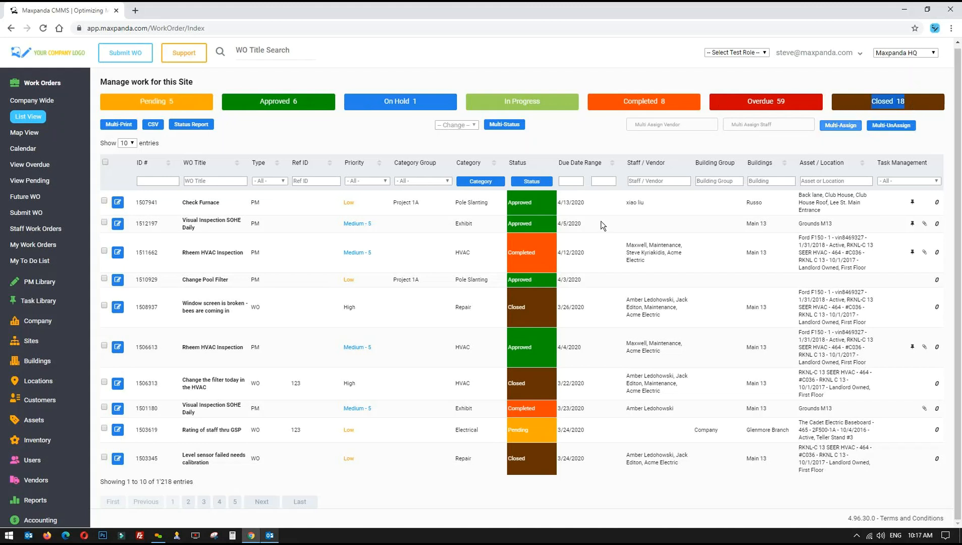
Untick Closed in the Default WO Status View, leaving Approved, Completed and Pending ticked
left_click(534, 183)
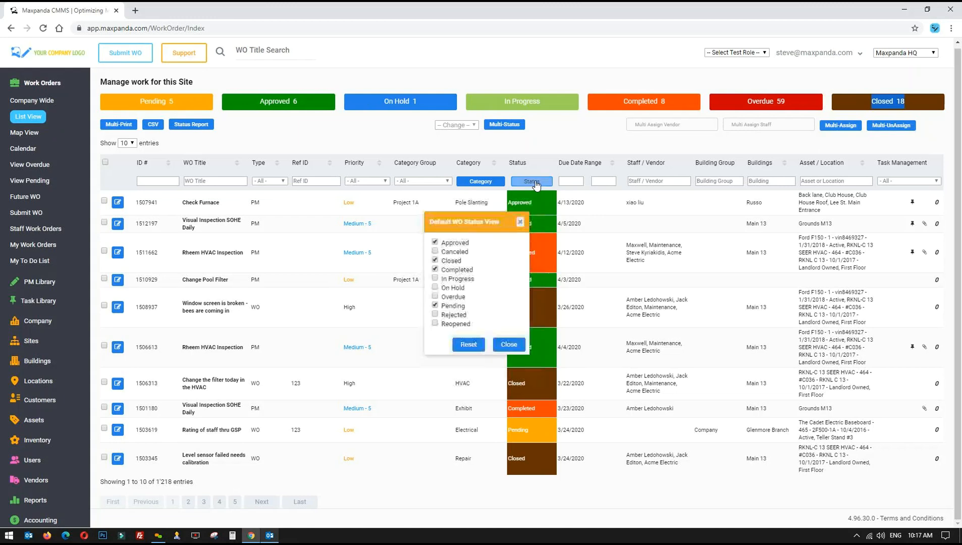
left_click(450, 262)
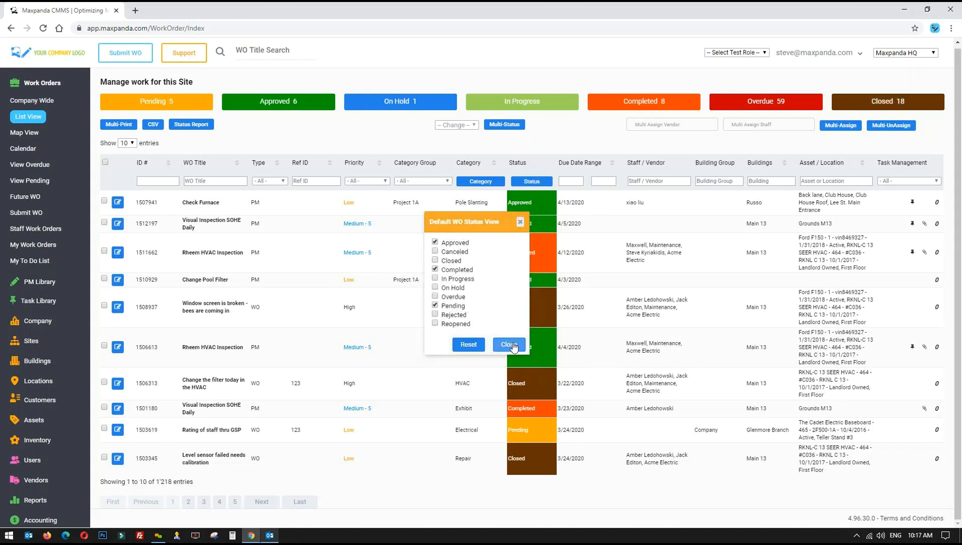
left_click(508, 344)
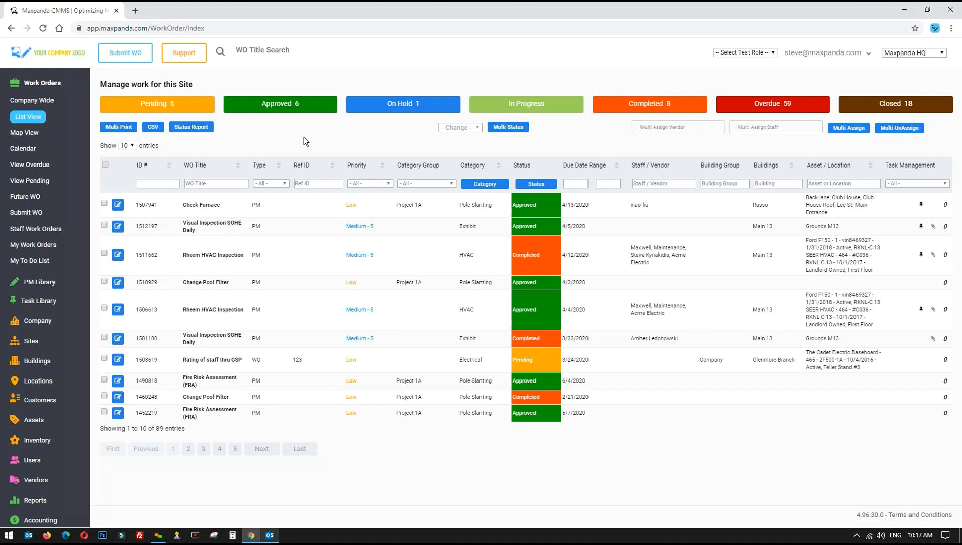
Choose Close in the bulk -- Change -- status dropdown without applying it
left_click(761, 51)
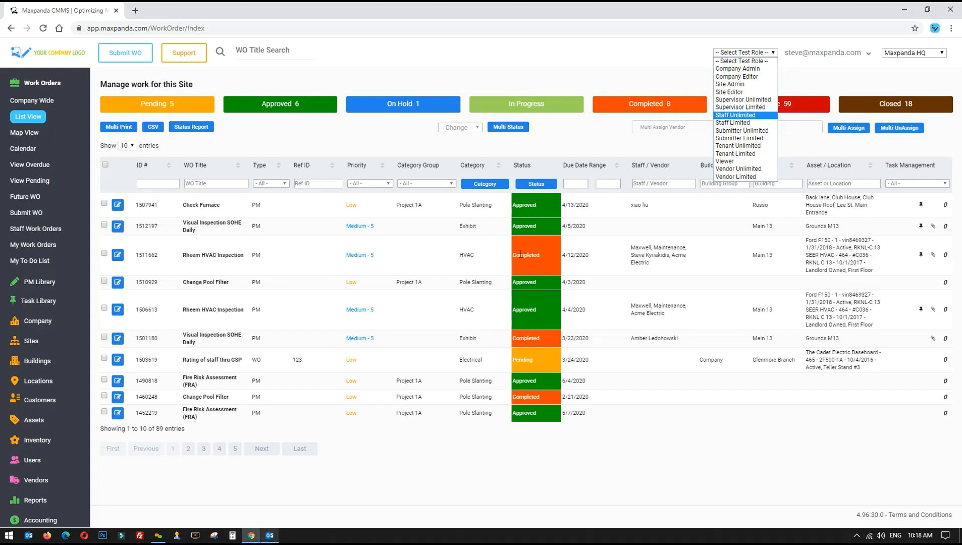
left_click(458, 127)
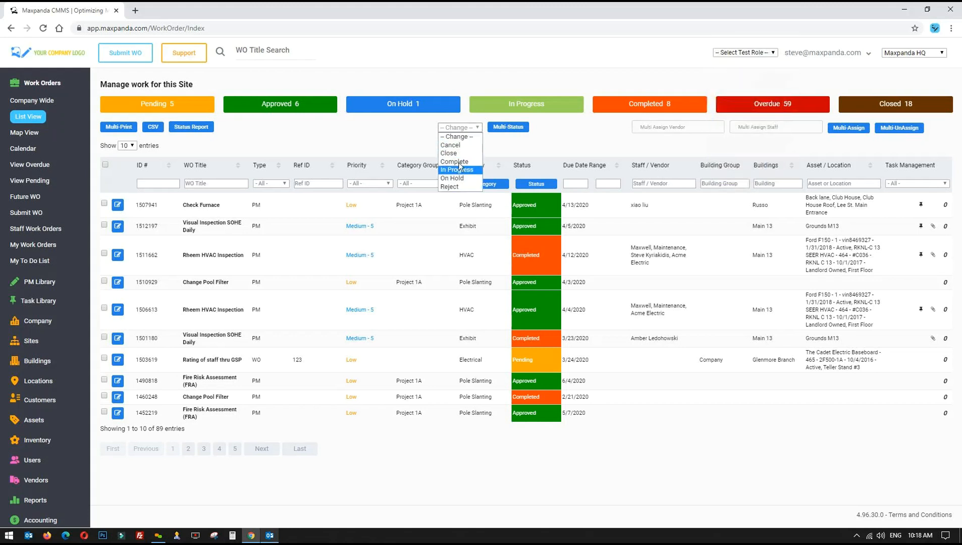
left_click(349, 129)
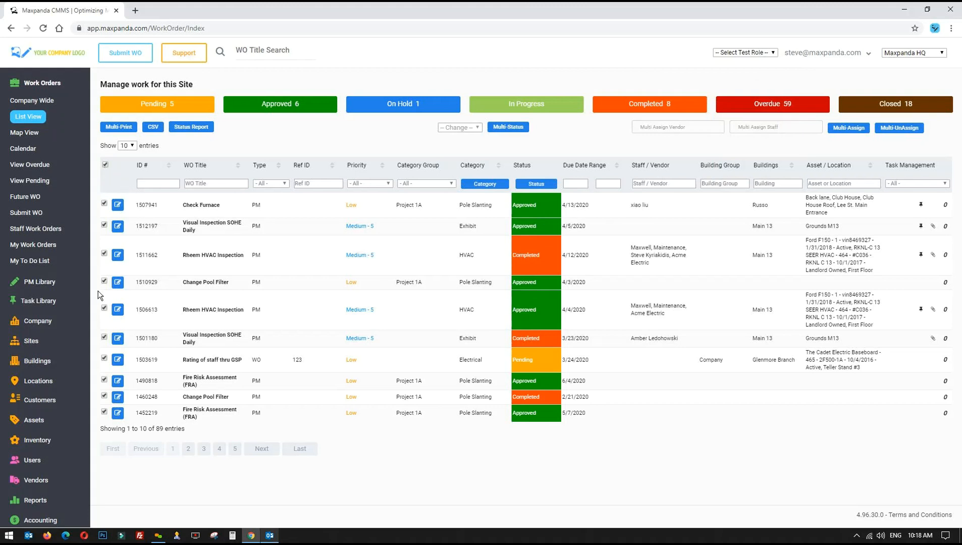
left_click(467, 128)
left_click(455, 152)
Untick the header checkbox to deselect all rows, leaving the test role unchanged
left_click(104, 165)
left_click(742, 51)
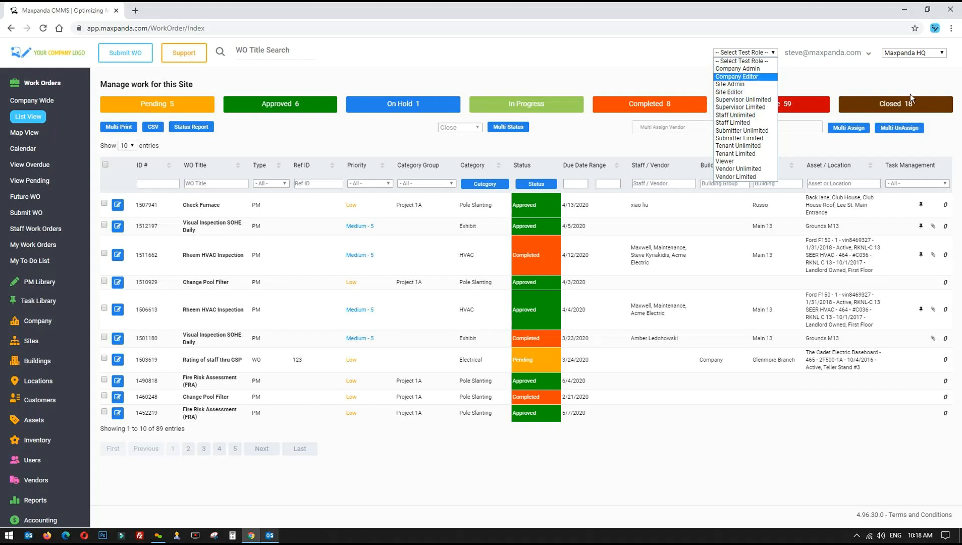
left_click(605, 67)
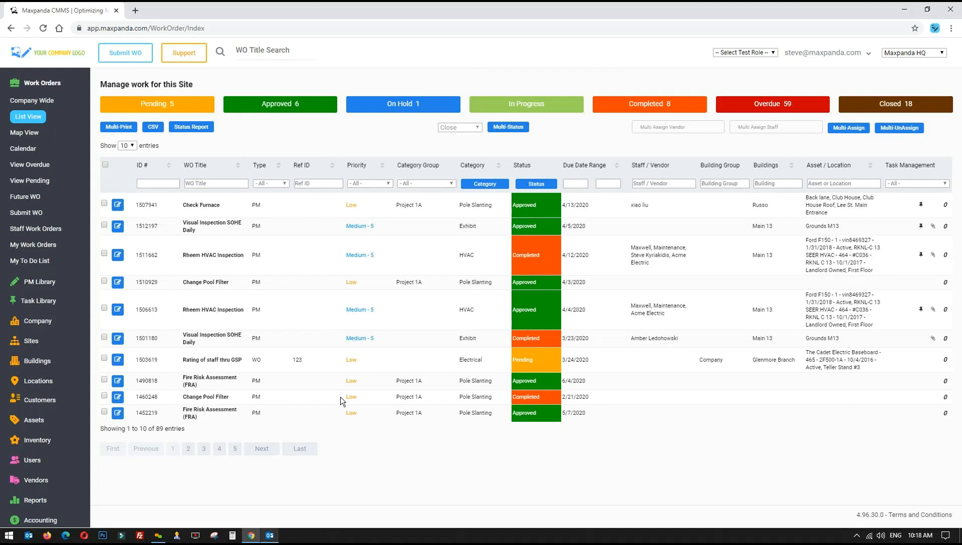
Show the 4 Approved work orders in Map View and zoom in around New York
left_click(28, 135)
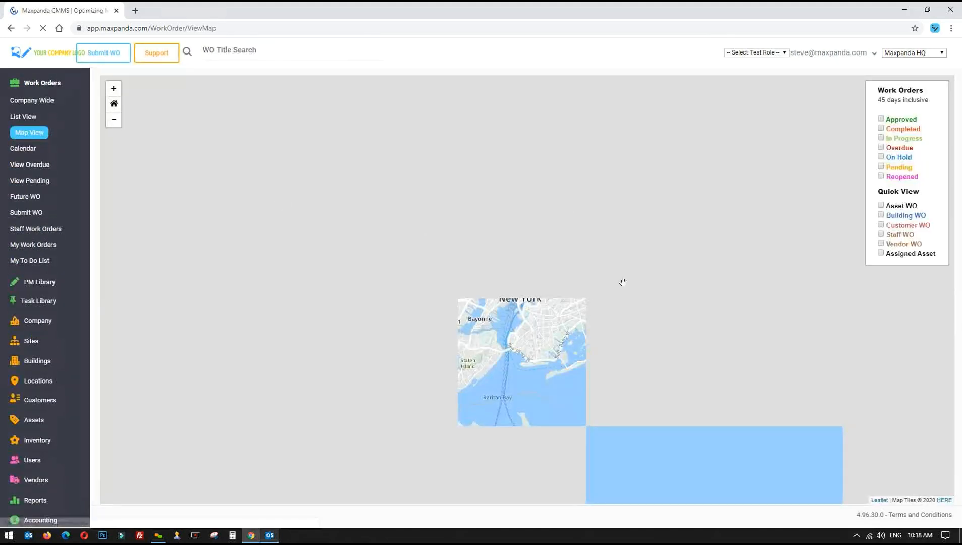
left_click(880, 118)
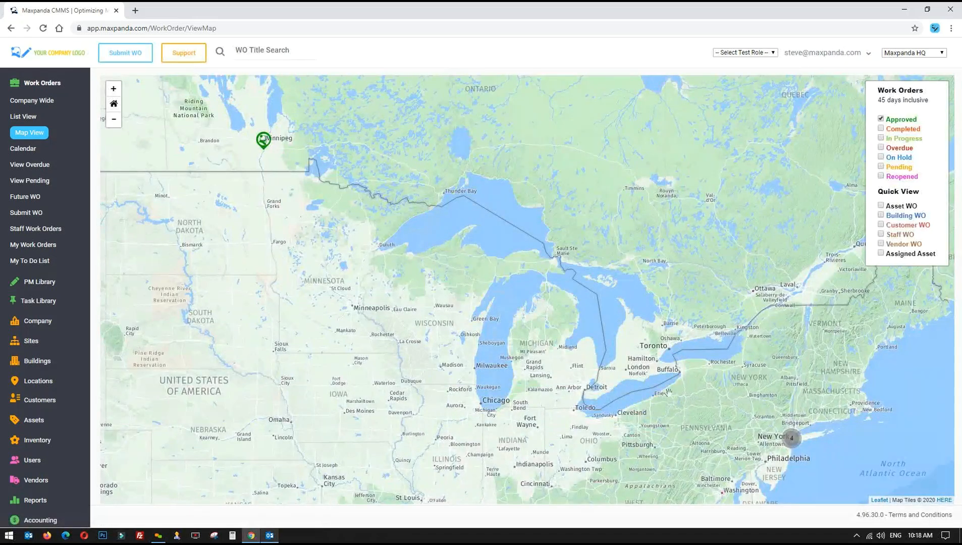
left_click_drag(752, 410, 530, 243)
scroll(578, 295, "up", 5)
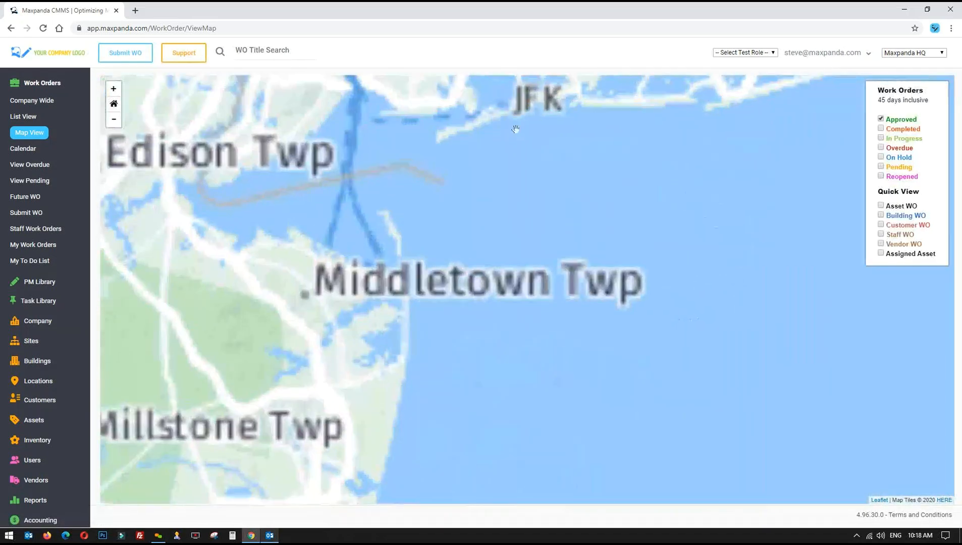
left_click_drag(515, 129, 565, 373)
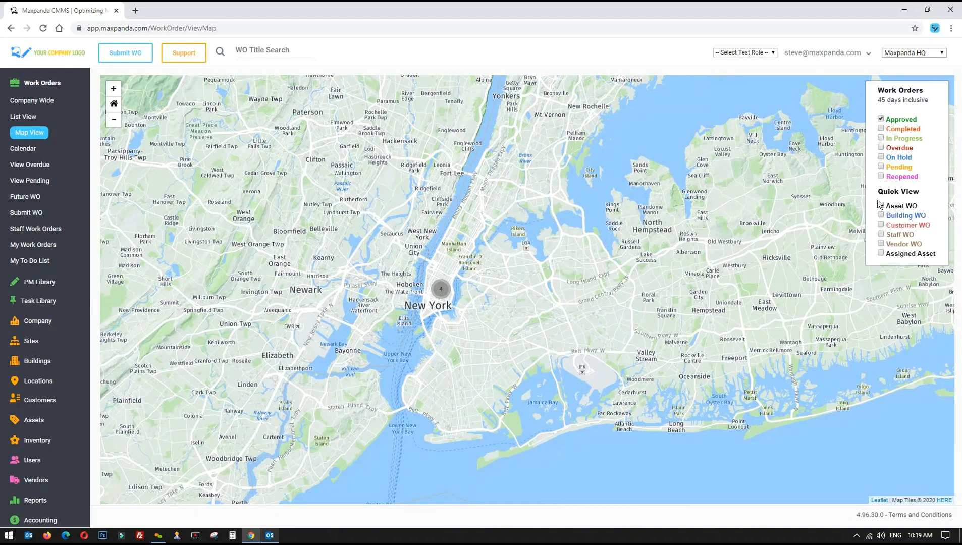
left_click_drag(262, 204, 529, 319)
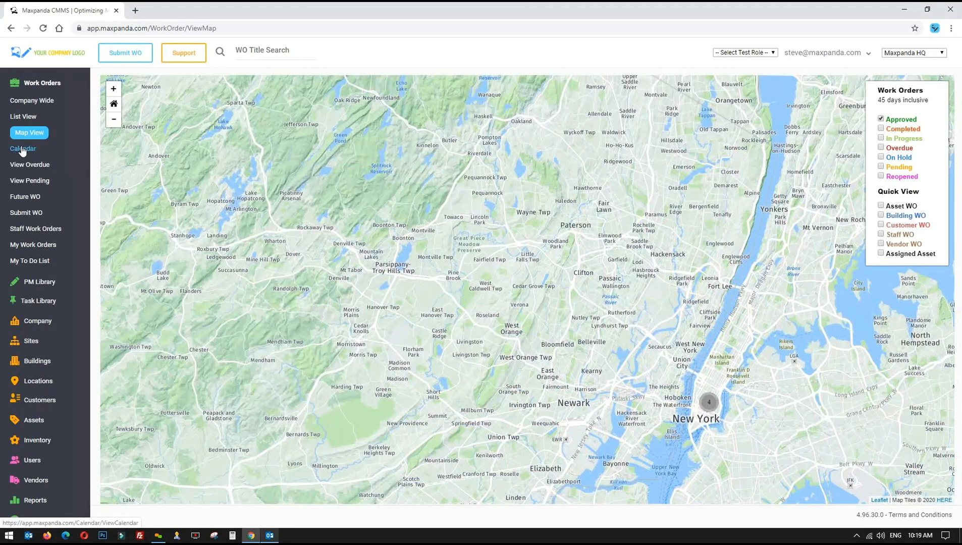
Load the March 2020 work order calendar with Type -- All -- and collapse Selection Criteria
left_click(22, 148)
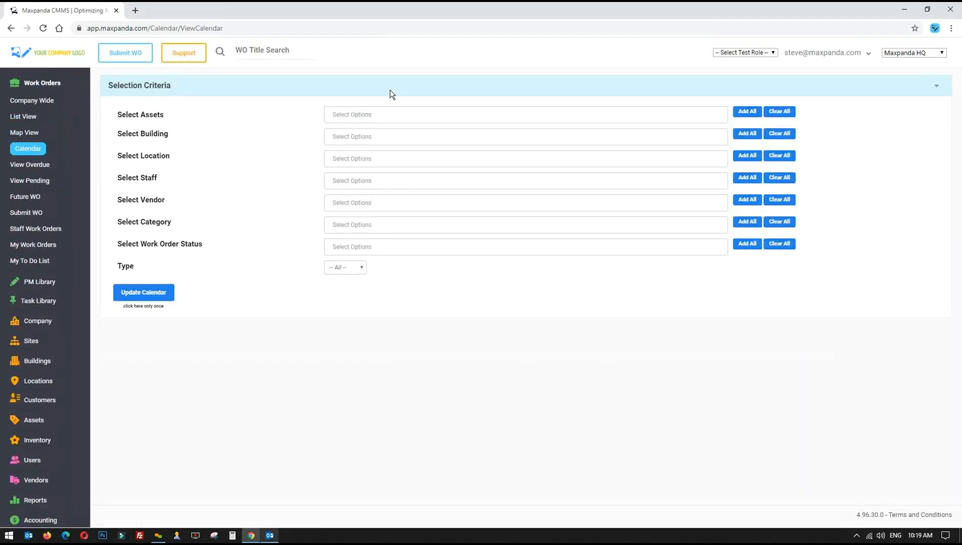
left_click(150, 297)
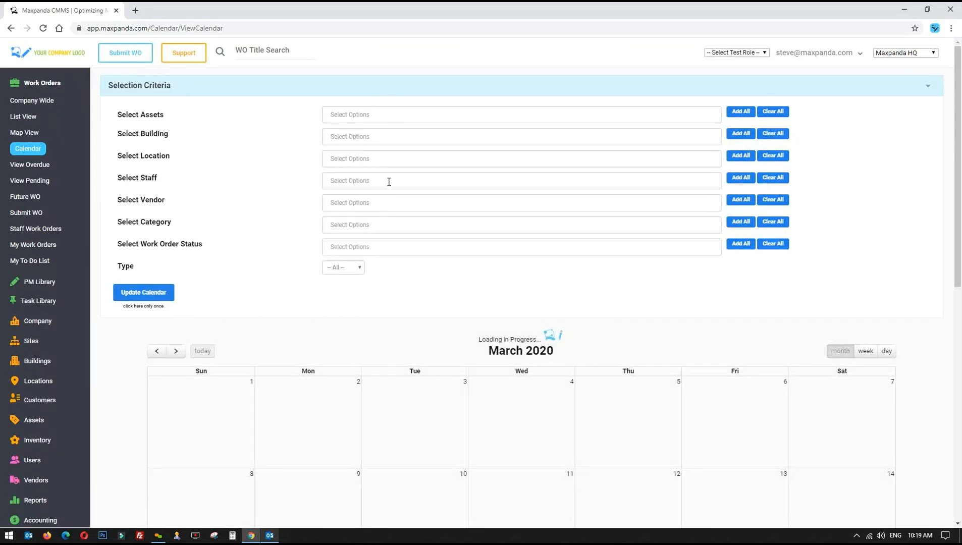
left_click(349, 270)
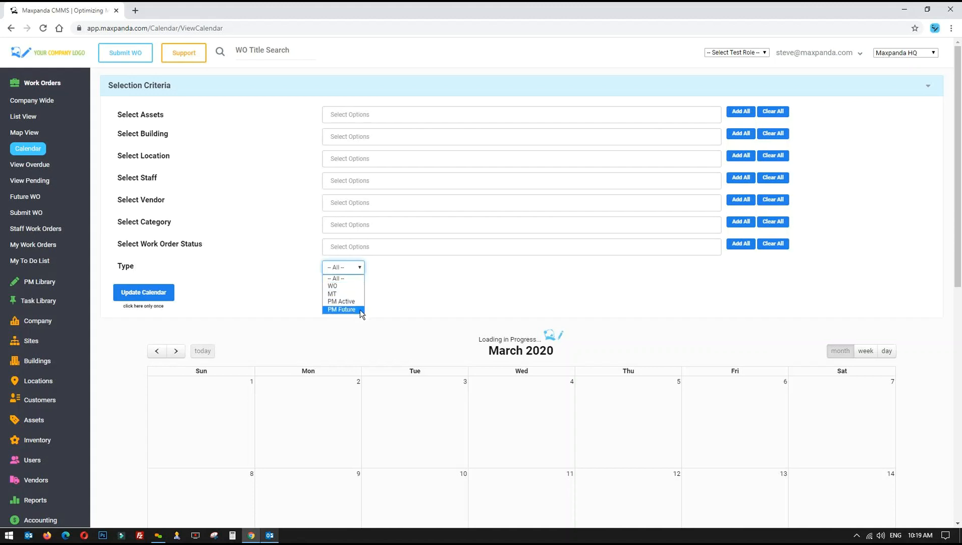
left_click(432, 273)
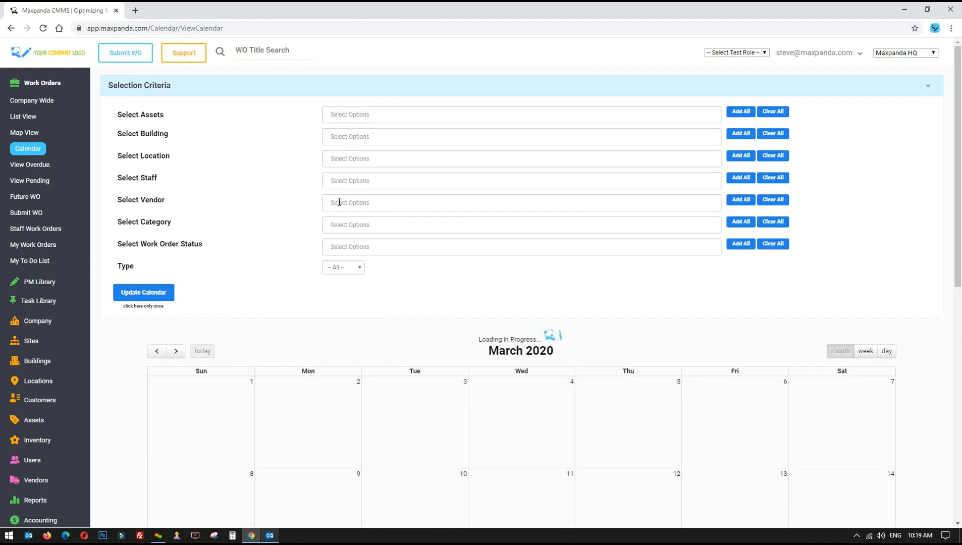
left_click(279, 85)
scroll(263, 211, "down", 2)
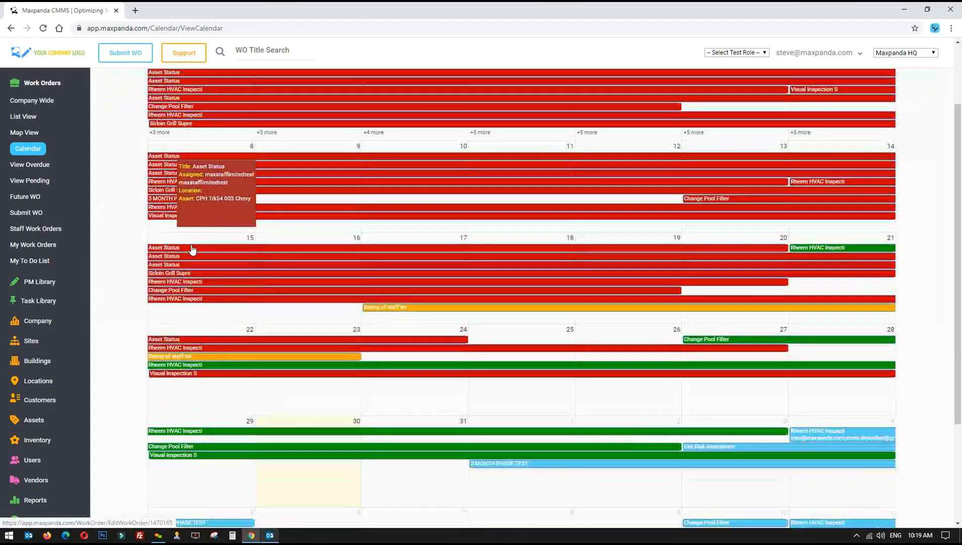
scroll(394, 217, "up", 3)
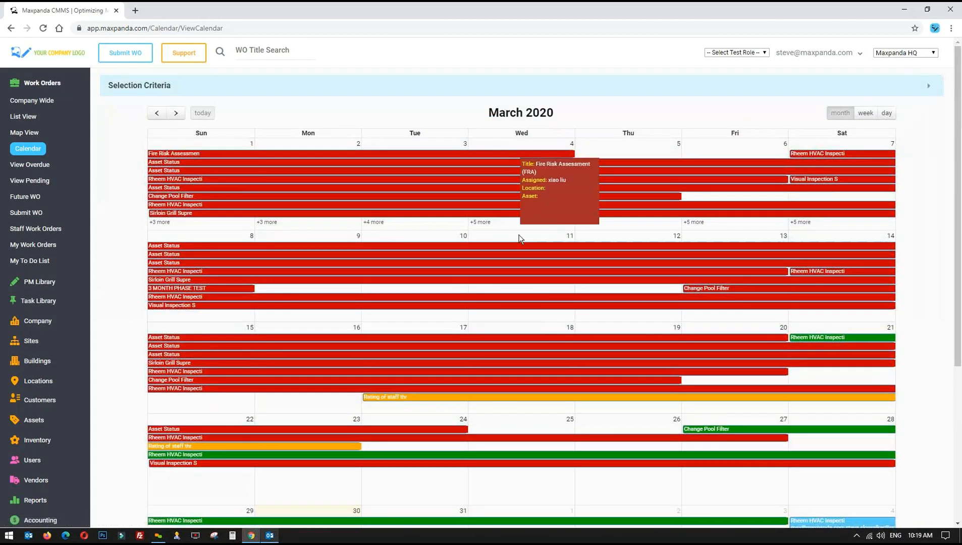
scroll(506, 220, "down", 3)
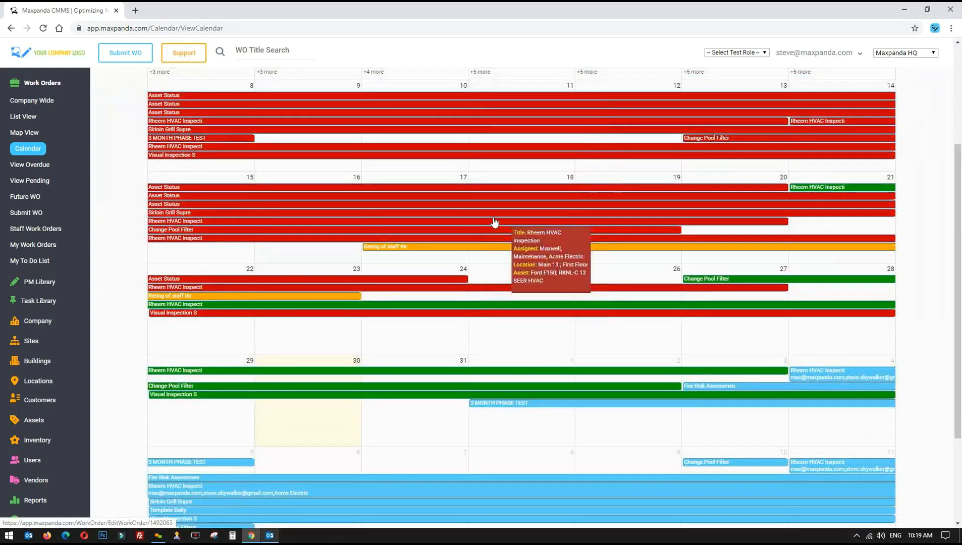
scroll(493, 291, "down", 2)
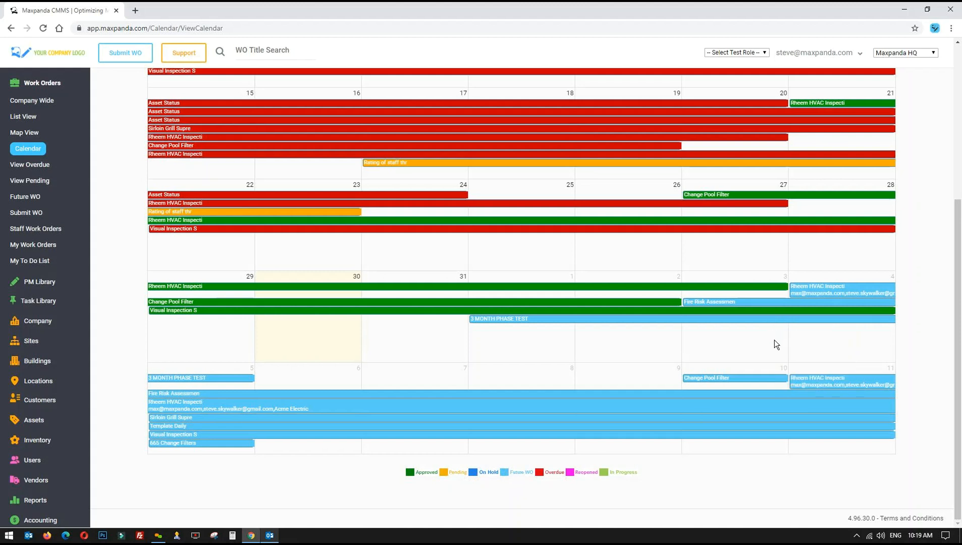
mouse_move(821, 292)
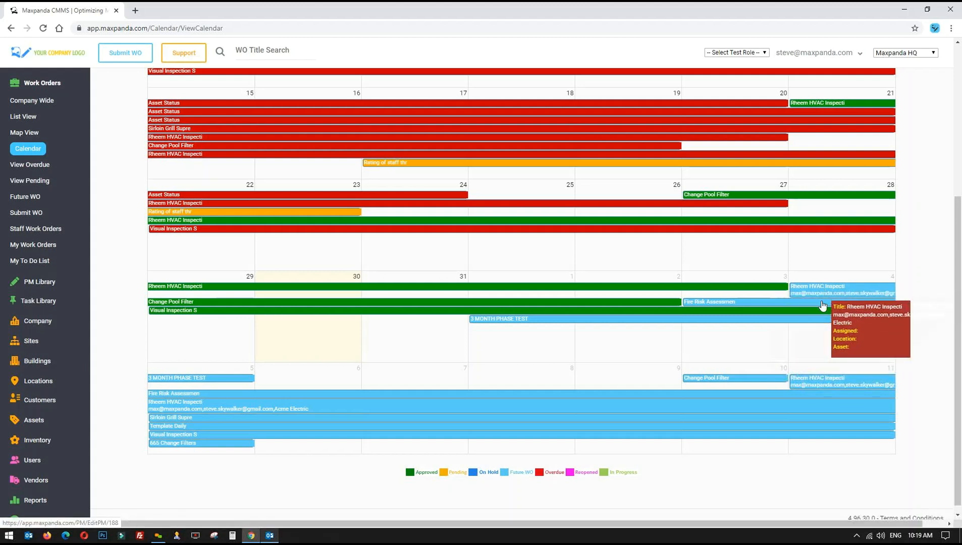
mouse_move(768, 414)
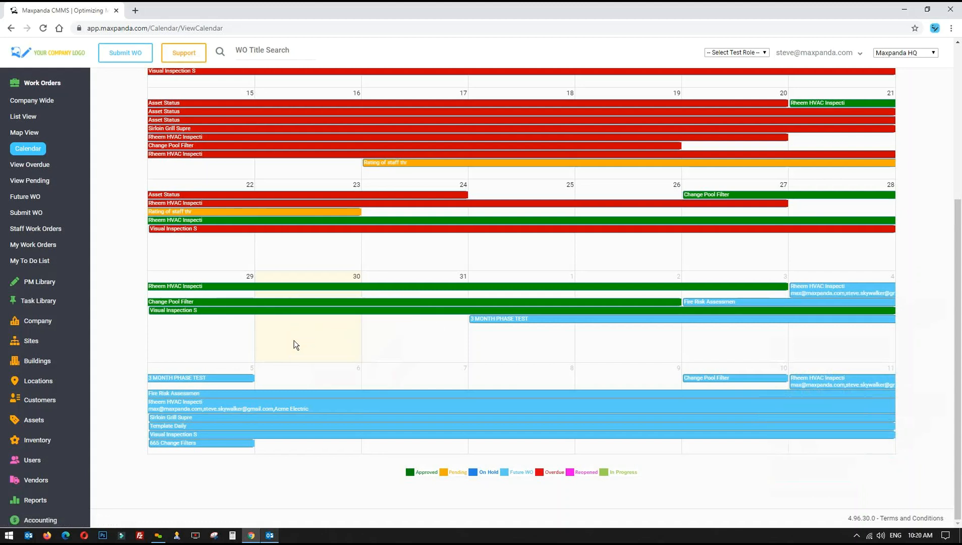
mouse_move(500, 320)
mouse_move(201, 387)
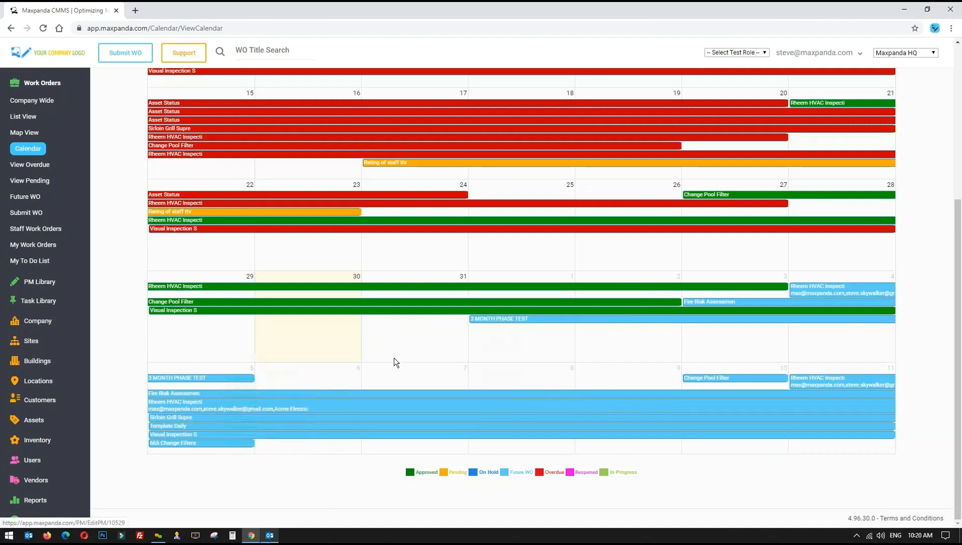
mouse_move(532, 324)
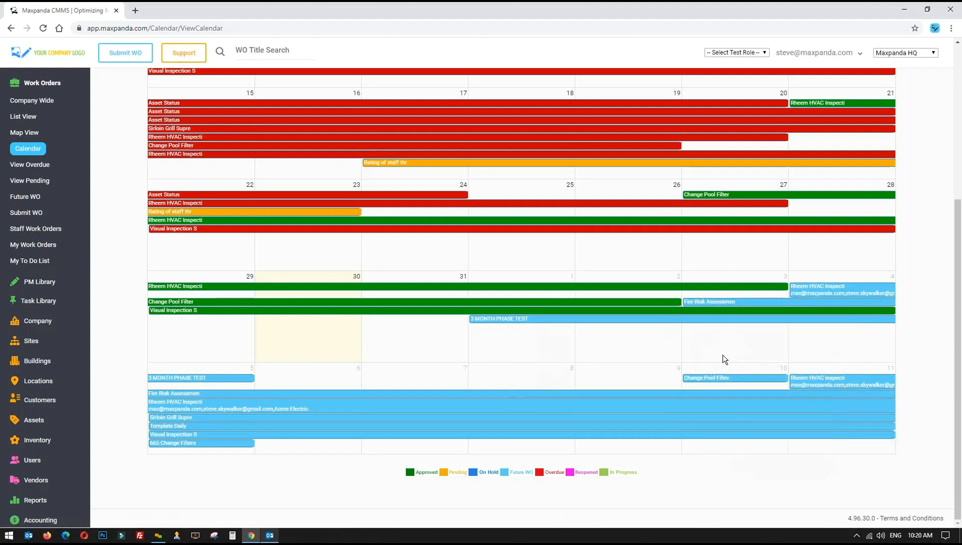
mouse_move(735, 384)
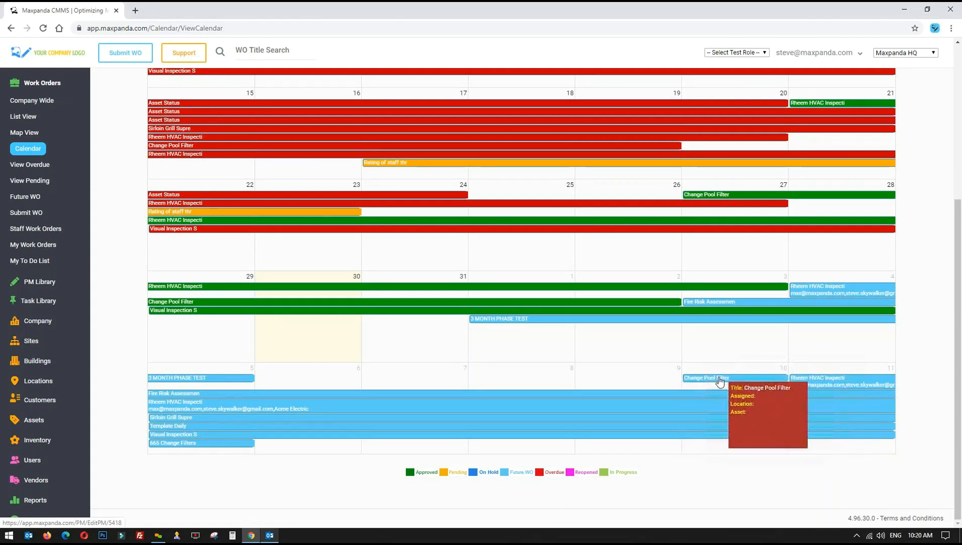
left_click_drag(707, 379, 425, 335)
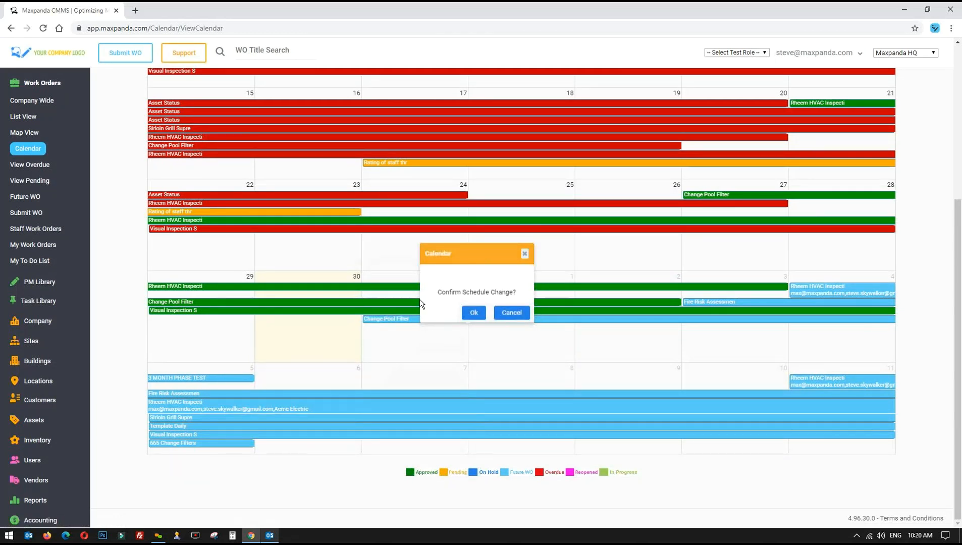
left_click(517, 313)
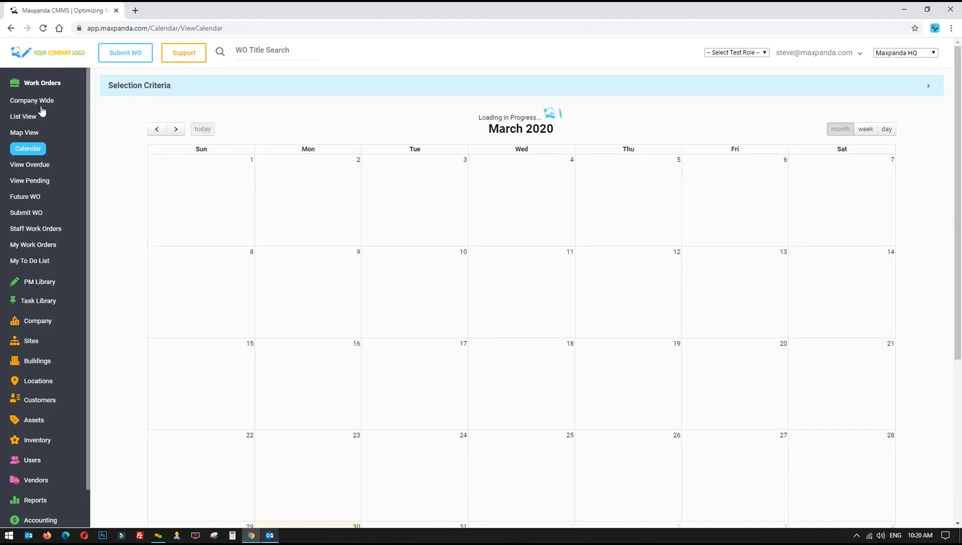
left_click(25, 117)
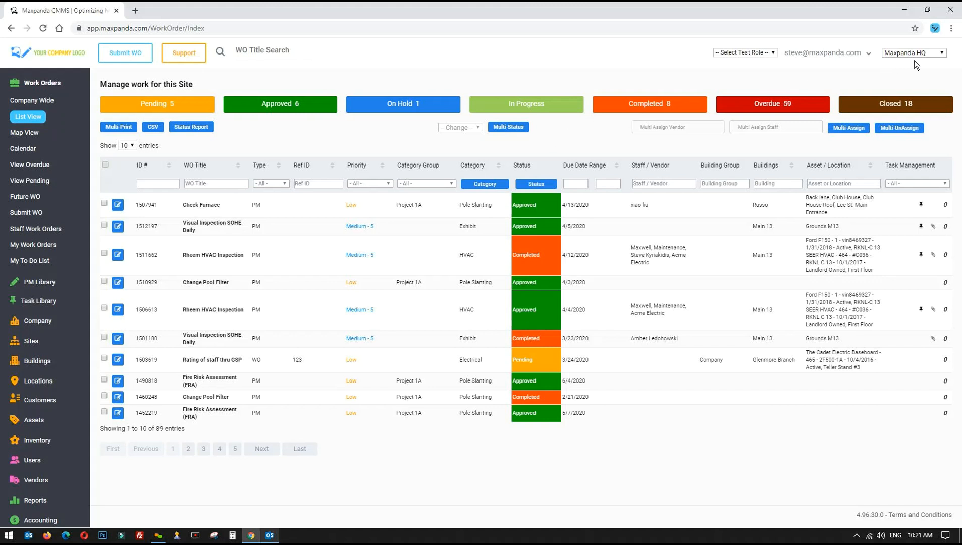
Open the site selector on the Maxpanda HQ work order list
left_click(926, 59)
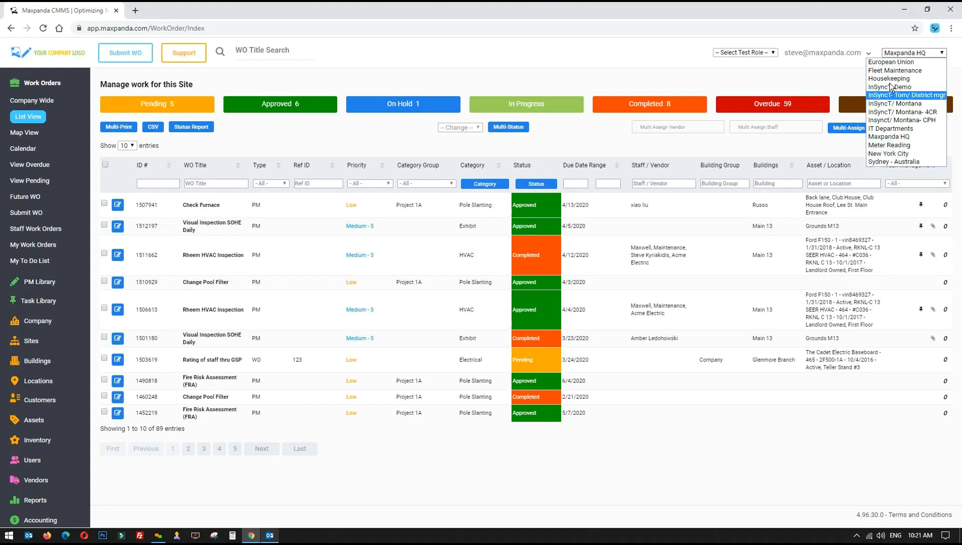
left_click(830, 81)
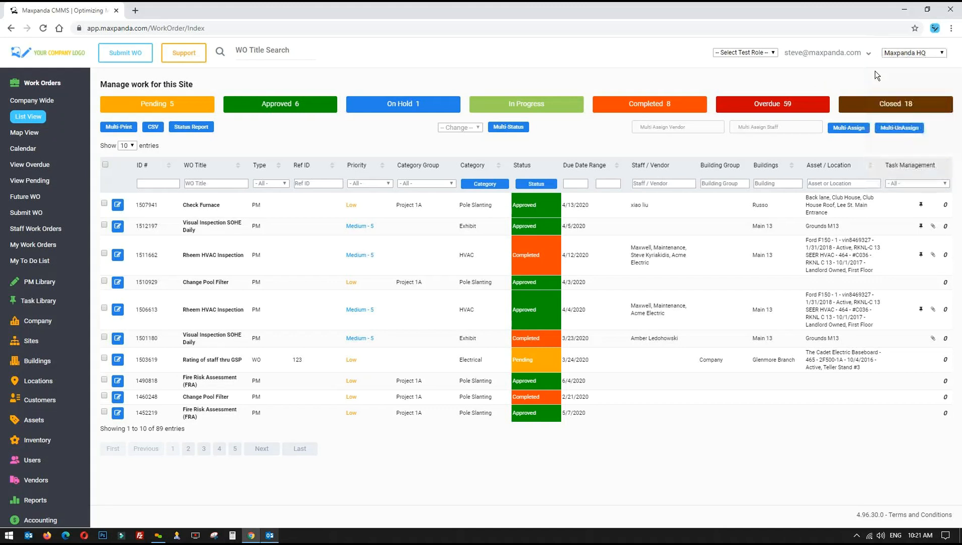
left_click(931, 54)
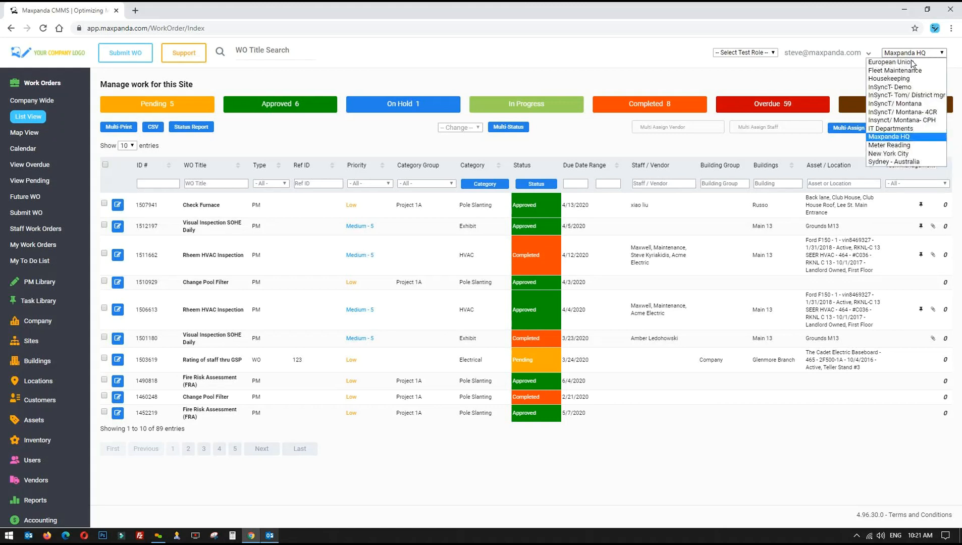
left_click(893, 155)
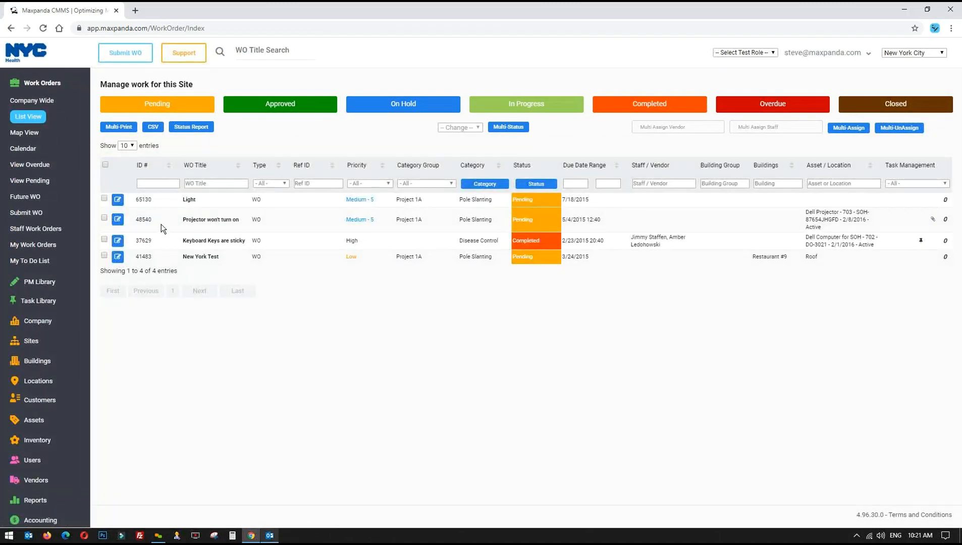
left_click(41, 83)
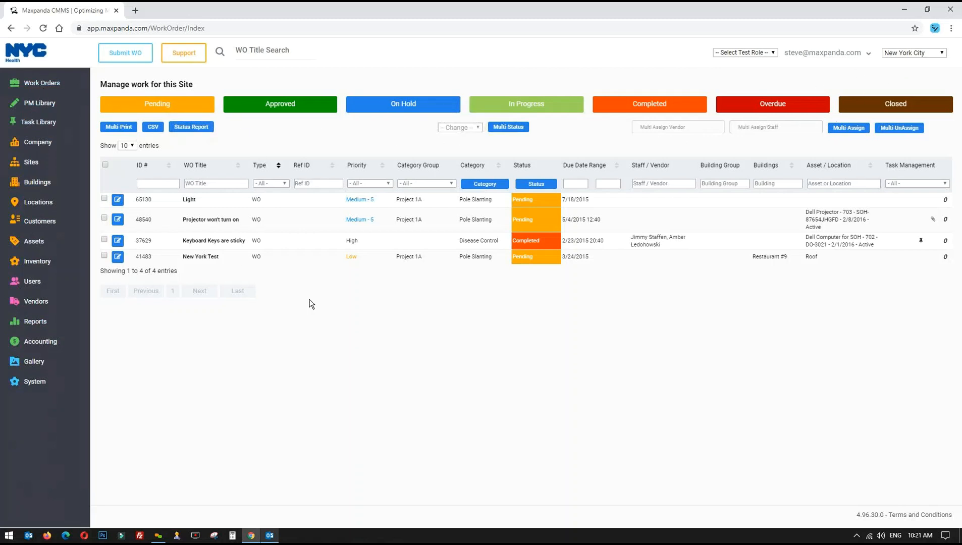
left_click(903, 54)
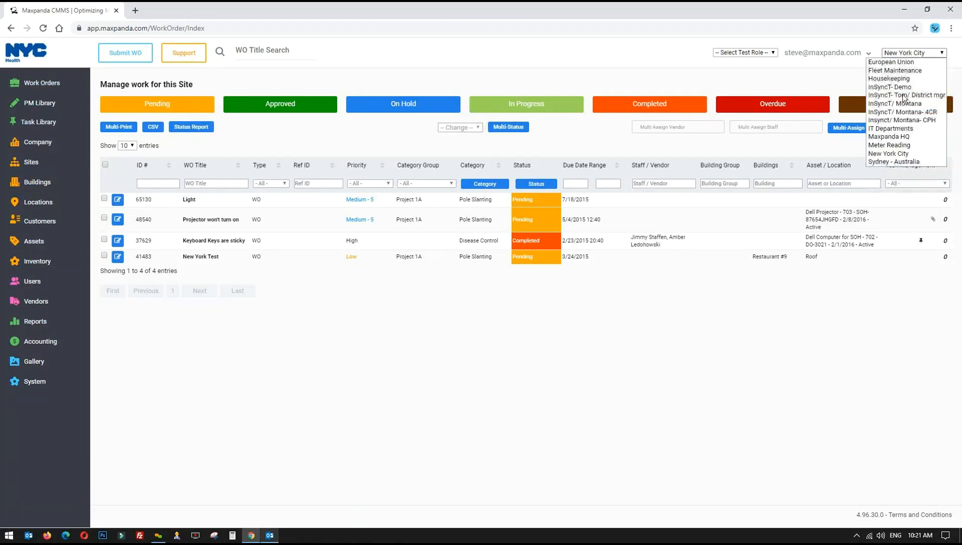
left_click(893, 137)
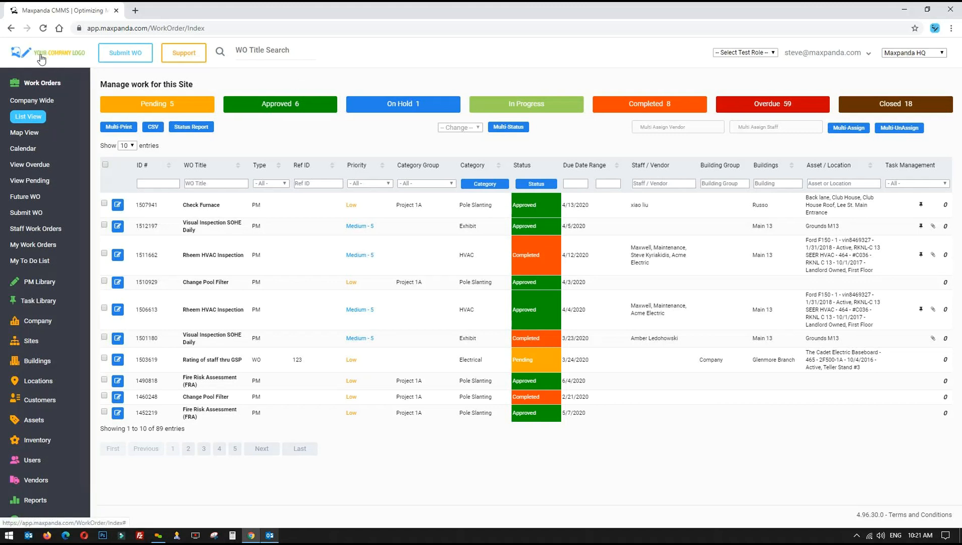
Collapse Work Orders and expand Company in the sidebar to reveal WO Category and WO Priority
left_click(768, 53)
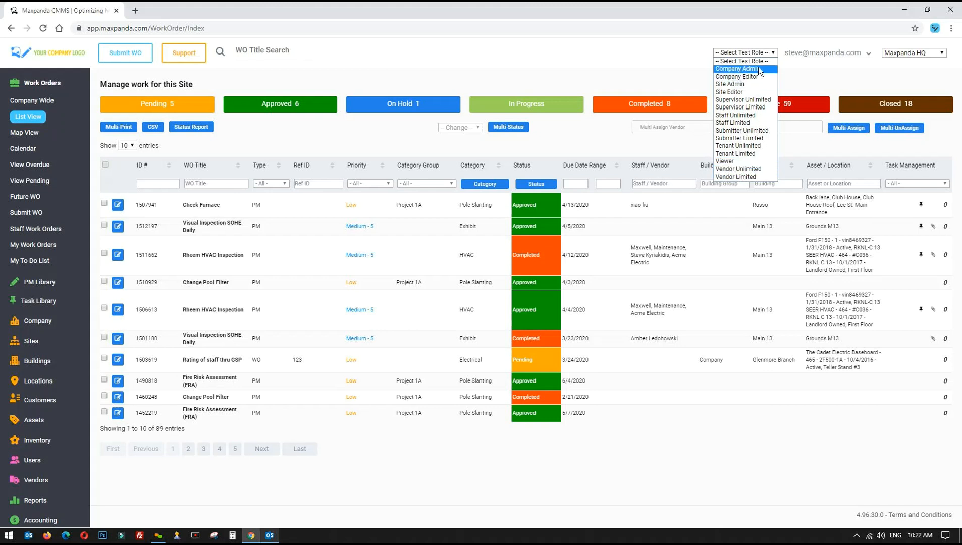
left_click(702, 65)
left_click(30, 89)
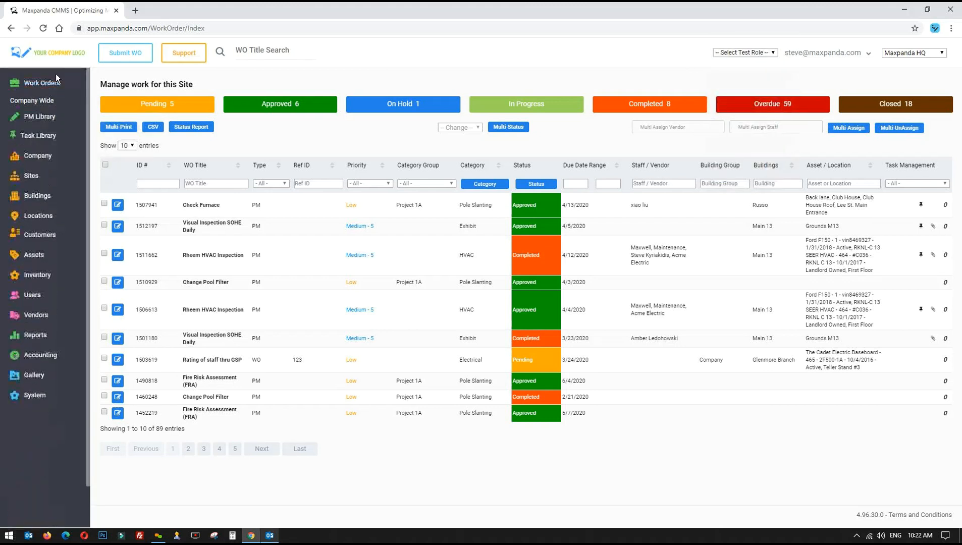
left_click(37, 144)
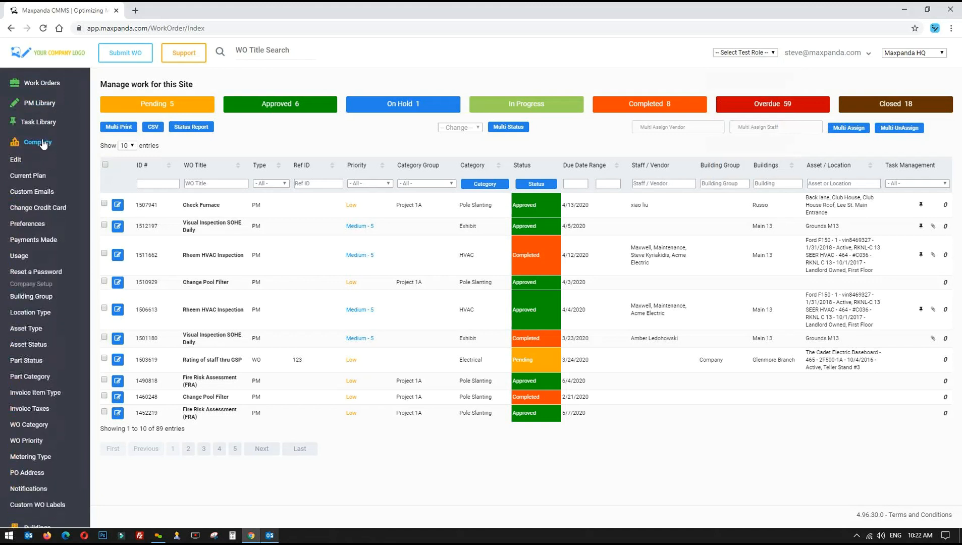
scroll(35, 128, "down", 1)
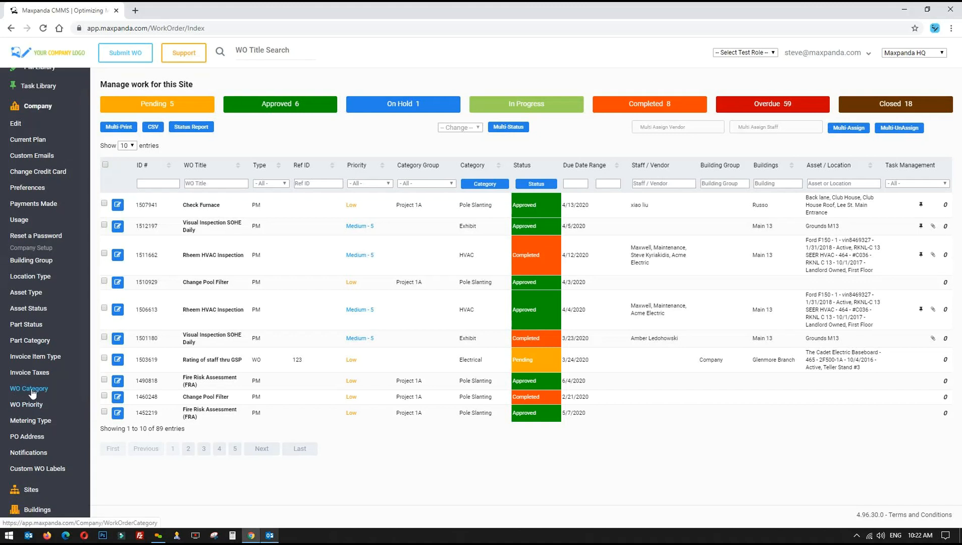
left_click(472, 183)
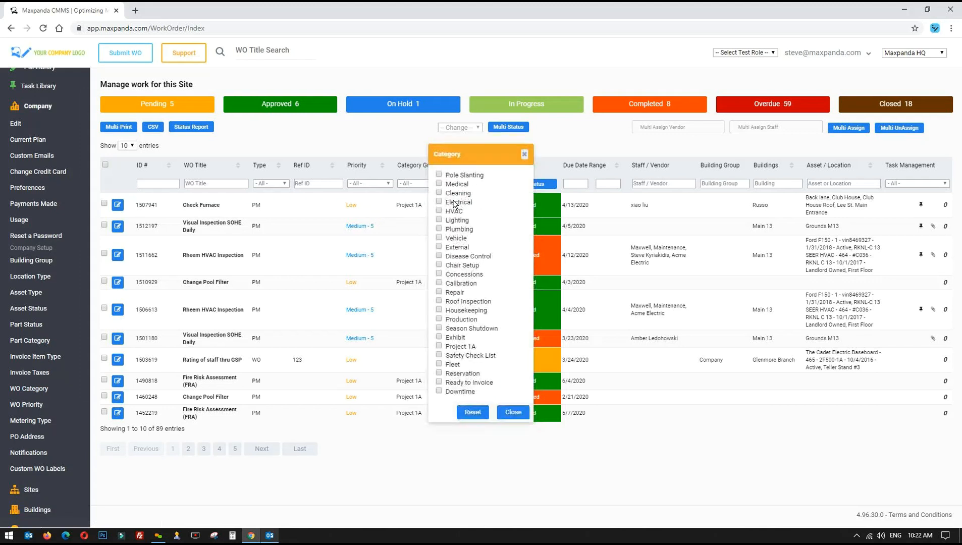
left_click(511, 415)
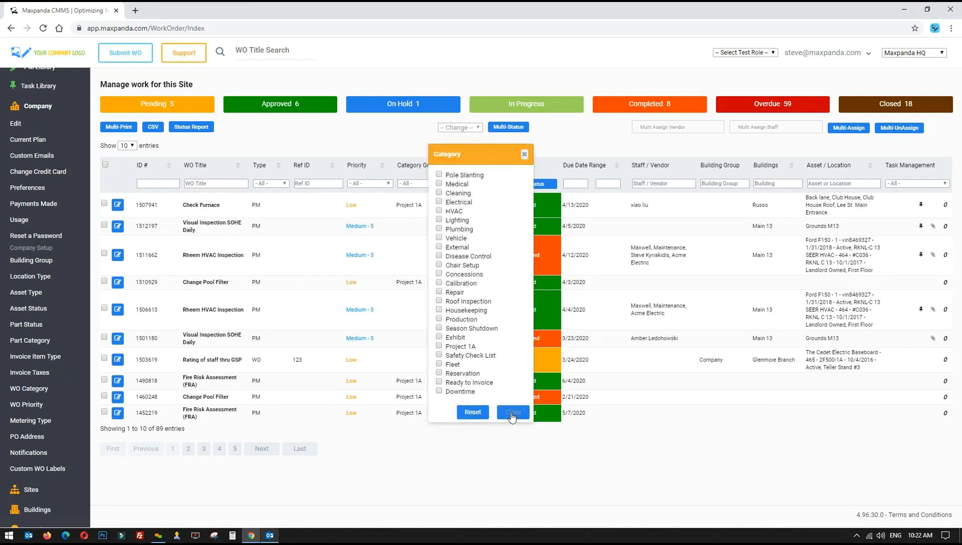
left_click(385, 183)
left_click(413, 182)
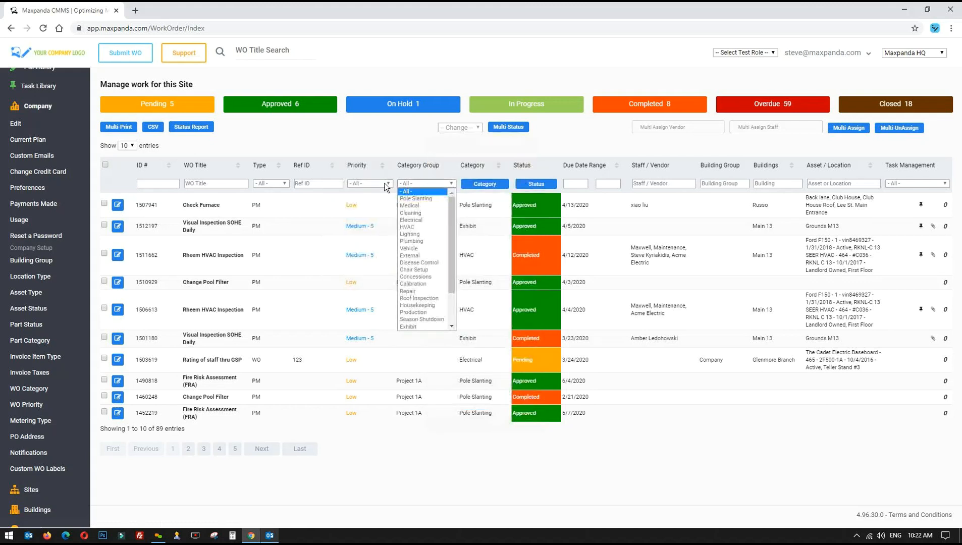
left_click(355, 184)
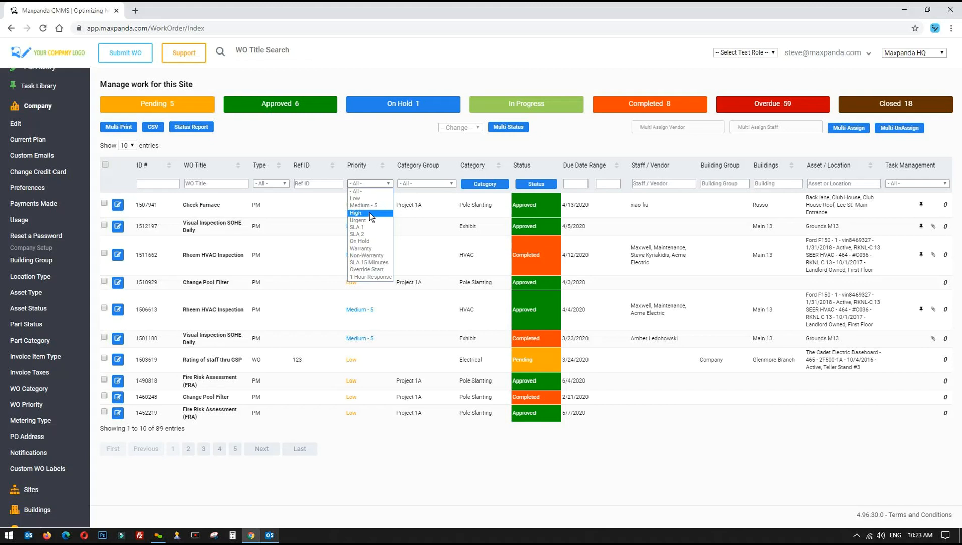
left_click(367, 145)
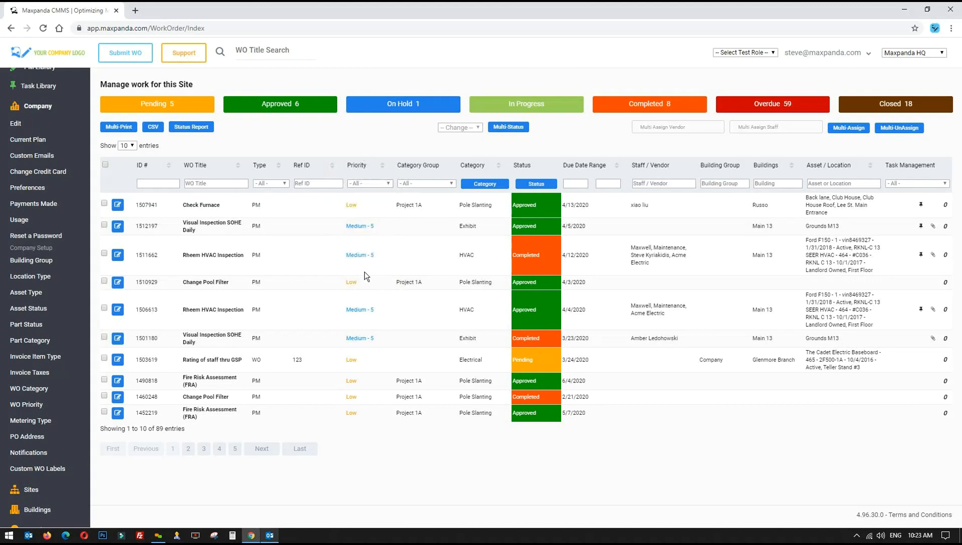
left_click(360, 185)
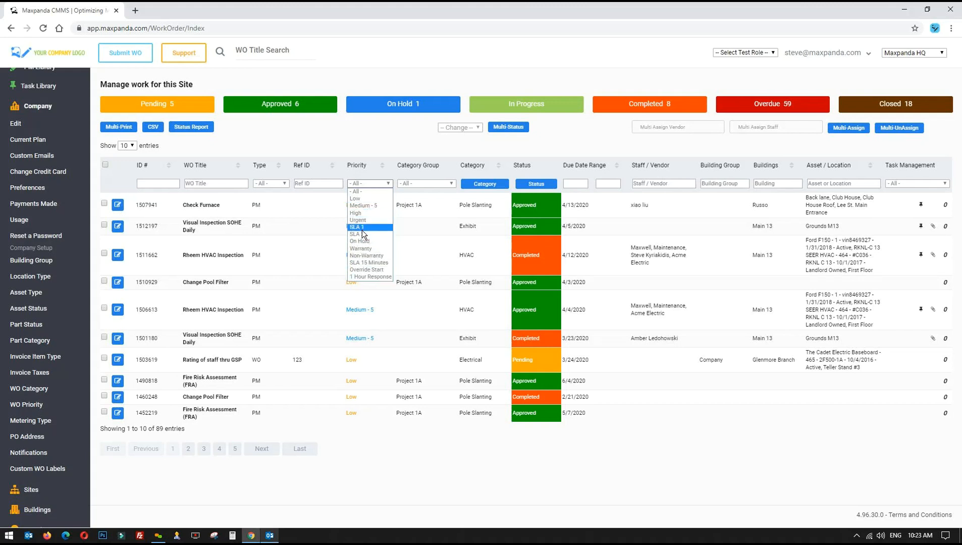
left_click(356, 191)
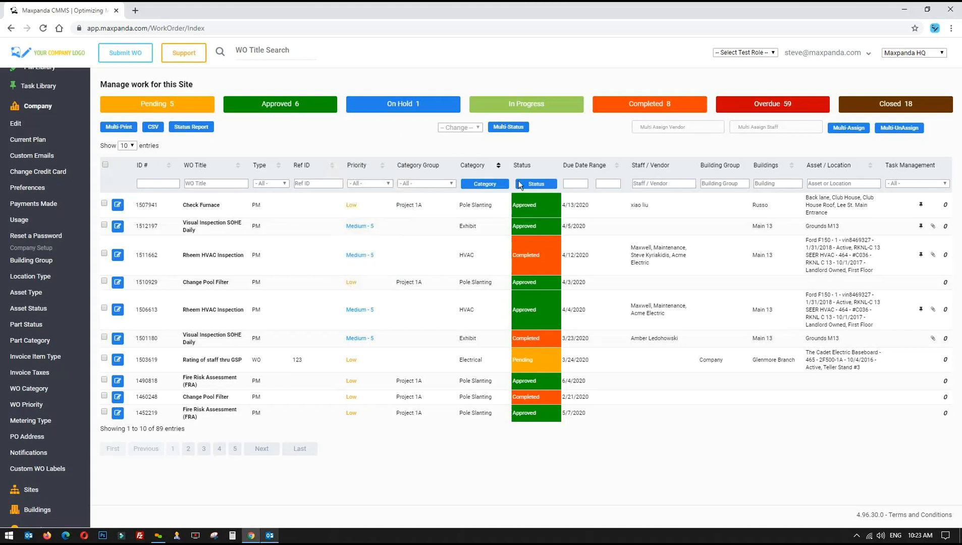
left_click(536, 183)
left_click(456, 297)
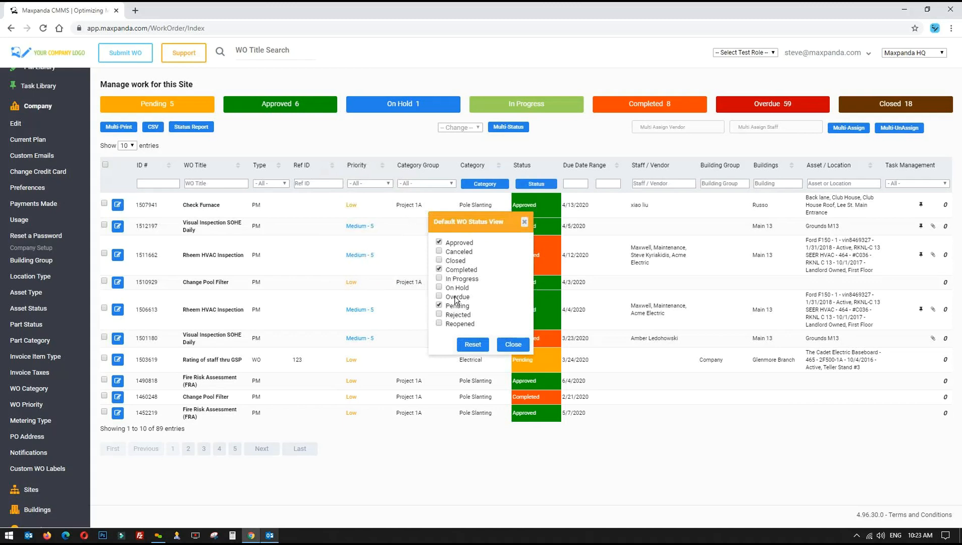
left_click(508, 345)
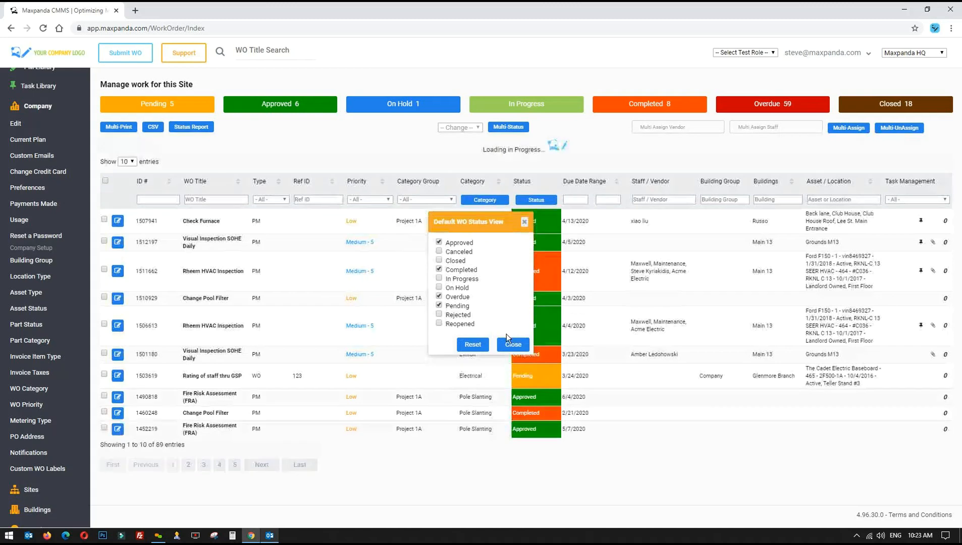
left_click_drag(194, 436, 152, 437)
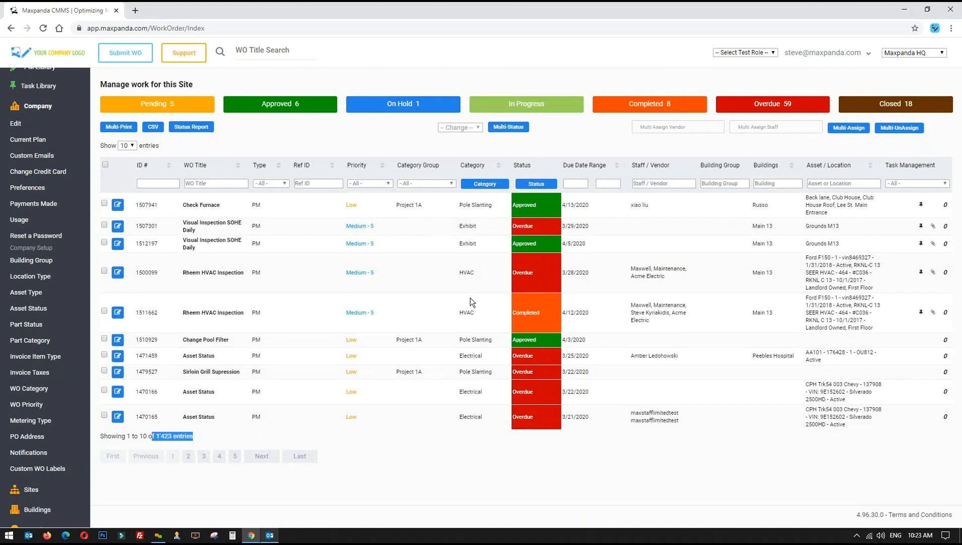
left_click(534, 189)
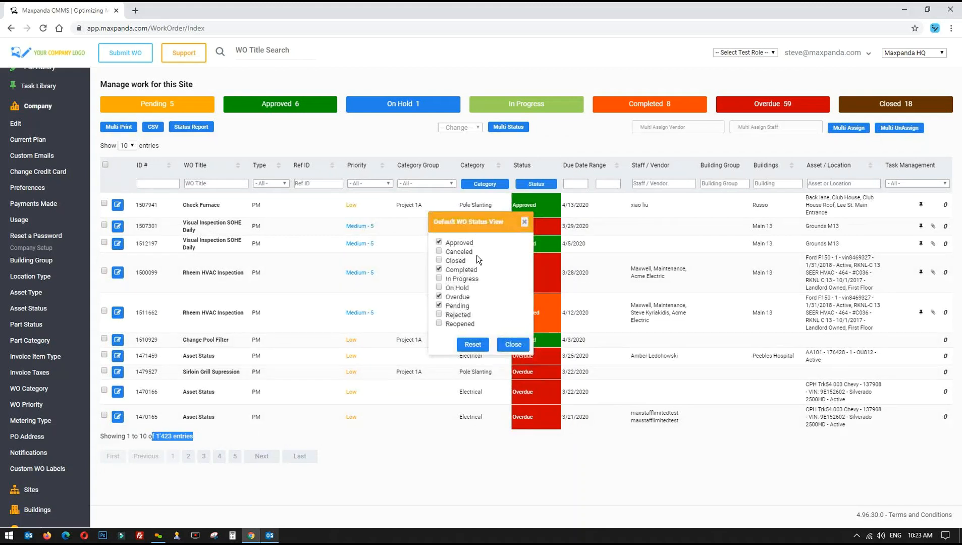
left_click(456, 300)
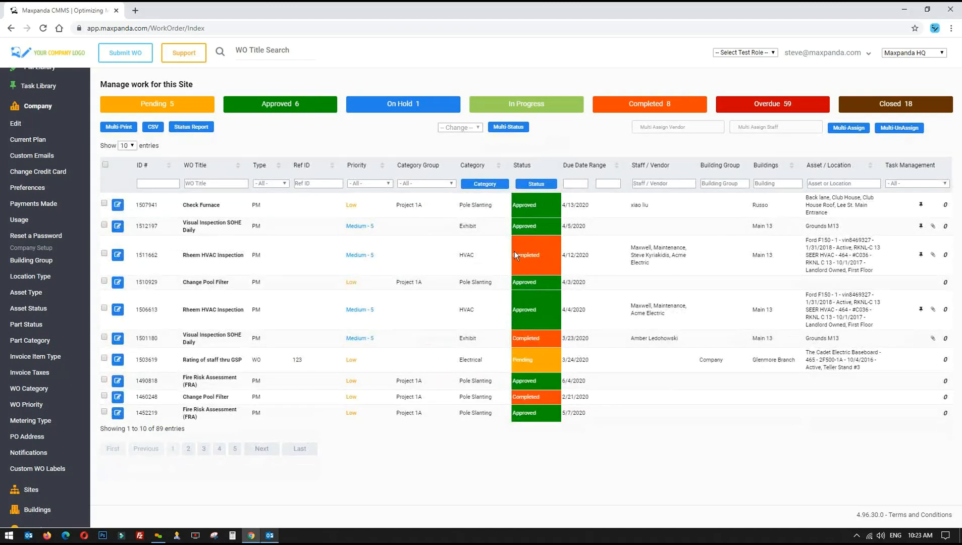
left_click(745, 53)
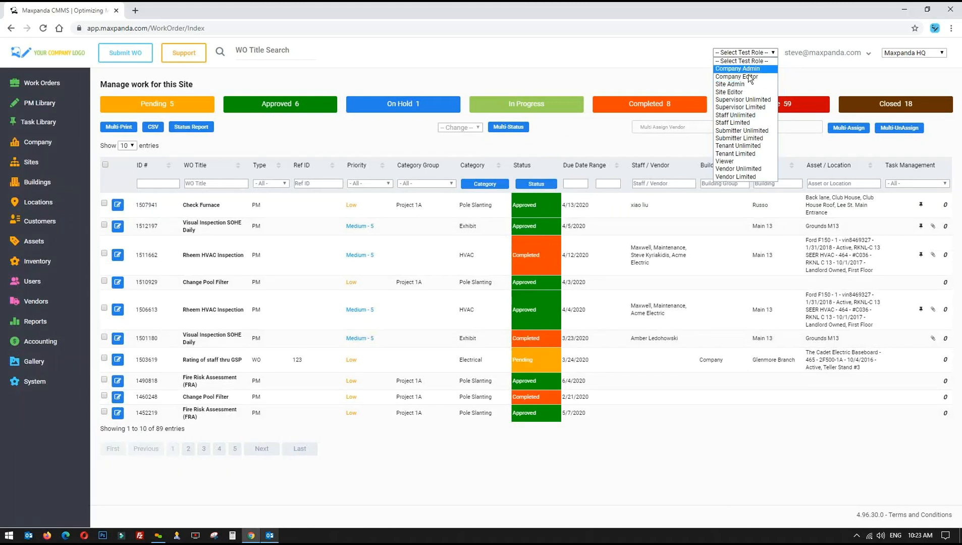
Preview the site as the Staff Unlimited role and show the work order pages
left_click(734, 115)
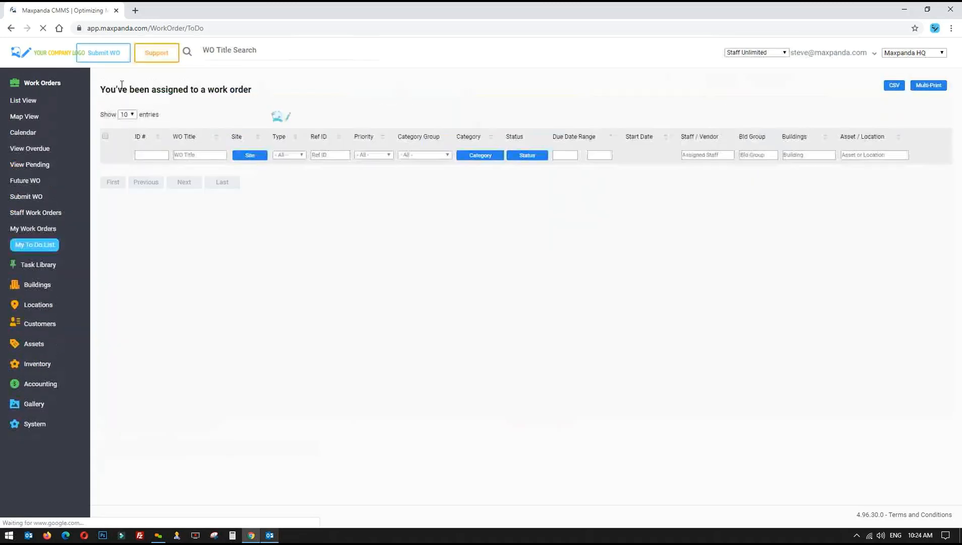
left_click(44, 84)
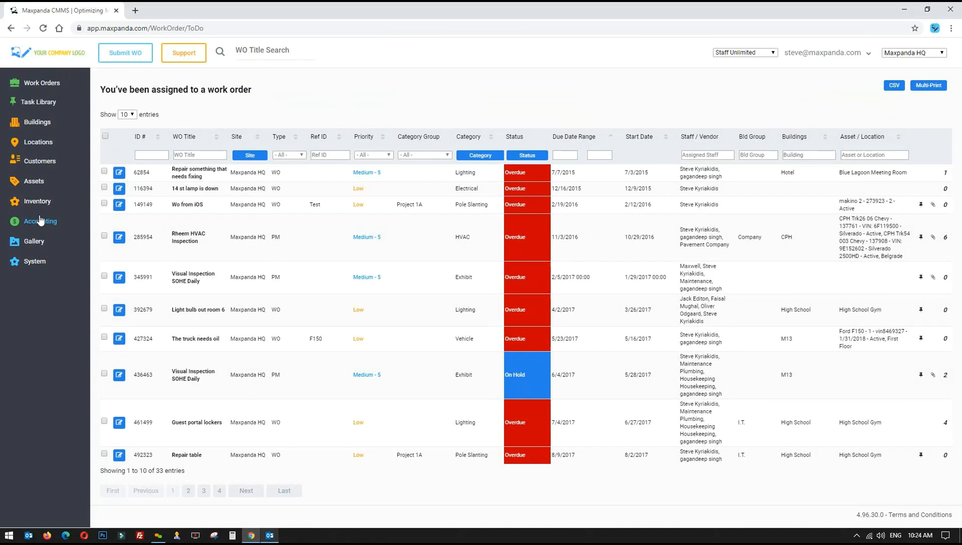
left_click(43, 83)
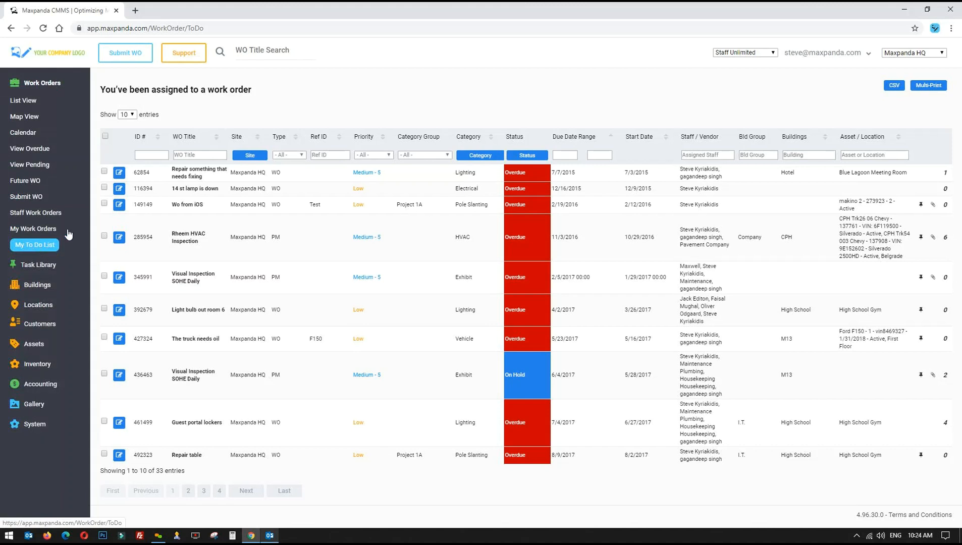
Point out the assigned work orders in the To Do list, 1 to 10 of 33 entries
left_click_drag(170, 175, 231, 454)
left_click(230, 459)
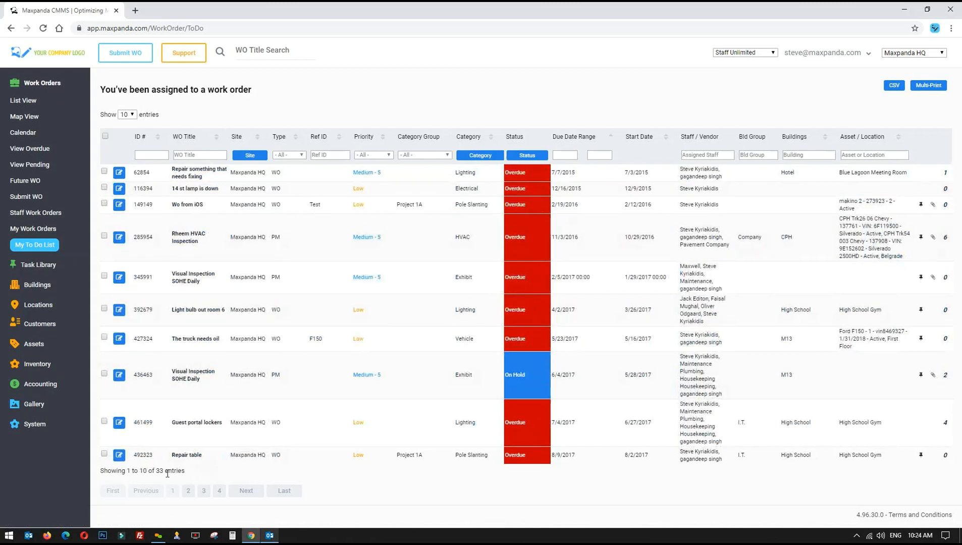
left_click_drag(127, 470, 184, 470)
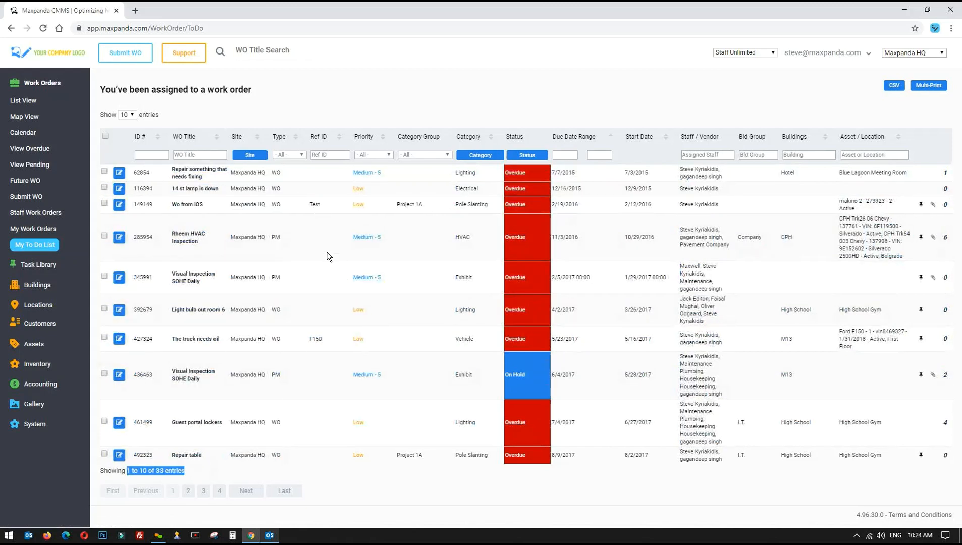
left_click(309, 239)
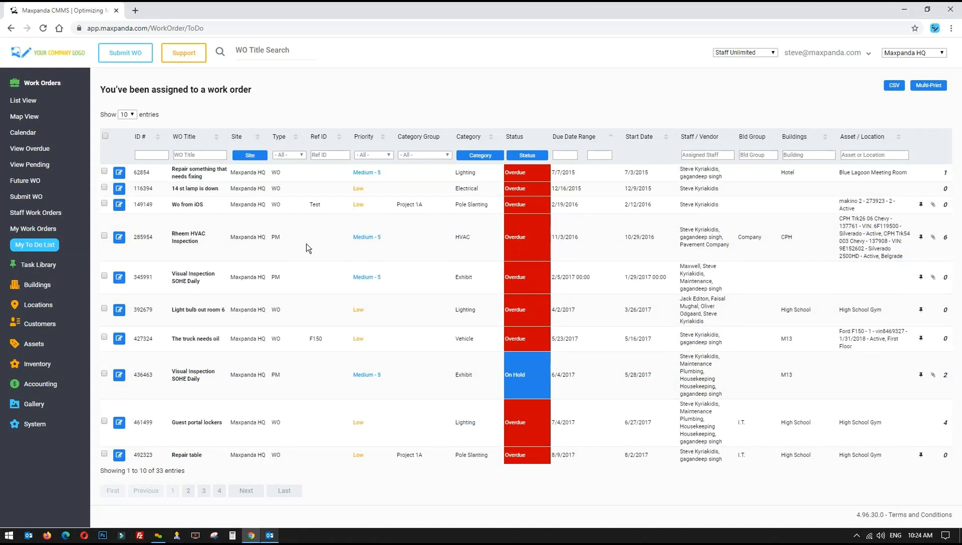
left_click_drag(230, 167, 294, 378)
left_click(293, 378)
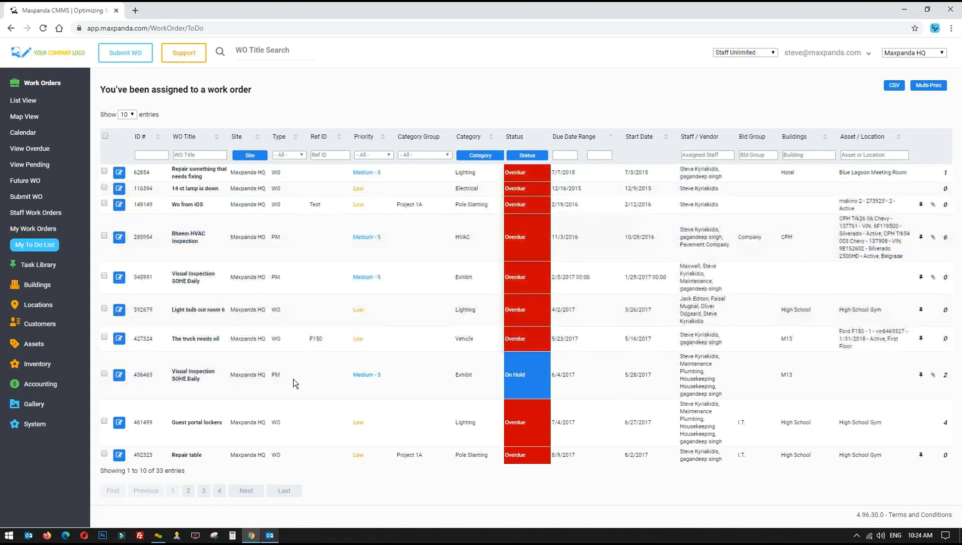
Point out the Overdue statuses, then set the test role back to -- Select Test Role --
left_click(758, 51)
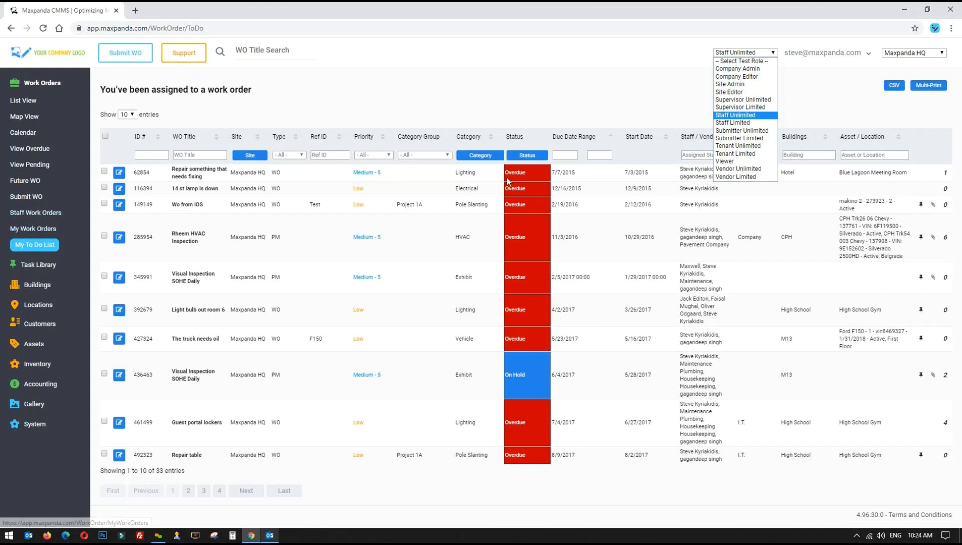
left_click_drag(505, 176, 588, 177)
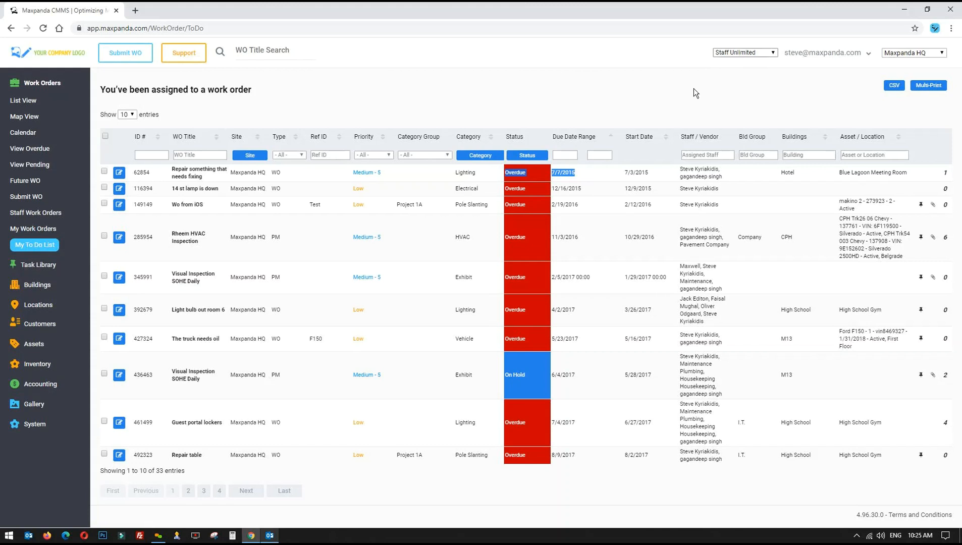
left_click_drag(479, 172, 544, 358)
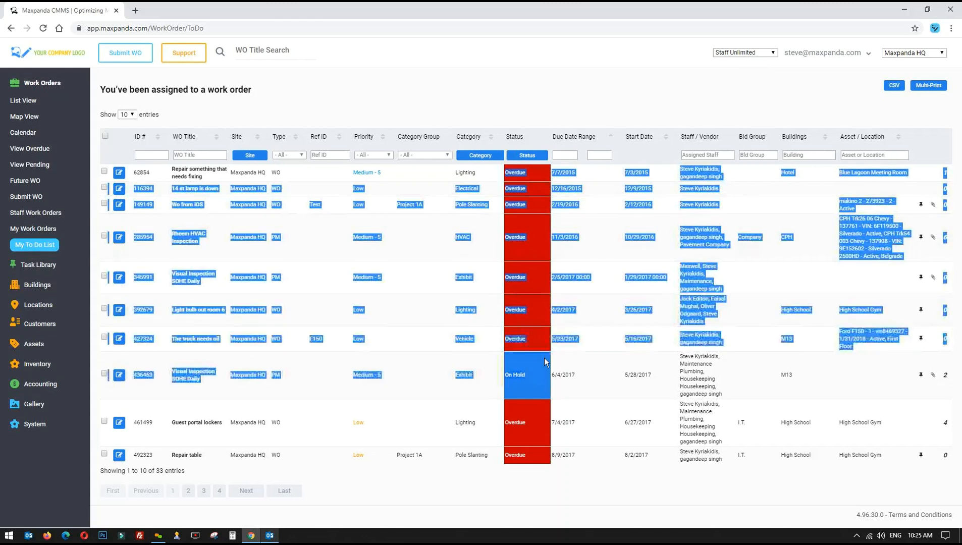
left_click(591, 220)
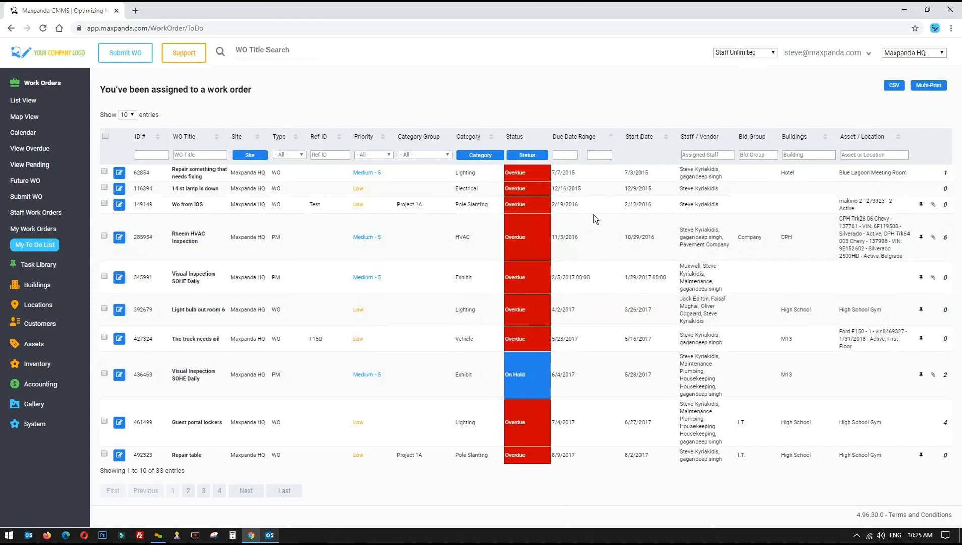
left_click(754, 52)
left_click(749, 61)
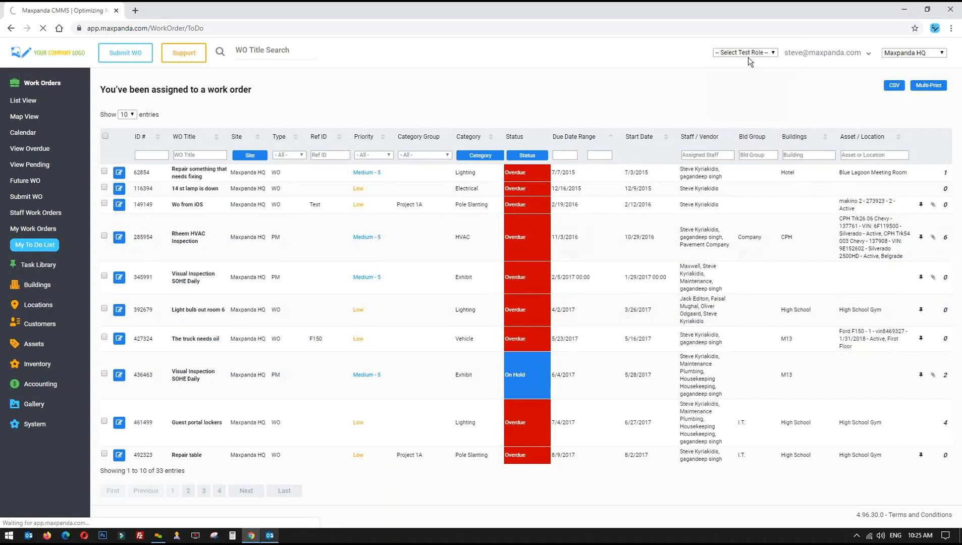
Preview as Vendor Limited and check which Accounting and Work Order pages it reaches
left_click(756, 54)
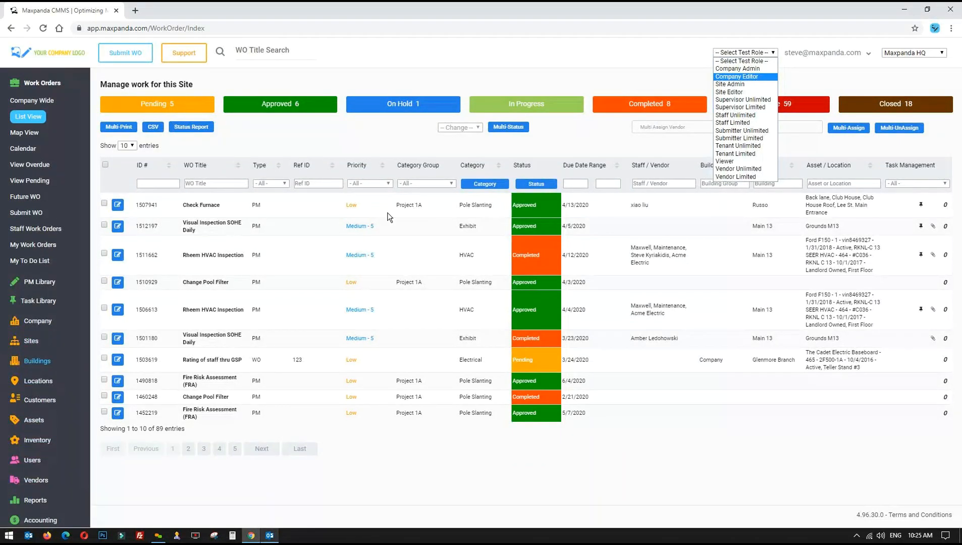
left_click(736, 174)
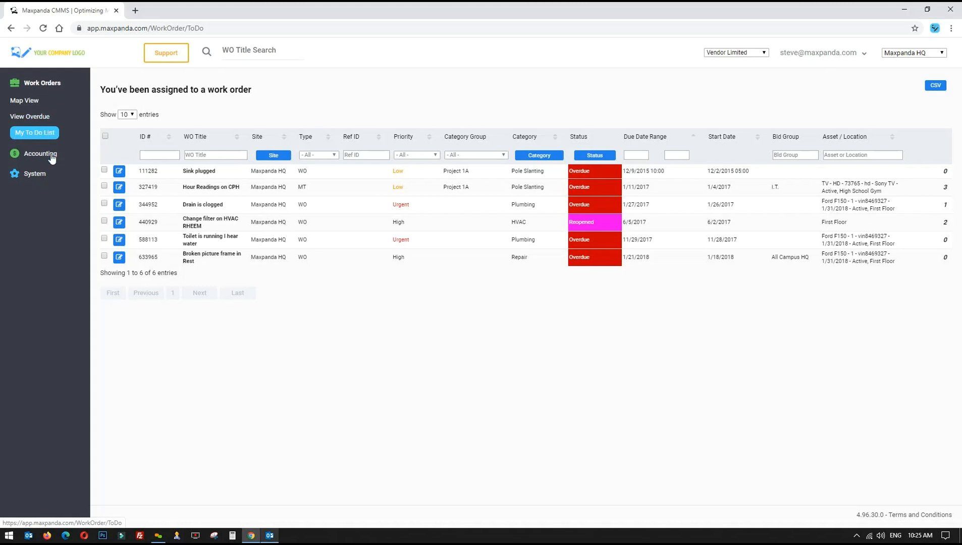
left_click(28, 154)
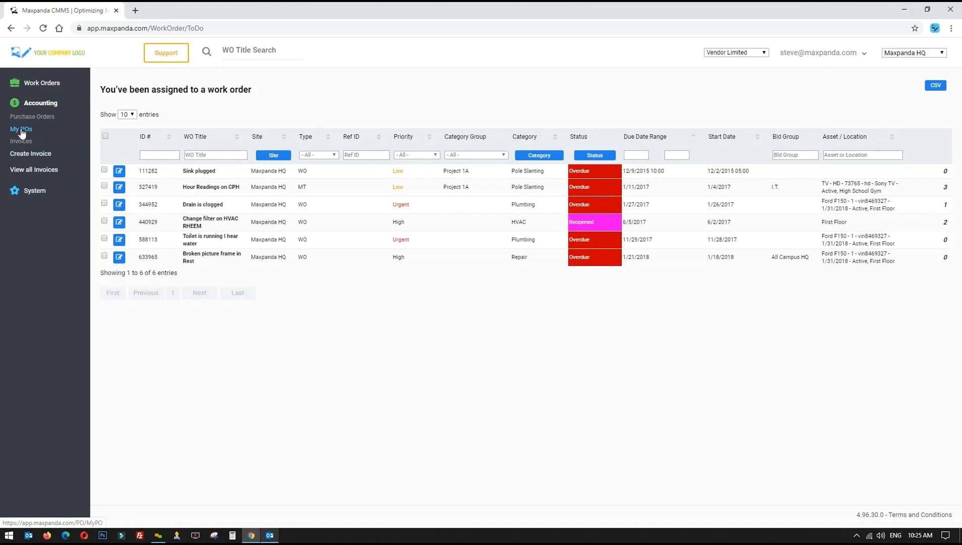
left_click(40, 104)
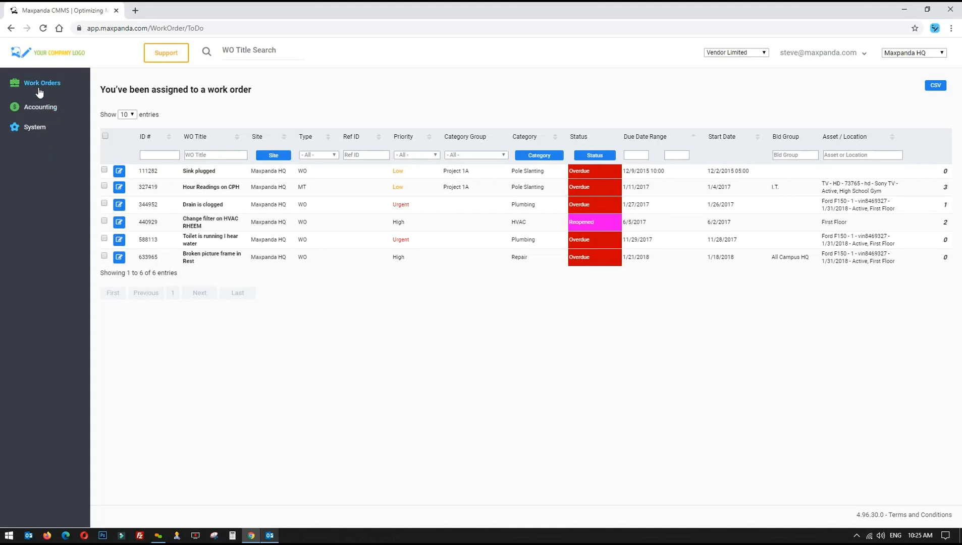
left_click(40, 84)
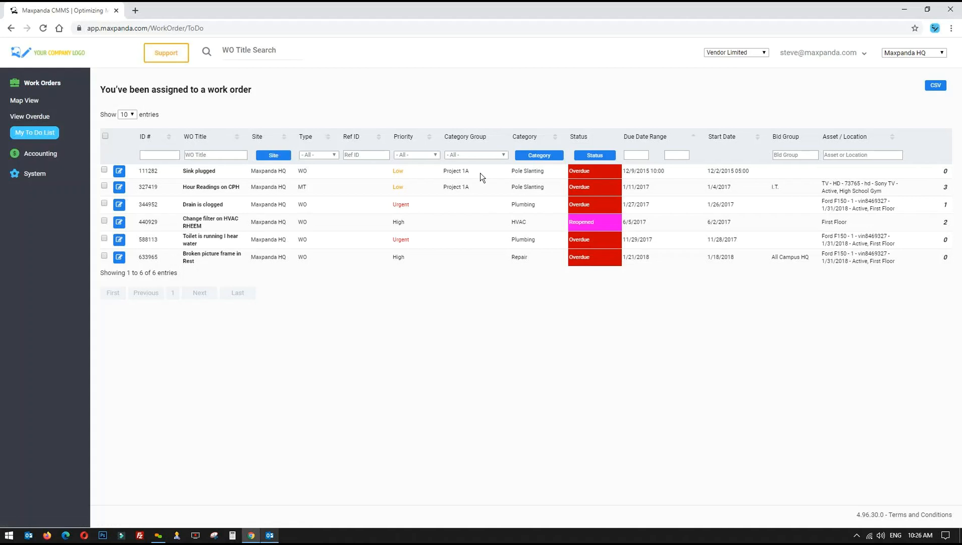
Highlight the vendor's assigned work orders, then switch the preview to Vendor Unlimited
left_click_drag(480, 174, 595, 241)
left_click(589, 234)
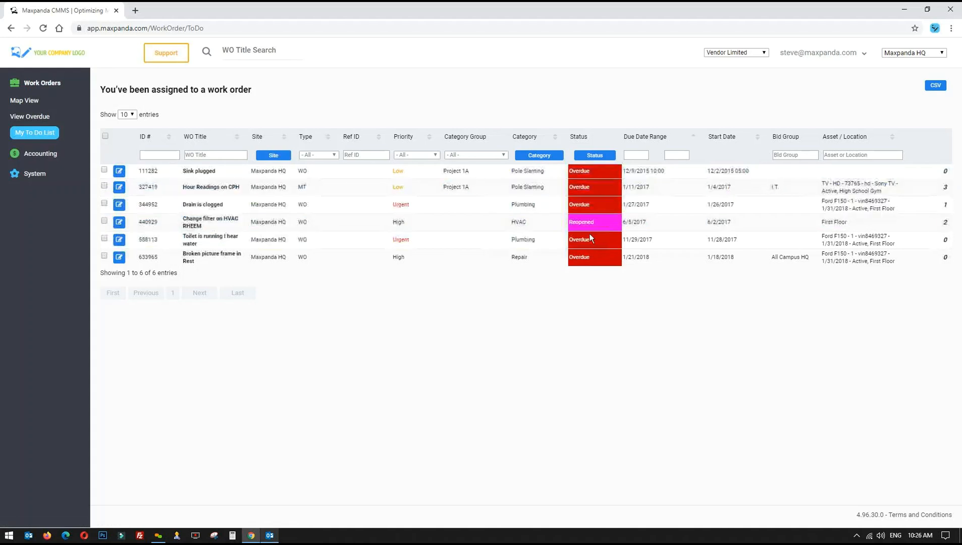
left_click(741, 56)
left_click(730, 169)
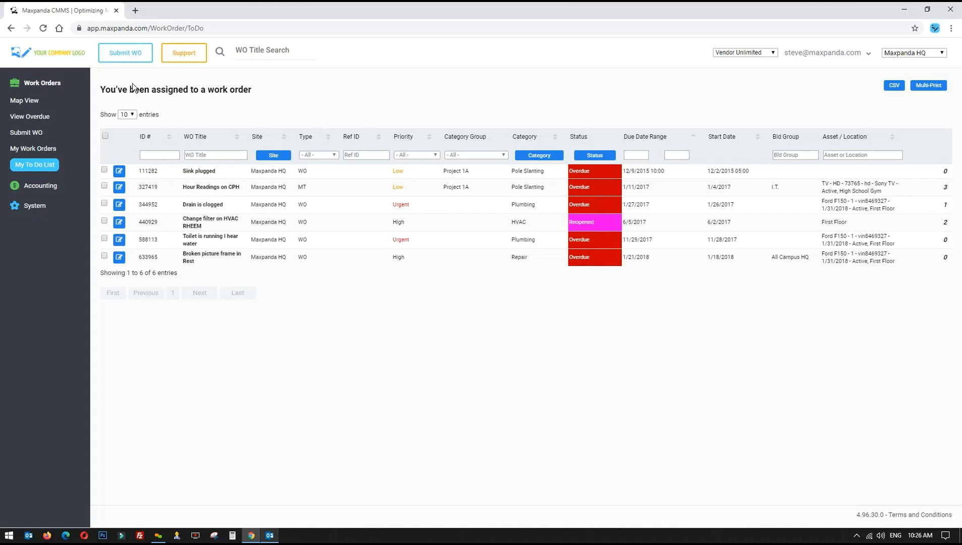
End the vendor preview by setting the test role to -- Select Test Role --
left_click(754, 53)
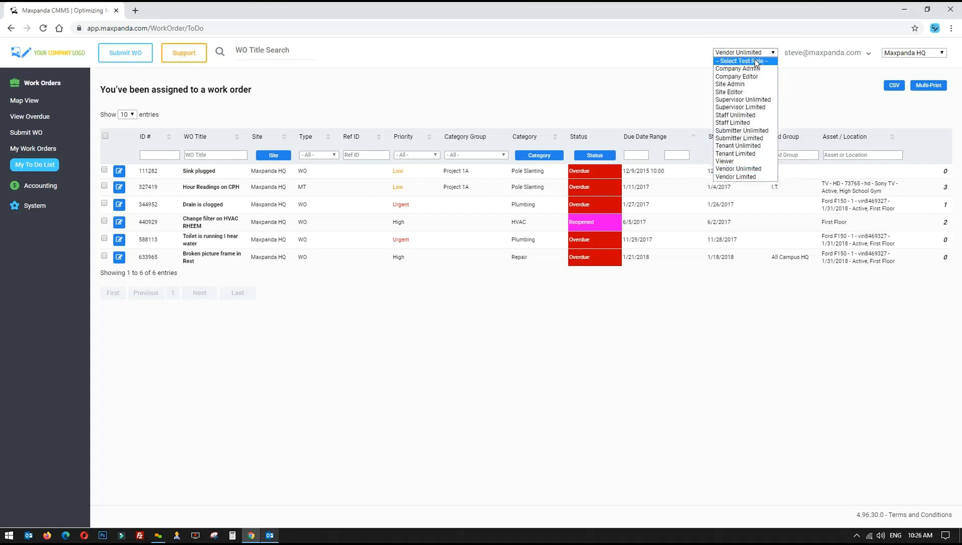
left_click(755, 61)
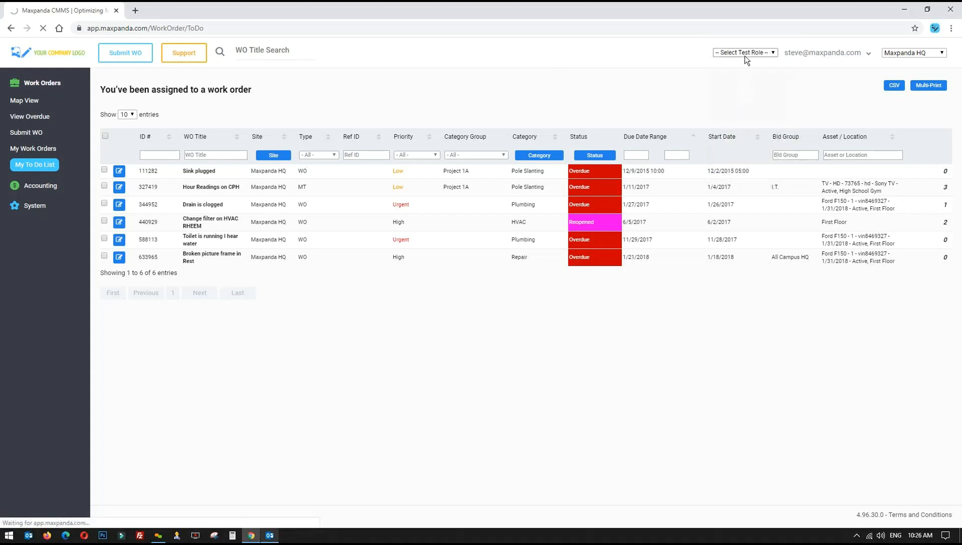
left_click(734, 53)
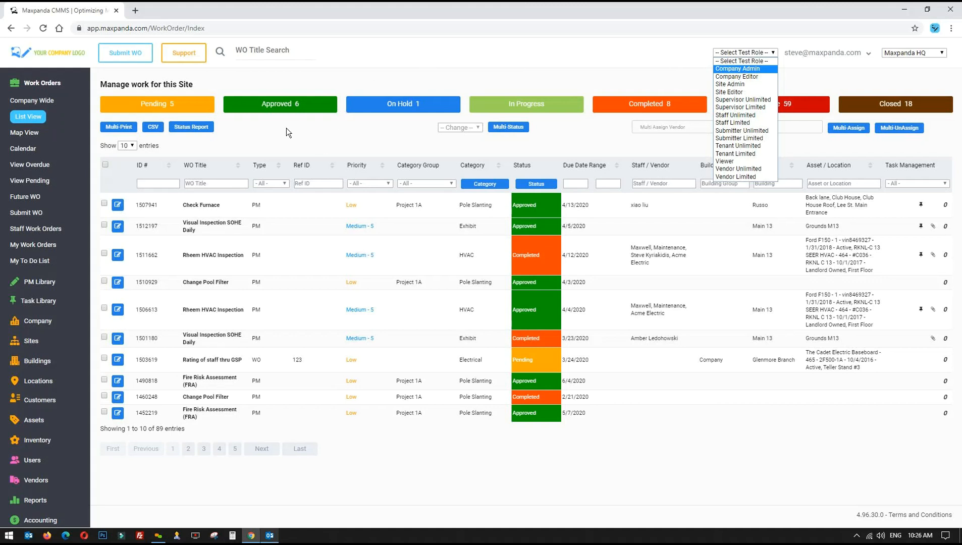
left_click(270, 129)
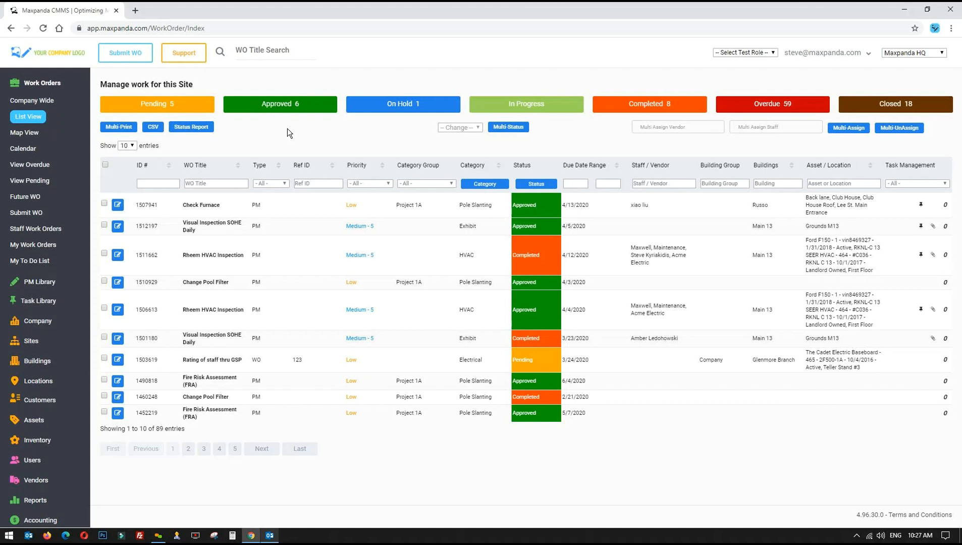
left_click(733, 53)
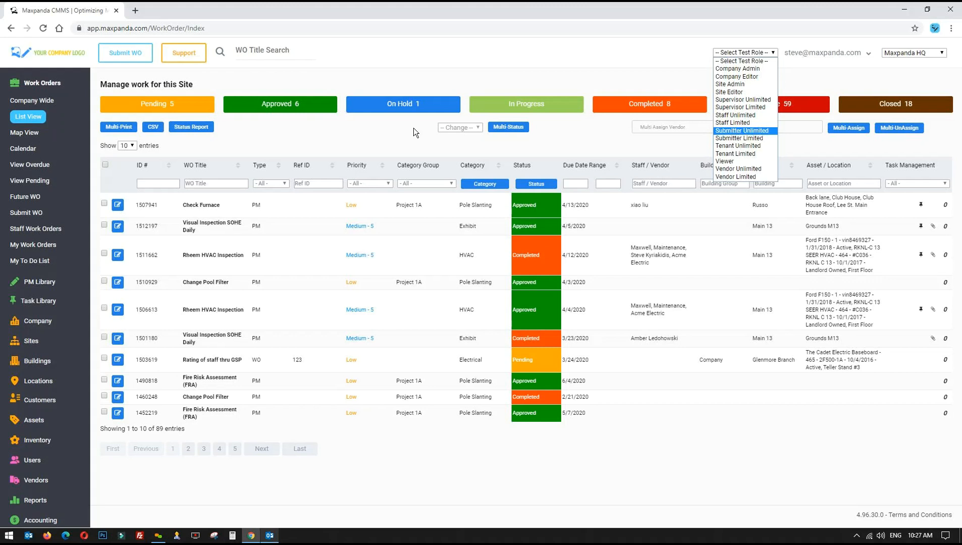
left_click(304, 129)
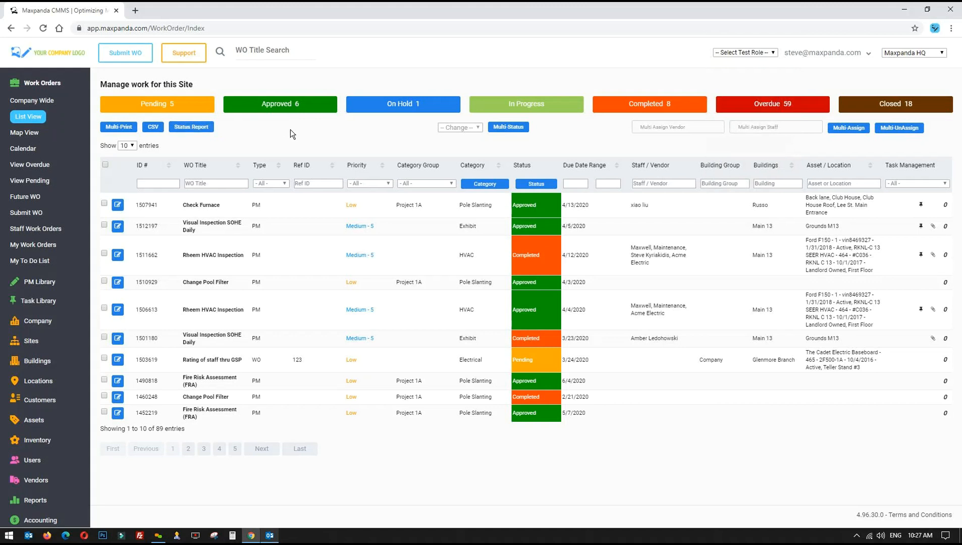
Collapse Work Orders, expand Sites, and keep Maxpanda HQ as the current site
left_click(67, 87)
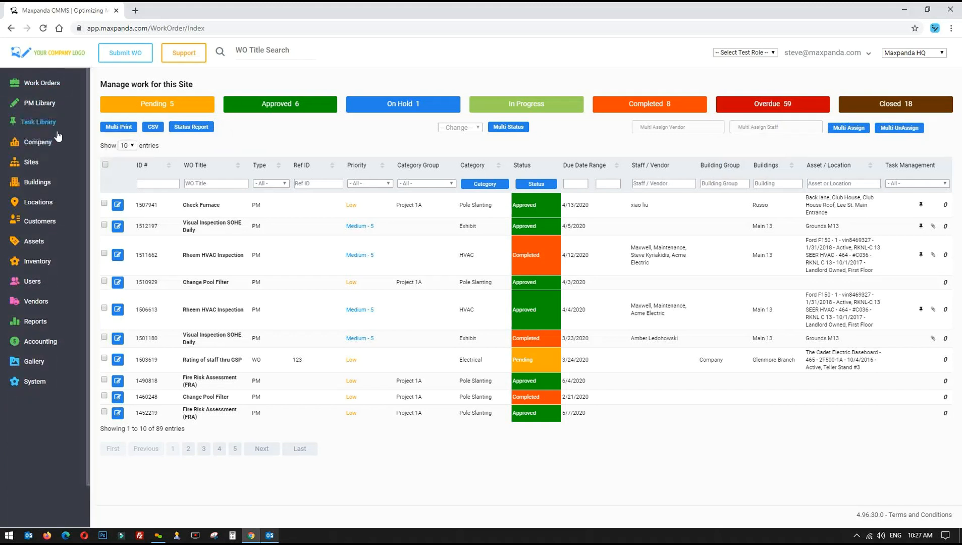
left_click(17, 167)
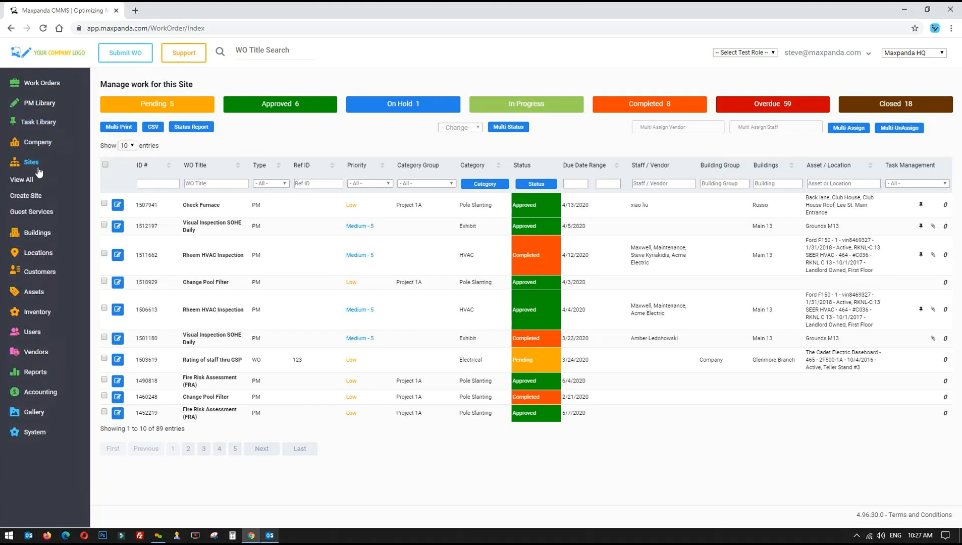
left_click(928, 53)
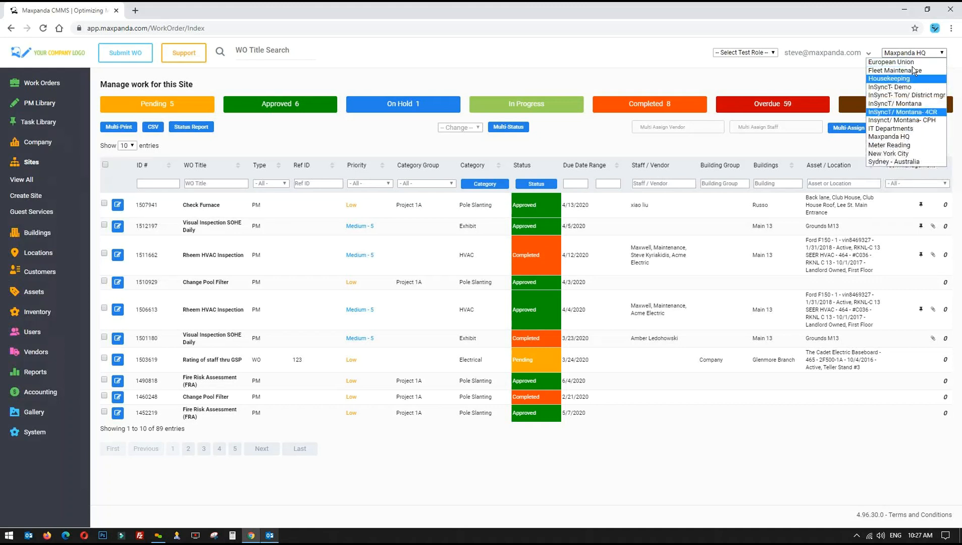
left_click(878, 137)
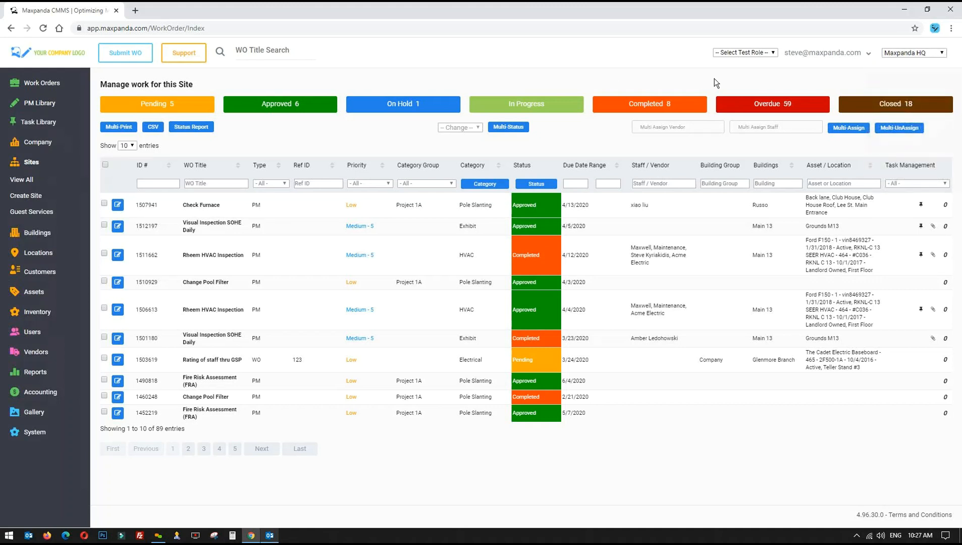
View the Guest Services portal settings, then bring up the Invite User form under Users
left_click(23, 211)
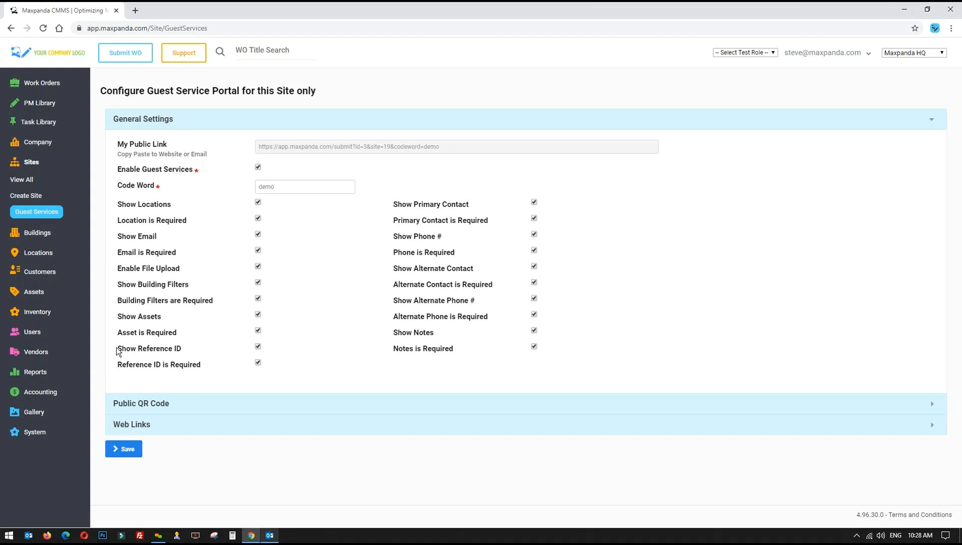
left_click(26, 335)
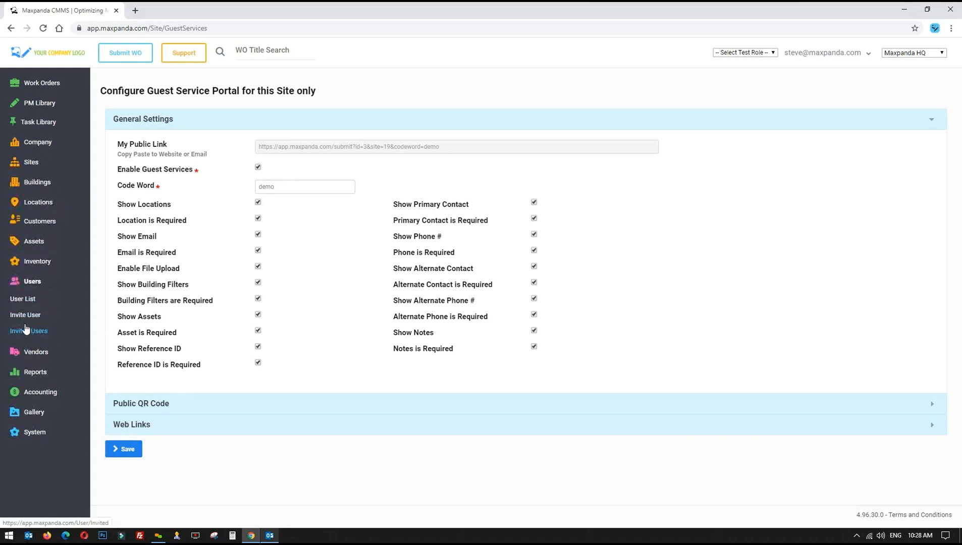
left_click(29, 318)
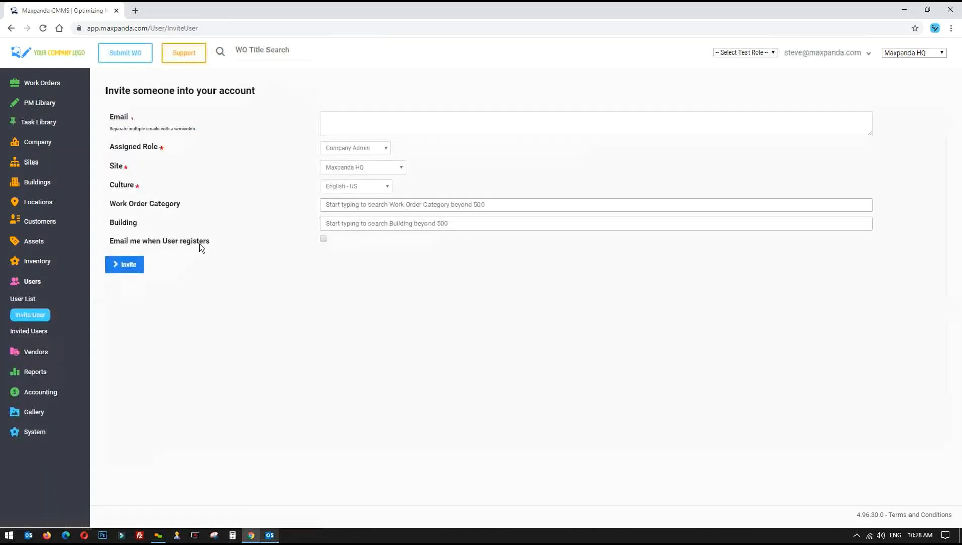
Enter the invitees' e-mail addresses, pasting extra copies of the first address
left_click(362, 118)
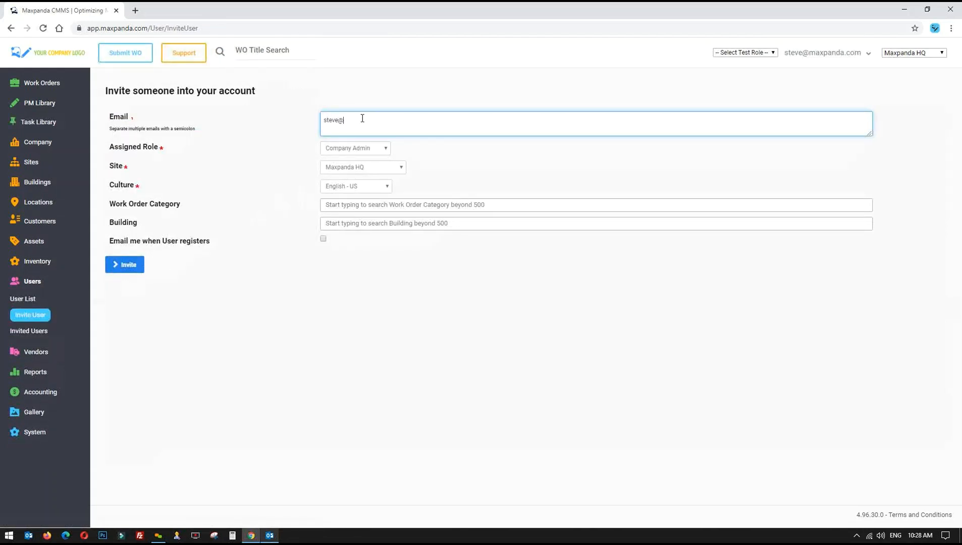
left_click_drag(387, 119, 285, 110)
key("ctrl+c")
key("ctrl+v")
key("ctrl+v")
key("ctrl+v")
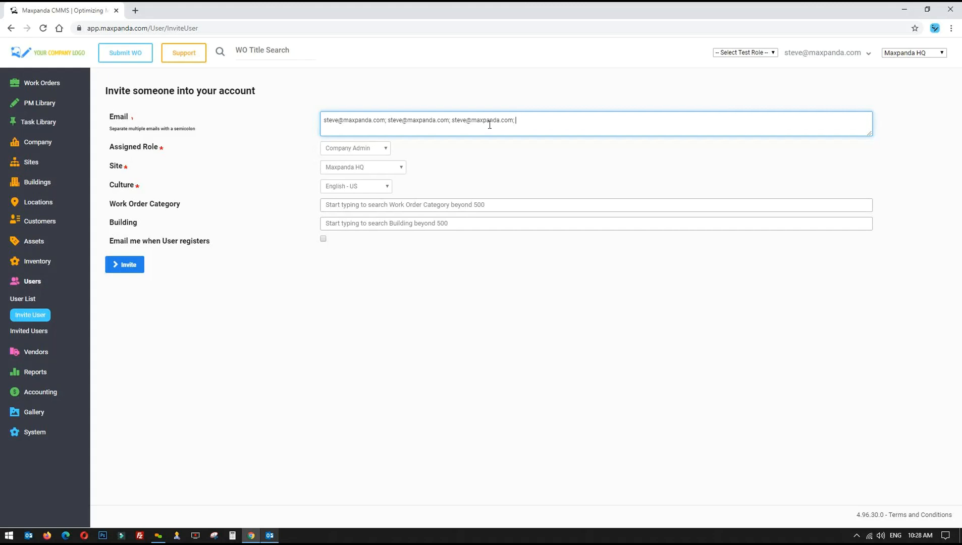
Assign the Staff Unlimited role, keeping Maxpanda HQ as site and English - US culture
left_click(361, 148)
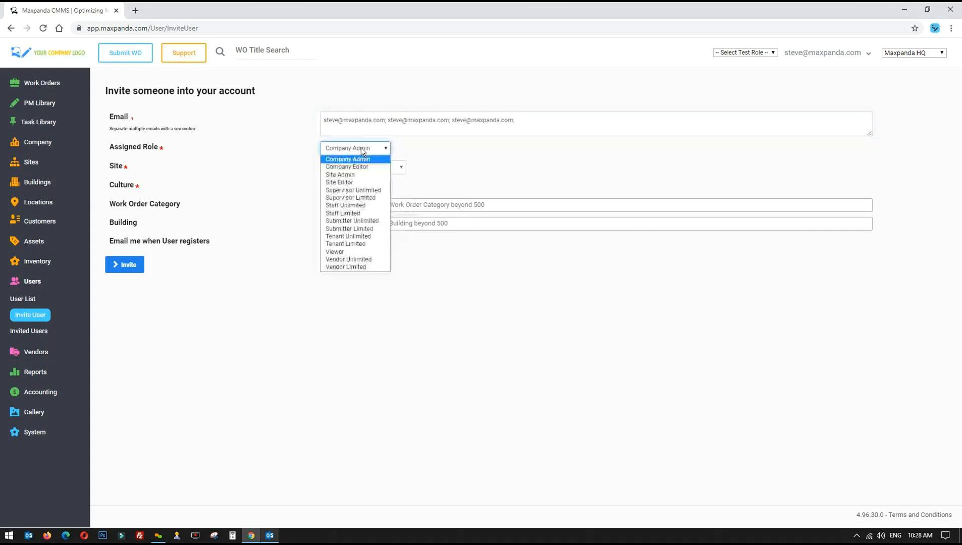
left_click(347, 206)
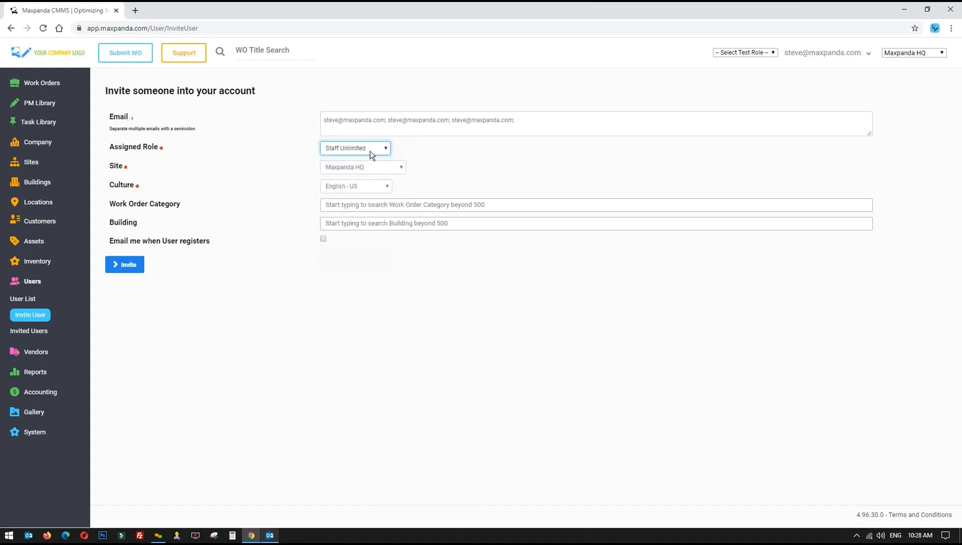
left_click(377, 167)
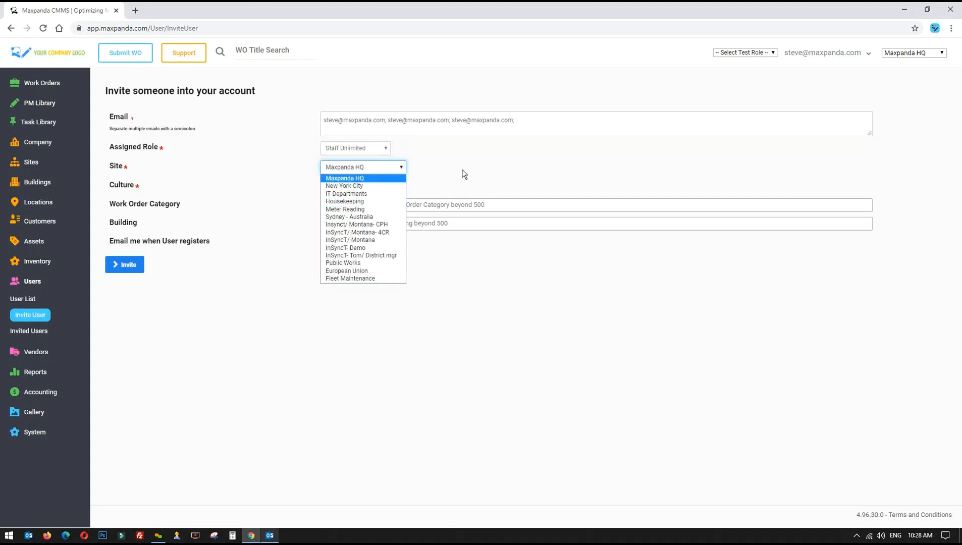
left_click(464, 174)
left_click(364, 189)
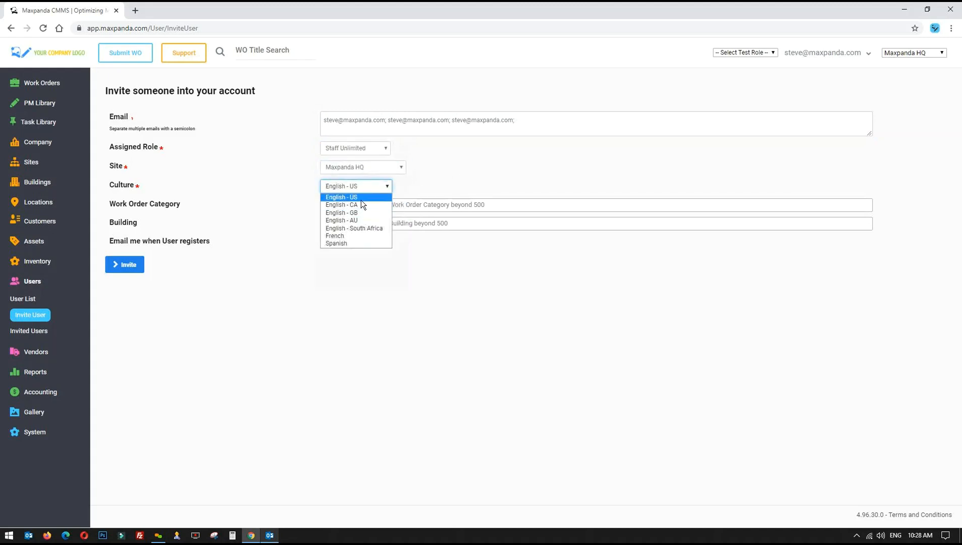
left_click(361, 199)
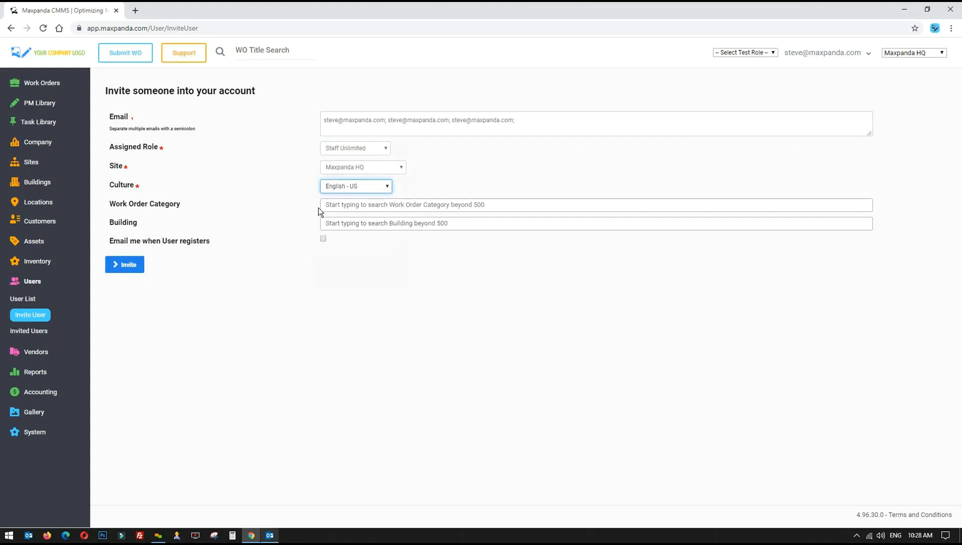
left_click(356, 225)
left_click(253, 341)
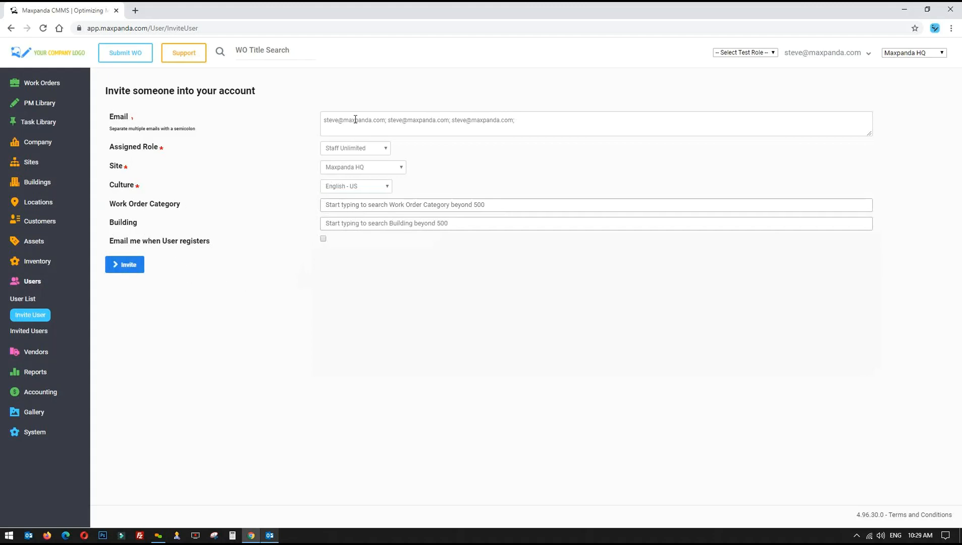
left_click(820, 57)
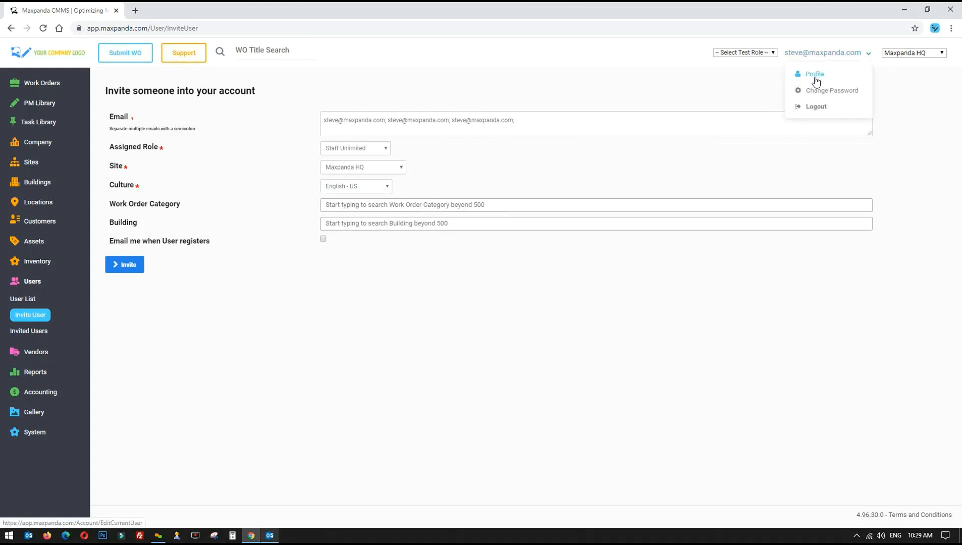
Open your profile and check its e-mail address
left_click(814, 76)
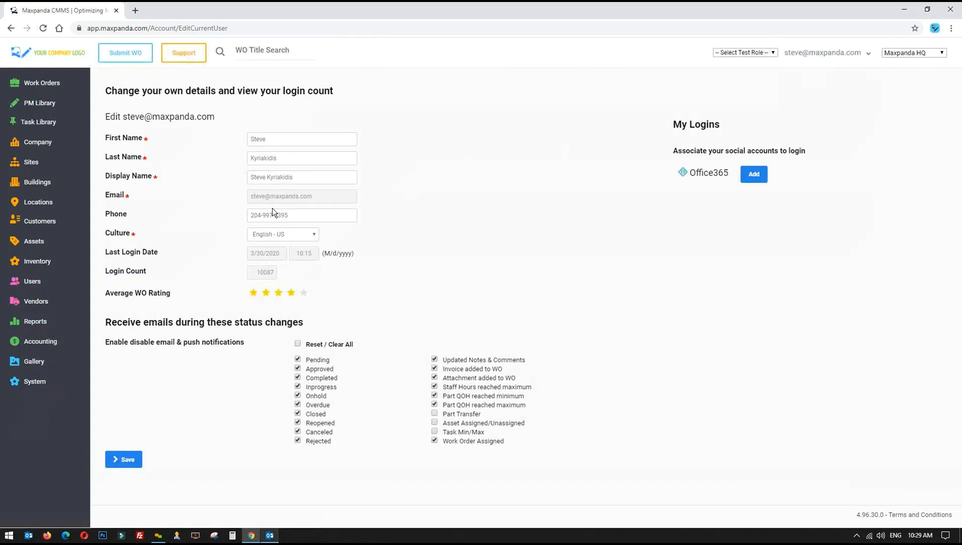
left_click_drag(332, 199, 227, 205)
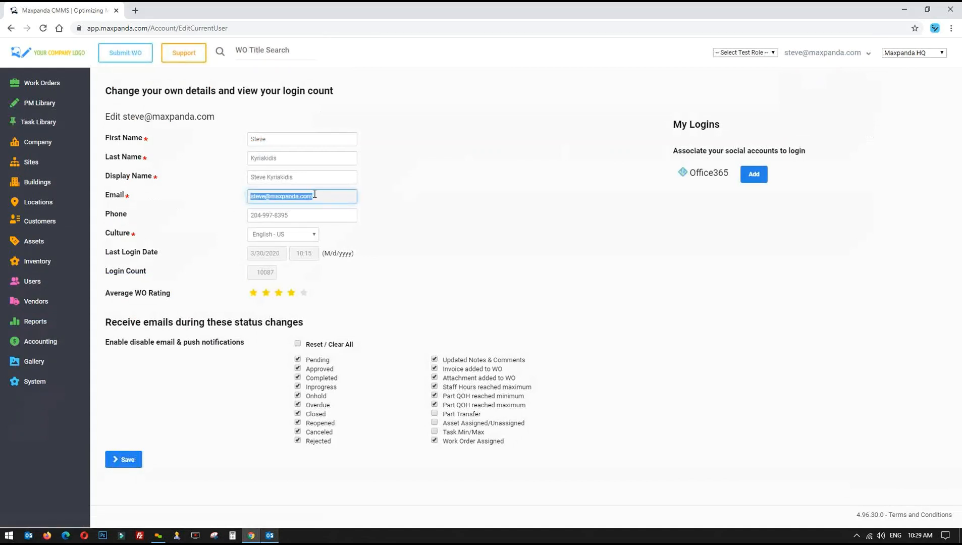
left_click(456, 180)
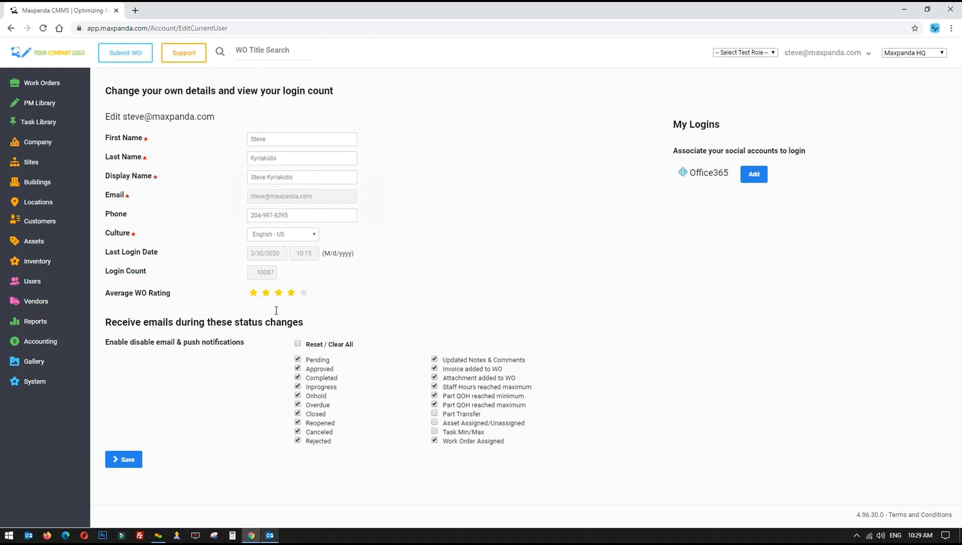
Adjust the profile's notification statuses, turning off Completed, and save the profile
left_click(297, 344)
left_click(297, 344)
left_click(298, 361)
left_click(297, 360)
left_click(297, 378)
left_click(127, 459)
left_click(33, 163)
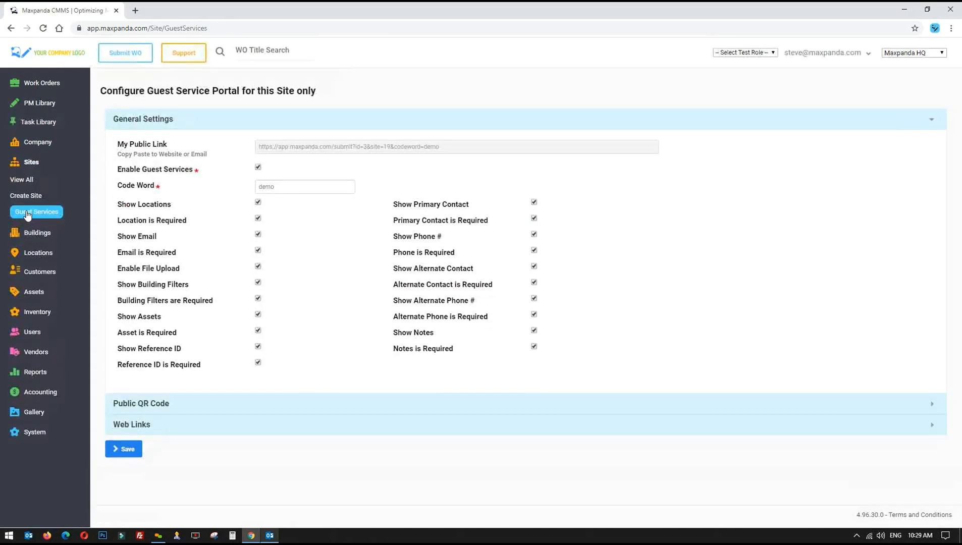
Select the public link and the code word 'demo', then expand the Public QR Code section
left_click_drag(451, 148, 308, 147)
left_click_drag(284, 184, 206, 195)
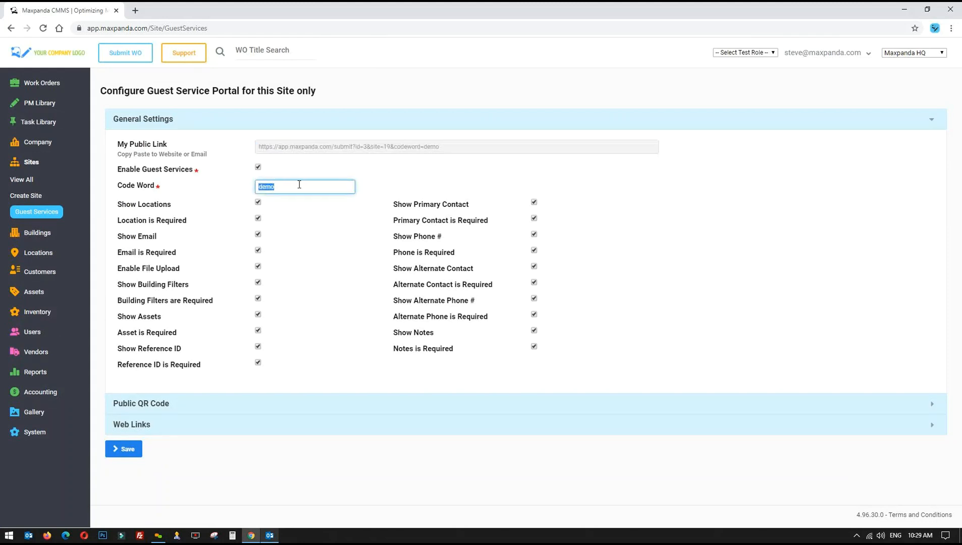
left_click_drag(442, 146, 249, 150)
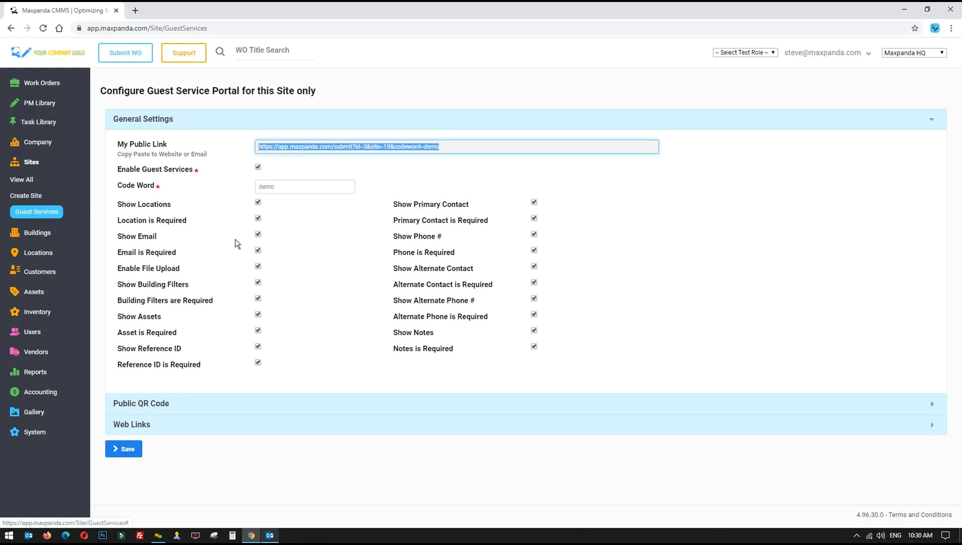
left_click_drag(451, 146, 230, 146)
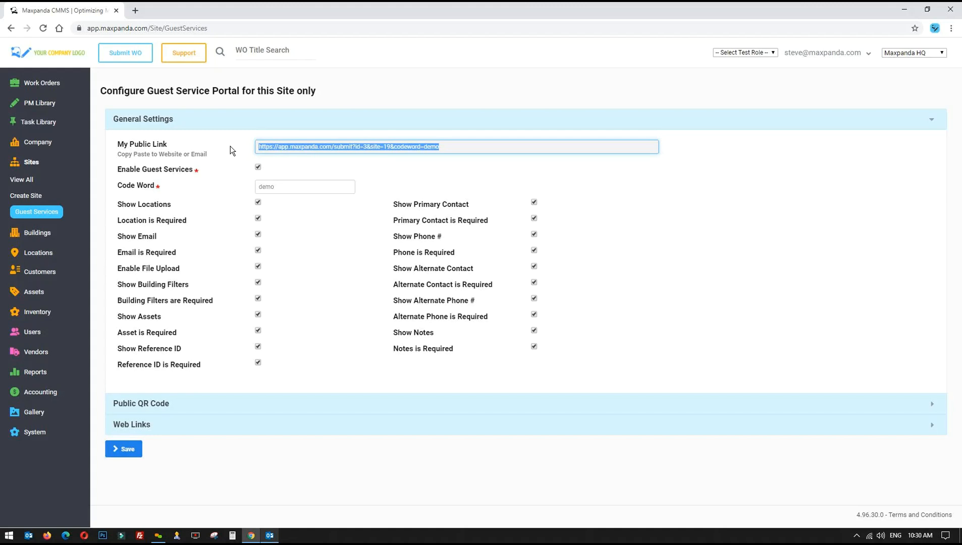
left_click(156, 404)
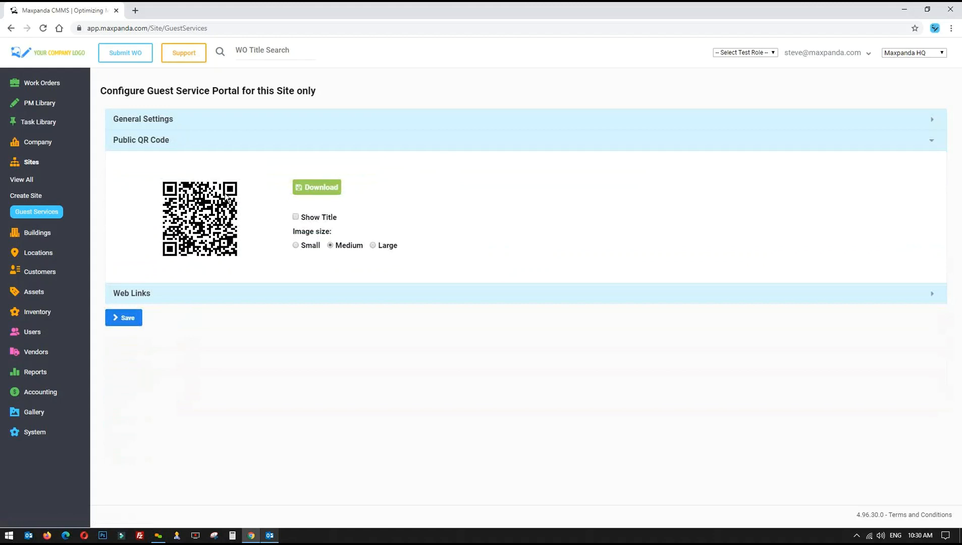
Tick Show Title to put Guest Portal under the QR code, then expand Web Links
left_click(296, 217)
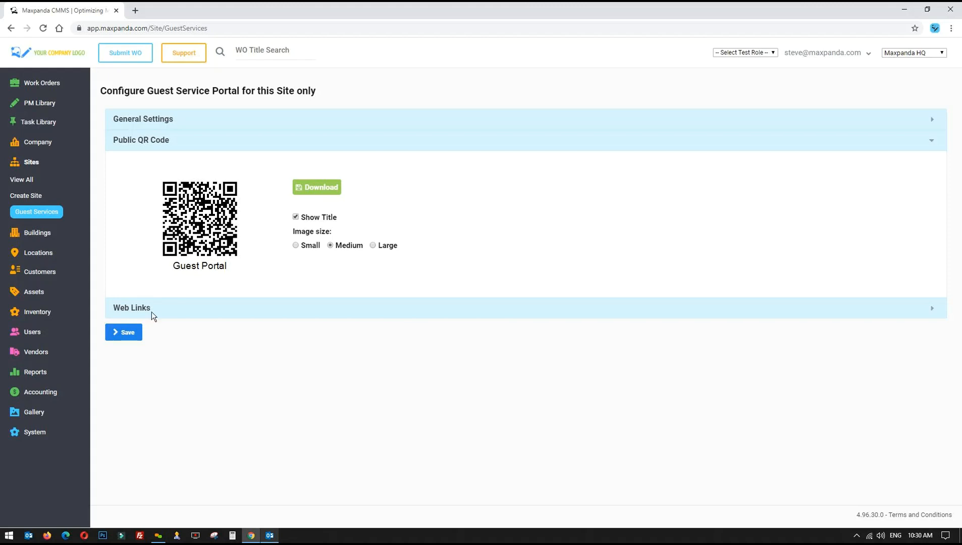
left_click(134, 309)
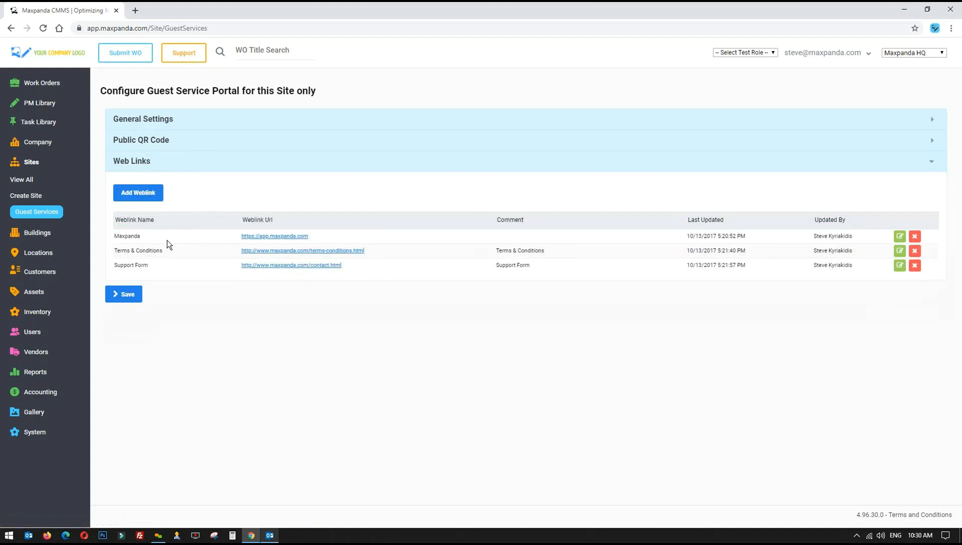
Expand General Settings and open the public link in a new tab
left_click(187, 120)
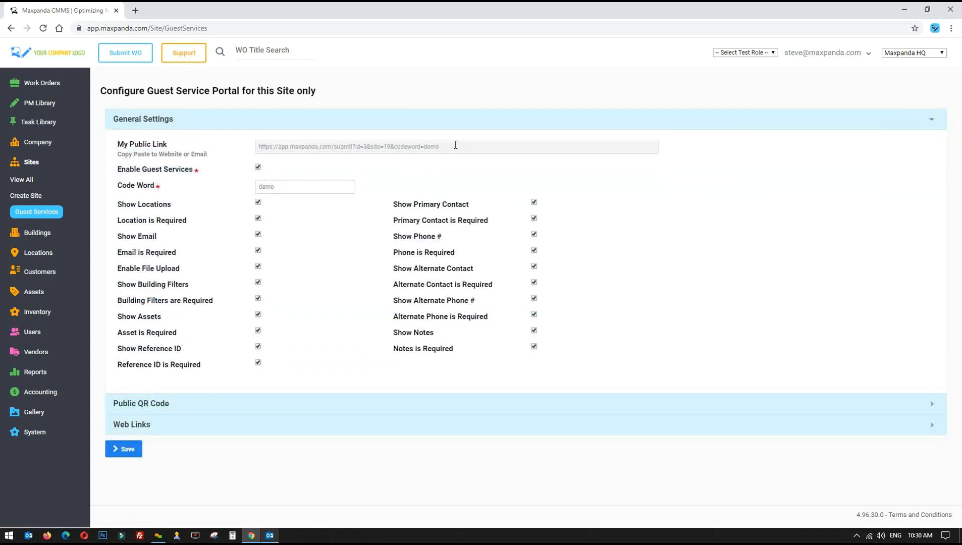
left_click_drag(456, 145, 223, 147)
right_click(372, 148)
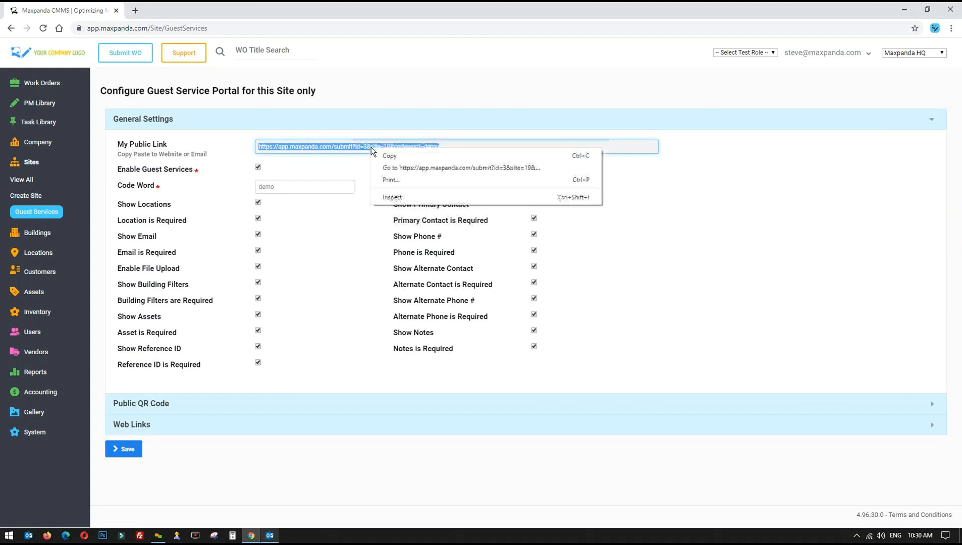
left_click(426, 168)
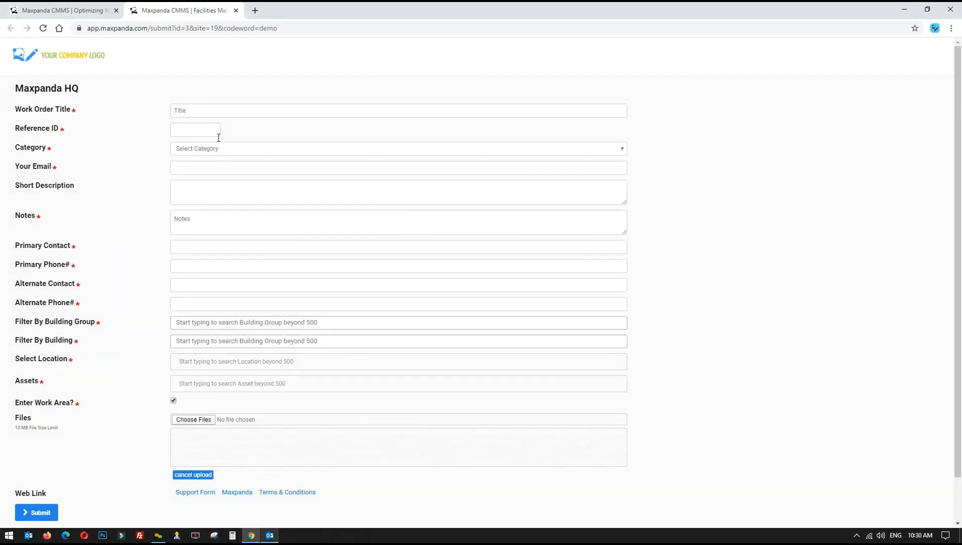
Review the guest work order request form's fields, then close its tab
left_click_drag(17, 85, 67, 404)
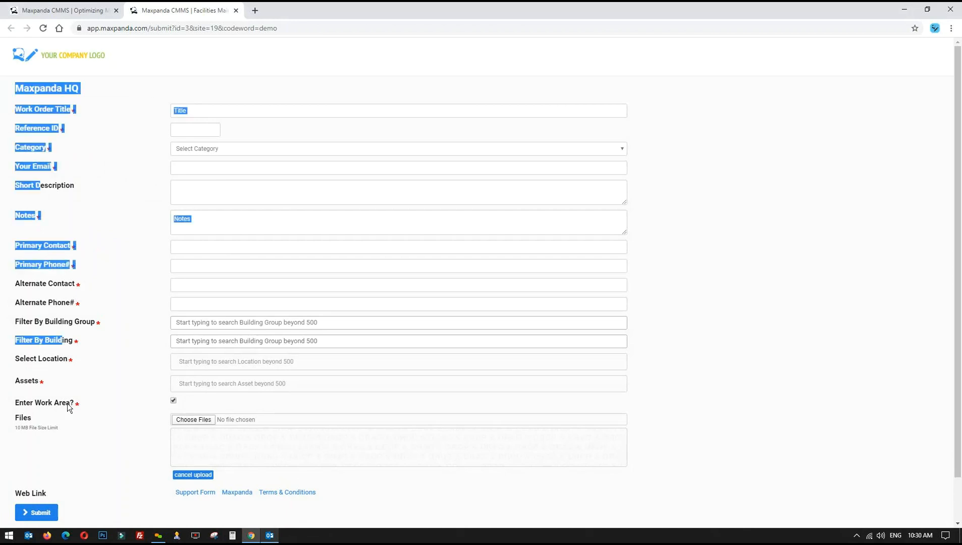
left_click(125, 373)
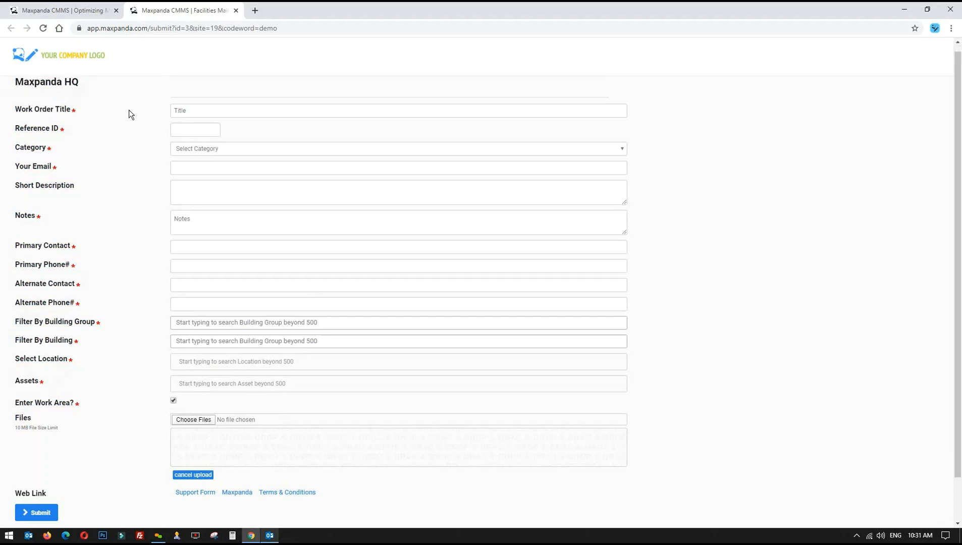
scroll(130, 114, "down", 1)
scroll(130, 114, "up", 1)
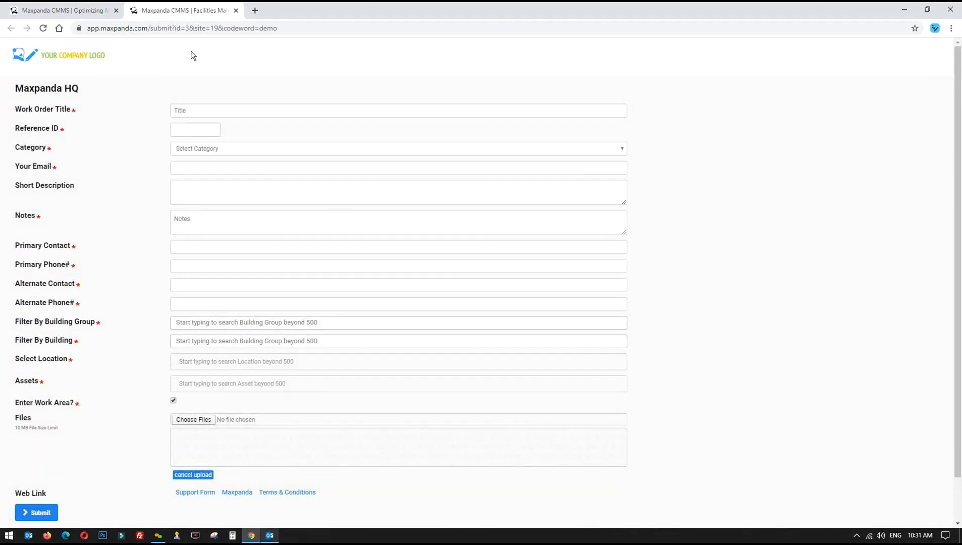
left_click(235, 11)
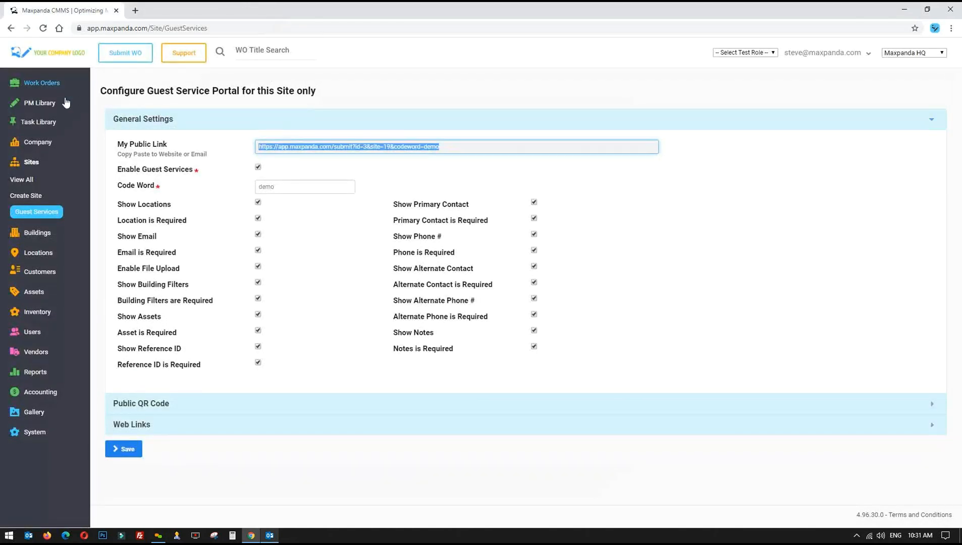
Leave Maxpanda HQ selected in the site switcher and go to Work Orders
left_click(931, 63)
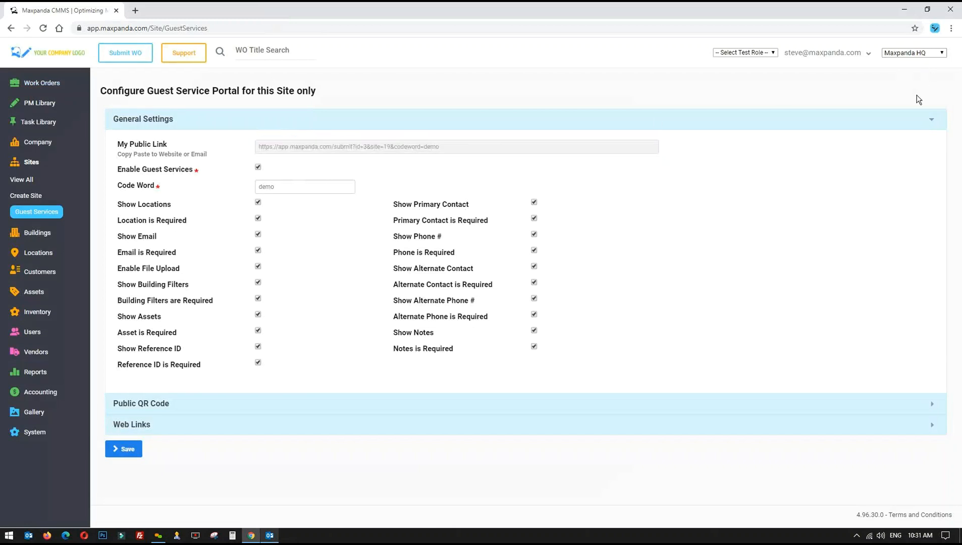
left_click(914, 53)
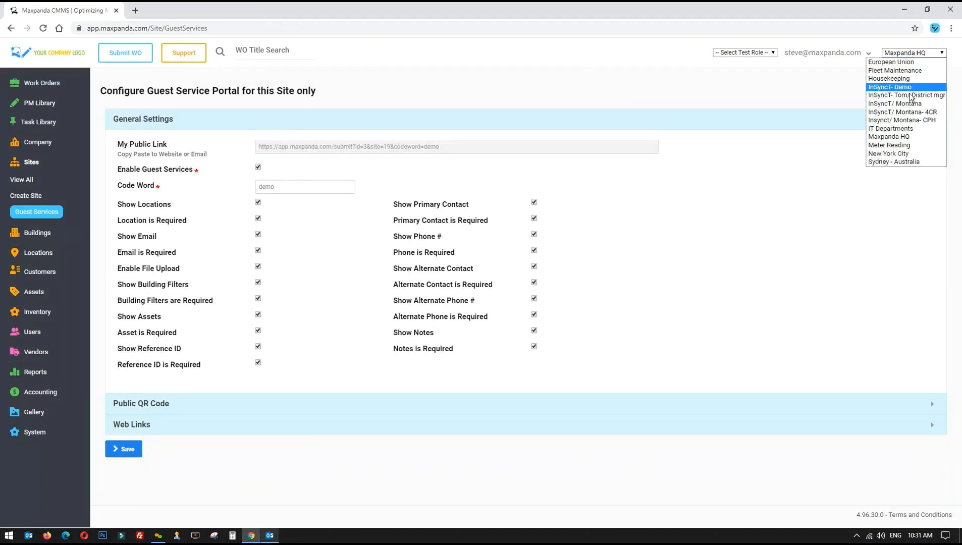
left_click(481, 86)
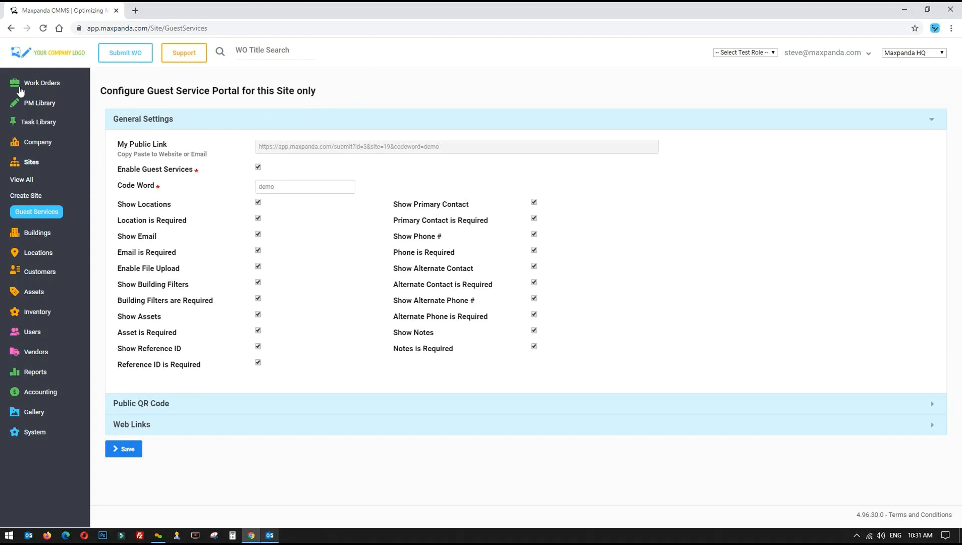
left_click(42, 83)
left_click(21, 115)
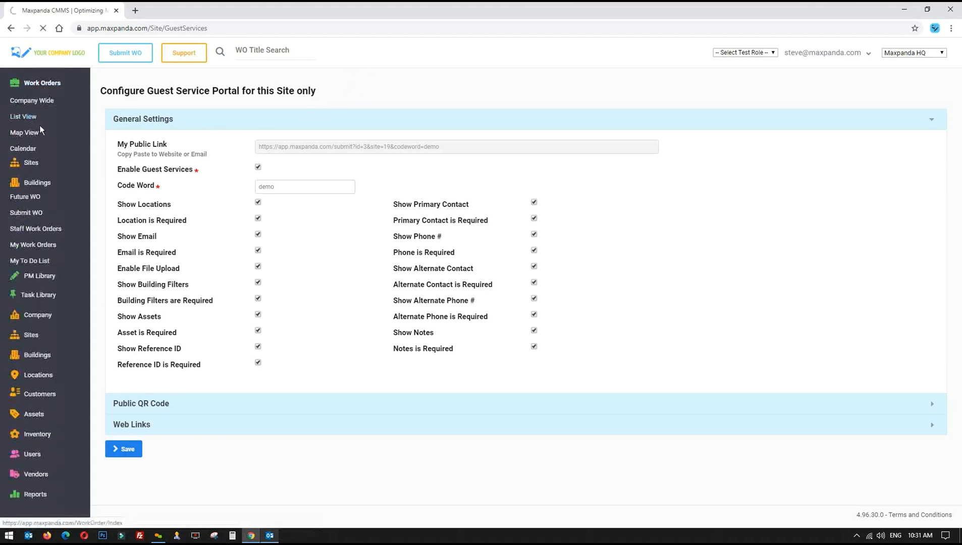
Browse the Maxpanda HQ work order list of 89 entries, then expand PM Library
left_click(43, 82)
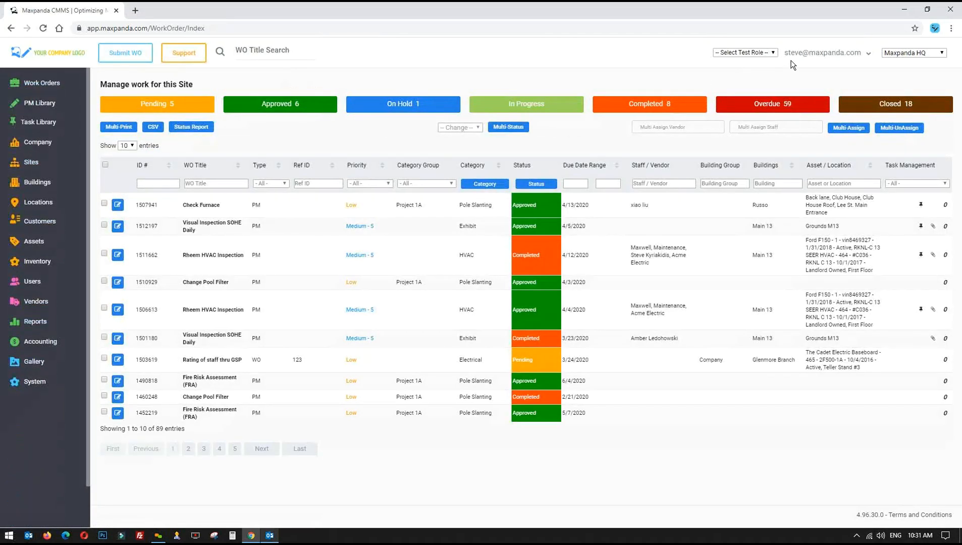
left_click(42, 83)
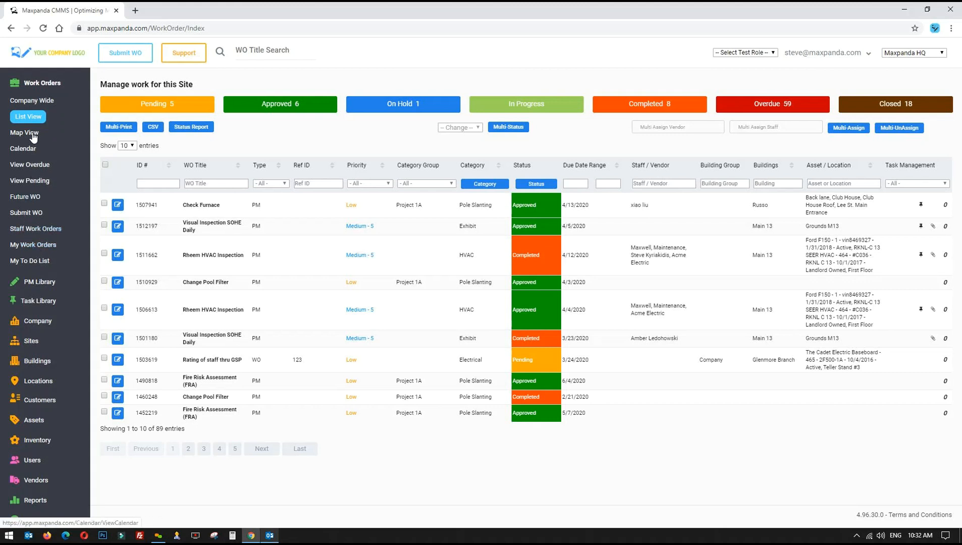
scroll(30, 213, "down", 2)
scroll(32, 133, "up", 2)
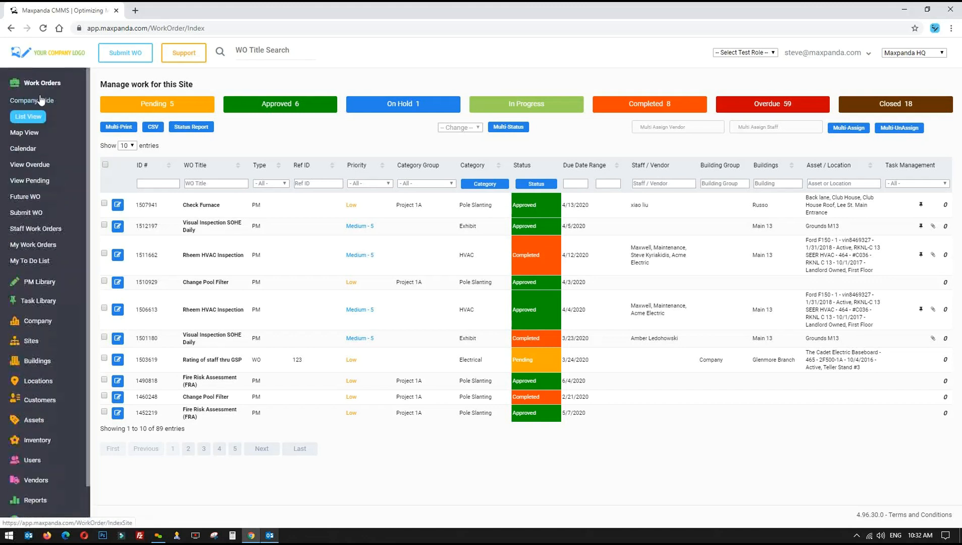
left_click(40, 89)
left_click(37, 105)
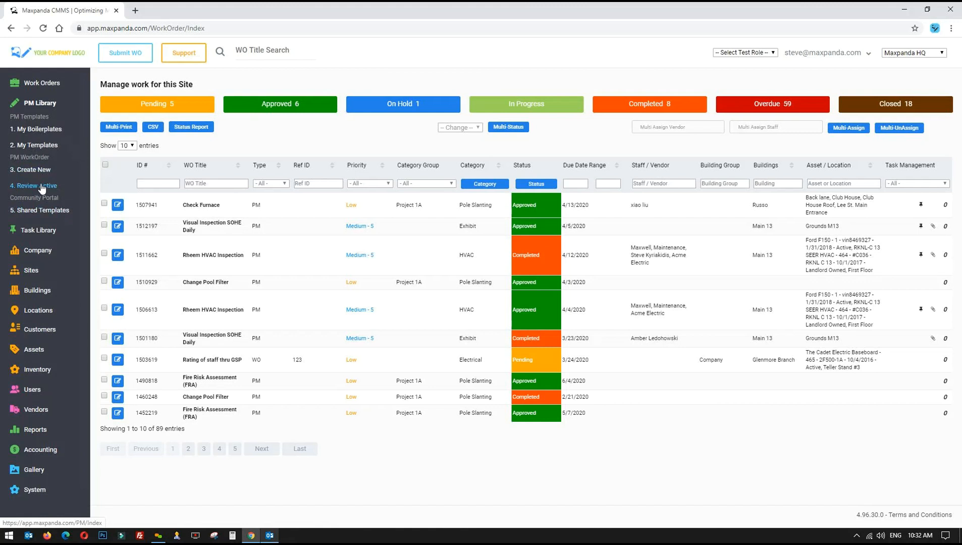
left_click(34, 232)
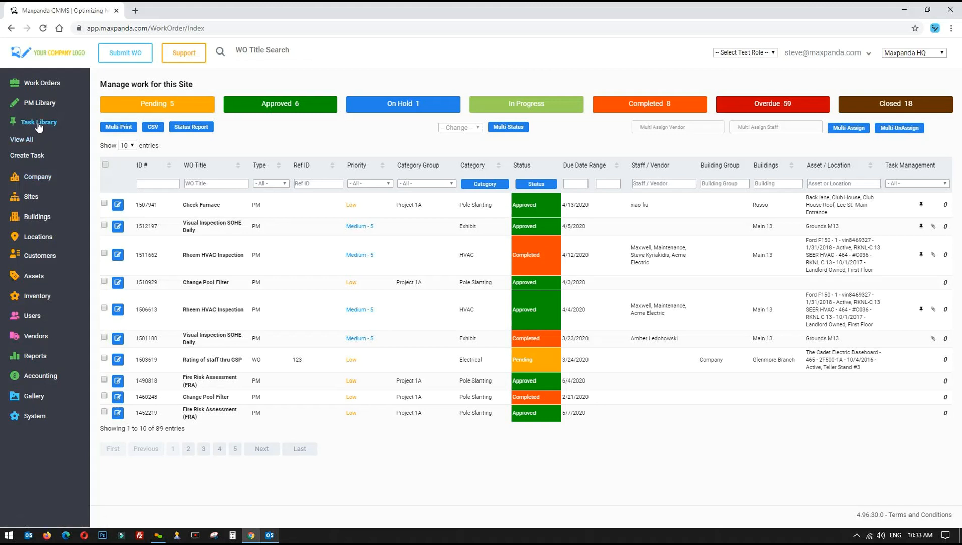
left_click(38, 125)
left_click(38, 143)
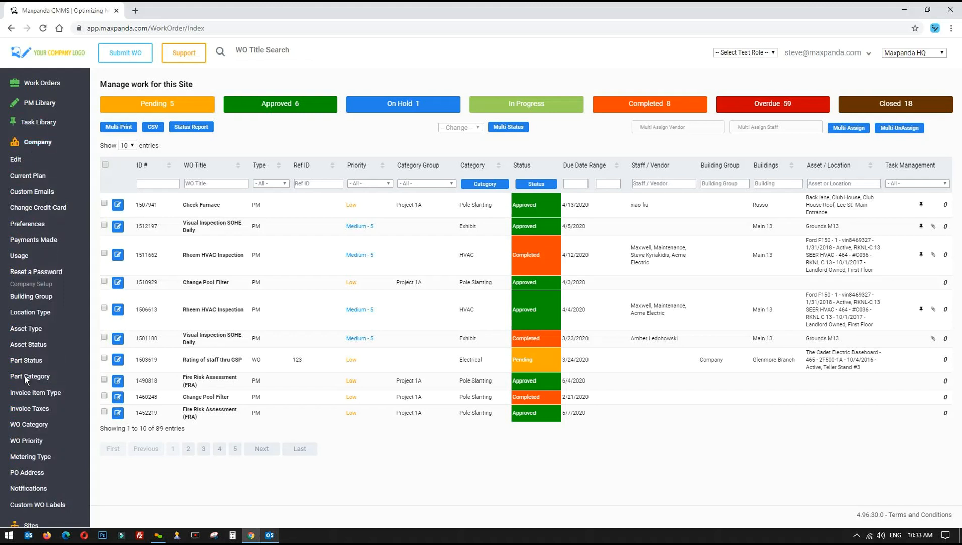
scroll(26, 368, "down", 1)
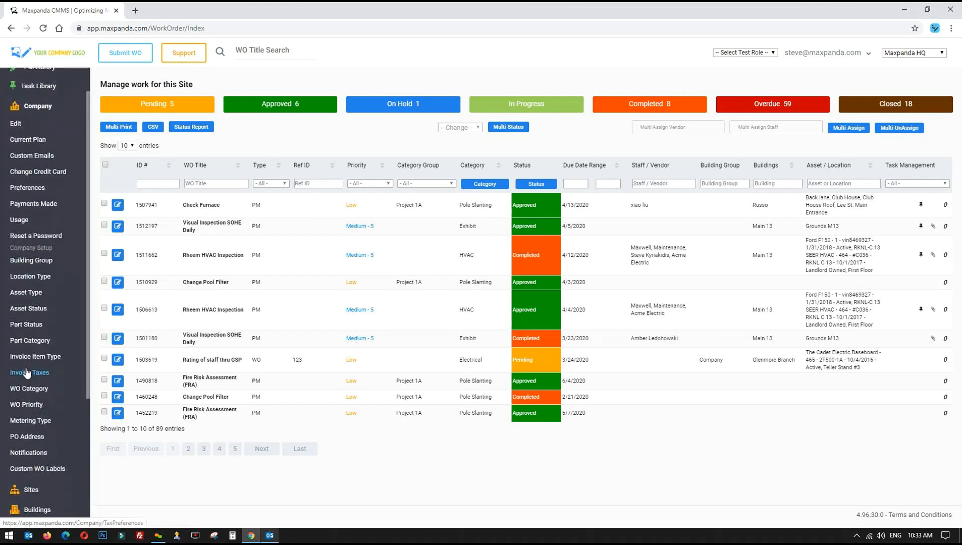
left_click(34, 107)
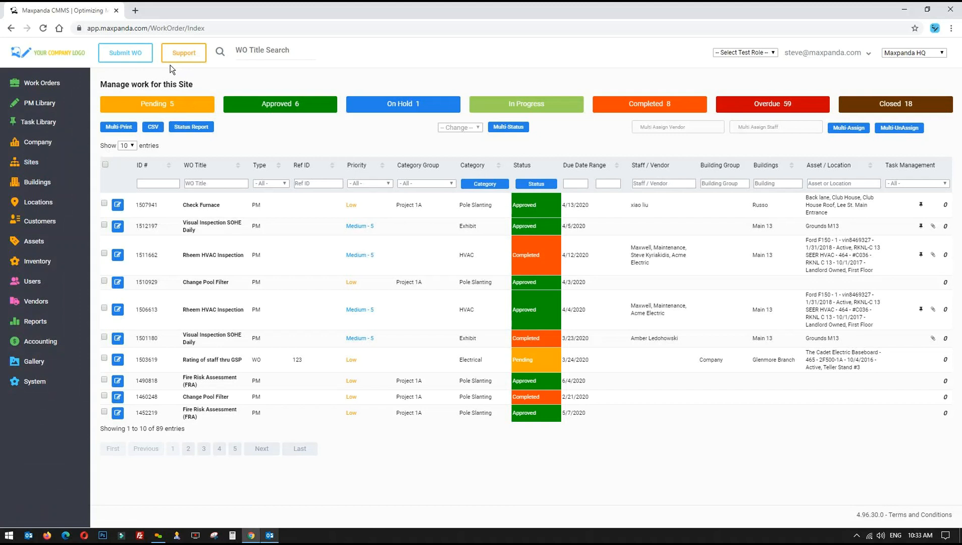
left_click(27, 164)
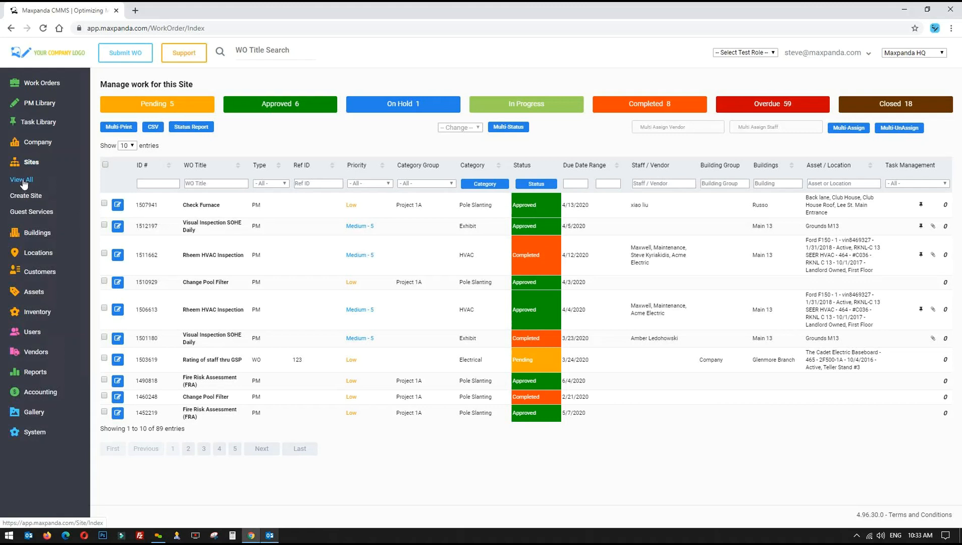
left_click(29, 164)
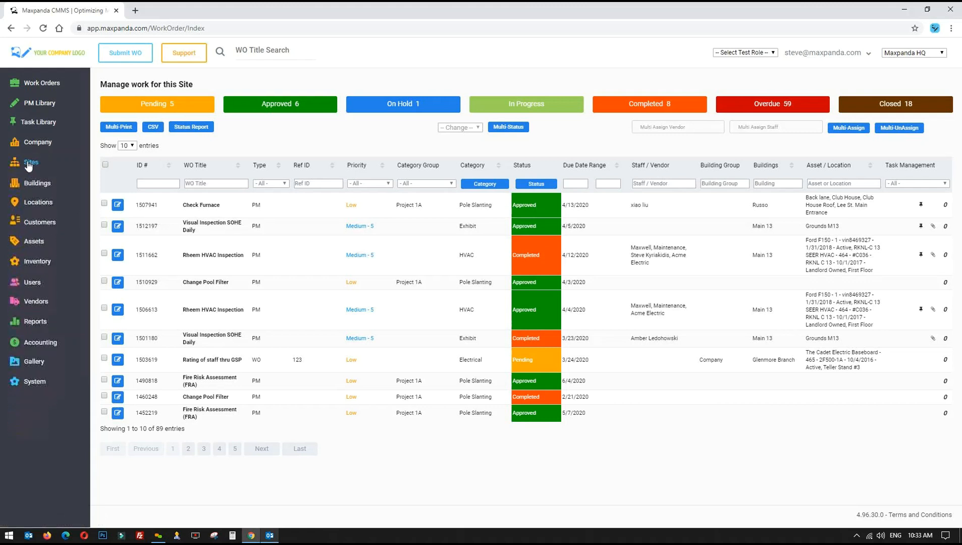
Open the Add Building form, then expand Locations and Work Orders in the sidebar
left_click(39, 184)
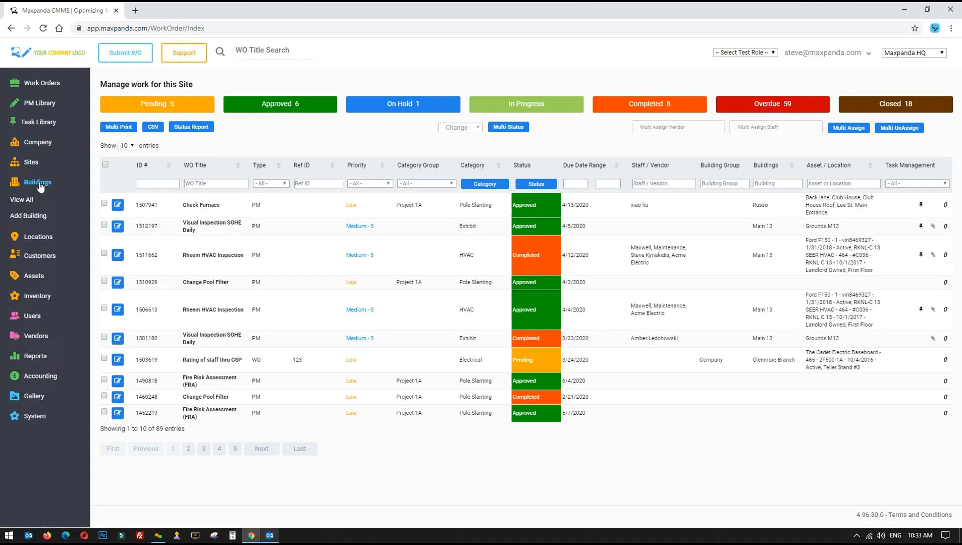
left_click(24, 221)
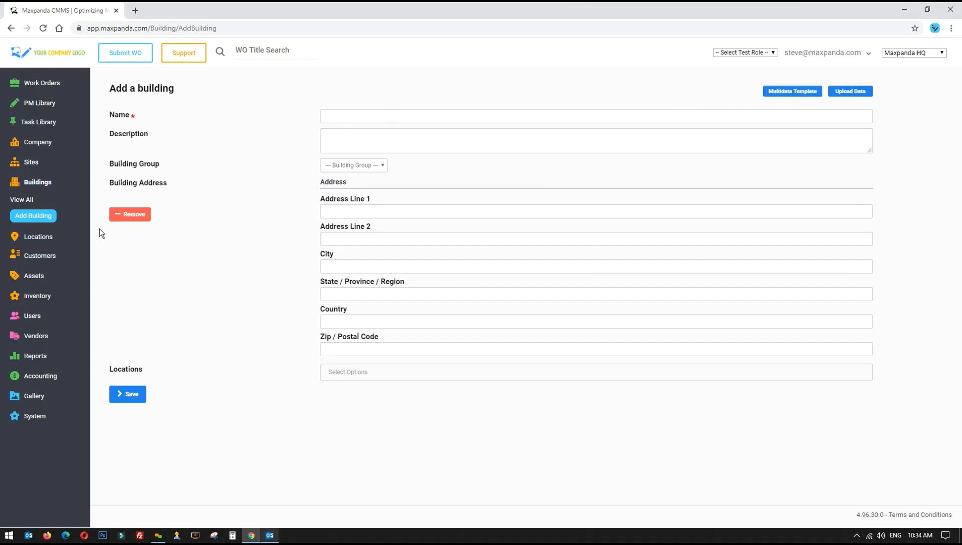
left_click(39, 238)
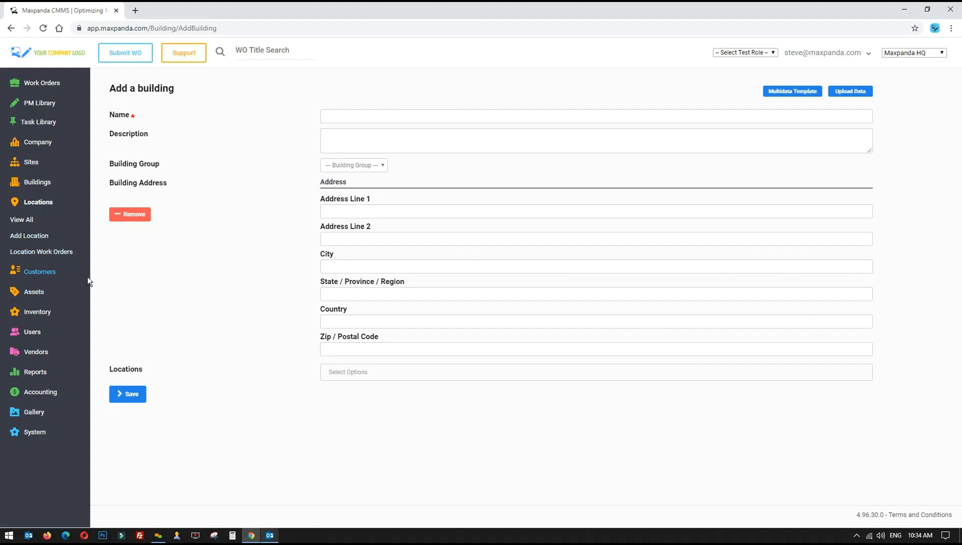
left_click(37, 84)
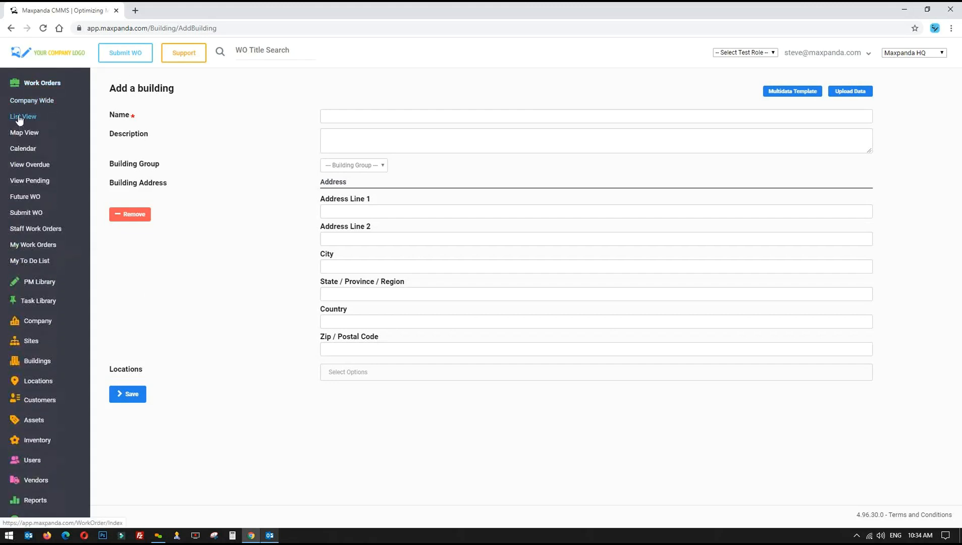
Open the Work Orders List View and inspect one work order row's category and due date
left_click(20, 118)
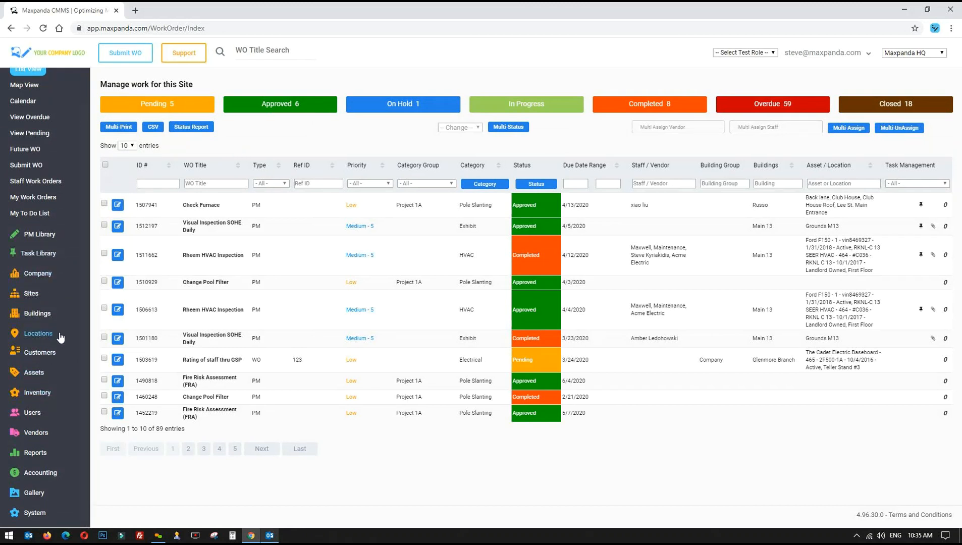
scroll(64, 305, "up", 1)
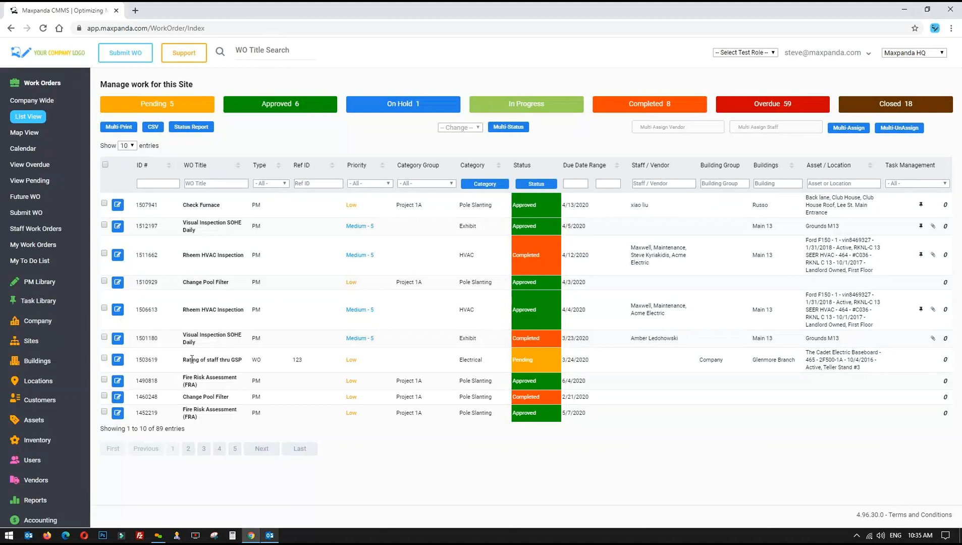
left_click_drag(182, 359, 631, 355)
left_click(622, 355)
left_click_drag(458, 359, 608, 362)
left_click(592, 360)
left_click(38, 86)
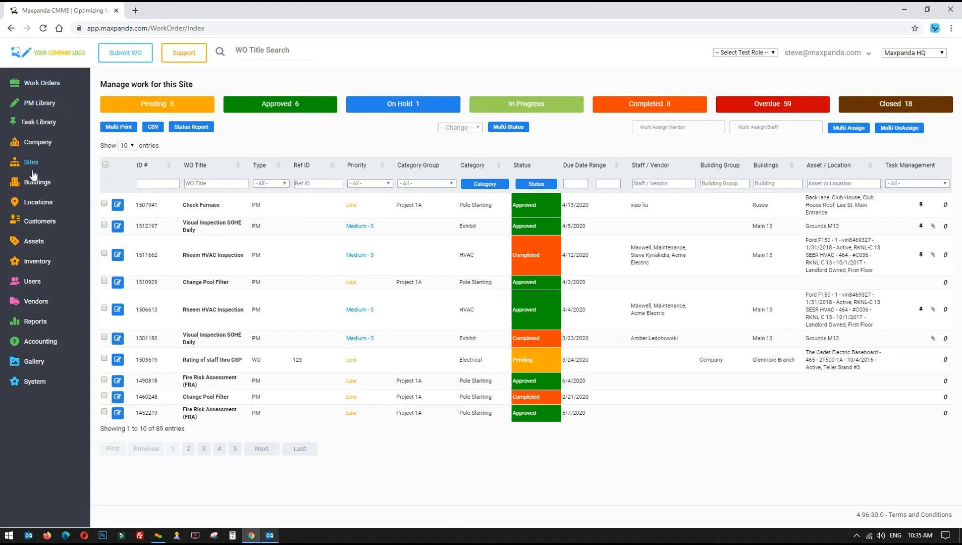
left_click(34, 267)
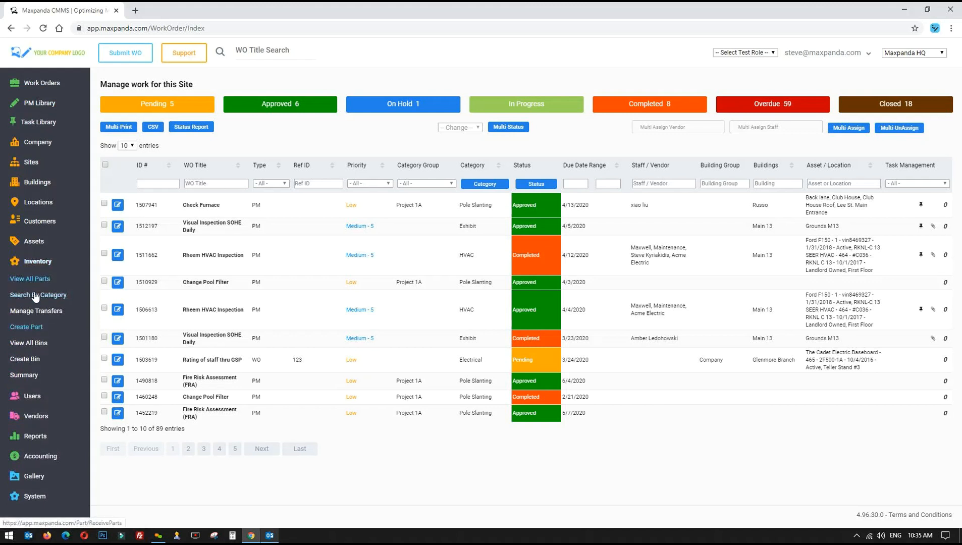
left_click(28, 327)
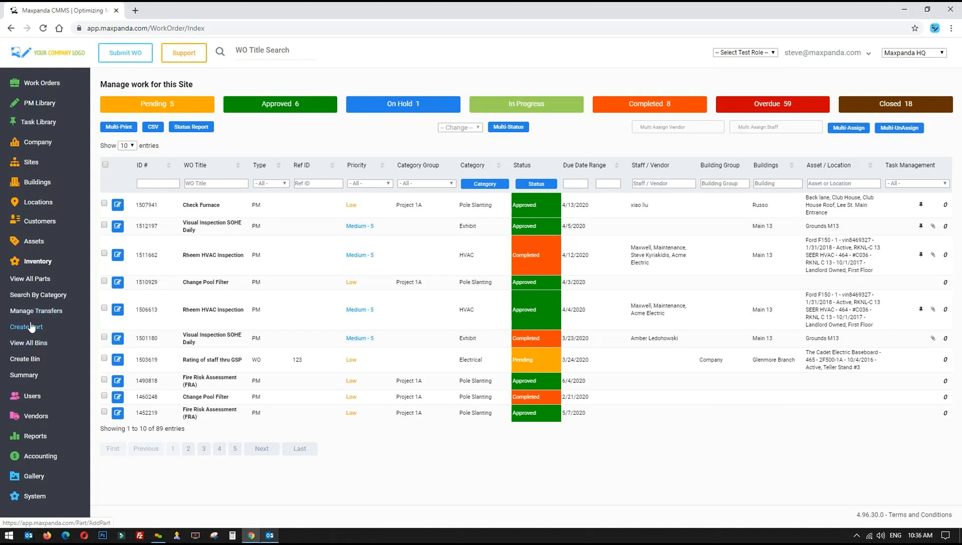
left_click(41, 261)
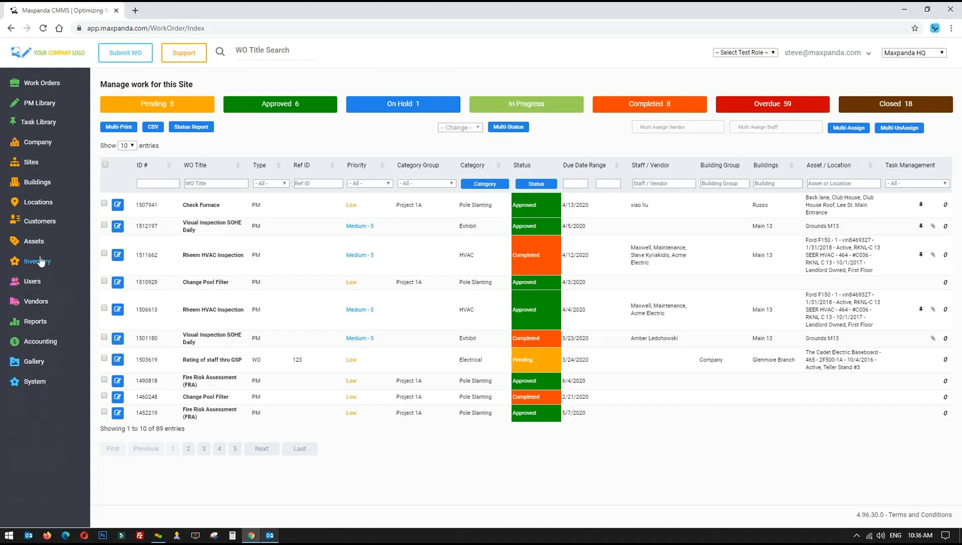
Expand PM Library and Accounting in the sidebar, then collapse Accounting and expand Work Orders
left_click(39, 106)
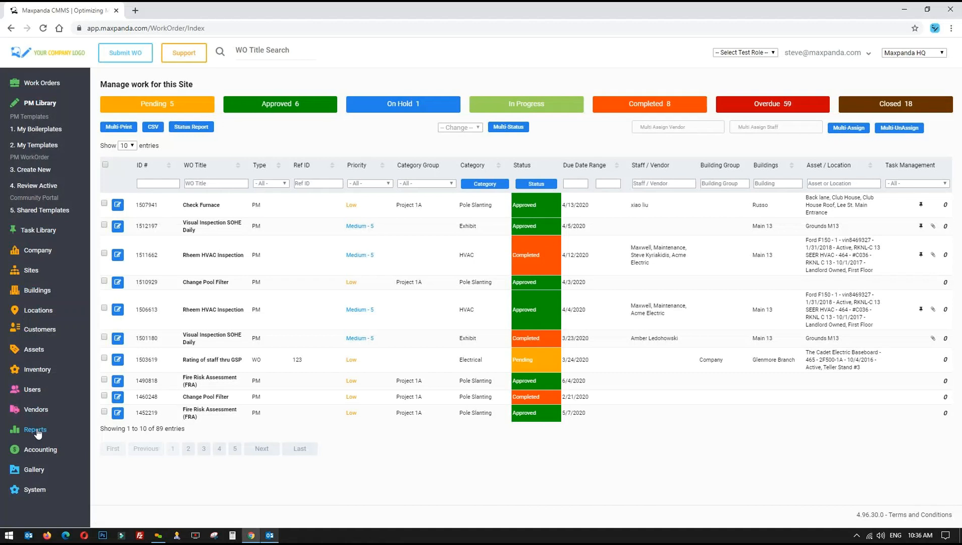
left_click(43, 450)
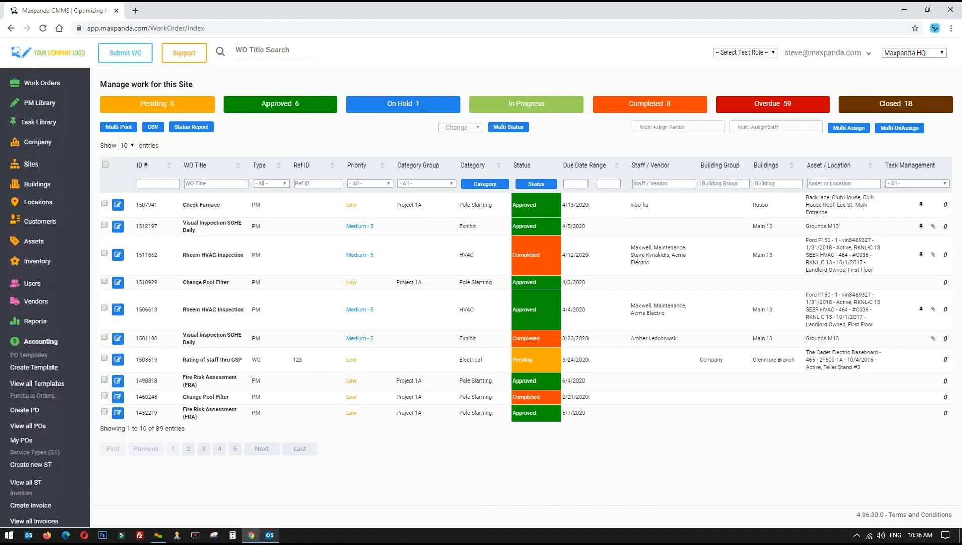
left_click(38, 341)
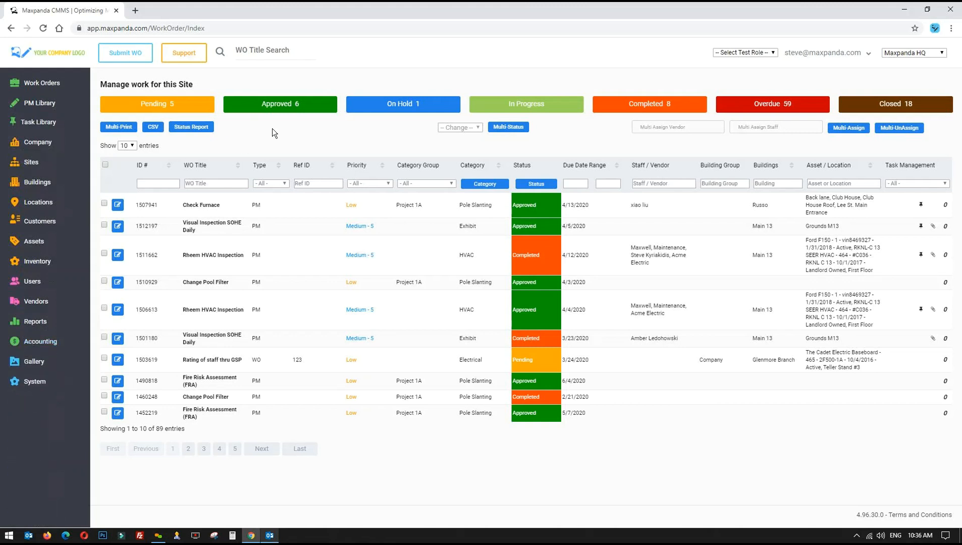
left_click(43, 84)
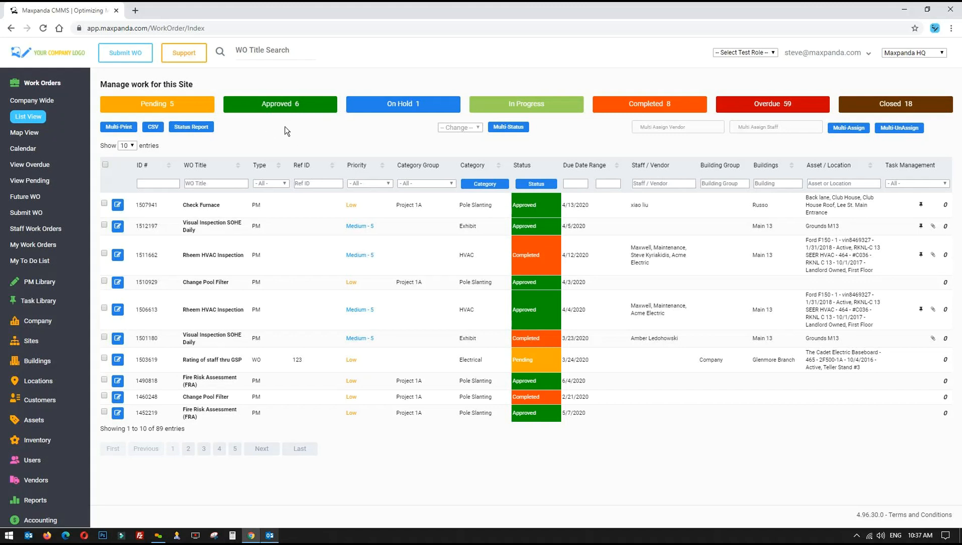
left_click(750, 52)
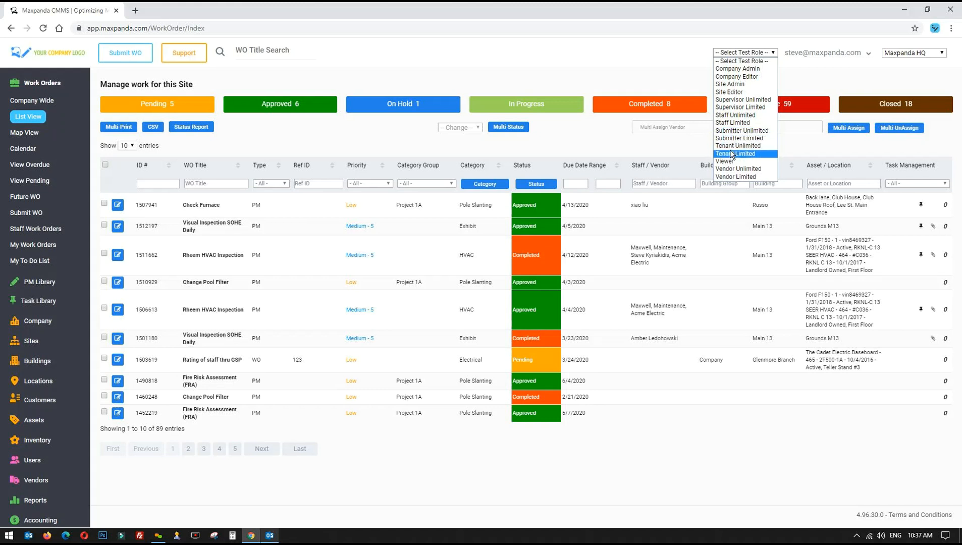
left_click(333, 52)
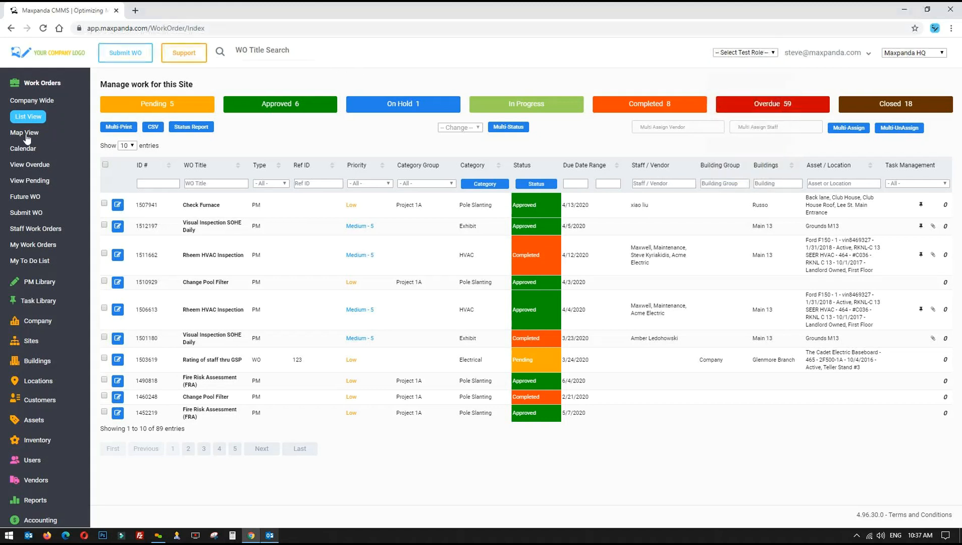
left_click(45, 82)
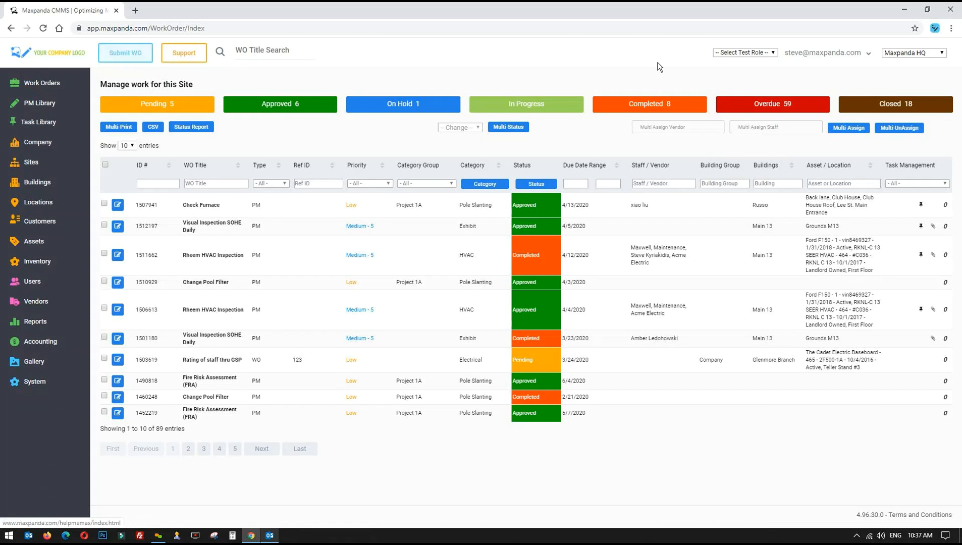
left_click(740, 54)
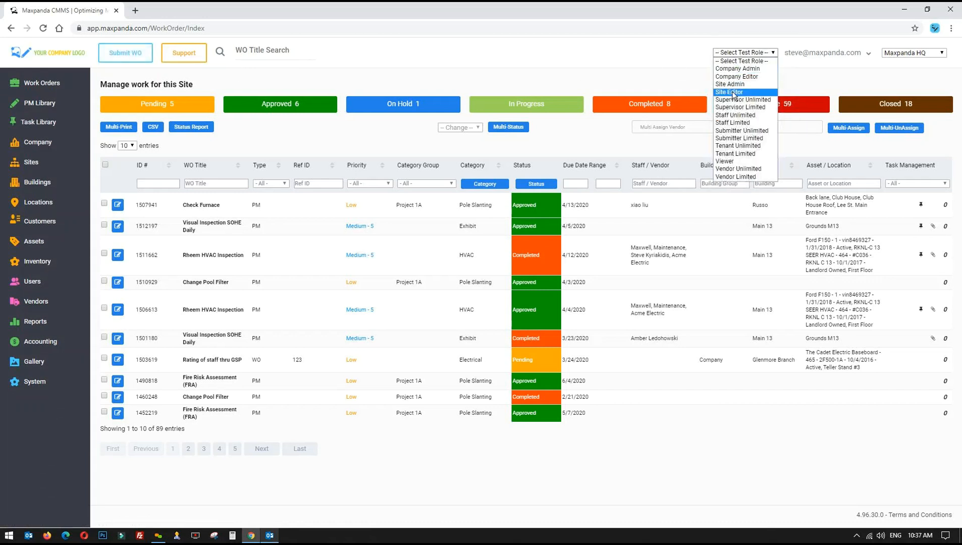
left_click(652, 77)
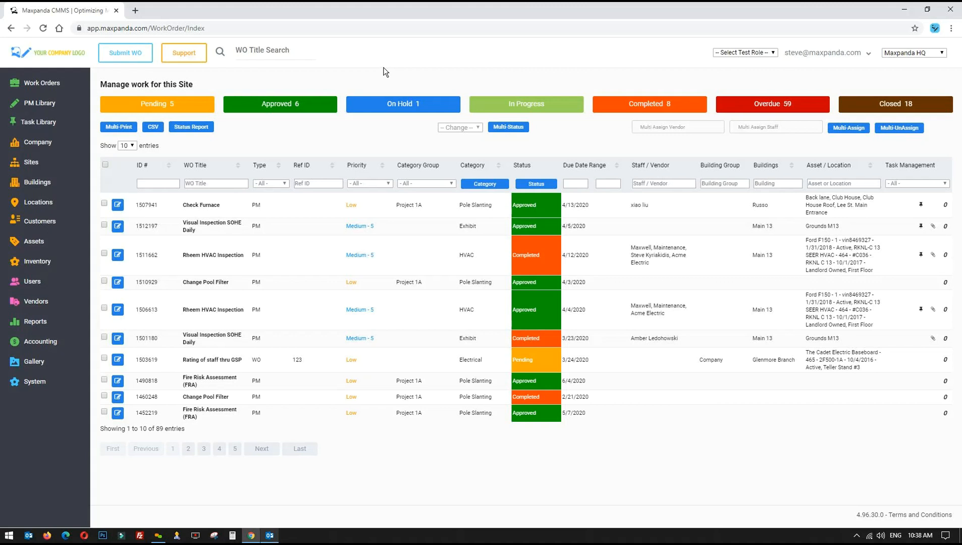
left_click(125, 54)
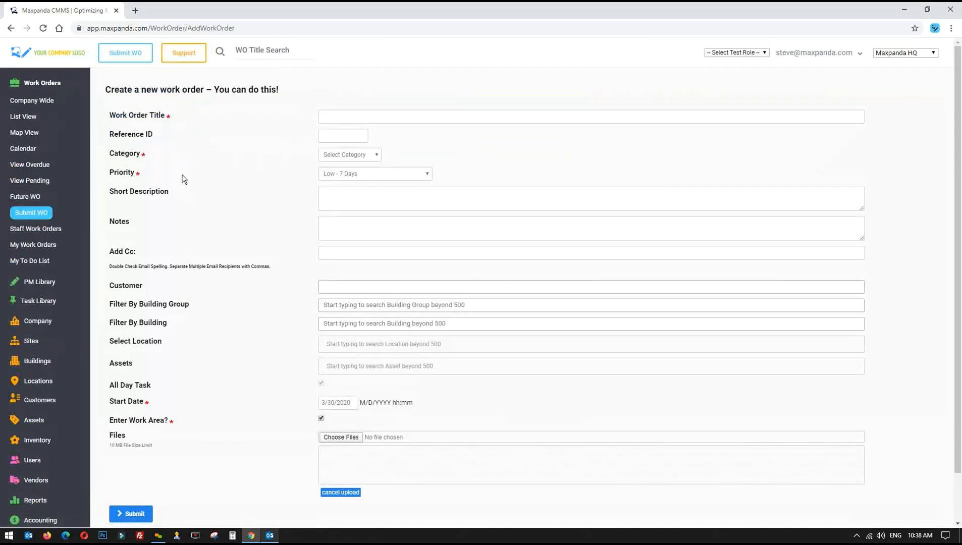
left_click(748, 52)
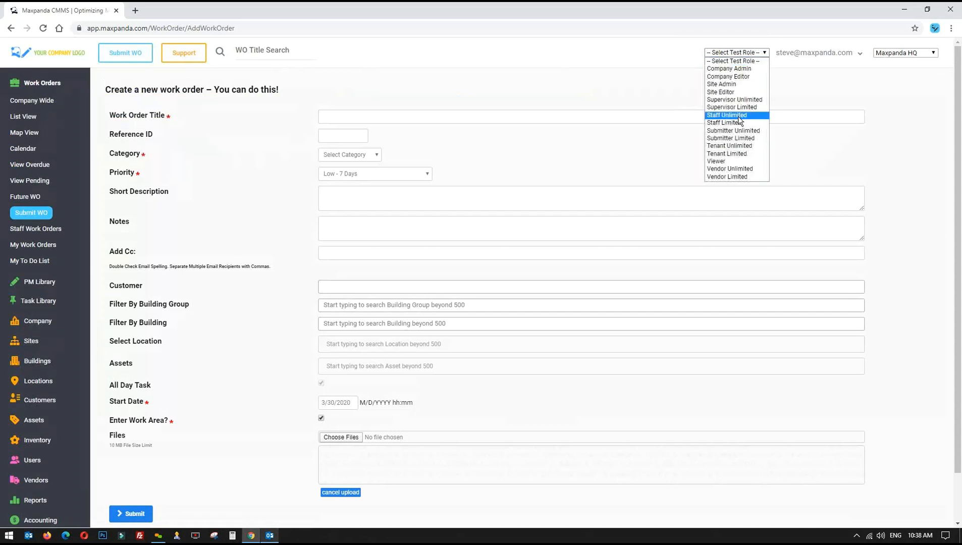
left_click(463, 72)
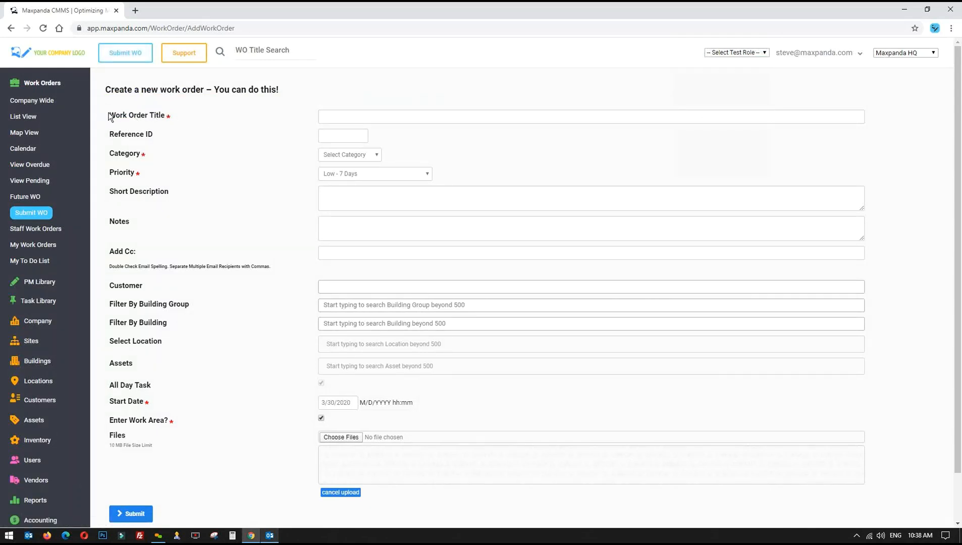
left_click_drag(106, 113, 146, 166)
left_click(147, 172)
left_click_drag(108, 381, 196, 428)
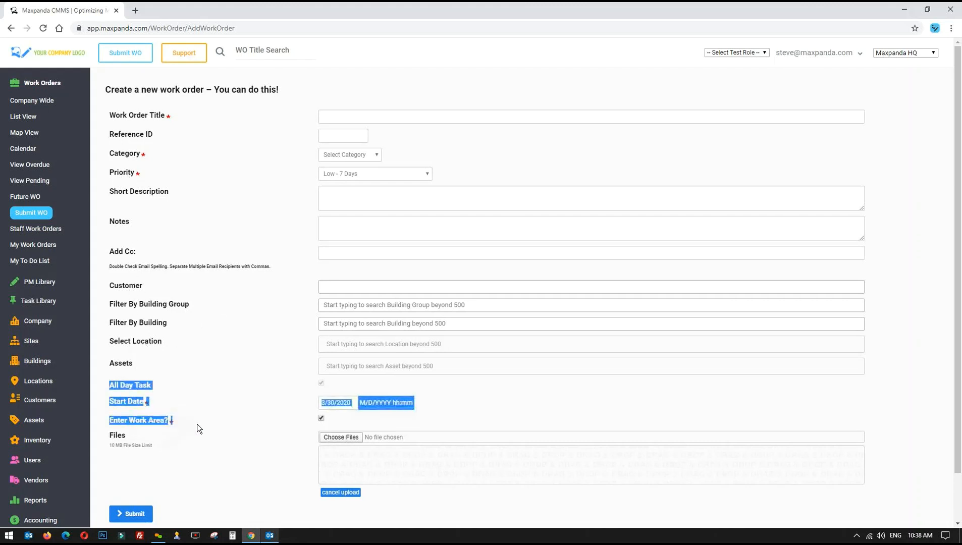
left_click(504, 389)
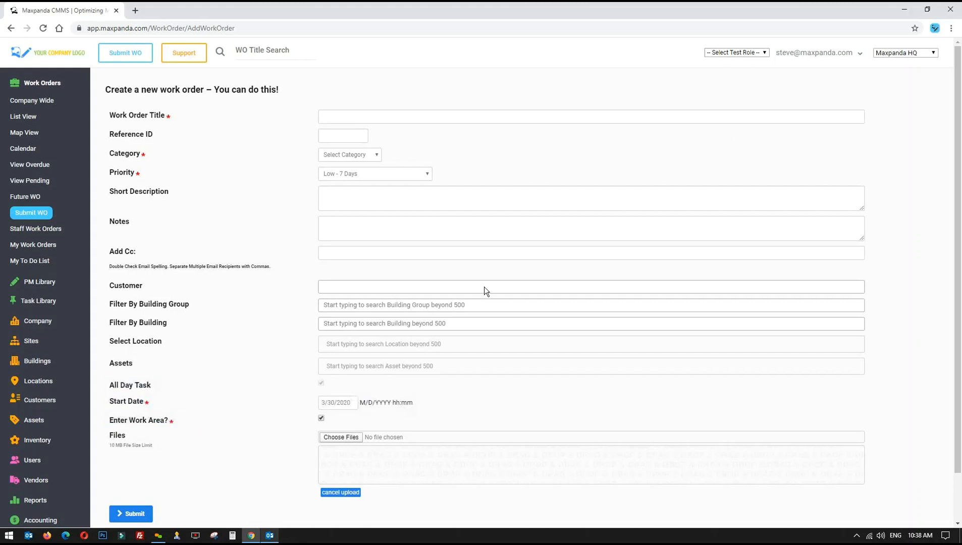
left_click(354, 402)
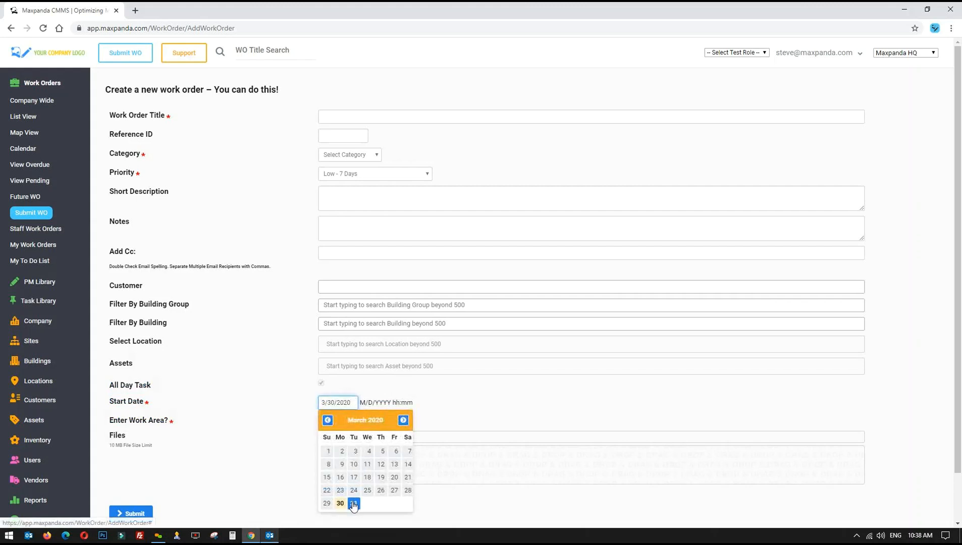
left_click(404, 421)
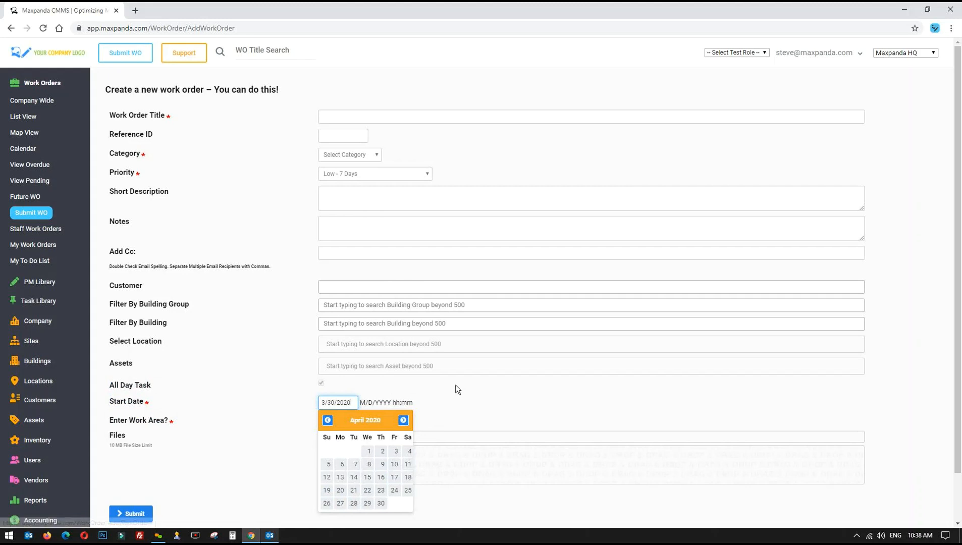
left_click(303, 407)
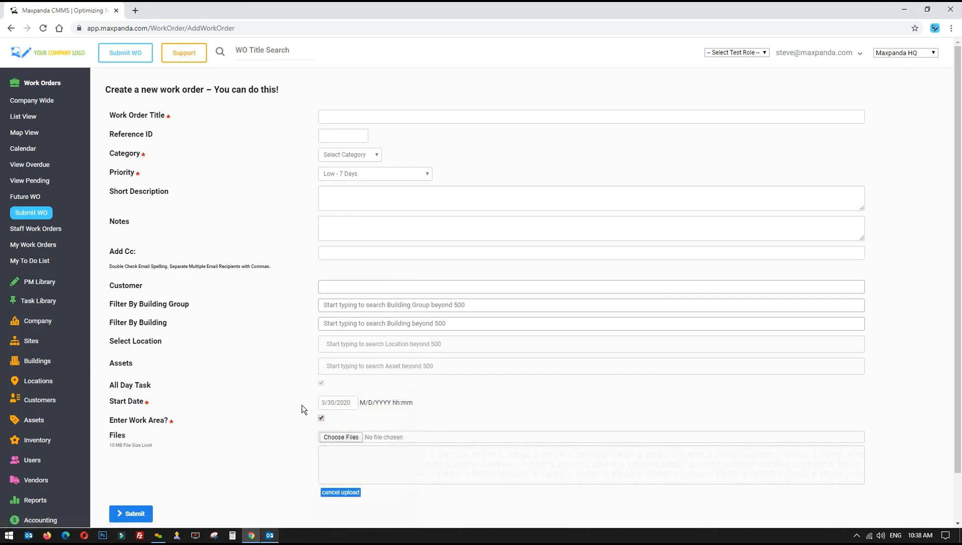
left_click(343, 117)
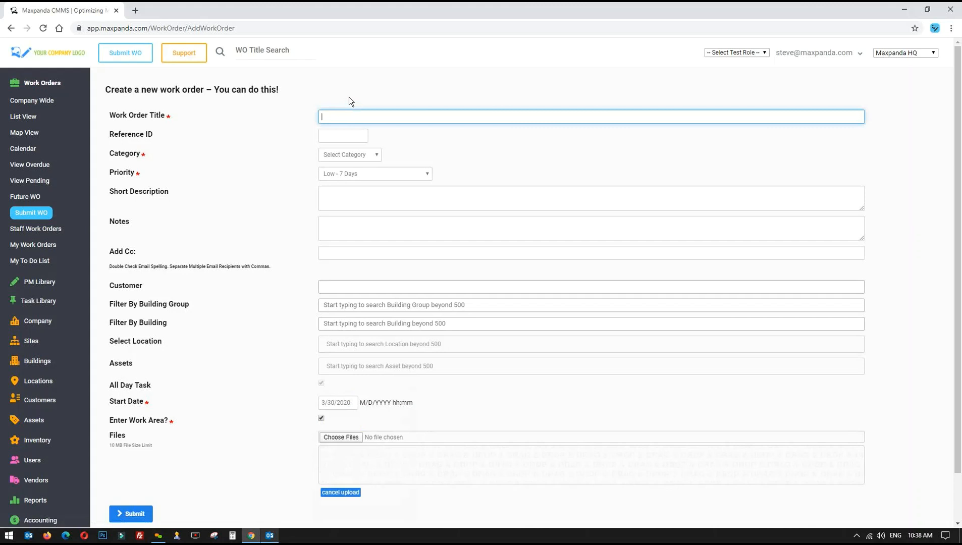
Enter 'Mens washroom toilet overflowing!' as the Work Order Title and select the full title
type("Mens")
type("washroom toilet overflowing!")
key("ctrl+a")
left_click(254, 109)
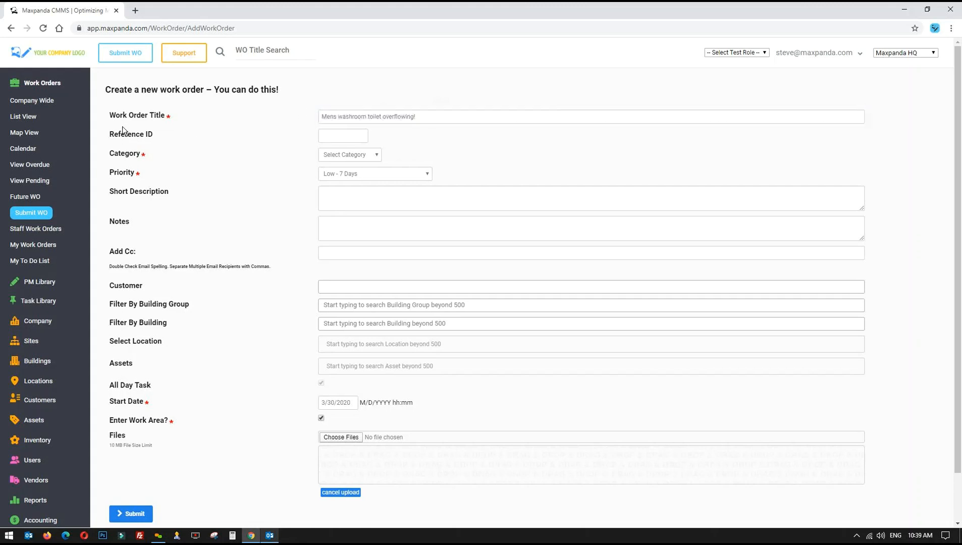
left_click_drag(109, 113, 170, 121)
left_click_drag(416, 116, 290, 118)
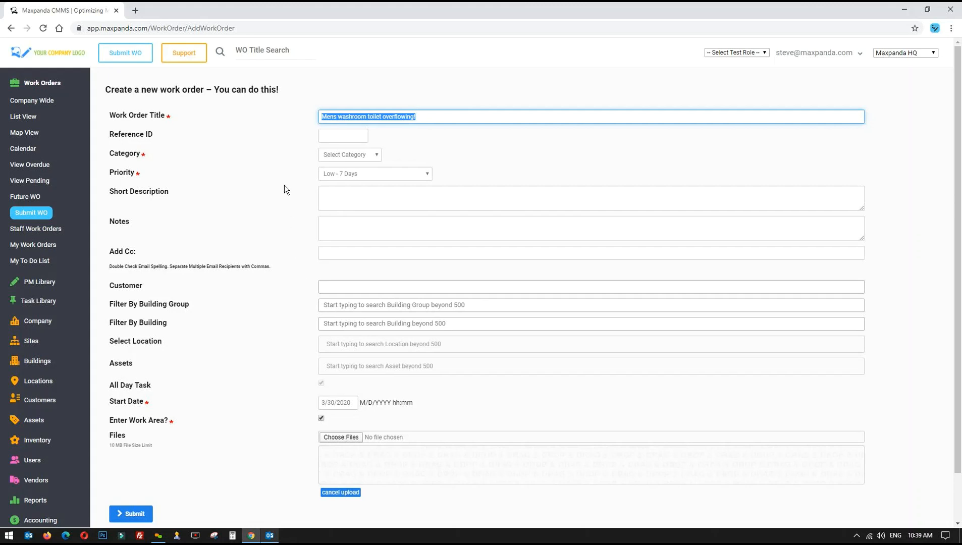
left_click_drag(437, 113, 295, 117)
left_click(424, 117)
left_click_drag(429, 116, 304, 120)
left_click_drag(430, 116, 320, 117)
key("ctrl+c")
Place the cursor in the Reference ID field
left_click(335, 133)
left_click_drag(110, 133, 149, 134)
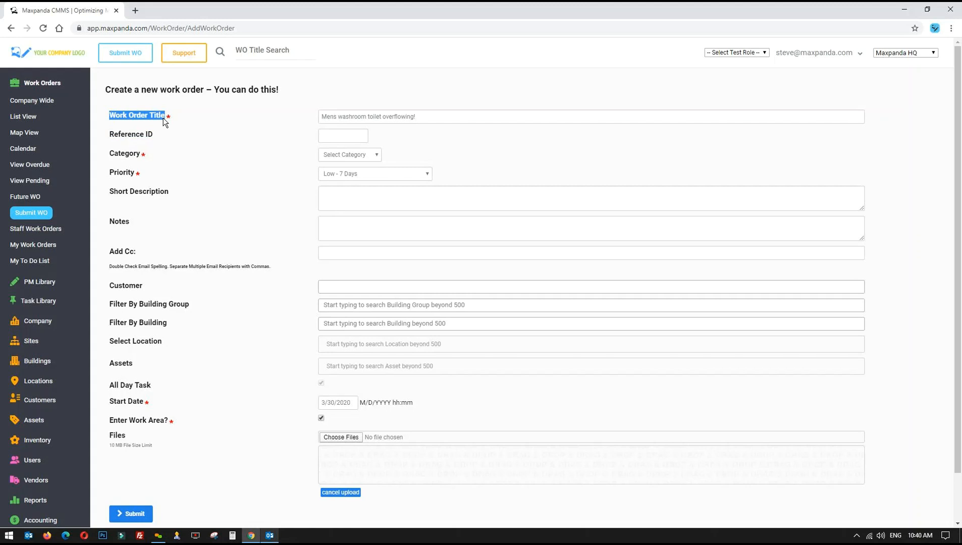
left_click_drag(110, 134, 169, 139)
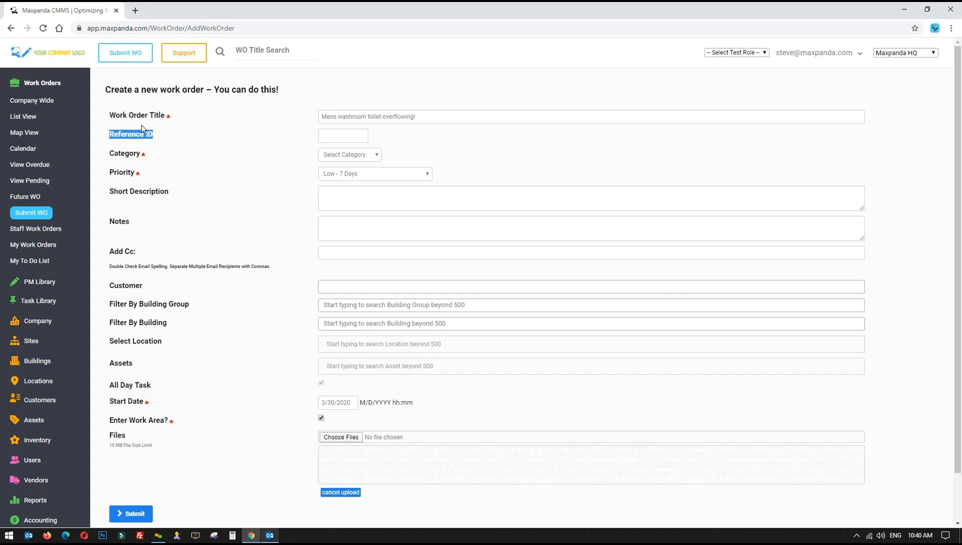
left_click(348, 134)
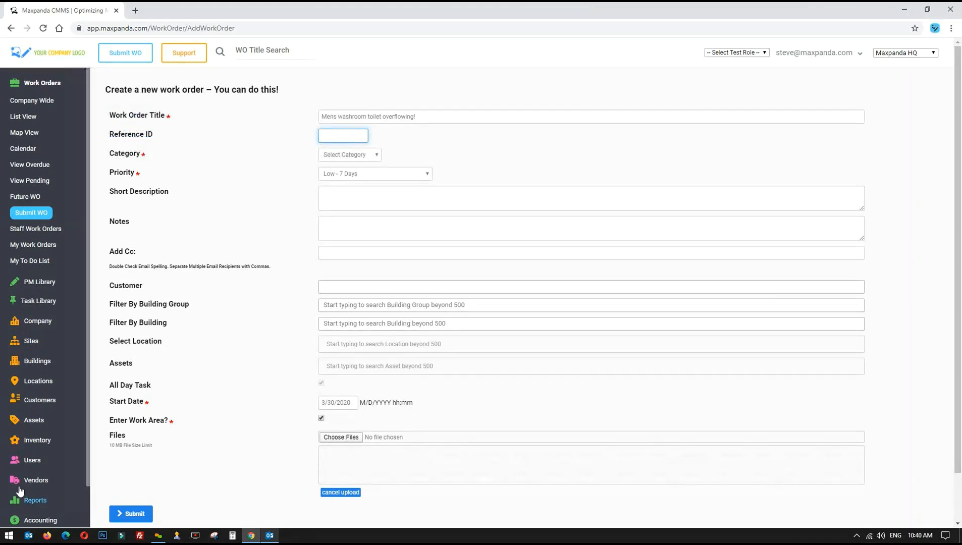
Set the work order category to Plumbing
left_click(348, 155)
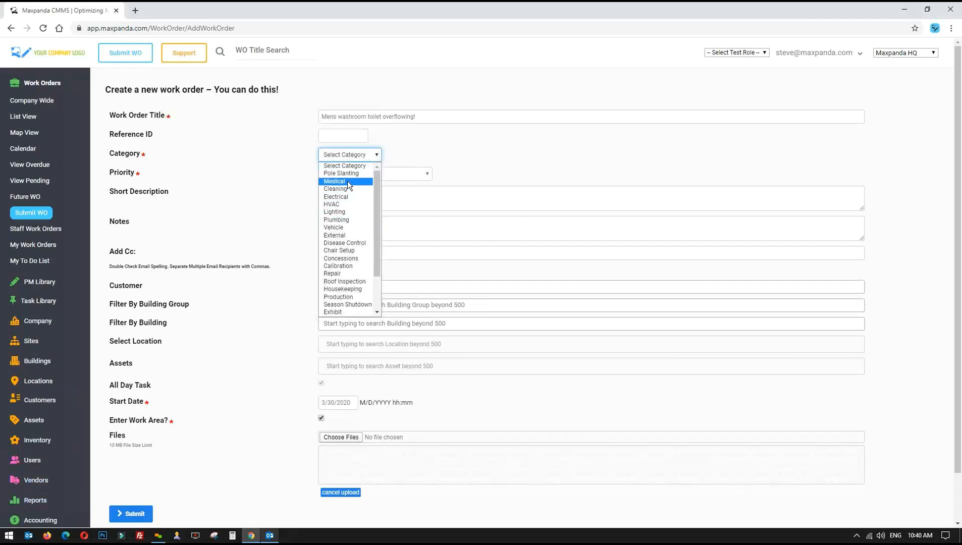
scroll(347, 188, "down", 2)
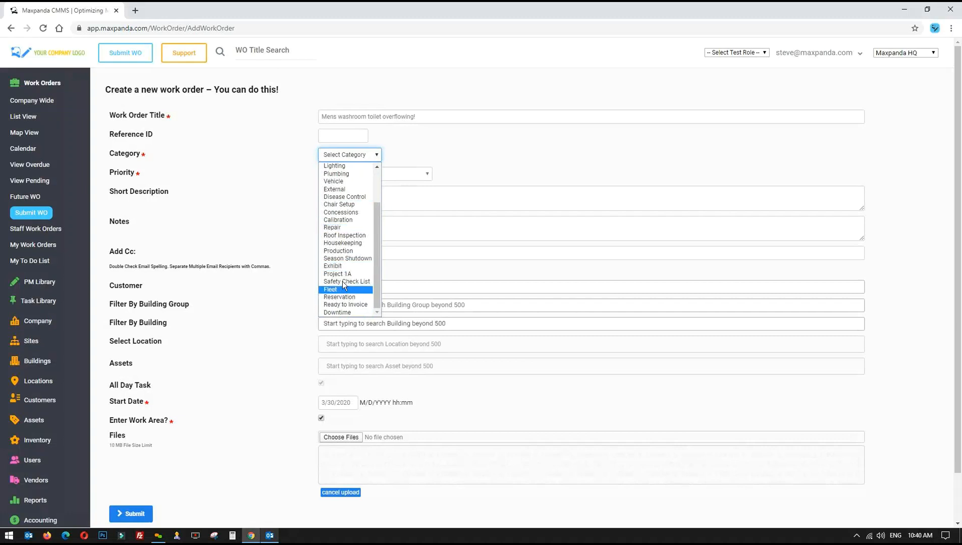
scroll(342, 281, "up", 2)
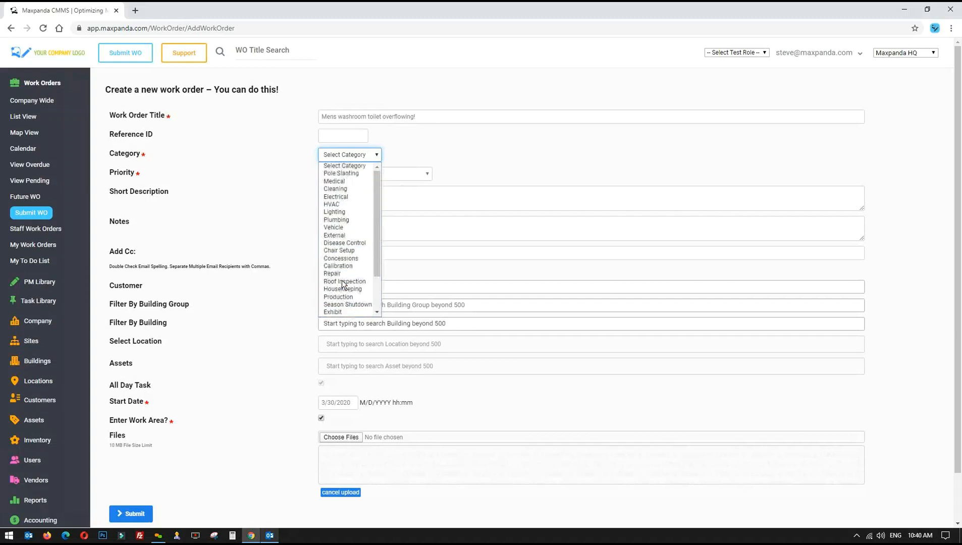
left_click(346, 222)
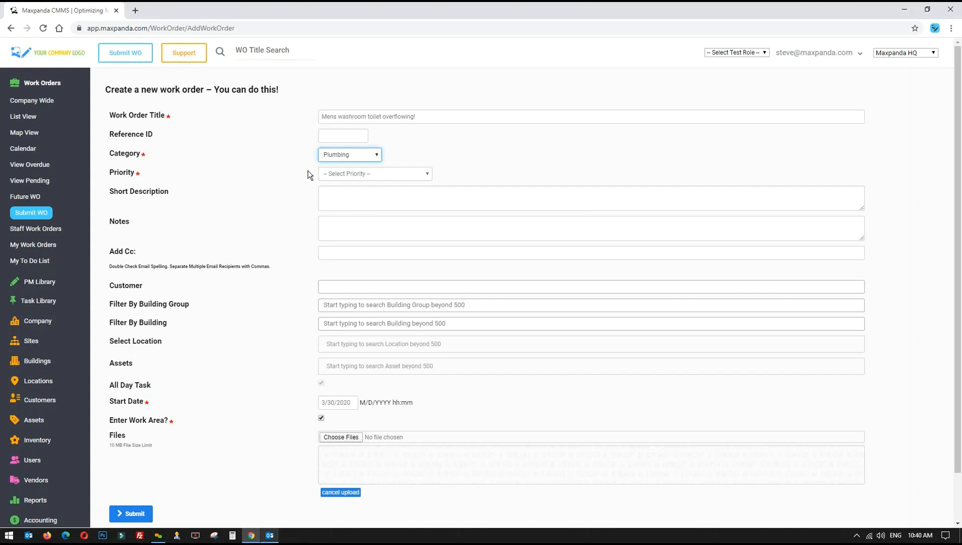
Set the priority to Urgent - 1 Days
left_click(369, 171)
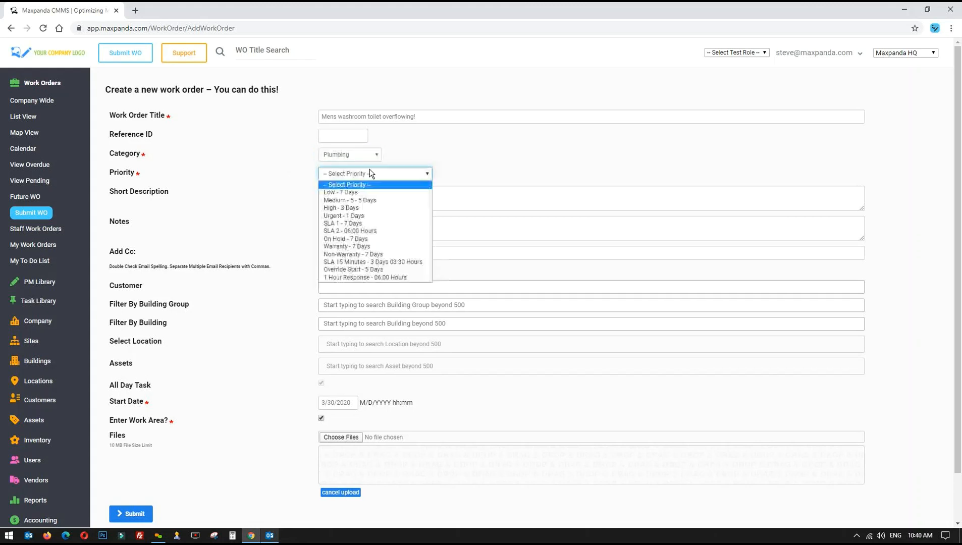
left_click(374, 215)
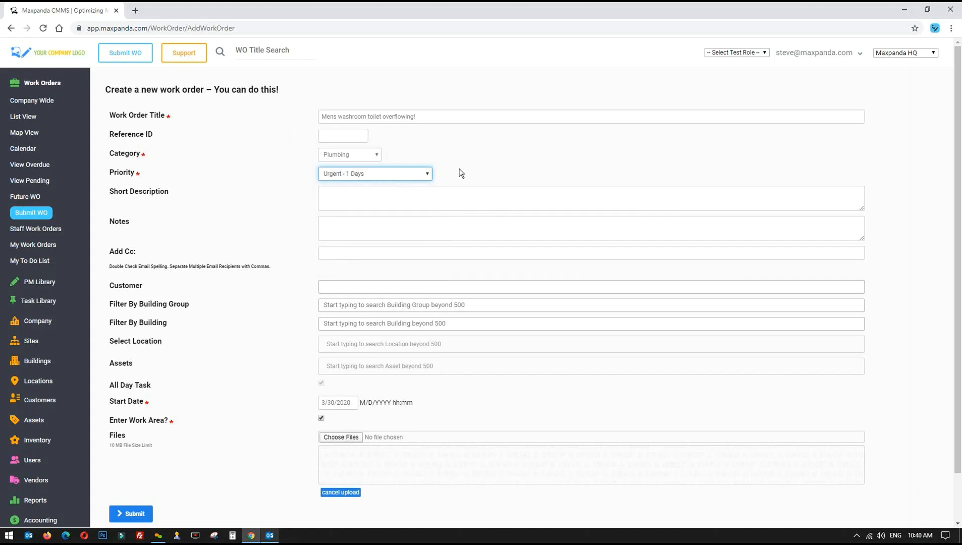
left_click(478, 170)
left_click(361, 192)
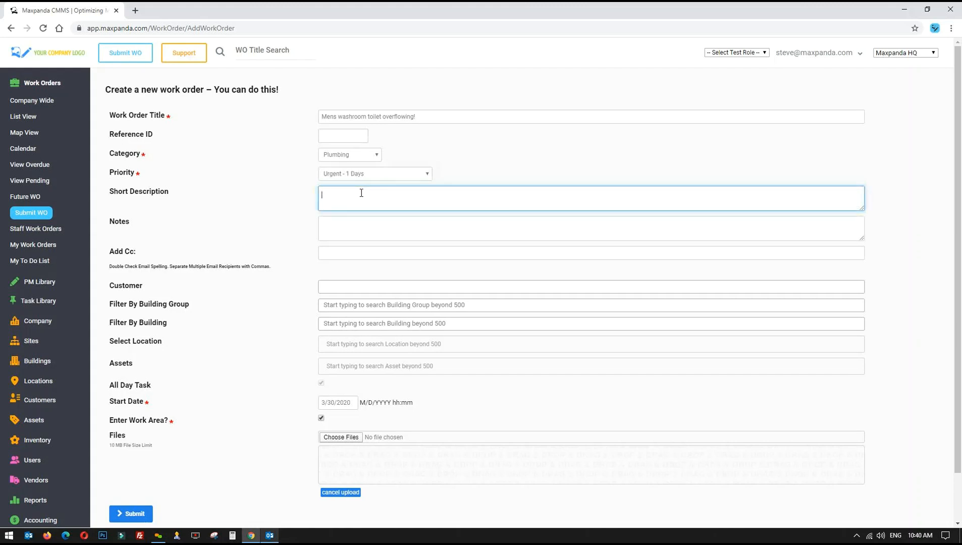
Paste the title into Short Description and Notes, then clear the Short Description
key("ctrl+v")
left_click(347, 225)
key("ctrl+v")
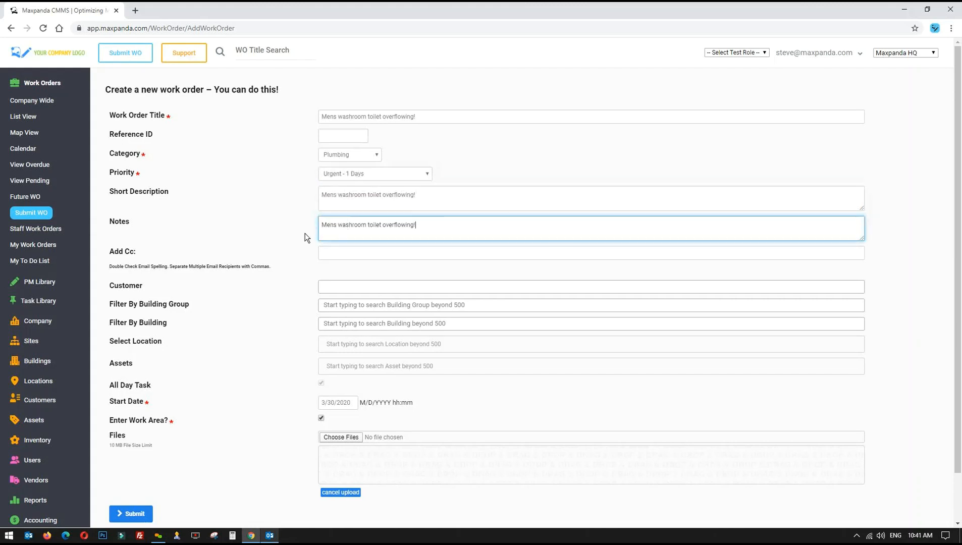
left_click(285, 240)
left_click_drag(444, 195, 289, 192)
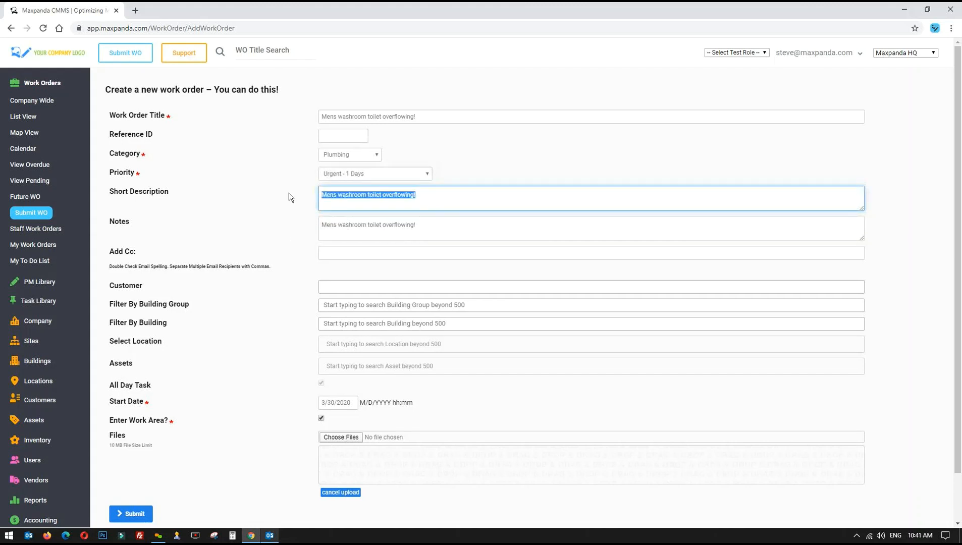
key("BackSpace")
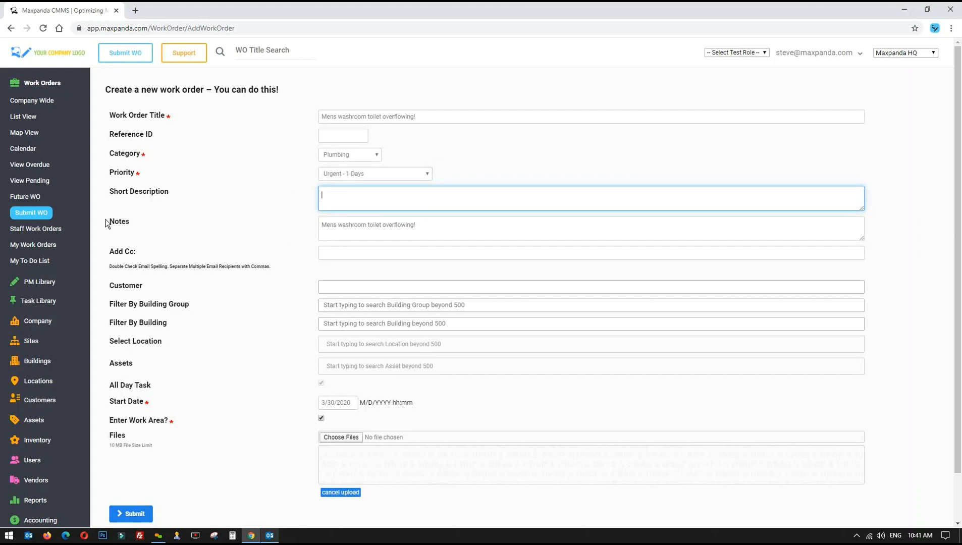
left_click_drag(107, 220, 140, 223)
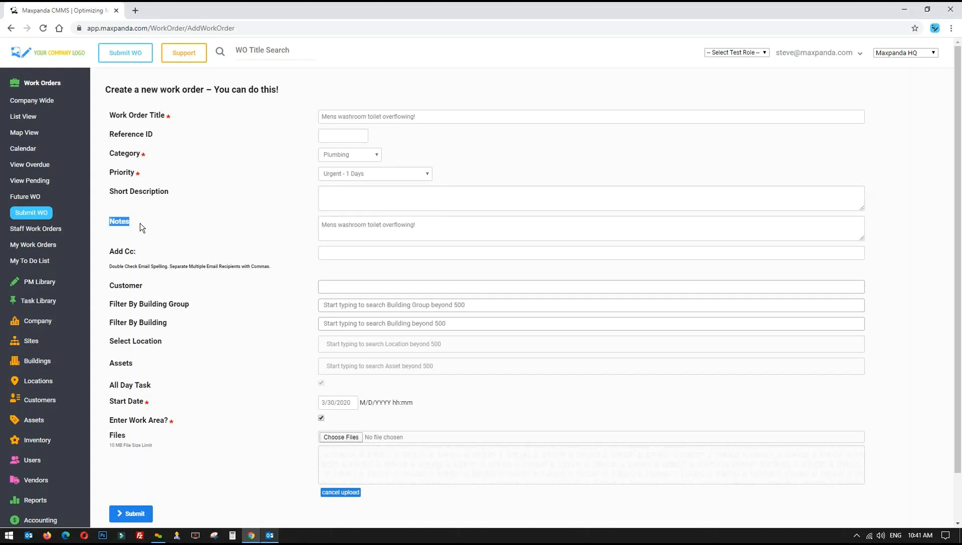
Add 'HEY WHEN IS THIS GOING TO BE COMPLETED' to the notes, then delete it again
left_click(435, 225)
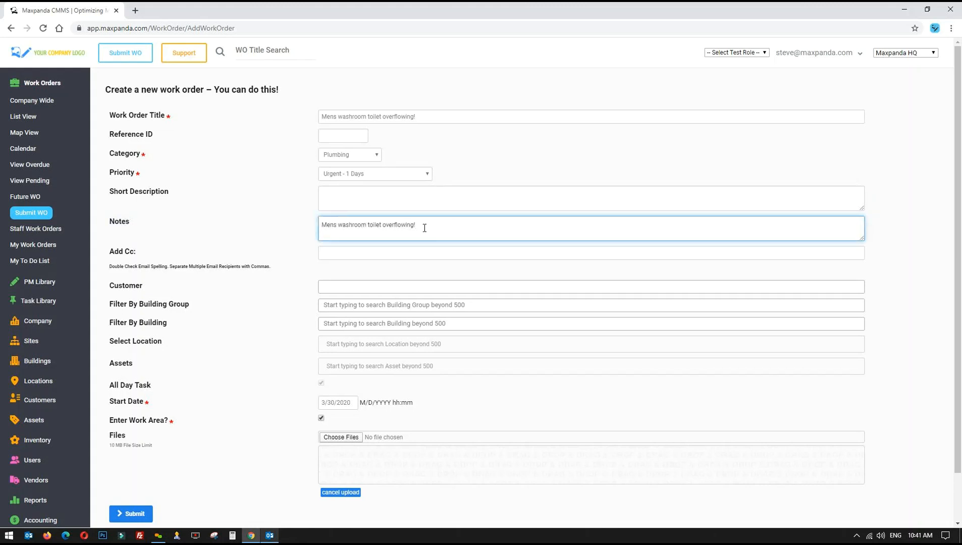
type("HEY WHEN IS THIS GOING TO BE COMPLETED")
left_click_drag(418, 224, 563, 222)
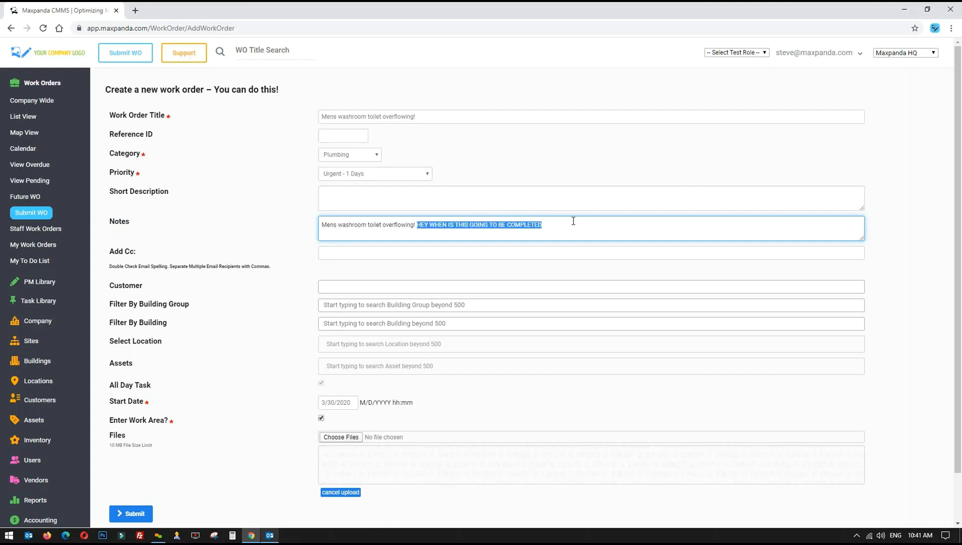
left_click_drag(568, 222, 548, 225)
left_click_drag(324, 225, 424, 225)
left_click_drag(545, 224, 419, 226)
key("BackSpace")
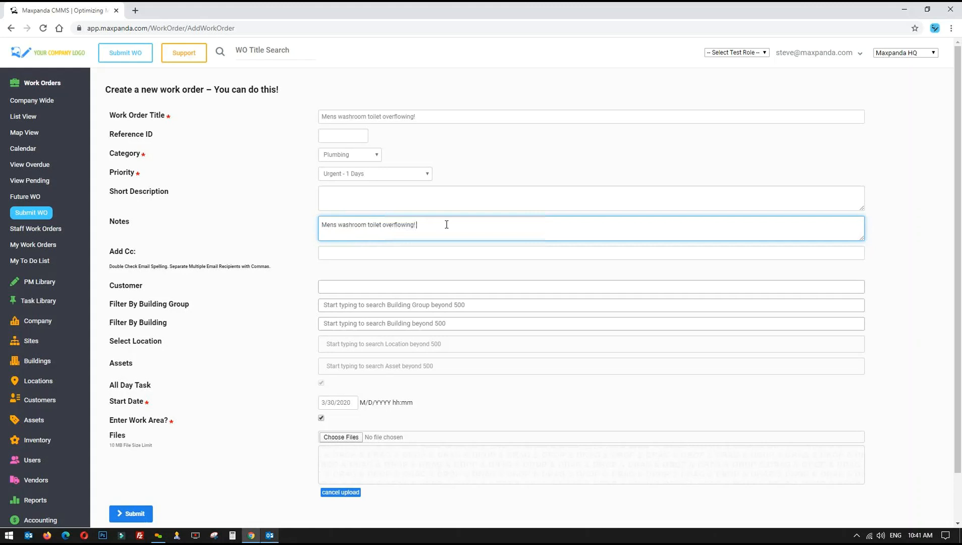
left_click(504, 157)
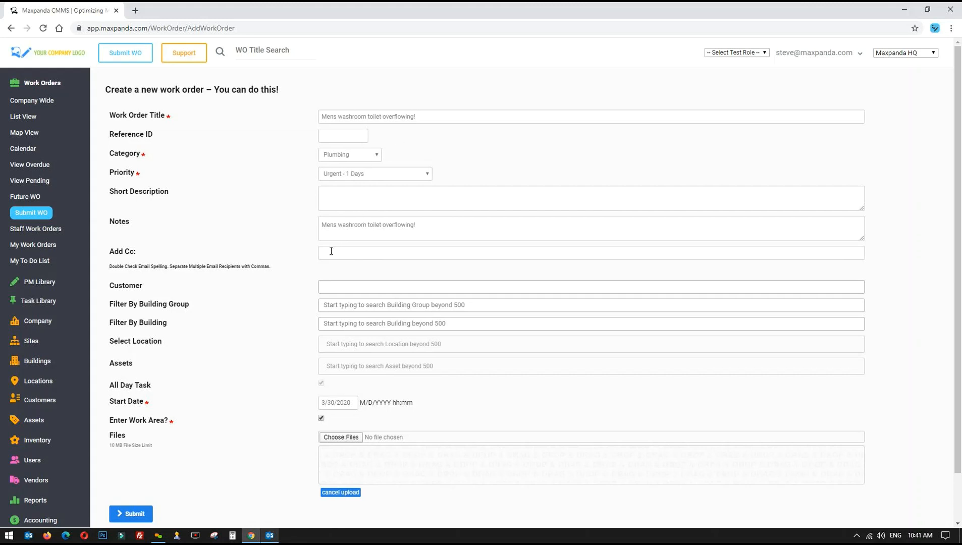
Set the building to Main 13 and the location to First Floor
scroll(251, 277, "down", 1)
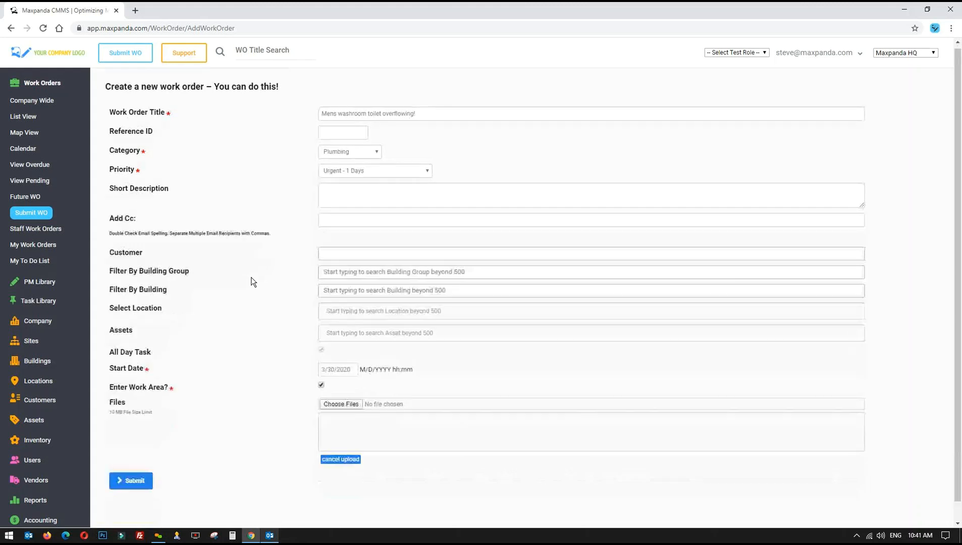
left_click(400, 269)
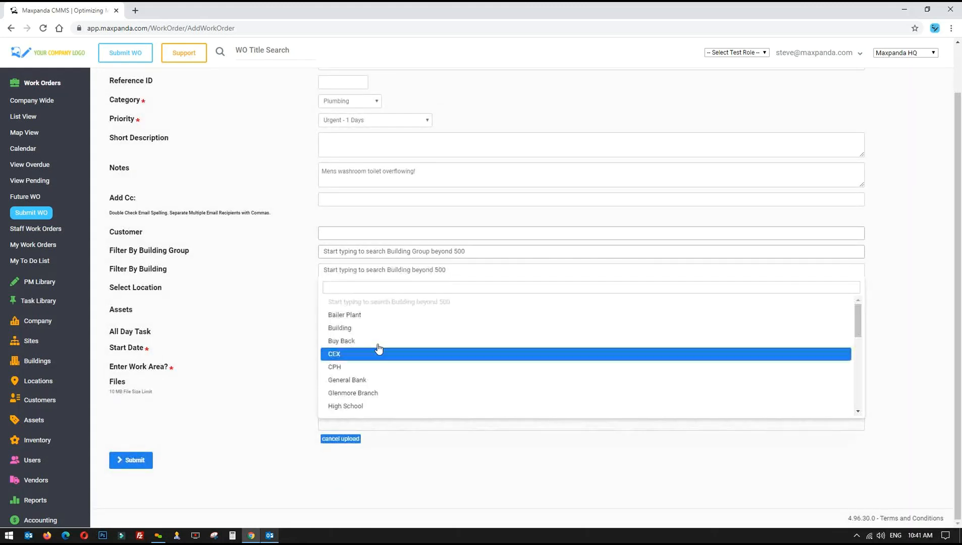
scroll(375, 364, "down", 3)
left_click(373, 362)
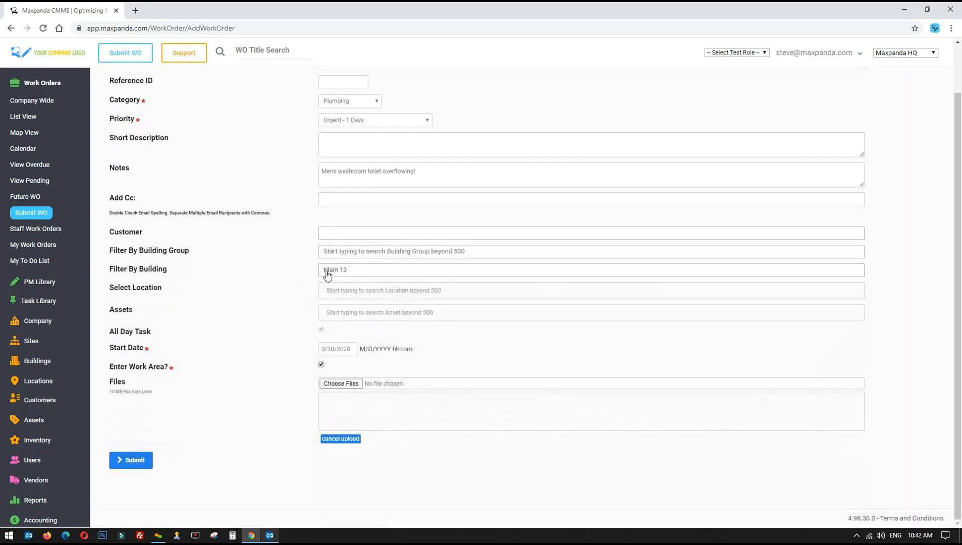
left_click(379, 272)
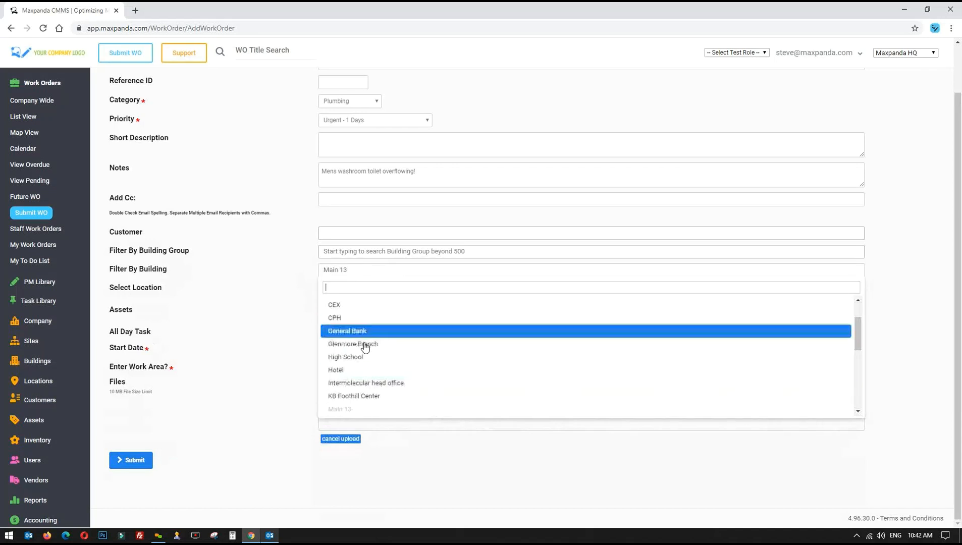
left_click(288, 259)
left_click(371, 288)
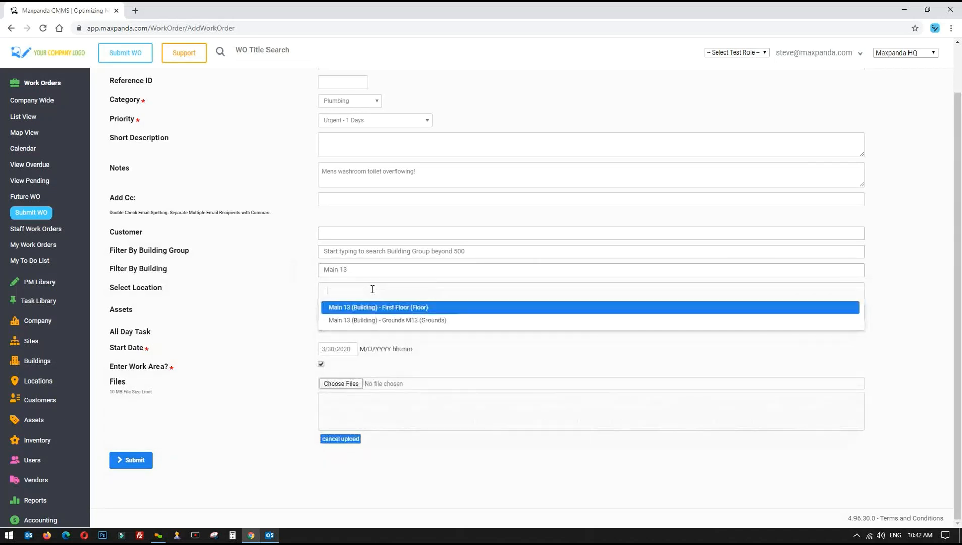
left_click(396, 309)
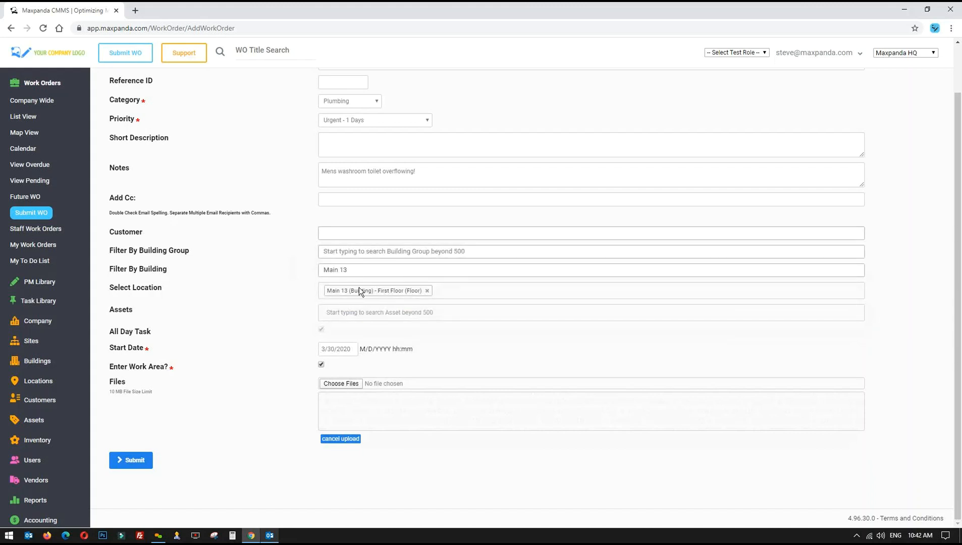
Attach the RKNL-C 13 SEER HVAC and Ford F150 assets
left_click(379, 310)
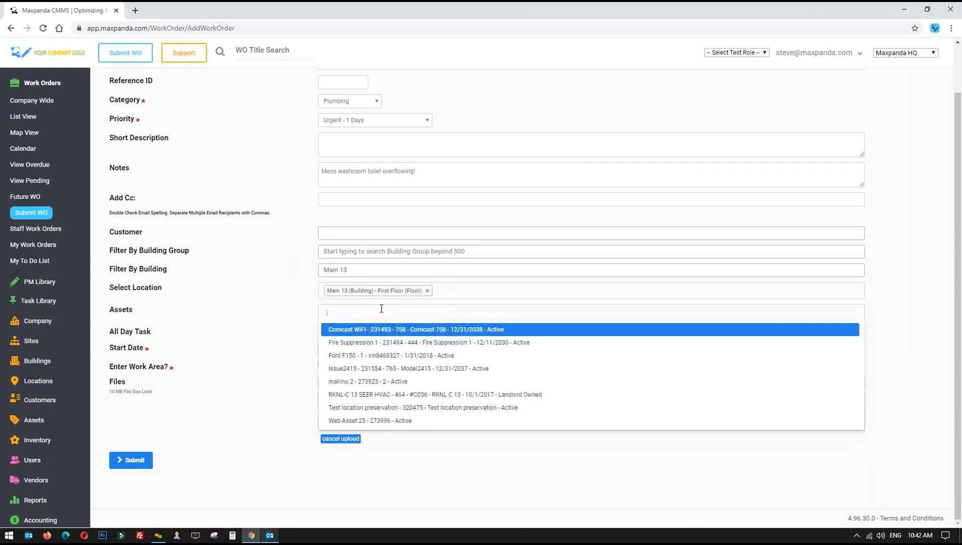
left_click(381, 394)
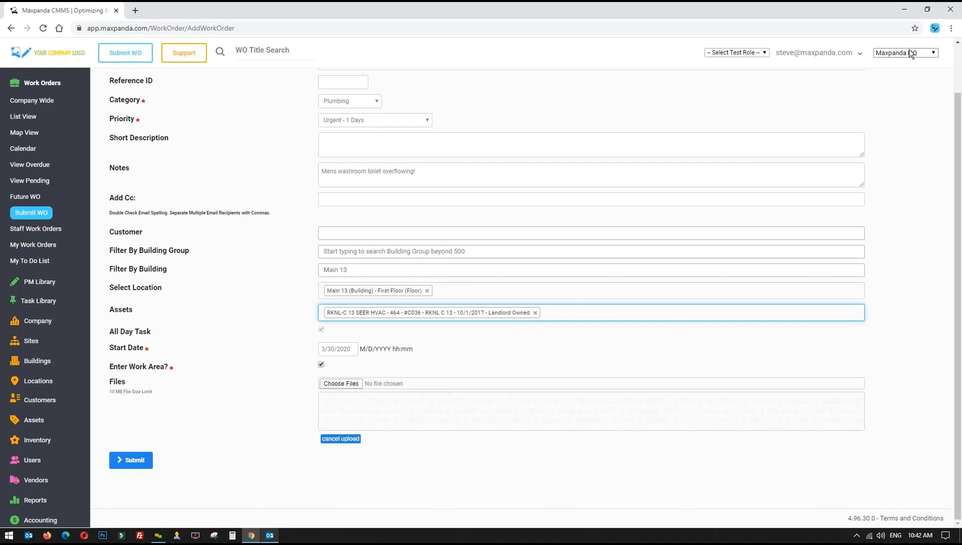
left_click(565, 316)
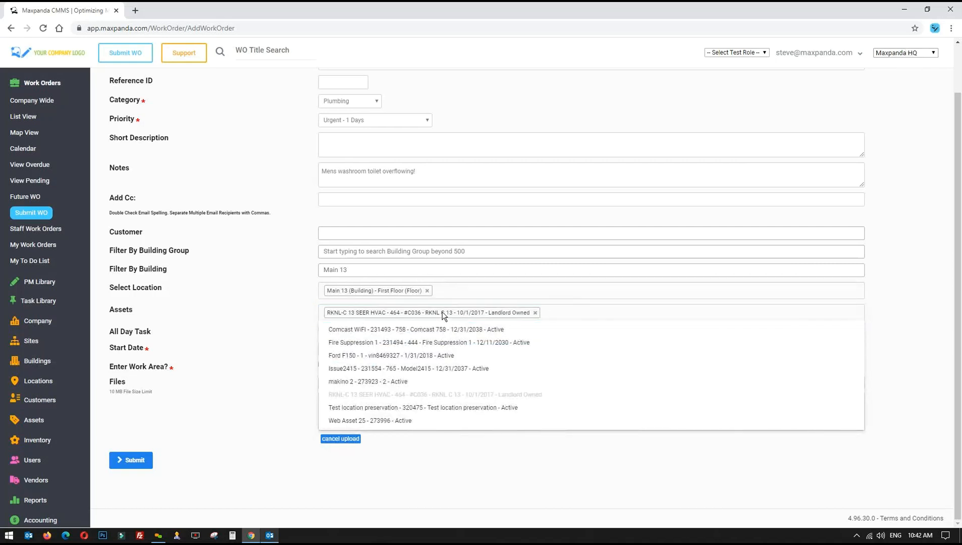
left_click(376, 356)
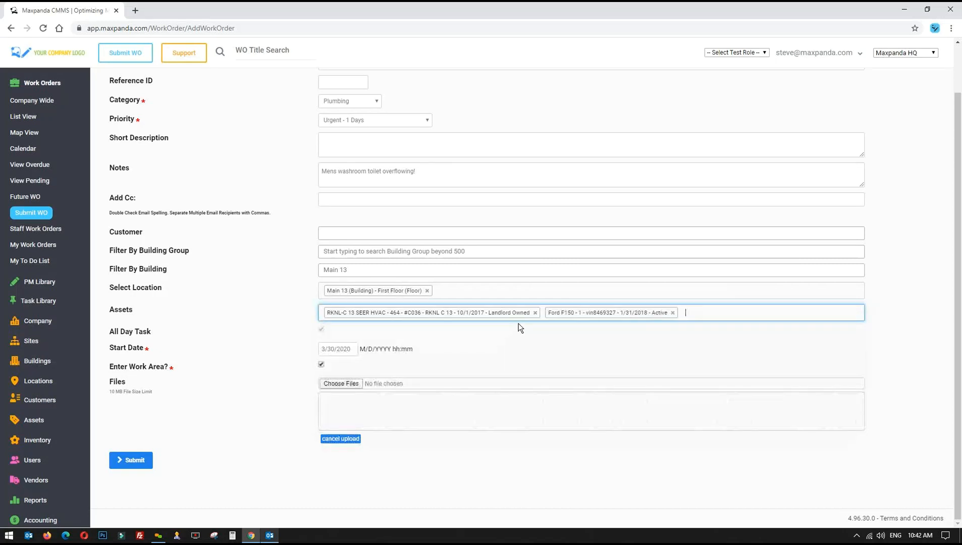
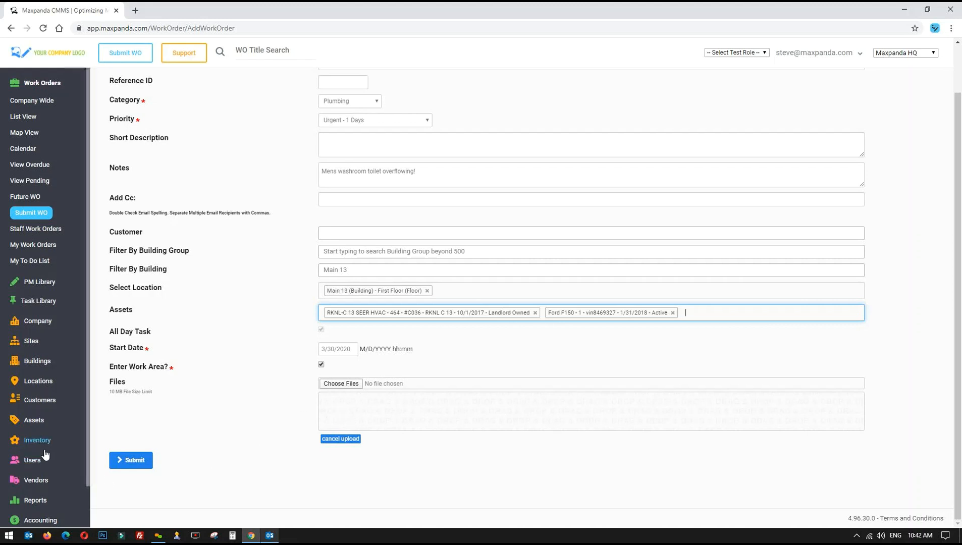
Submit the 'Mens washroom toilet overflowing!' work order, saving it as 1513495 with Pending status
scroll(40, 454, "down", 2)
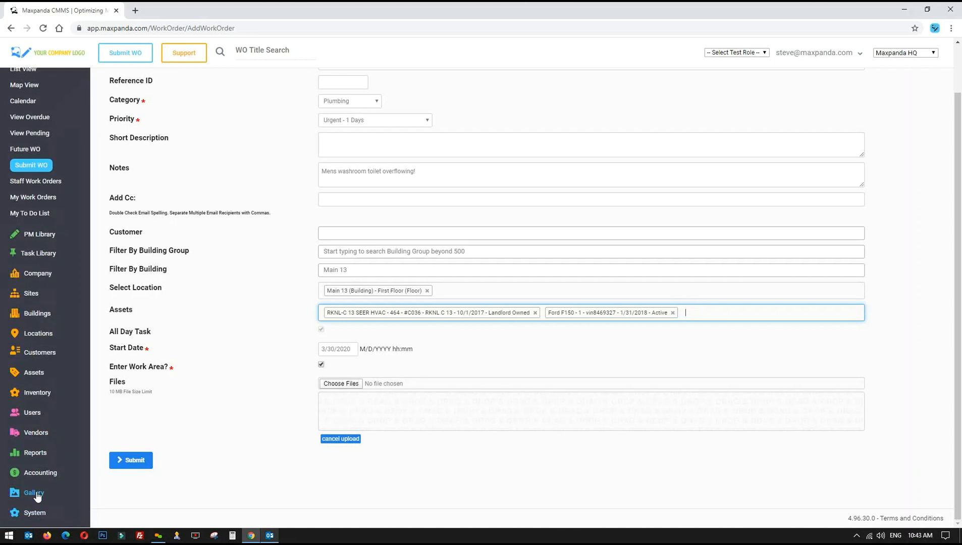
left_click(134, 460)
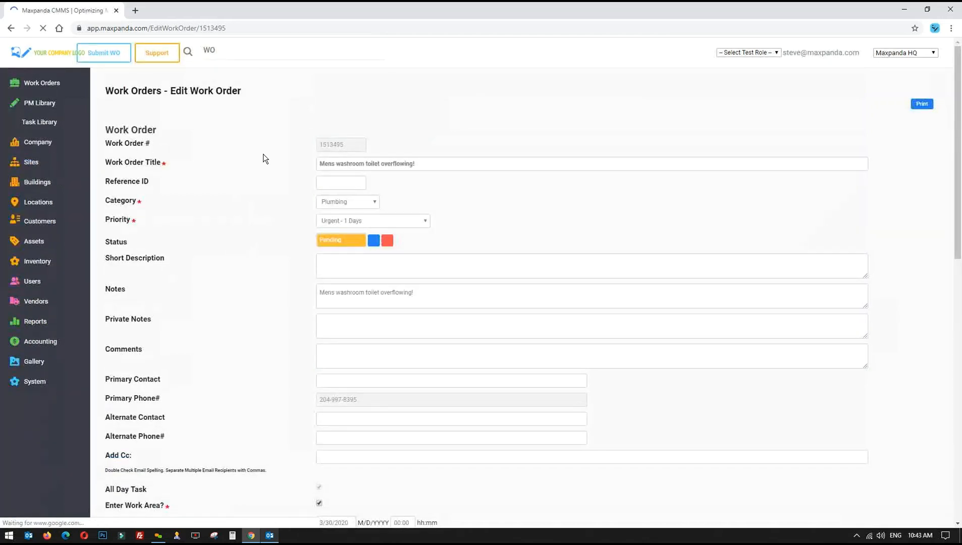
Go to the Work Orders list view and check order 1513495's row: Urgent, Plumbing, Pending, due 3/31/2020
left_click(269, 130)
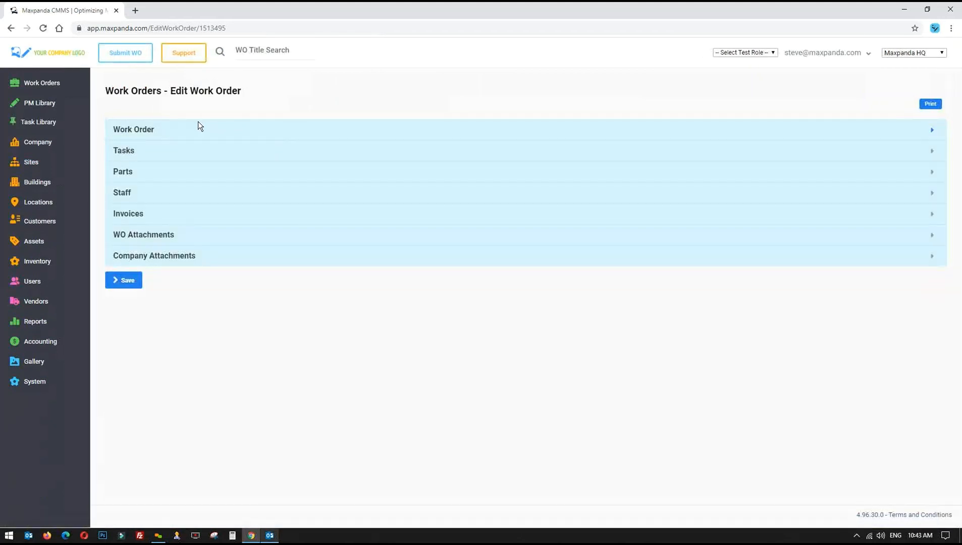
left_click(42, 84)
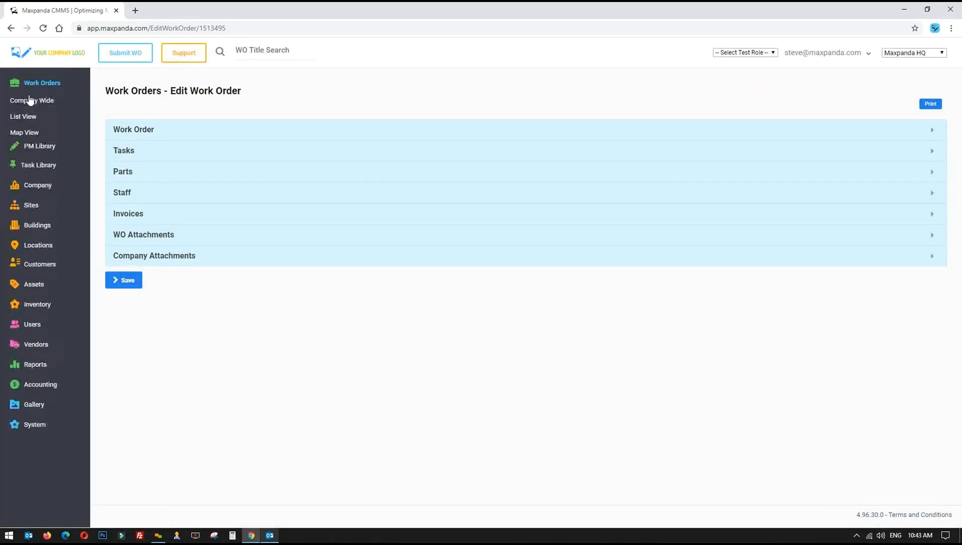
left_click(24, 117)
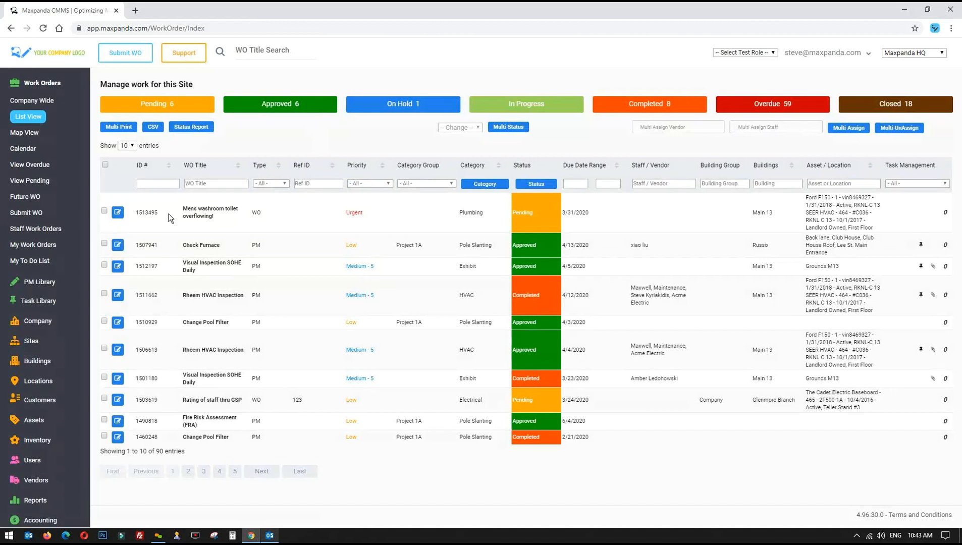
left_click_drag(137, 205, 880, 223)
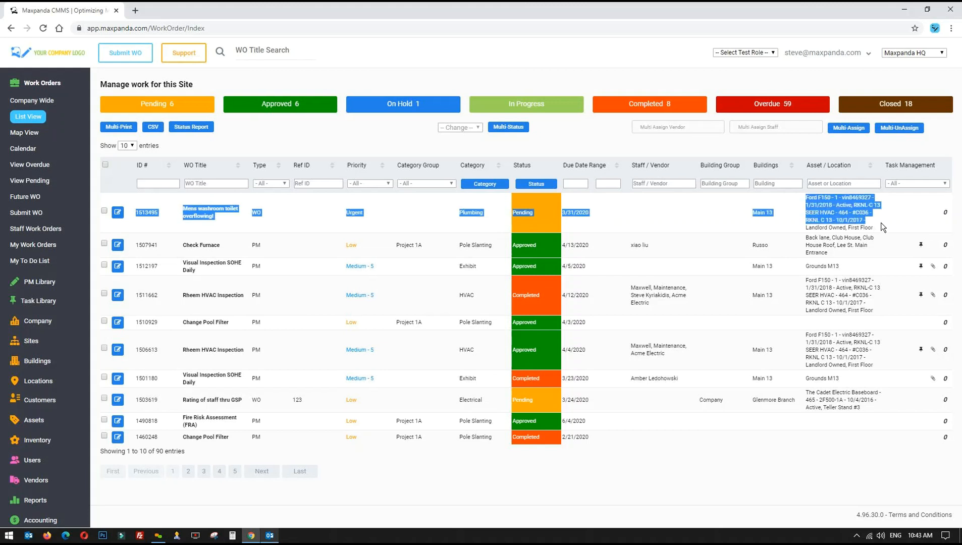
left_click(881, 223)
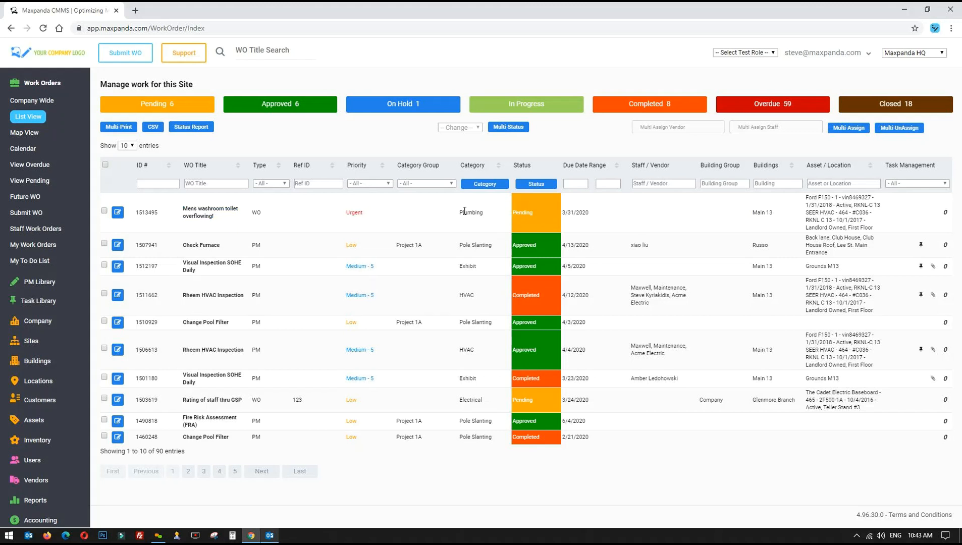
left_click_drag(454, 214, 631, 219)
left_click(747, 148)
Switch the test role to Company Admin, then reset it to none
left_click(759, 54)
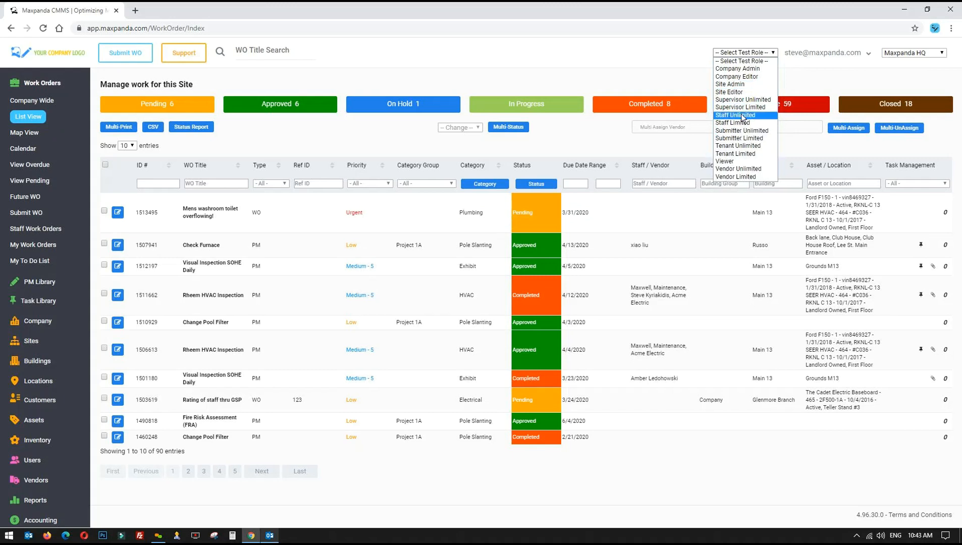
left_click(743, 68)
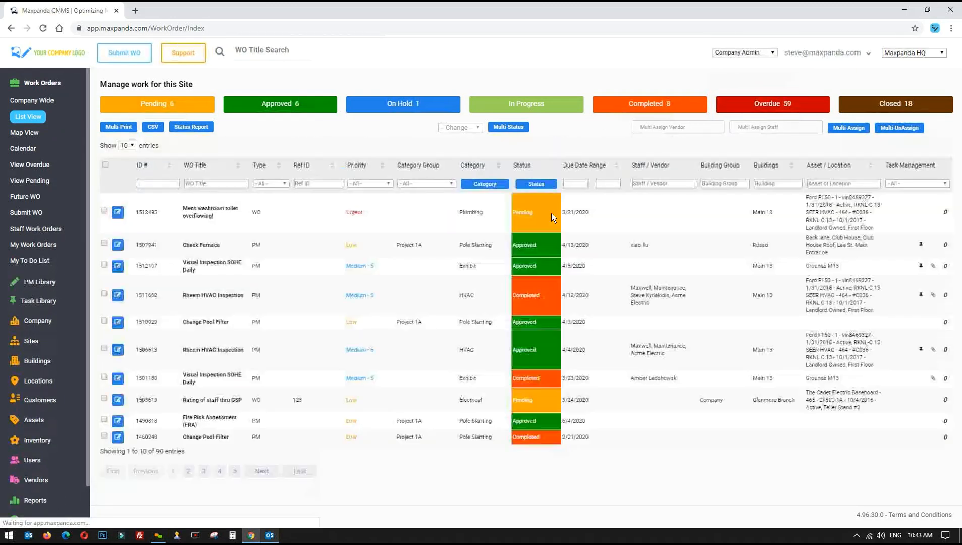
left_click(736, 52)
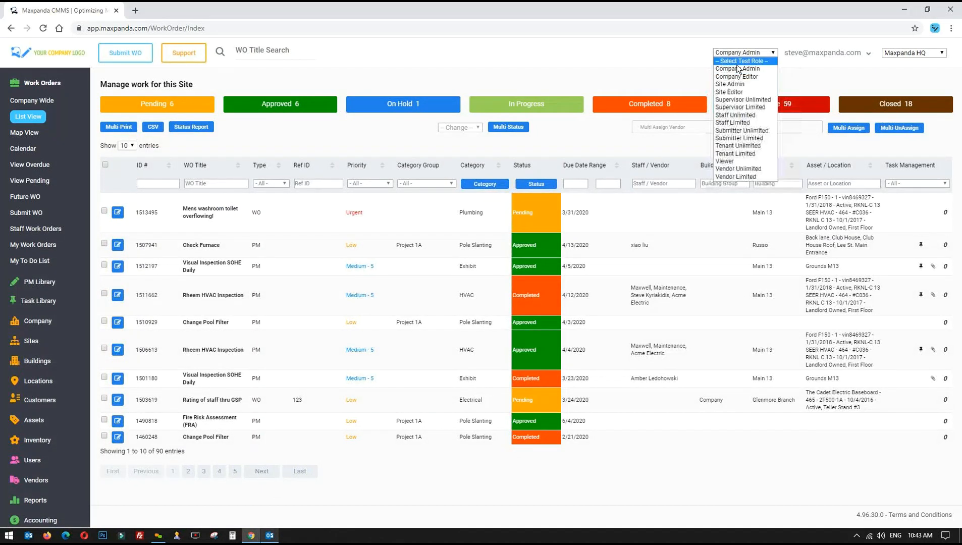
left_click(736, 65)
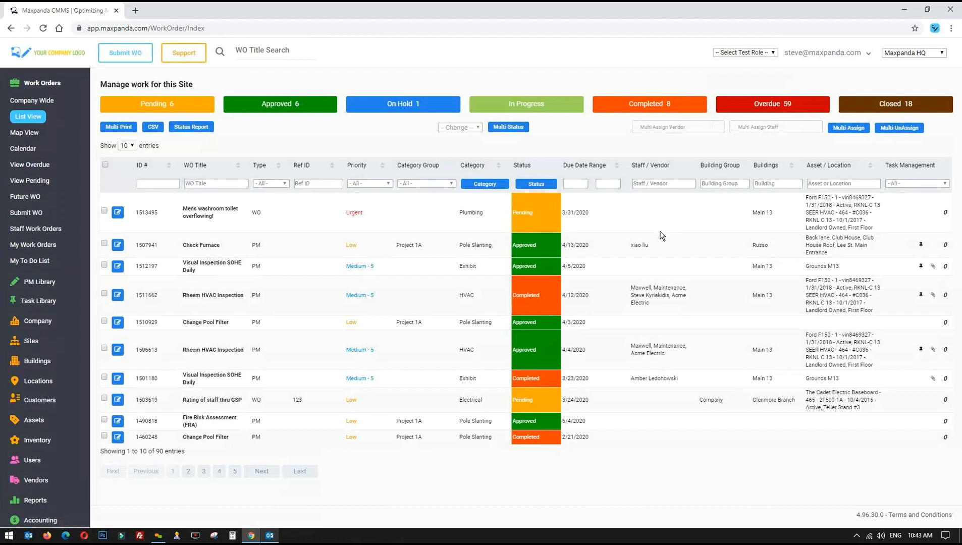
Review the Rheem HVAC Inspection's assigned staff and 4/12/2020 due date, then recheck the new order's row
left_click_drag(630, 285, 673, 297)
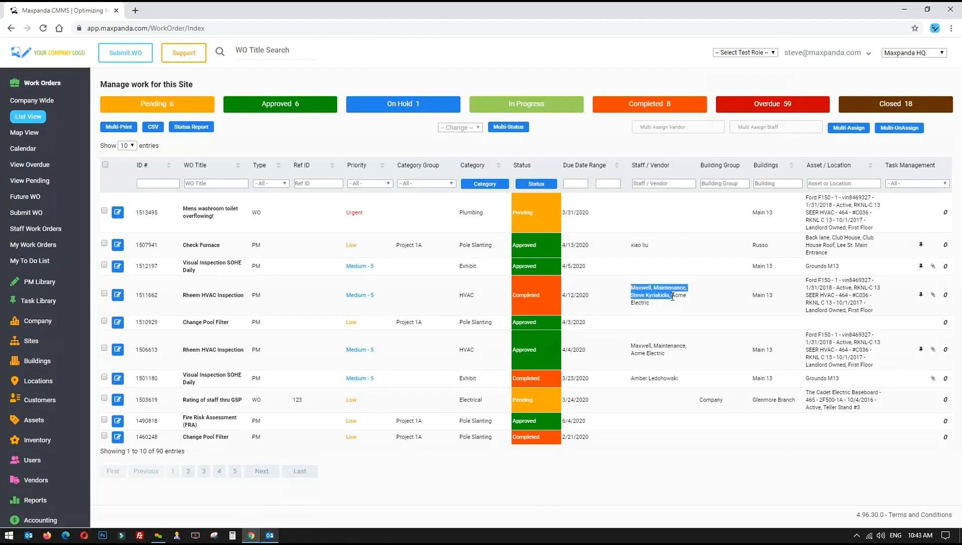
left_click_drag(592, 296, 562, 296)
left_click(496, 296)
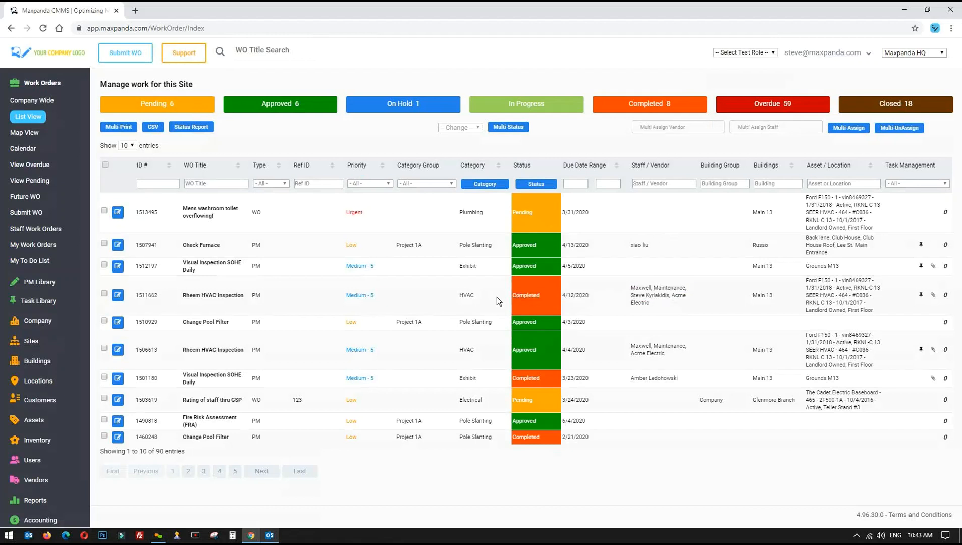
left_click(749, 53)
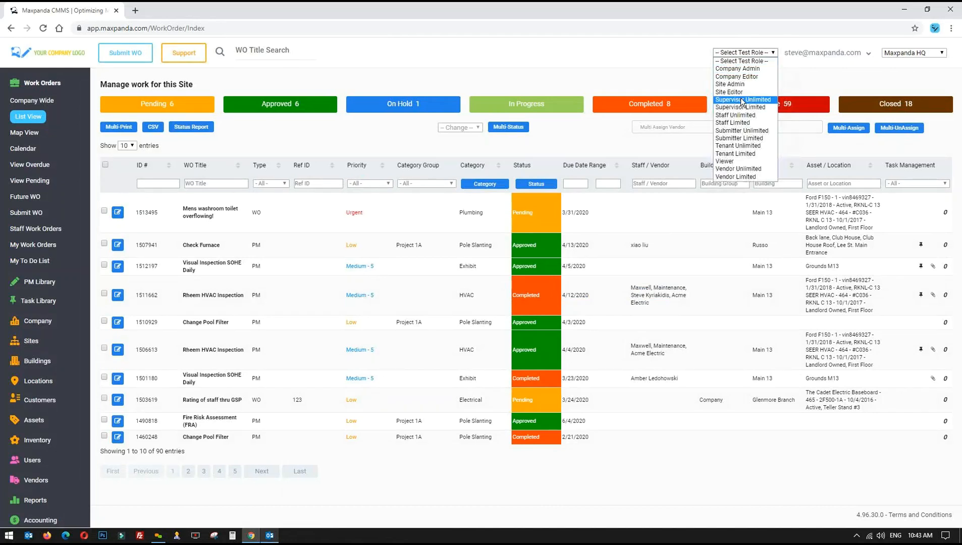
left_click_drag(878, 104, 912, 105)
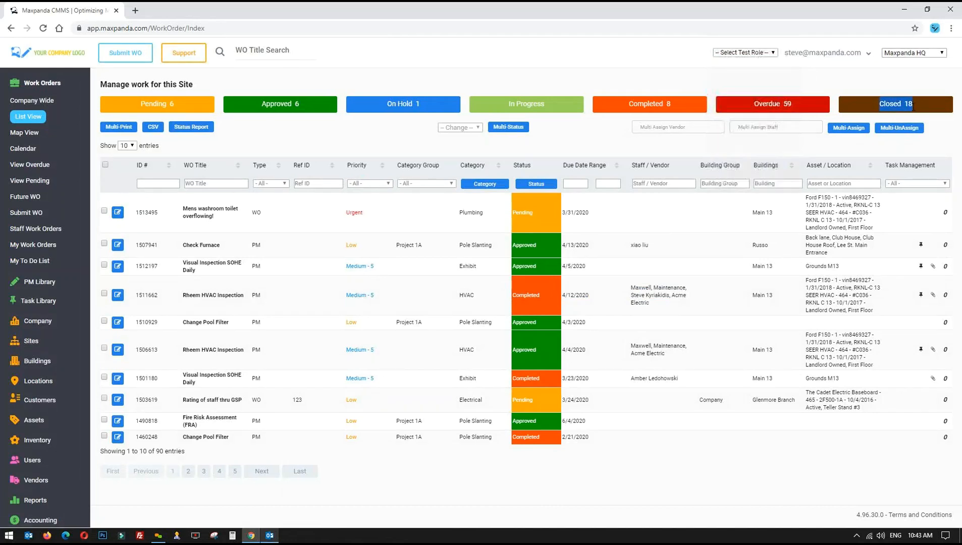
left_click(619, 210)
left_click_drag(163, 210, 592, 227)
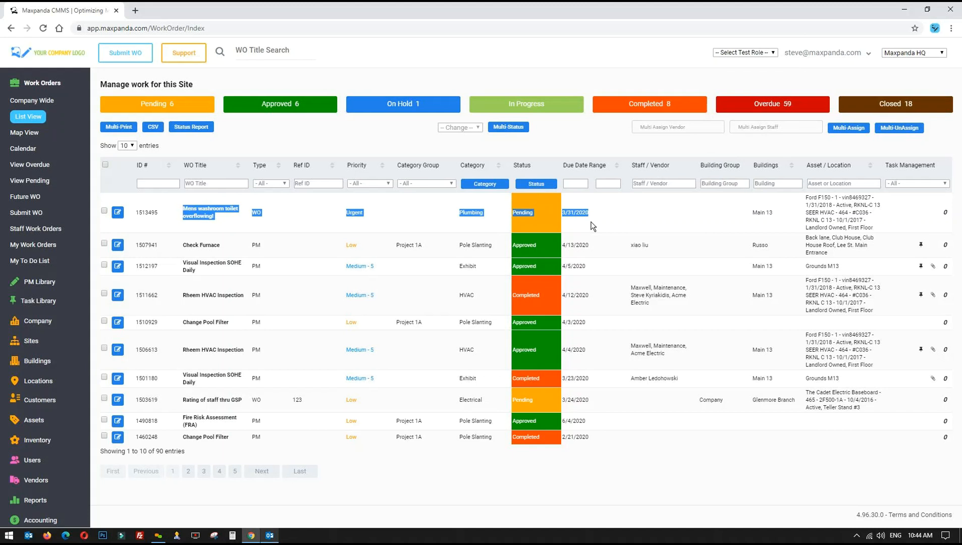
left_click_drag(611, 215, 184, 212)
left_click(285, 214)
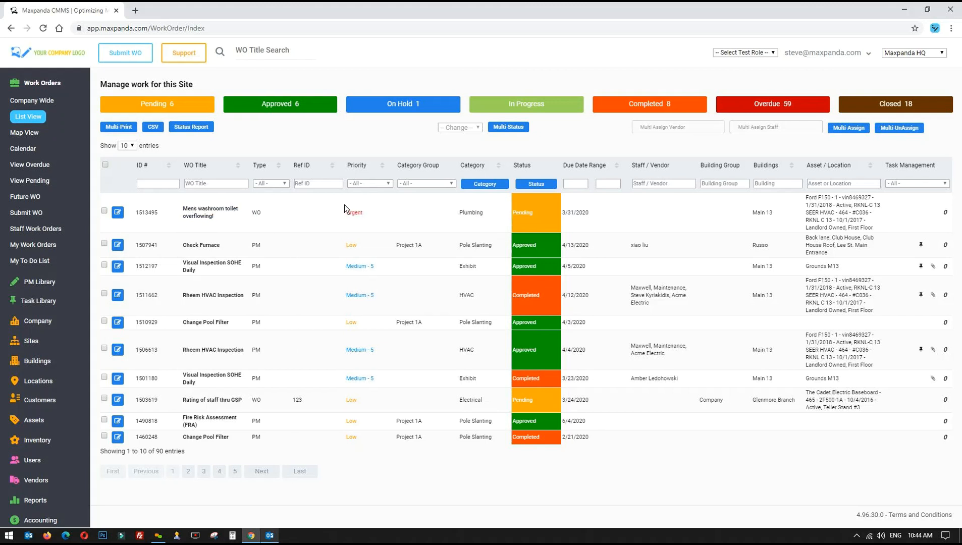
Open work order 1513495 for editing and cancel a rejection, keeping it Pending
left_click(117, 214)
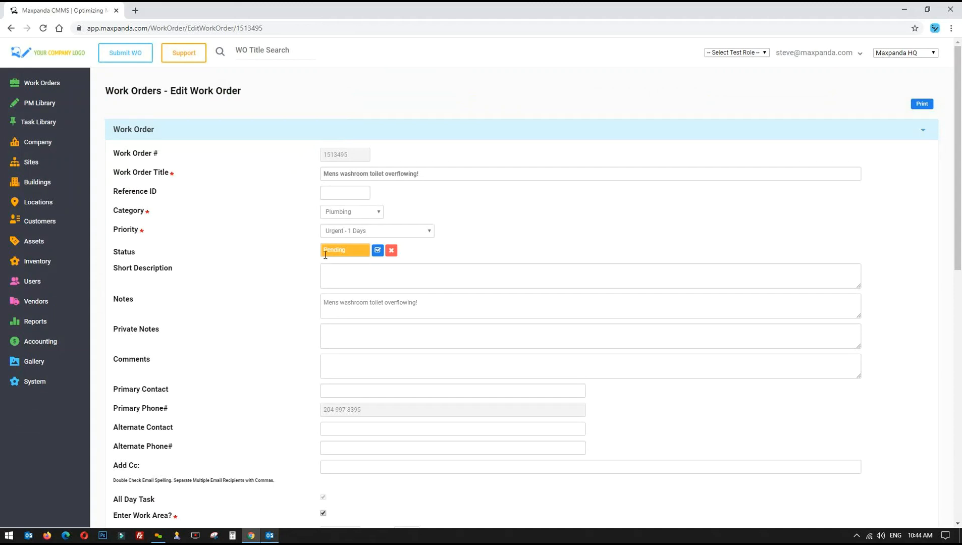
left_click(391, 252)
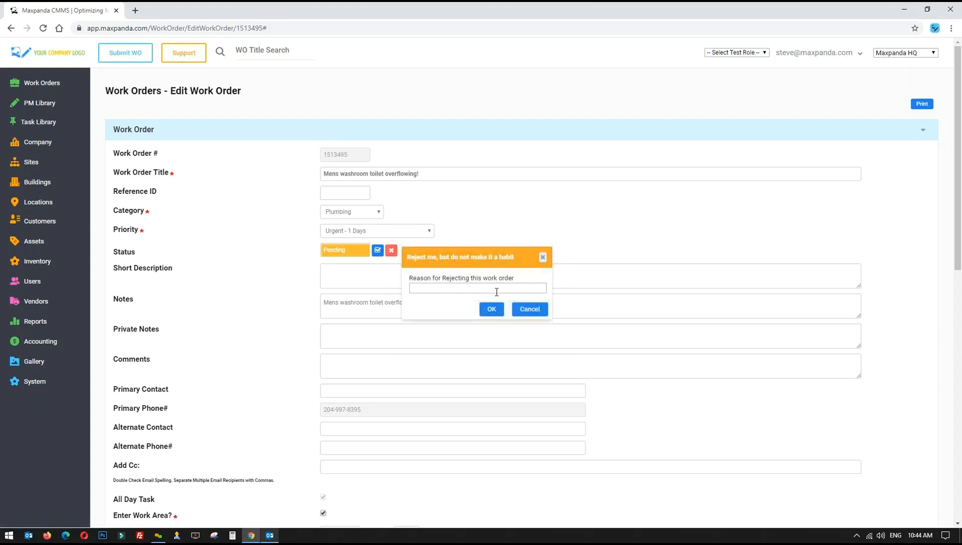
left_click(529, 308)
Review the Status History, which shows only the order's initial creation
scroll(550, 232, "down", 6)
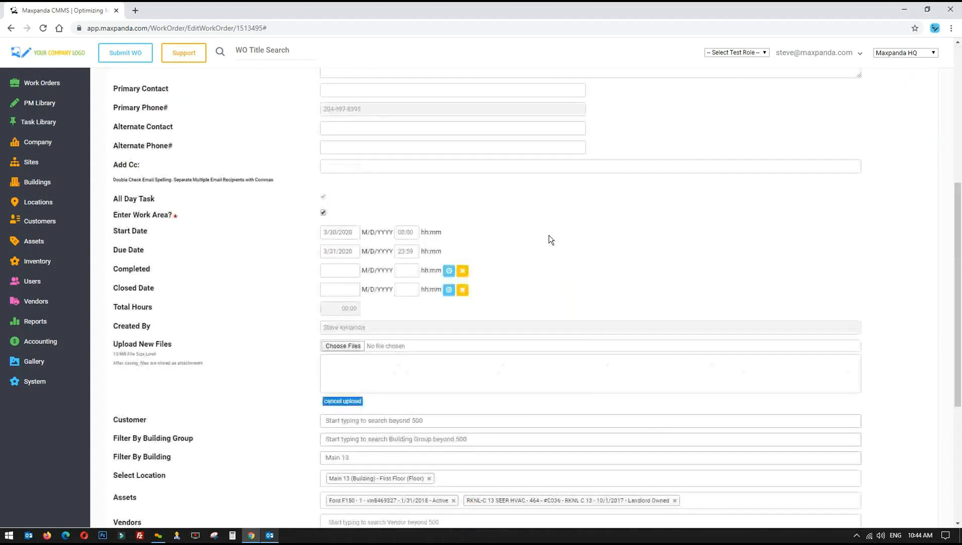
scroll(548, 235, "down", 5)
left_click_drag(345, 313, 606, 316)
left_click(634, 318)
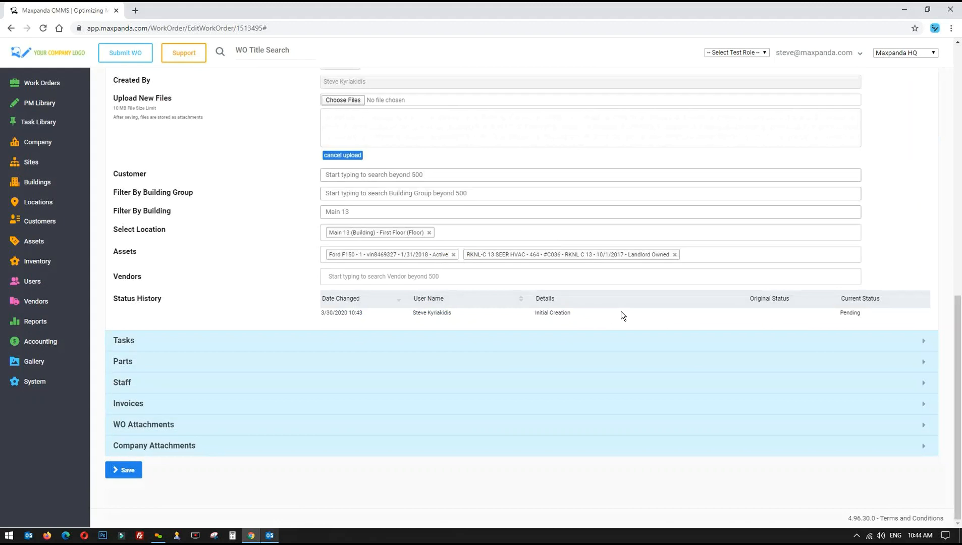
scroll(307, 307, "up", 8)
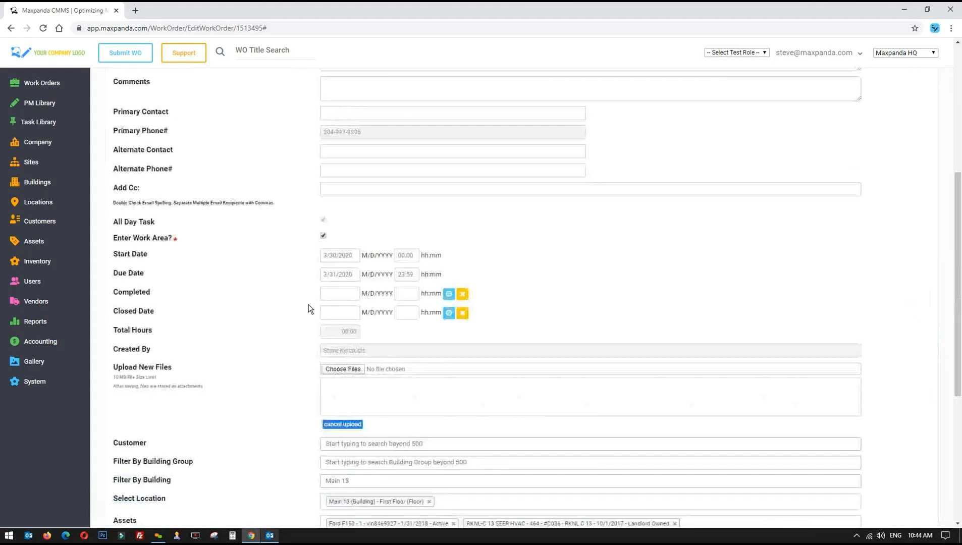
scroll(311, 308, "up", 2)
left_click(347, 318)
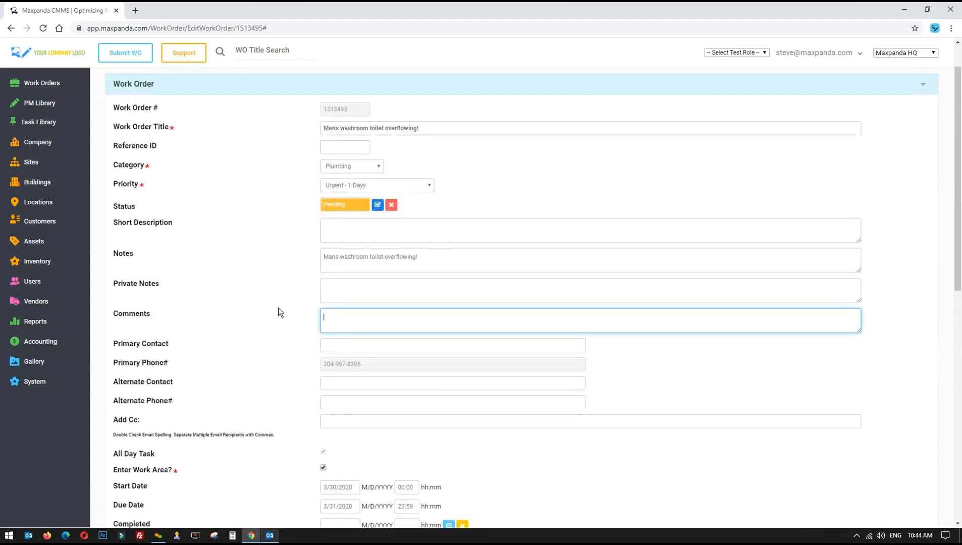
type("forget it")
left_click_drag(440, 258, 307, 254)
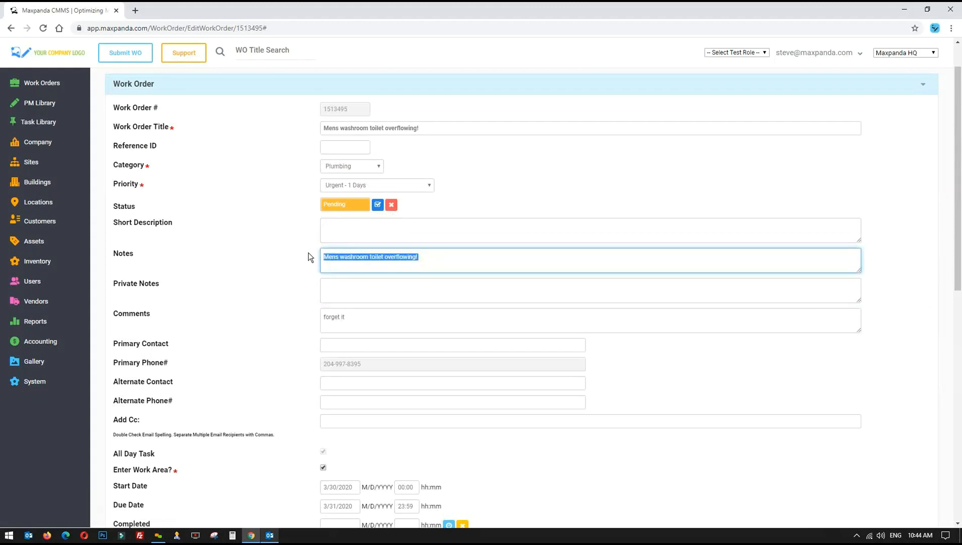
left_click_drag(111, 254, 137, 256)
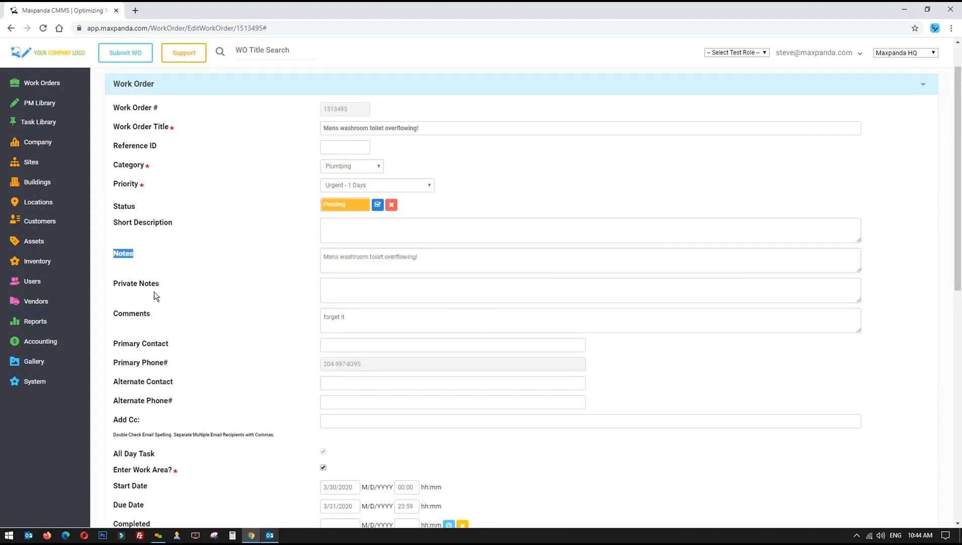
left_click_drag(104, 315, 146, 316)
left_click_drag(392, 315, 296, 314)
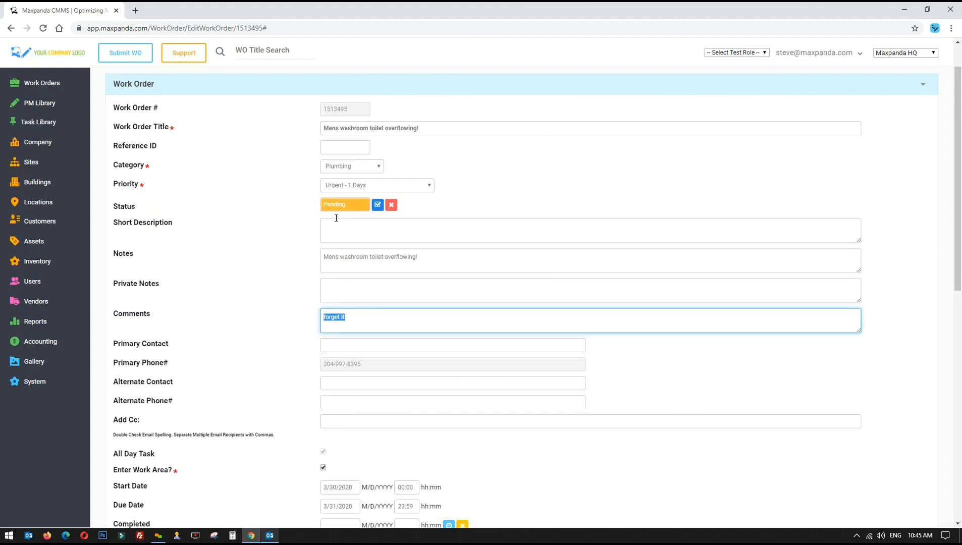
key("Delete")
left_click(470, 195)
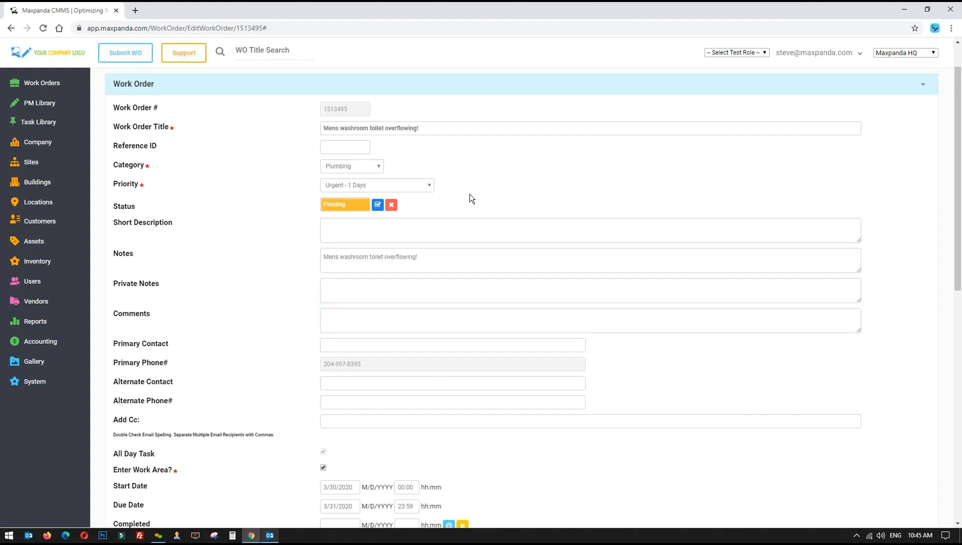
scroll(469, 198, "up", 1)
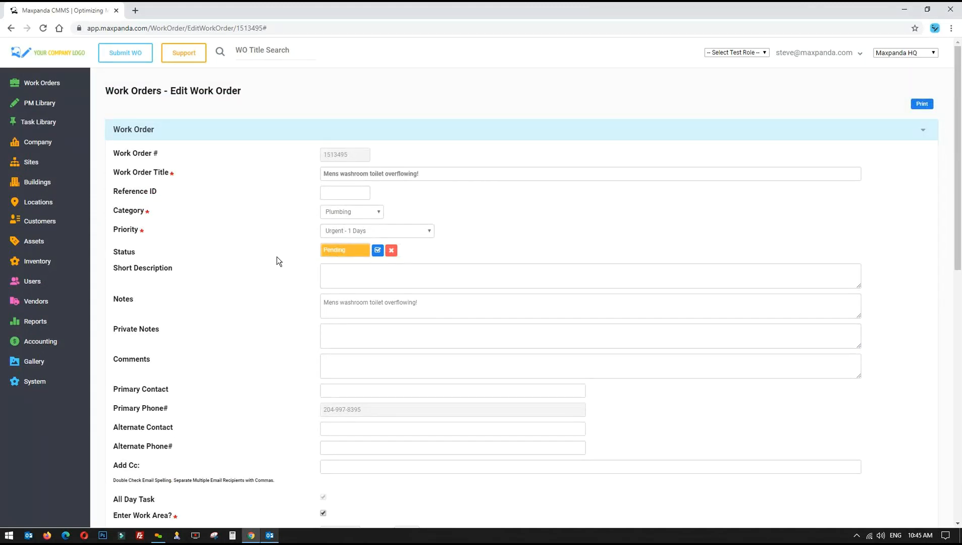
Set work order 1513495's priority to High - 3 Days in the Priority dropdown
scroll(280, 252, "down", 1)
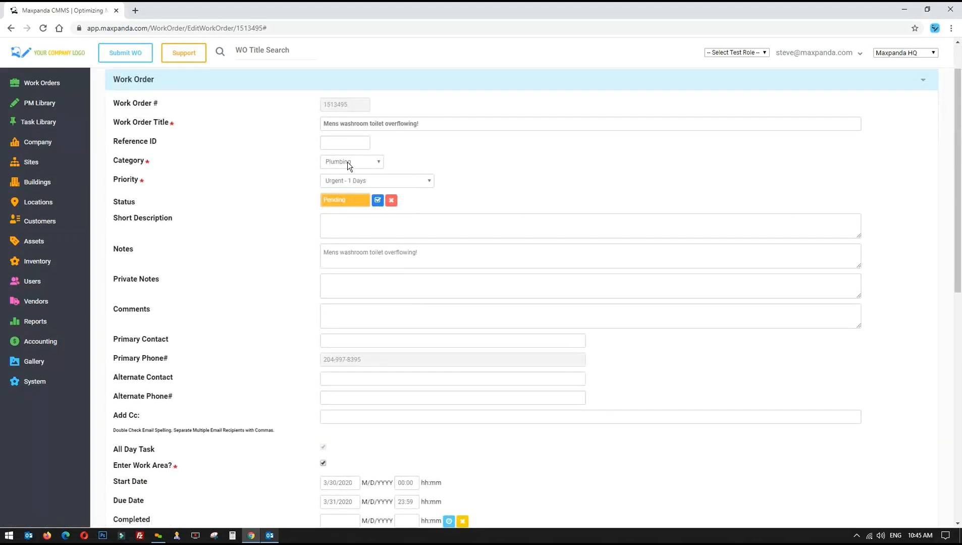
left_click(373, 183)
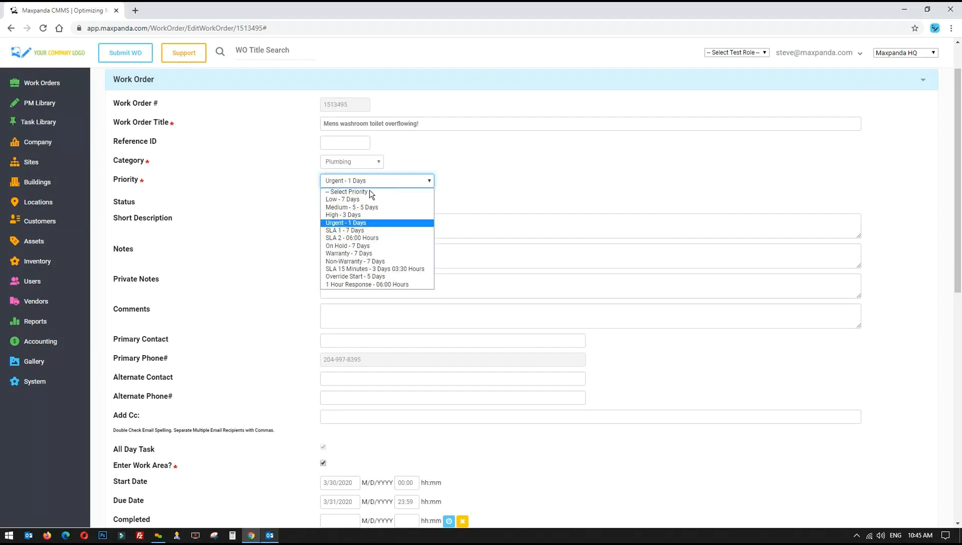
left_click(357, 216)
left_click(484, 181)
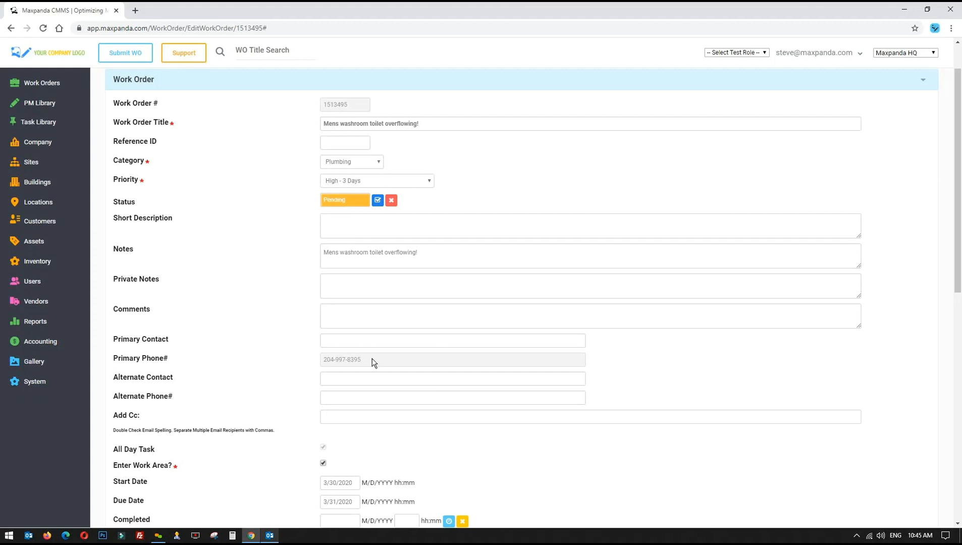
scroll(292, 349, "down", 8)
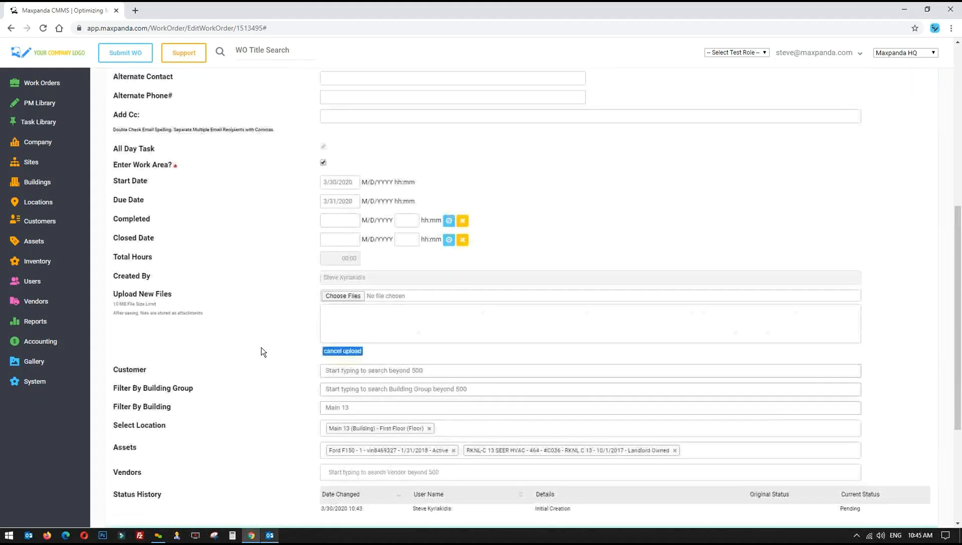
scroll(262, 346, "up", 1)
left_click_drag(311, 130, 522, 198)
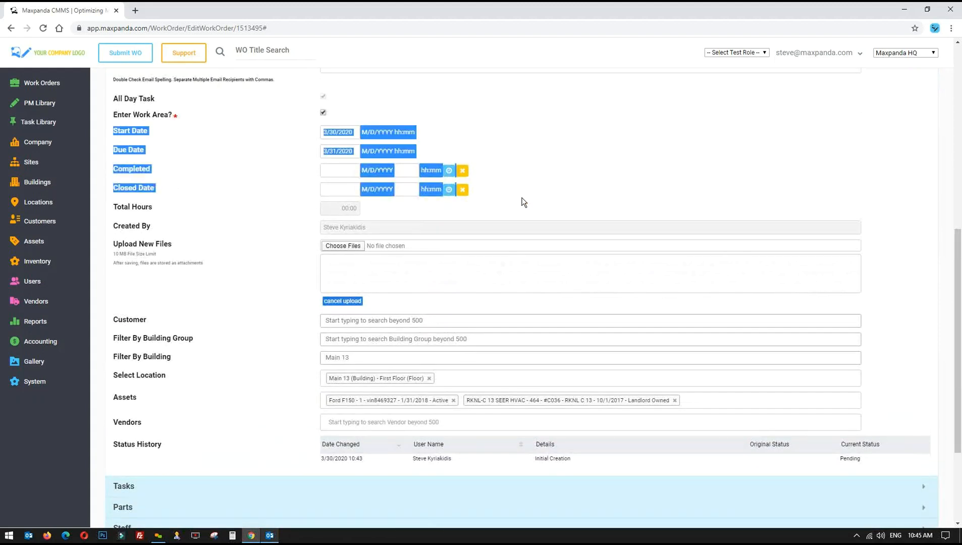
left_click(522, 198)
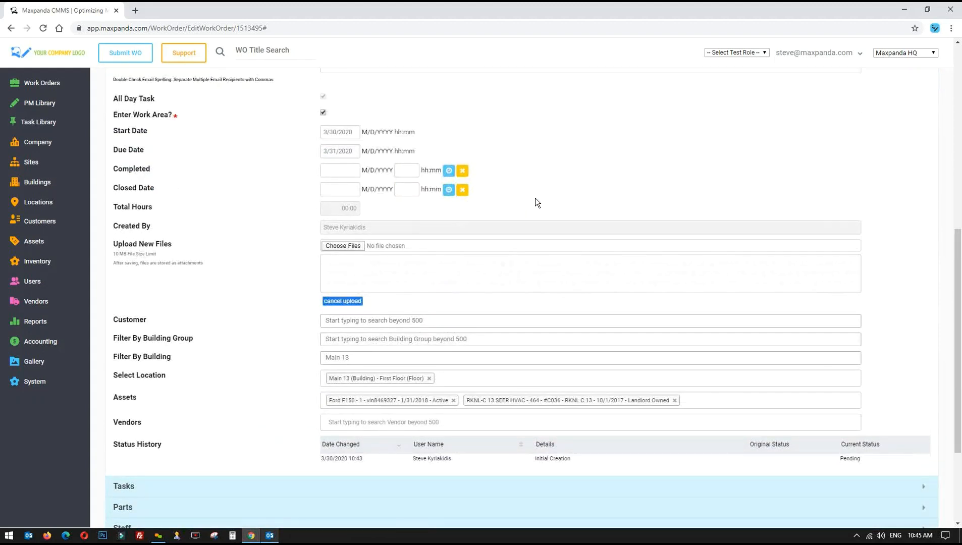
left_click(344, 166)
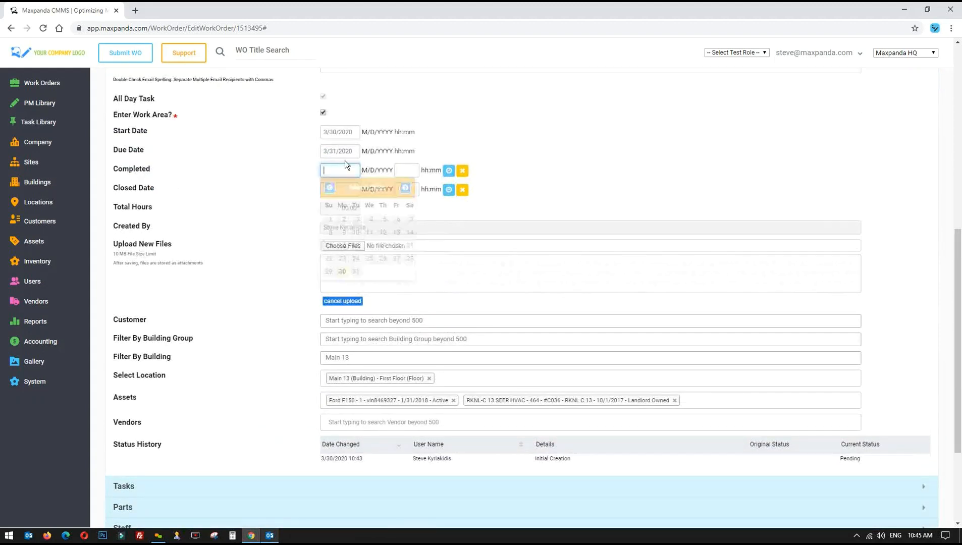
left_click(352, 154)
left_click(489, 134)
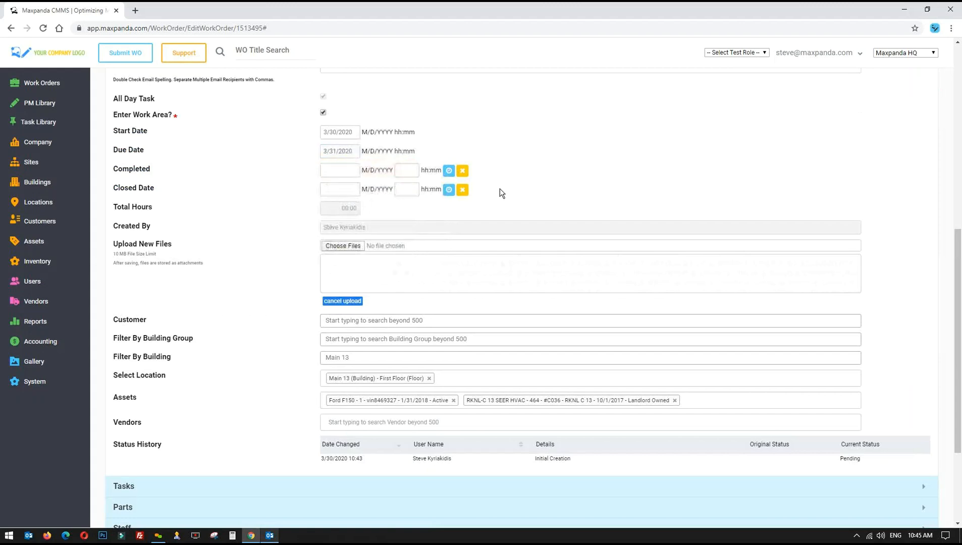
scroll(499, 185, "up", 8)
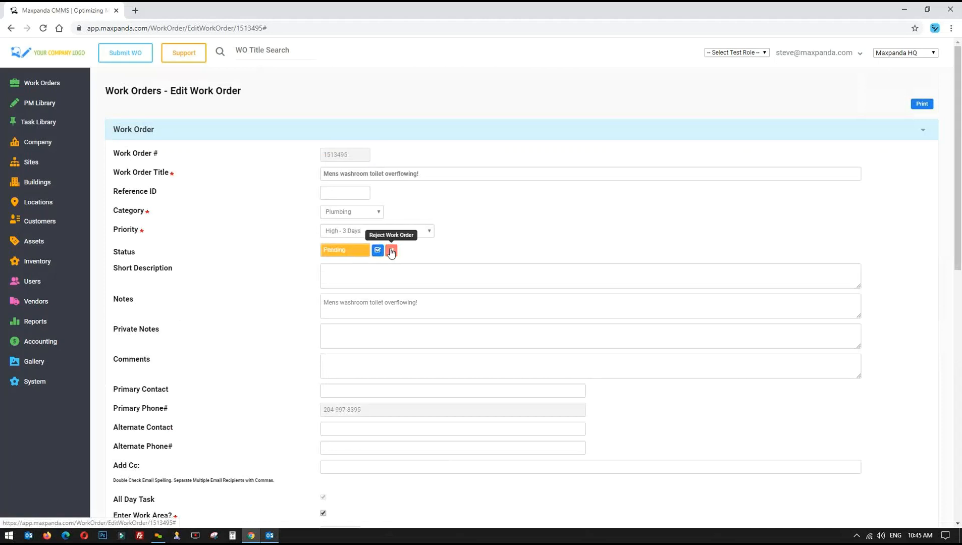
scroll(240, 249, "down", 10)
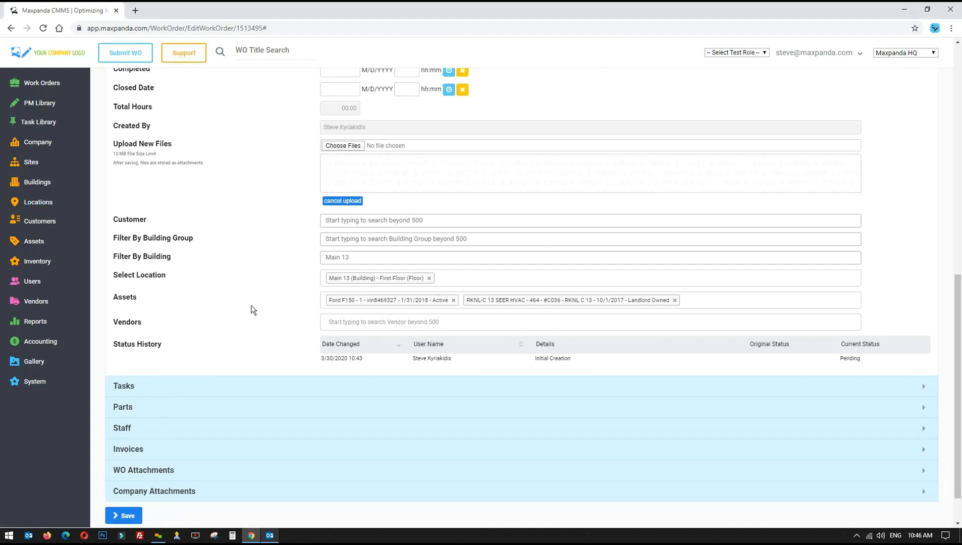
Add Plumber and Acme Electric as vendors in the work order's Vendors field
scroll(252, 306, "up", 1)
scroll(298, 248, "down", 2)
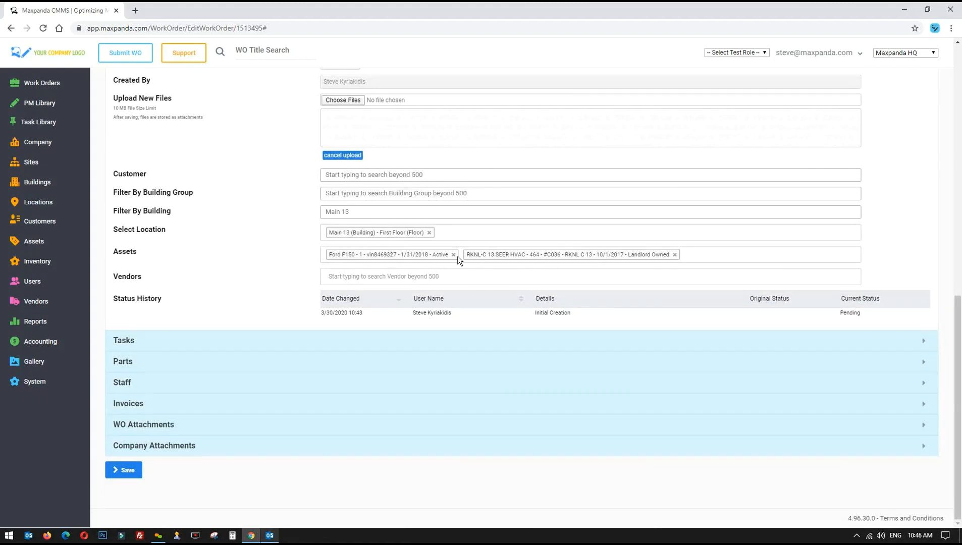
left_click(164, 446)
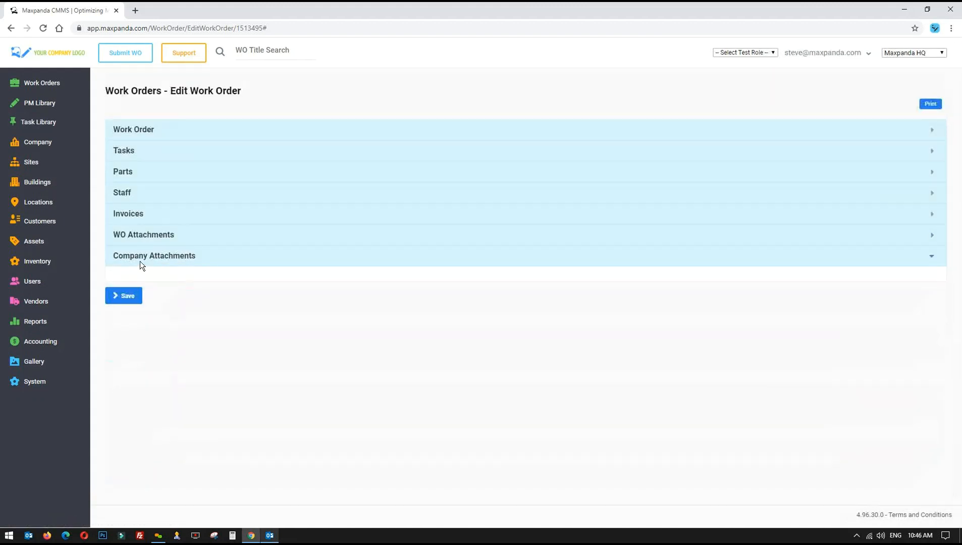
left_click(168, 129)
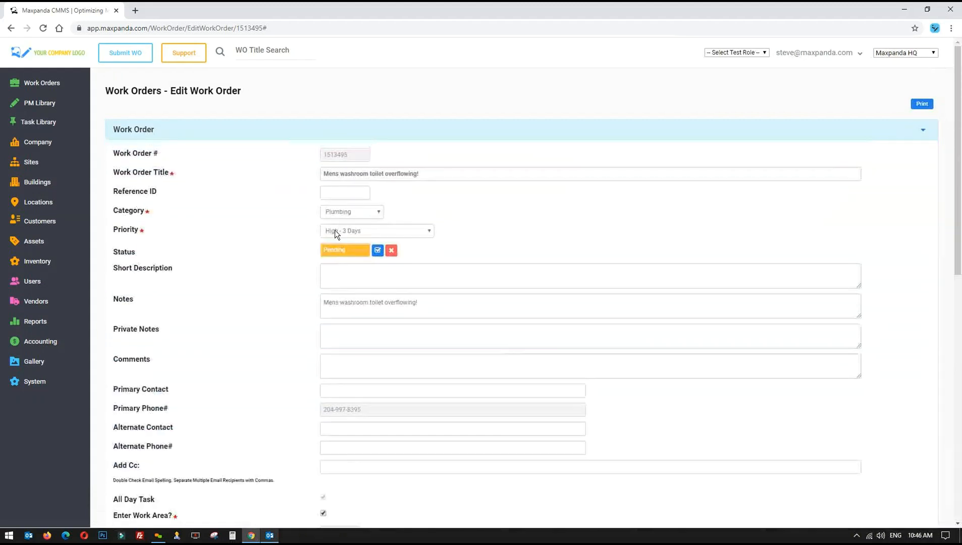
scroll(278, 222, "down", 3)
scroll(278, 222, "down", 8)
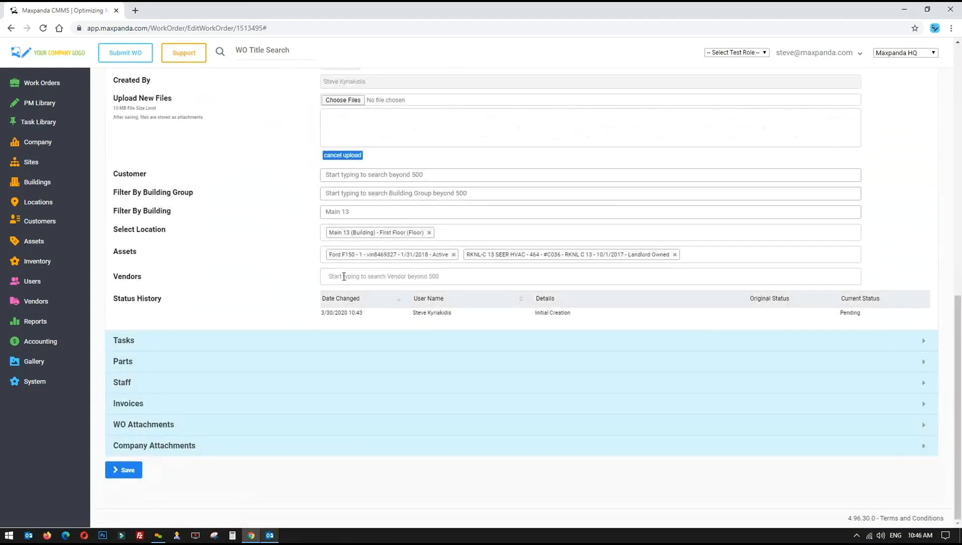
left_click(343, 276)
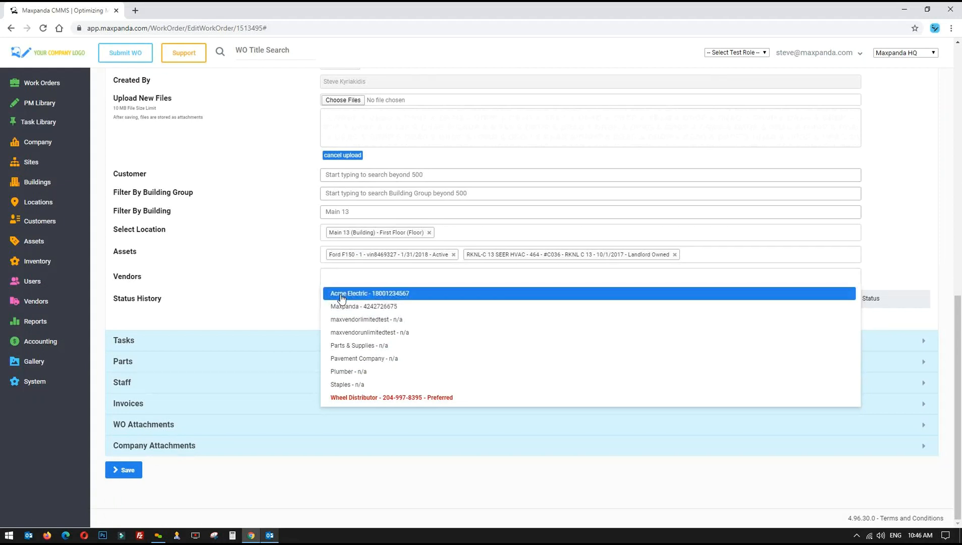
left_click(349, 372)
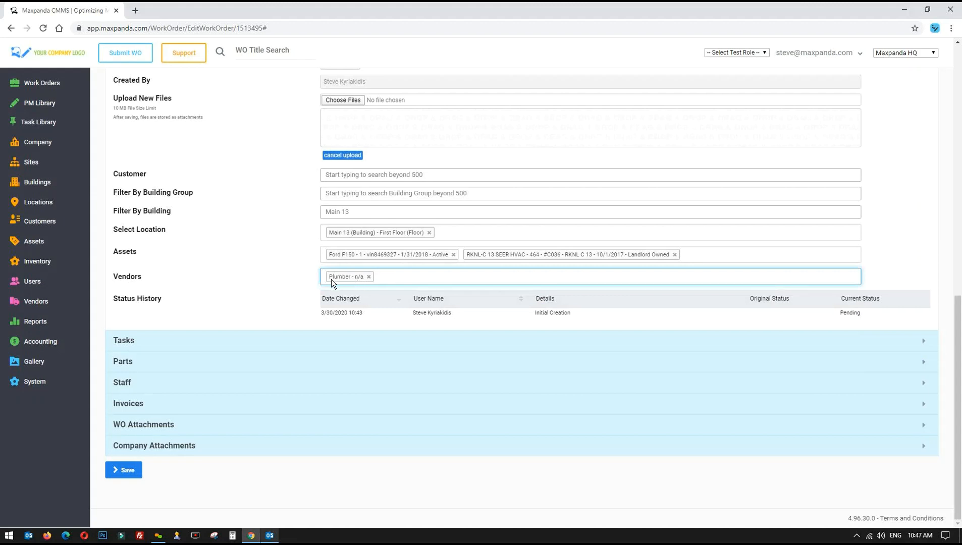
left_click(394, 275)
left_click(385, 297)
Add two staff members and the Maintenance crew to the work order's Staff table
left_click(131, 384)
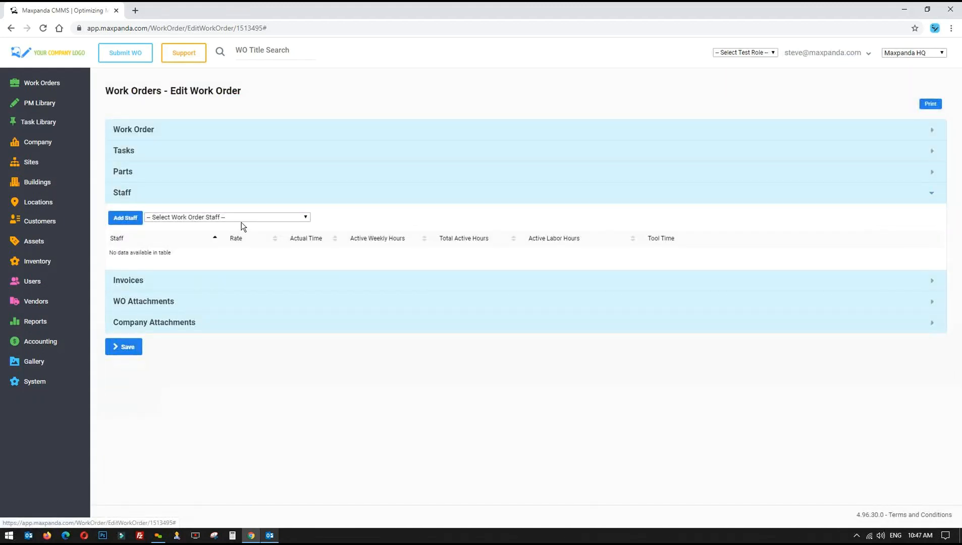
left_click(243, 217)
left_click(172, 243)
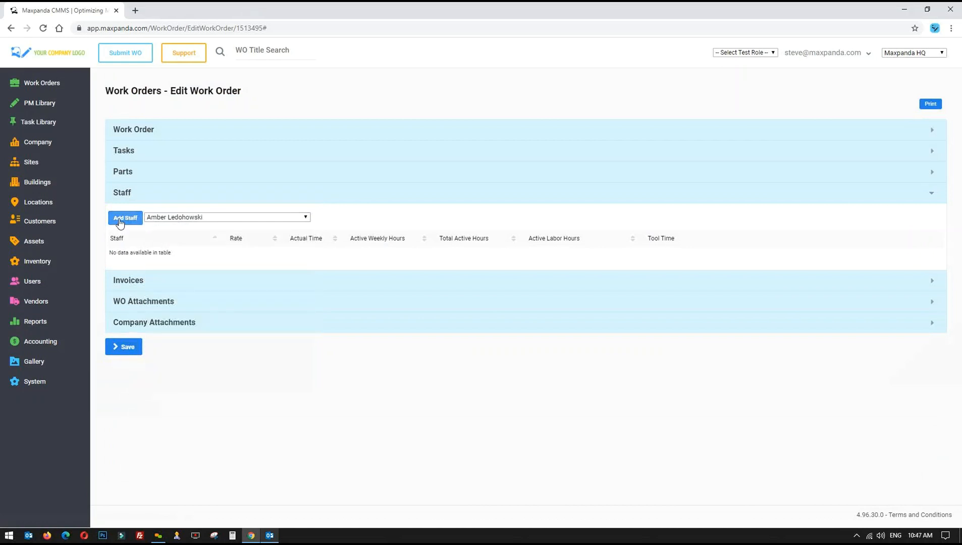
left_click(120, 223)
left_click(224, 217)
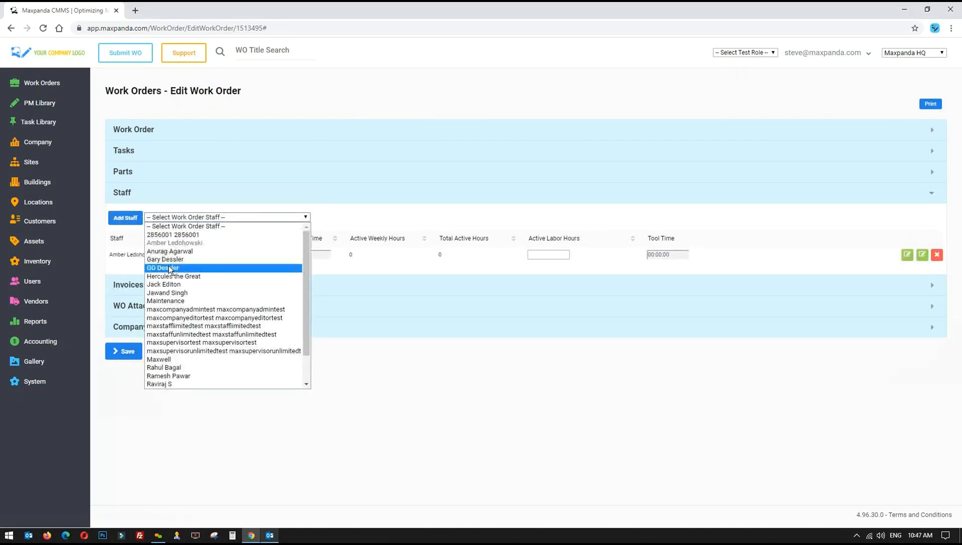
left_click(170, 284)
left_click(127, 217)
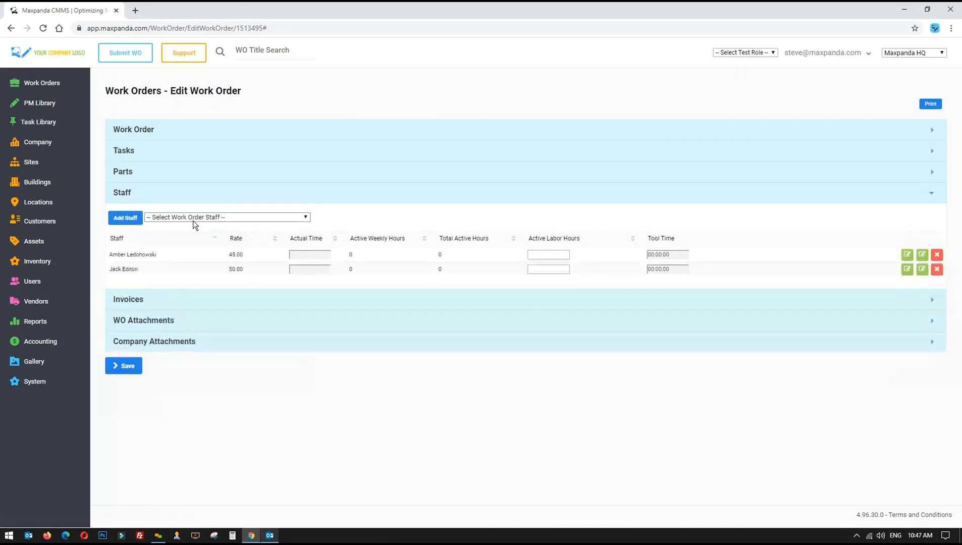
left_click(194, 218)
left_click(167, 301)
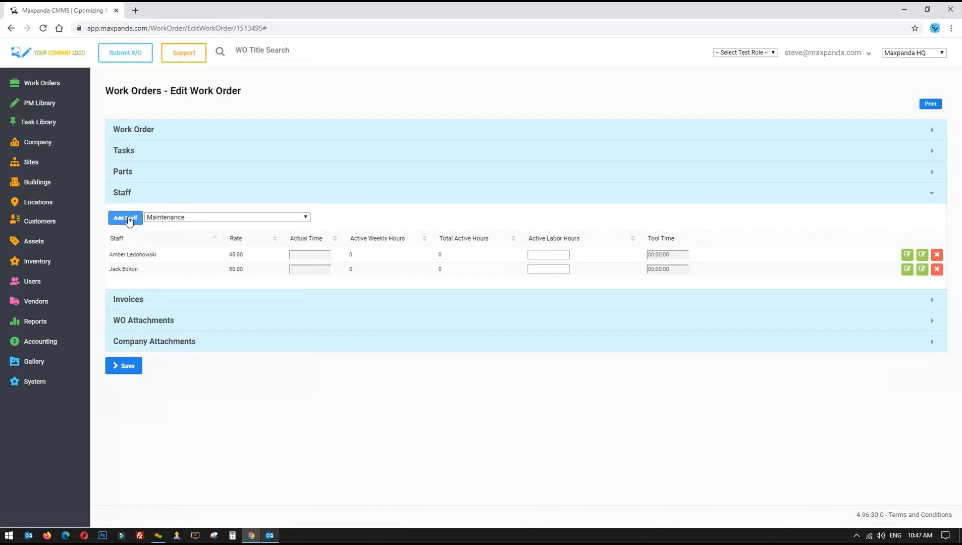
left_click(127, 218)
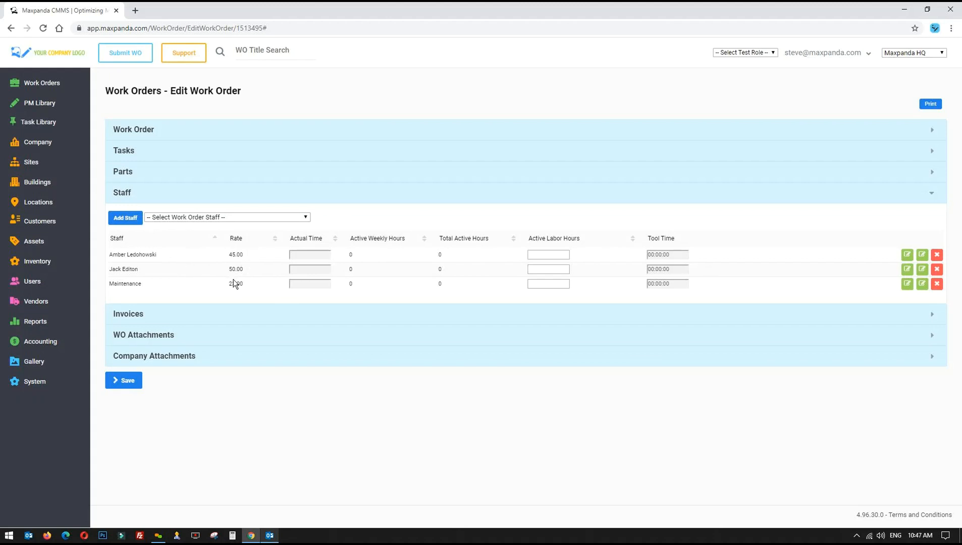
Open and dismiss the Active Labor Hours time picker, leaving the hours empty
left_click(540, 253)
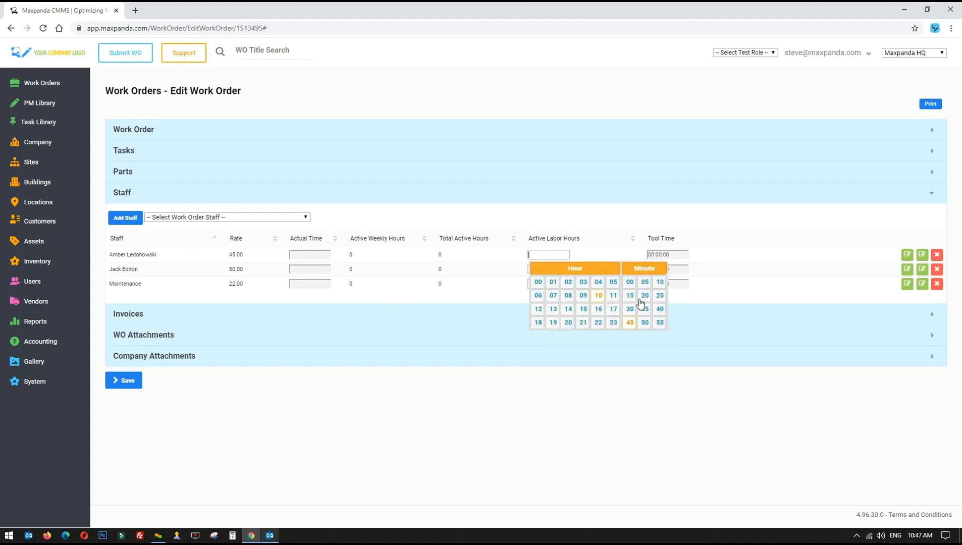
left_click(572, 386)
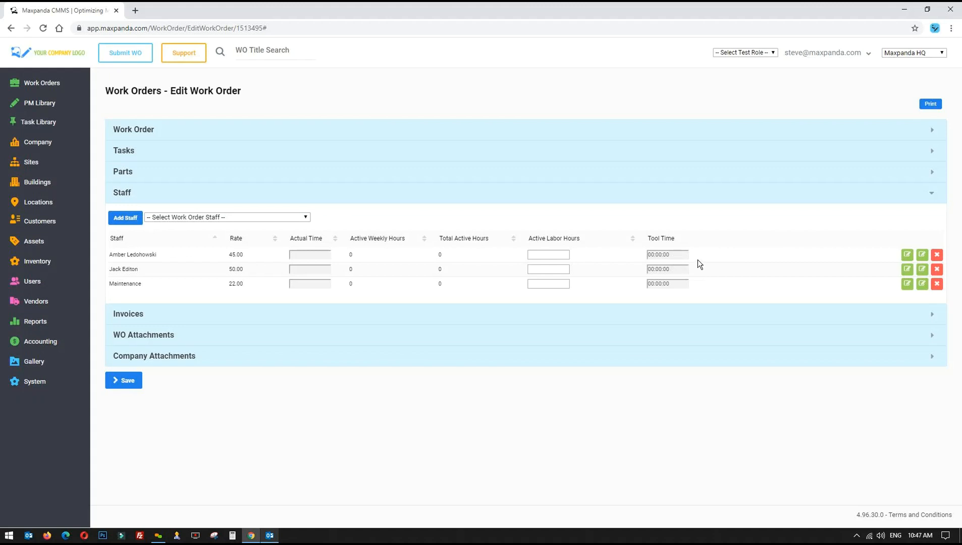
left_click(546, 253)
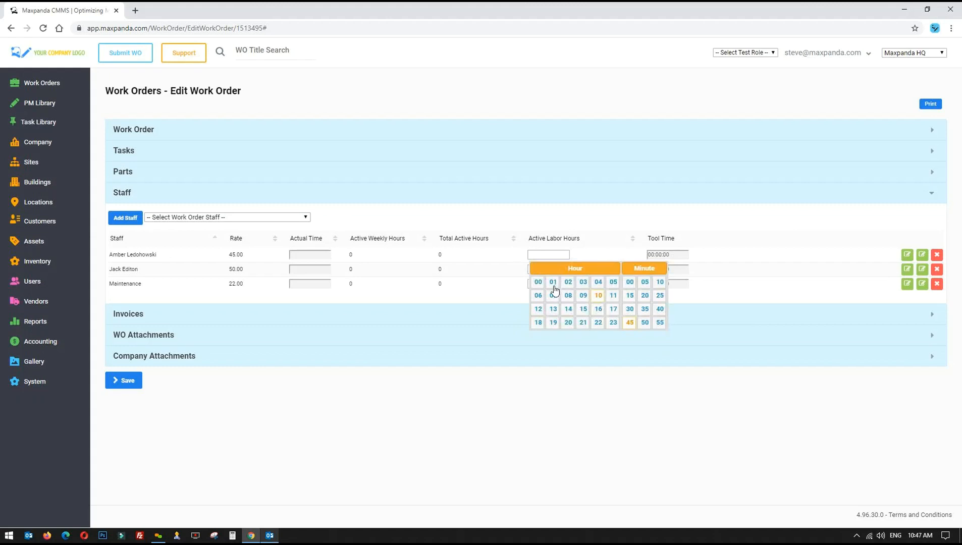
left_click(511, 435)
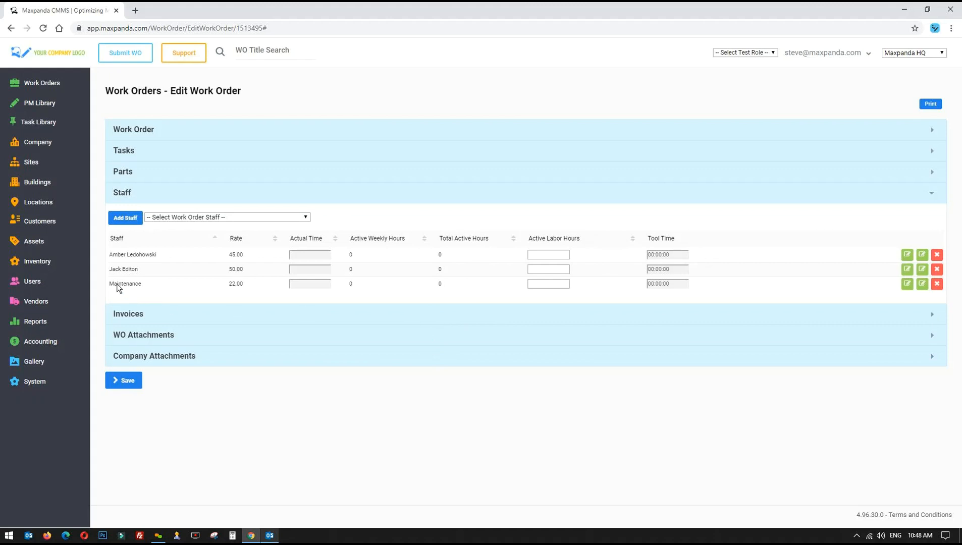
triple_click(170, 260)
Expand the Work Order panel and scroll through its details
left_click(154, 130)
scroll(220, 286, "down", 10)
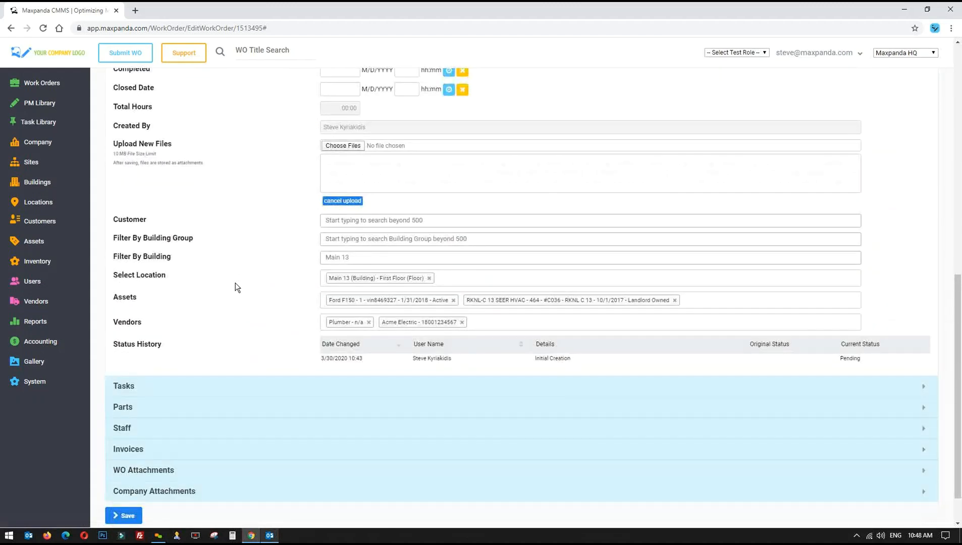
scroll(235, 283, "down", 1)
scroll(237, 281, "up", 4)
scroll(237, 283, "up", 5)
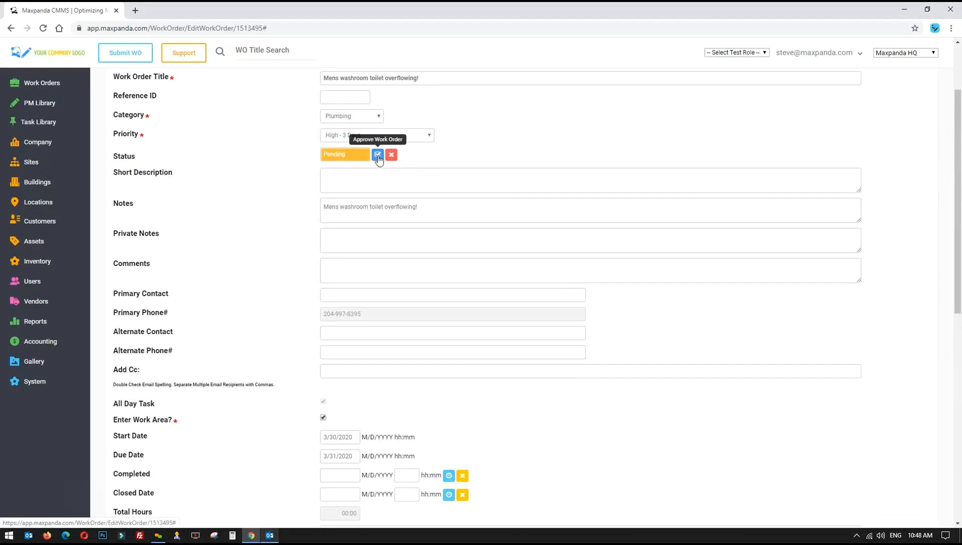
scroll(282, 307, "down", 14)
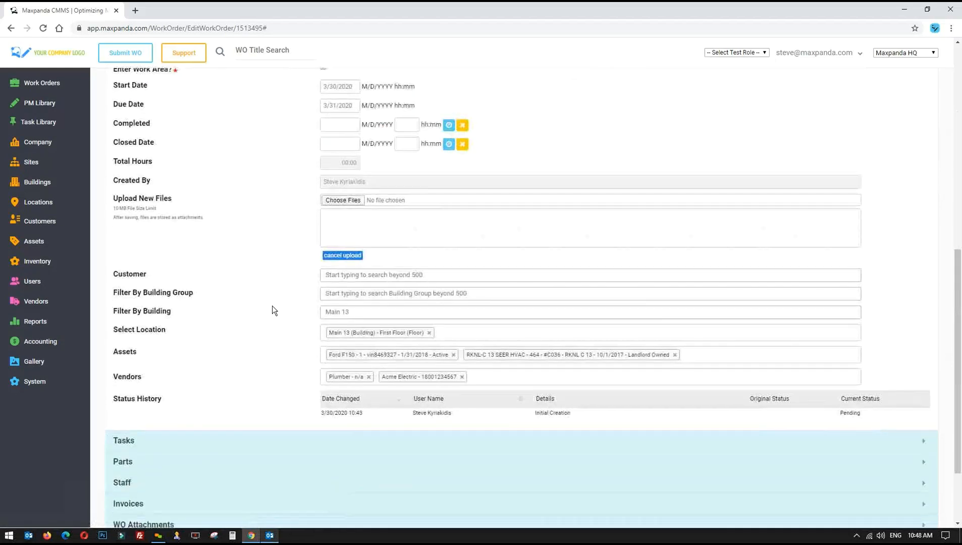
Expand the Parts table and review its three parts, including RXHF-E24MERV 13
left_click(155, 361)
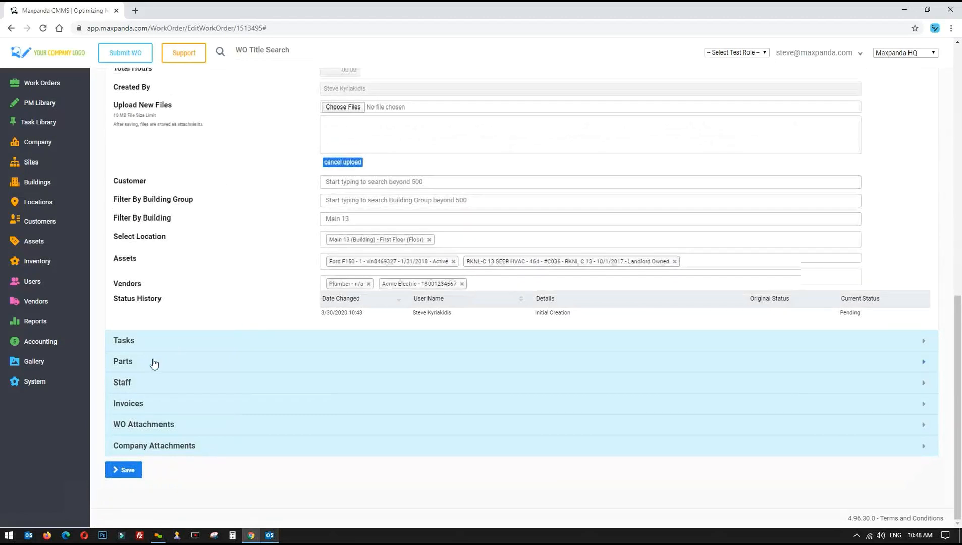
left_click_drag(110, 233, 247, 273)
left_click(247, 273)
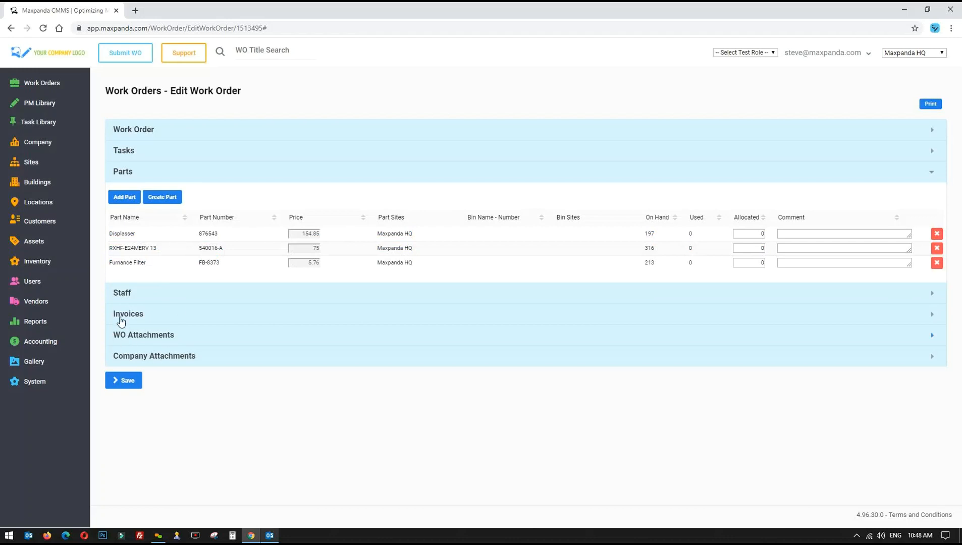
left_click_drag(112, 247, 186, 251)
left_click(185, 252)
triple_click(120, 248)
left_click(341, 429)
Add the Full Check List task to the work order and review its row
left_click(130, 152)
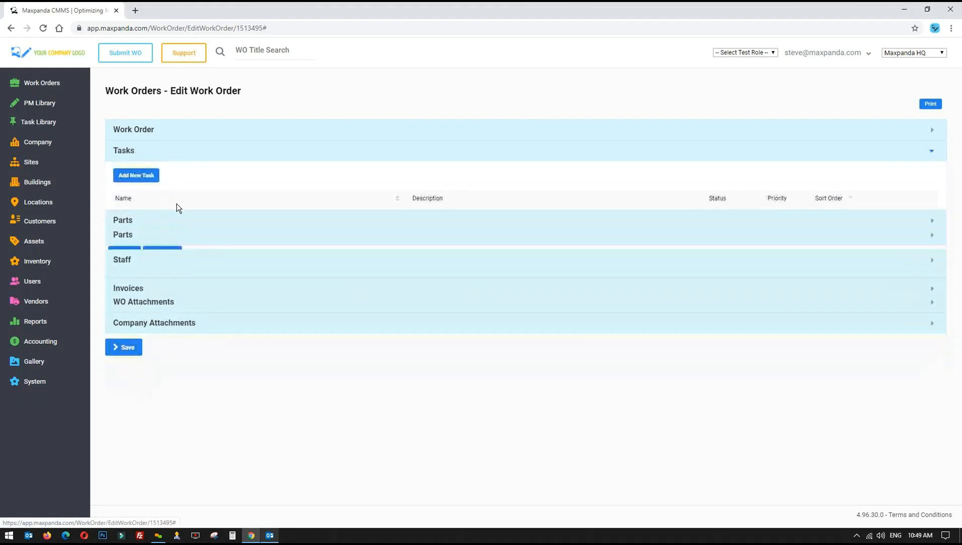
left_click(136, 177)
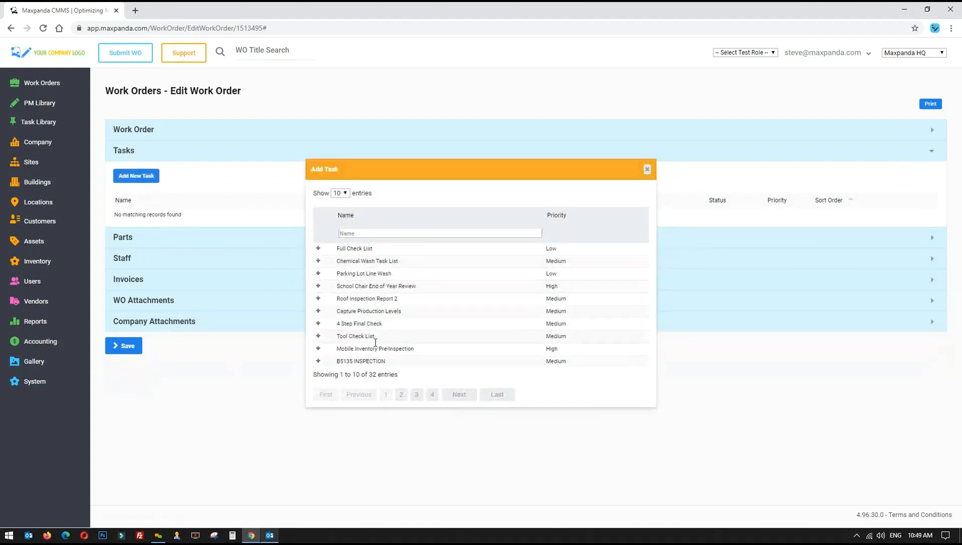
left_click_drag(407, 375, 361, 375)
left_click(318, 248)
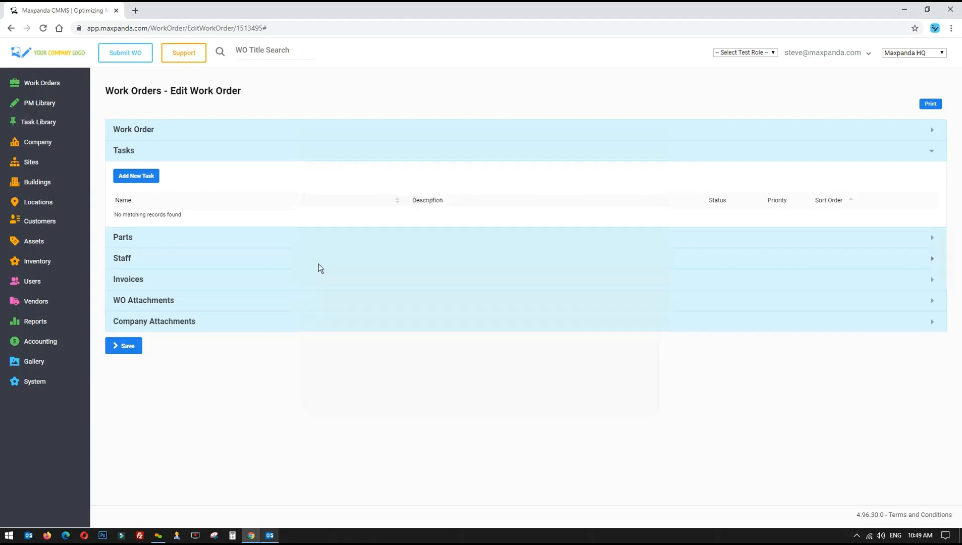
left_click_drag(117, 218, 483, 210)
left_click(491, 221)
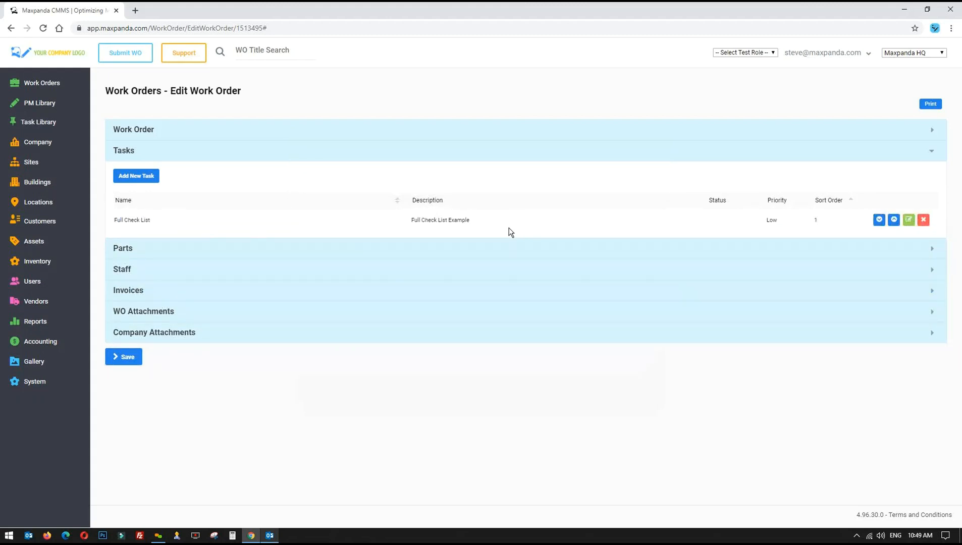
left_click_drag(115, 222, 205, 231)
left_click_drag(115, 222, 749, 226)
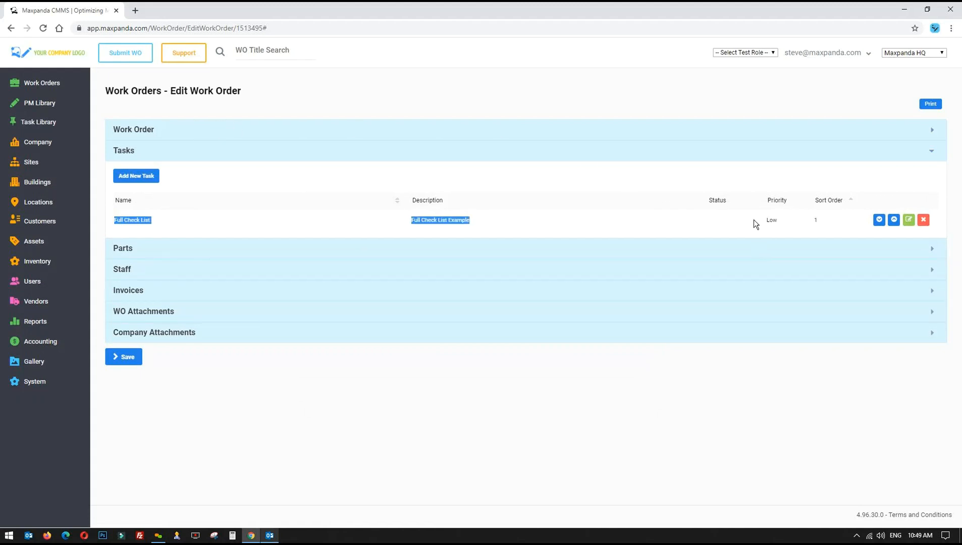
Open the Full Check List task for editing and set its status to Completed
left_click(908, 222)
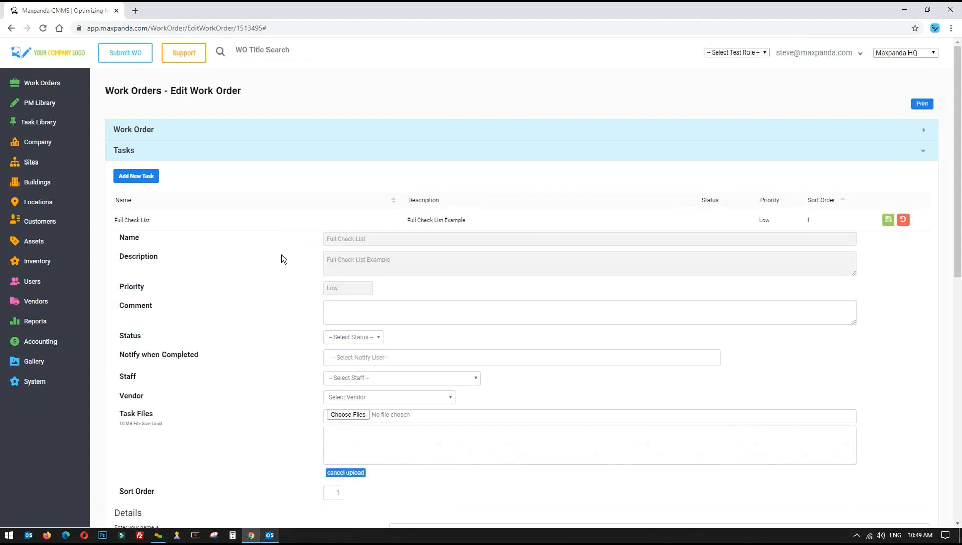
scroll(272, 250, "down", 2)
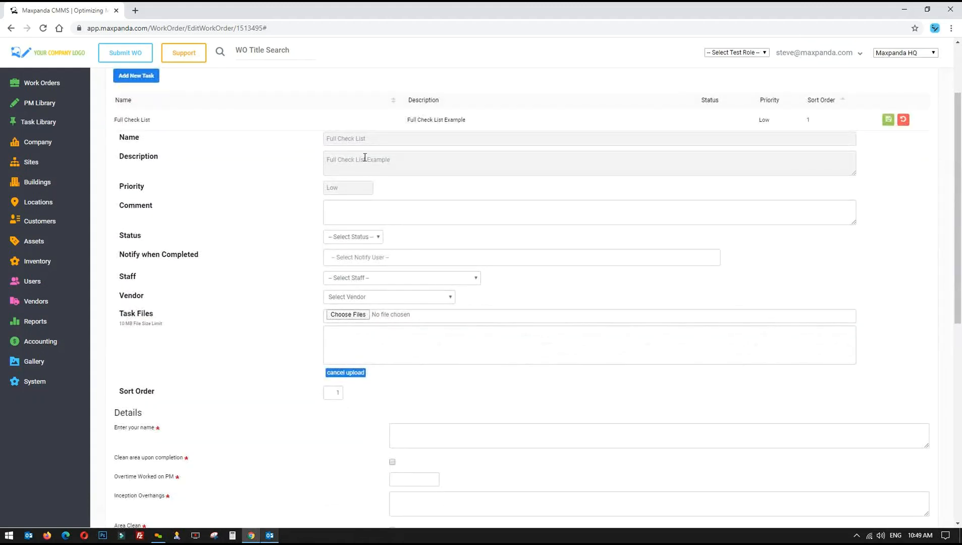
left_click(344, 209)
left_click(364, 237)
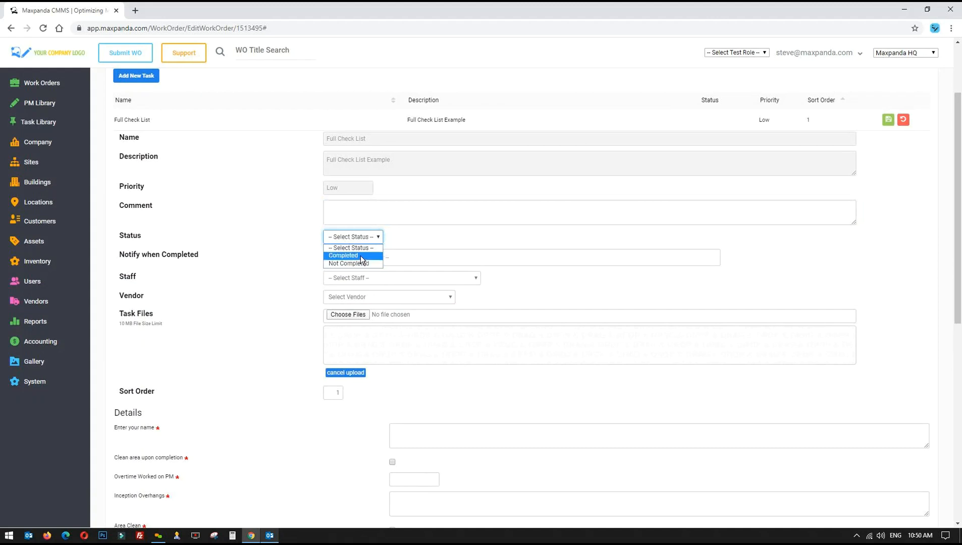
left_click(361, 256)
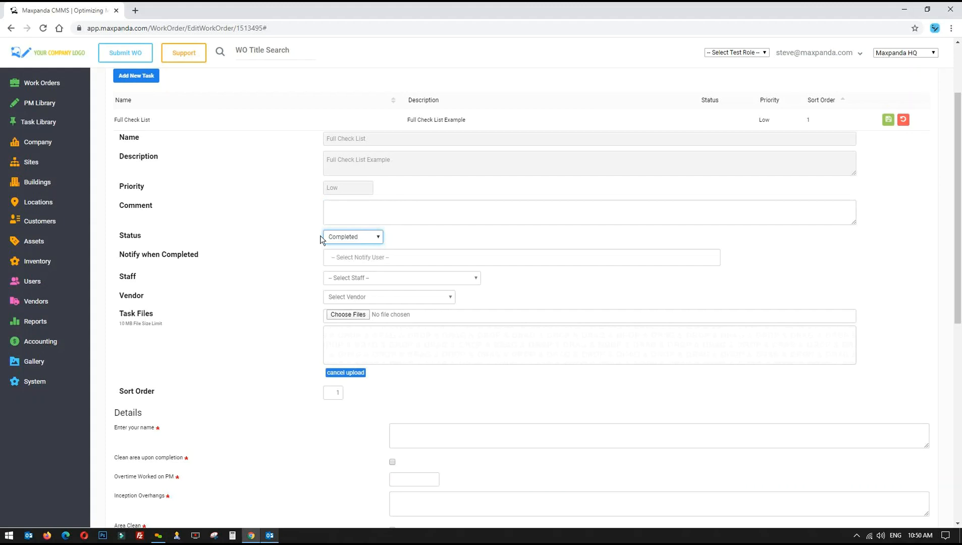
Assign a staff member to the task and set its vendor to Home Depot
scroll(378, 241, "down", 1)
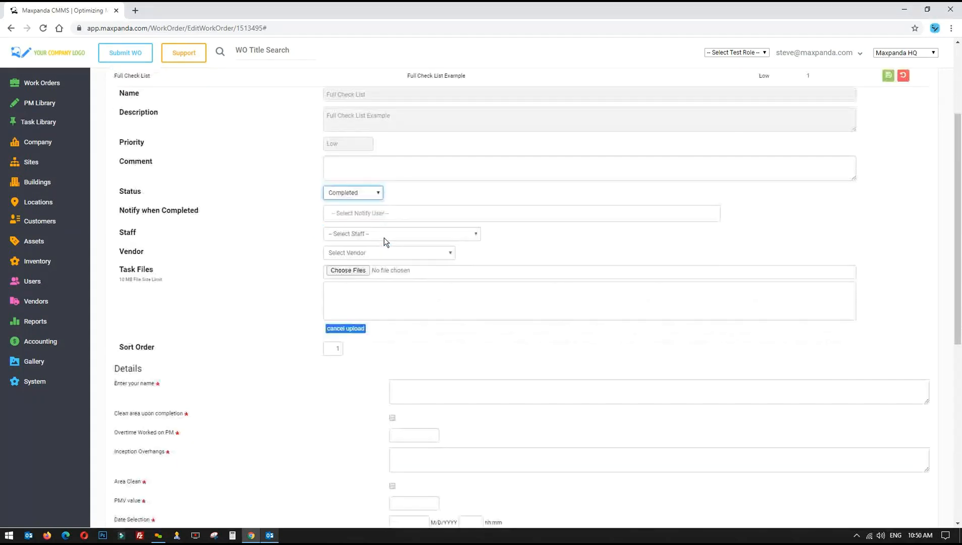
left_click(388, 232)
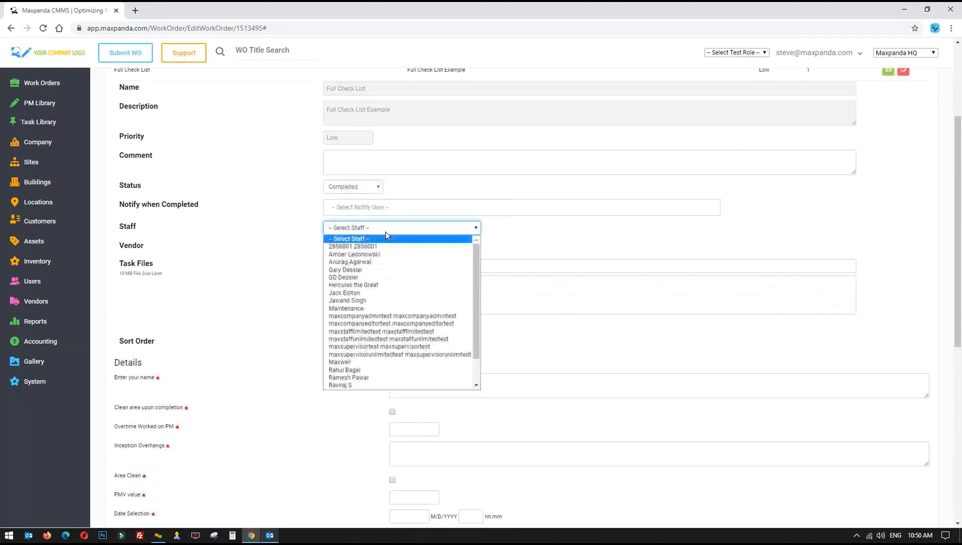
left_click(356, 254)
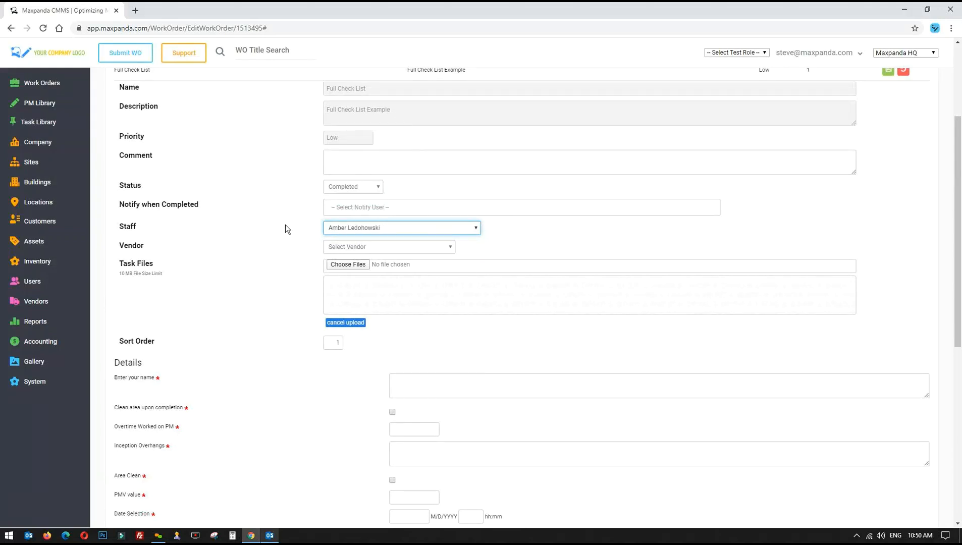
left_click(377, 247)
left_click(367, 296)
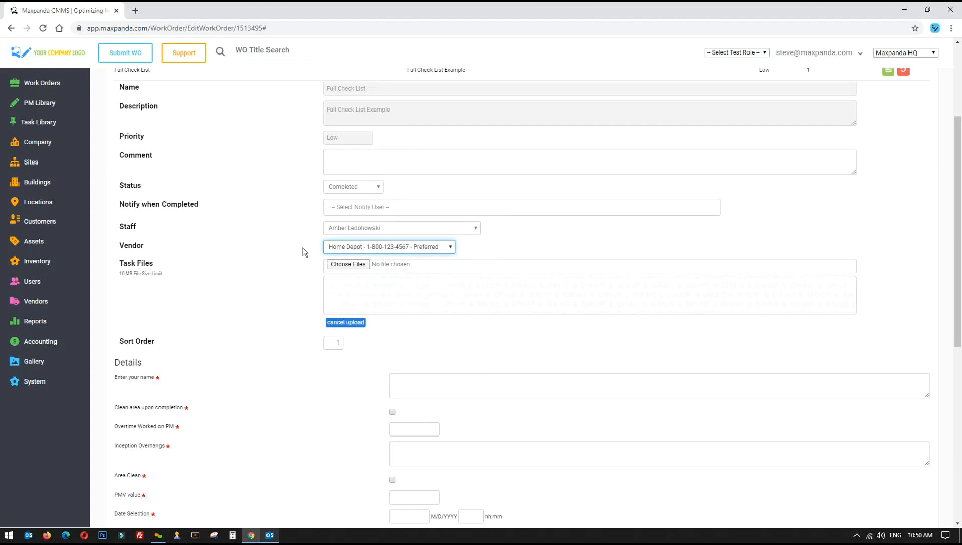
Enter the technician's name and overtime 5, and tick Clean area upon completion
scroll(298, 248, "down", 2)
scroll(297, 246, "down", 3)
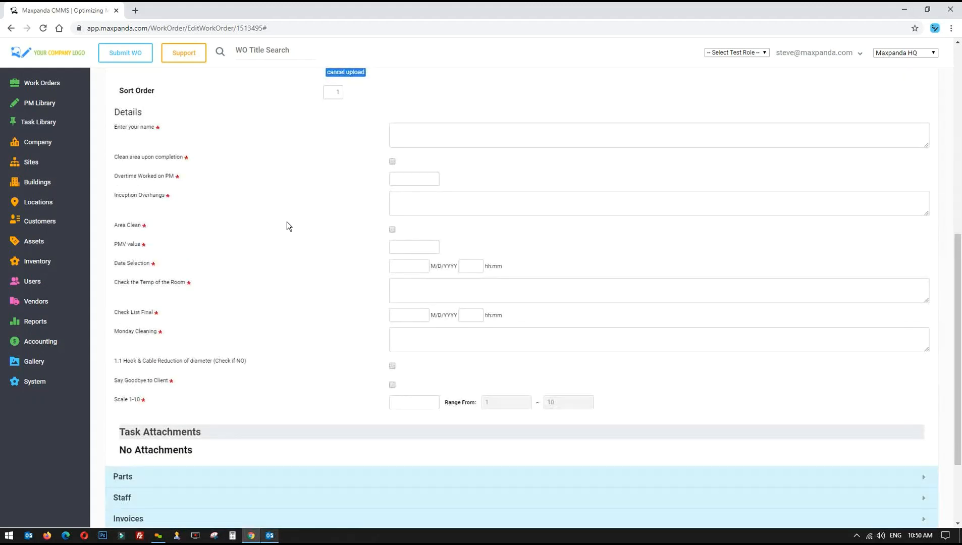
left_click_drag(113, 130, 183, 397)
left_click(230, 235)
left_click_drag(113, 128, 163, 128)
left_click(406, 135)
type("steve")
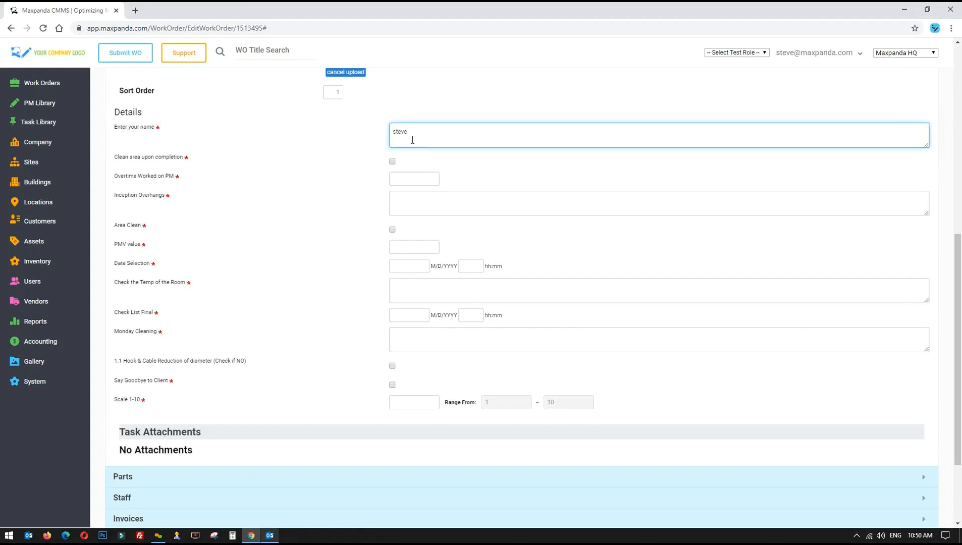
left_click_drag(414, 132, 321, 140)
left_click(400, 176)
type("5")
left_click(391, 162)
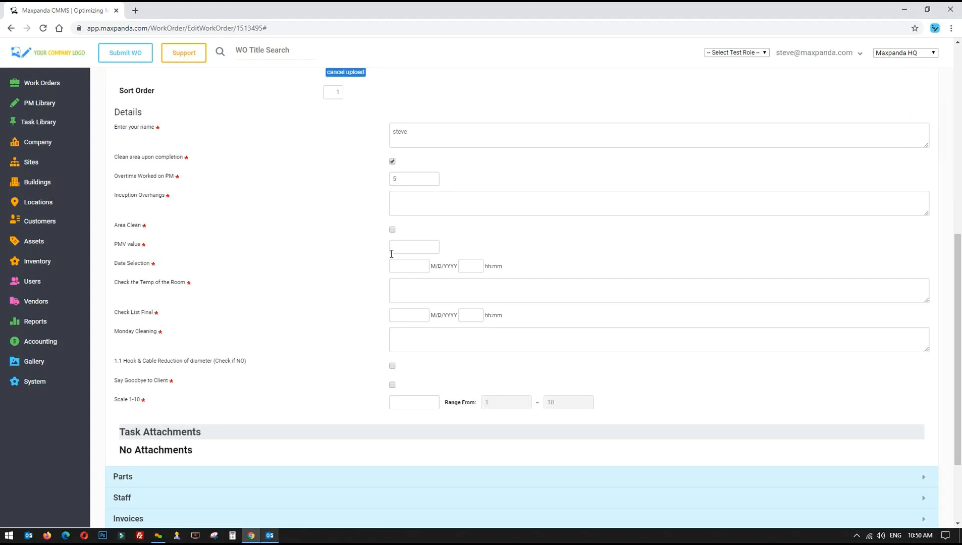
left_click(409, 264)
left_click(472, 266)
Enter 12 for Scale 1-10 despite its 1–10 range, then close the task editor without saving
left_click(409, 403)
left_click(310, 412)
left_click_drag(112, 404, 139, 406)
left_click(416, 400)
type("9")
left_click_drag(402, 402, 353, 402)
type("12")
scroll(400, 245, "up", 5)
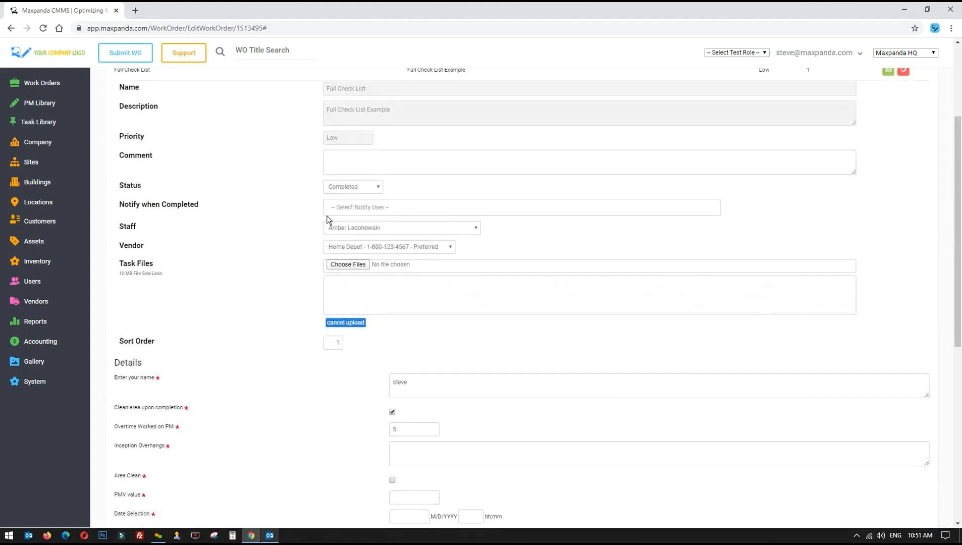
scroll(255, 303, "down", 7)
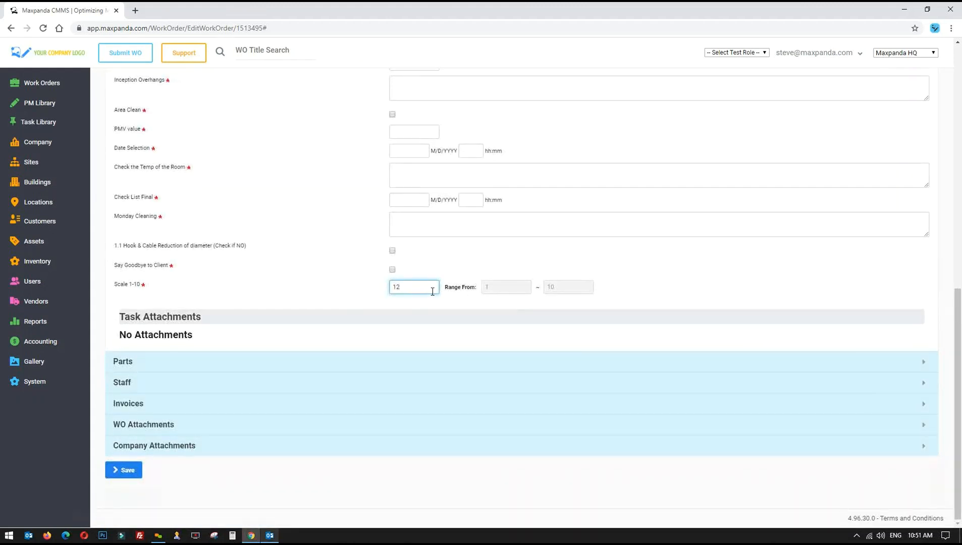
left_click_drag(114, 286, 614, 282)
left_click(411, 293)
mouse_move(390, 286)
left_mouse_down()
mouse_move(359, 291)
mouse_move(393, 286)
left_mouse_up()
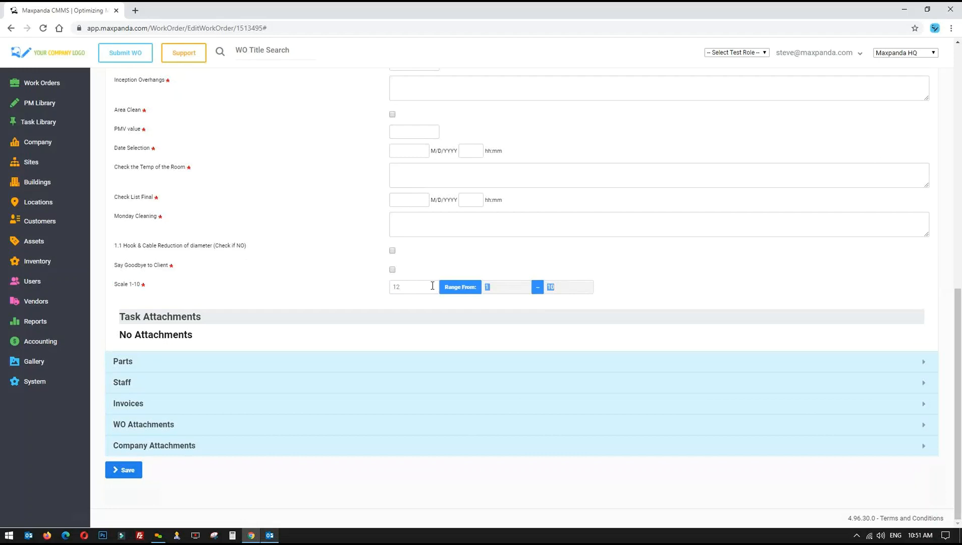
left_click(408, 286)
left_click_drag(623, 288, 113, 285)
scroll(274, 280, "up", 5)
scroll(273, 280, "up", 4)
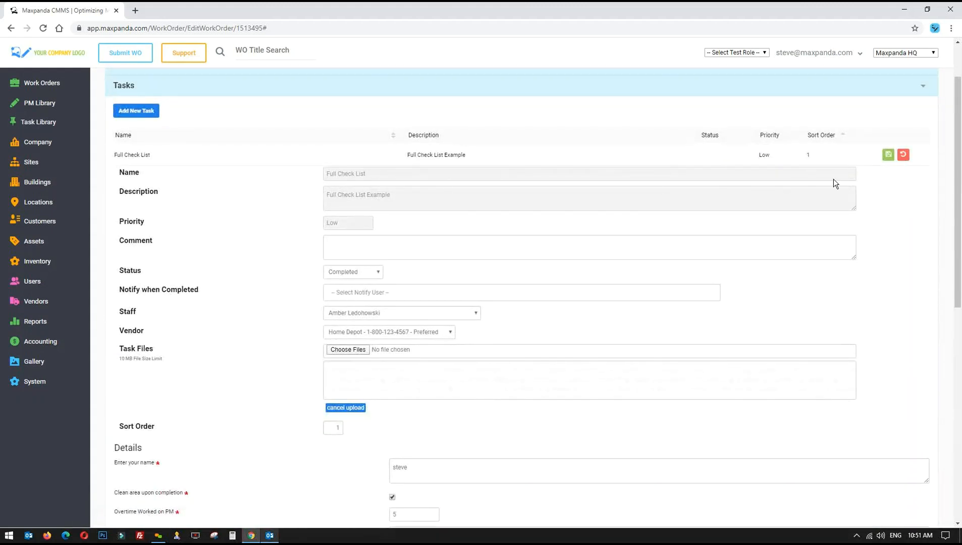
left_click(902, 154)
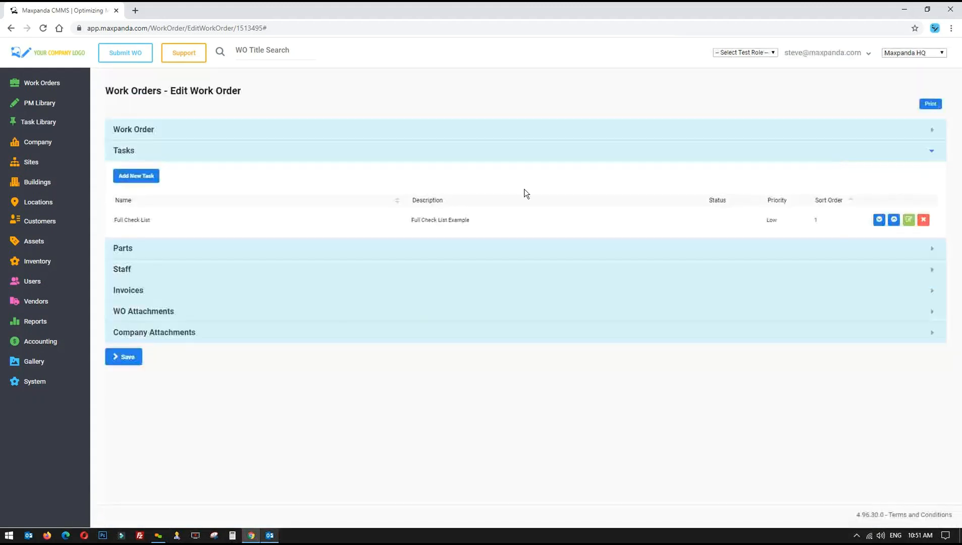
Delete the Full Check List task, then expand the Staff and Invoices sections
triple_click(116, 219)
left_click_drag(471, 222, 289, 209)
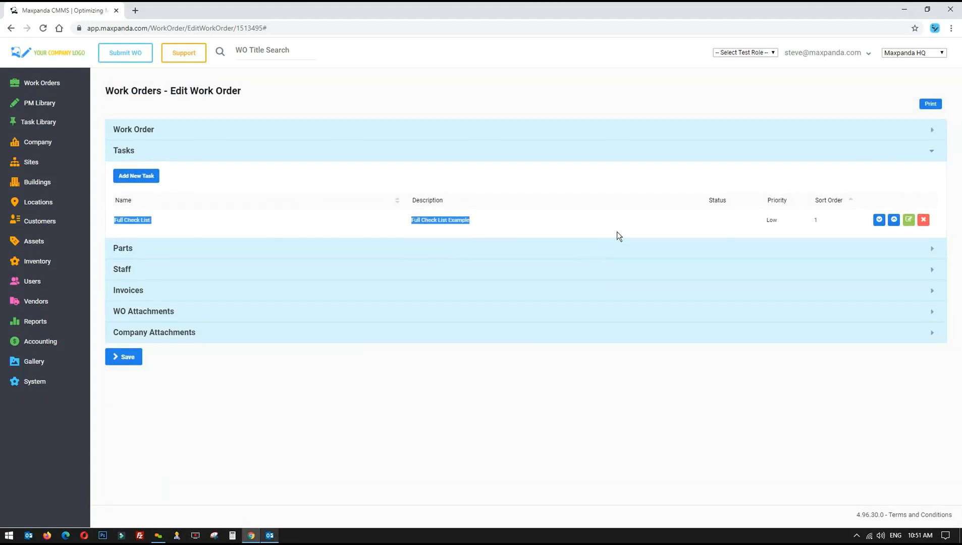
left_click(923, 220)
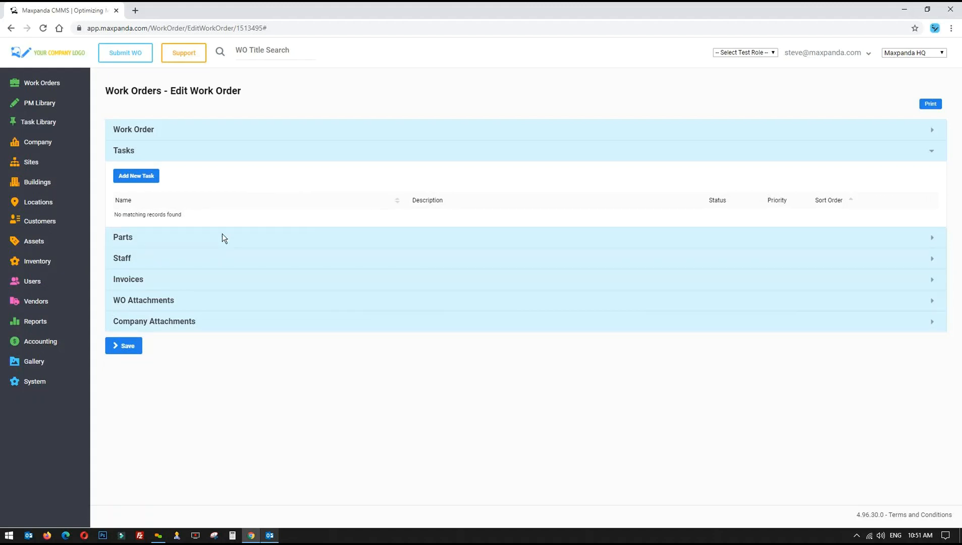
left_click(147, 258)
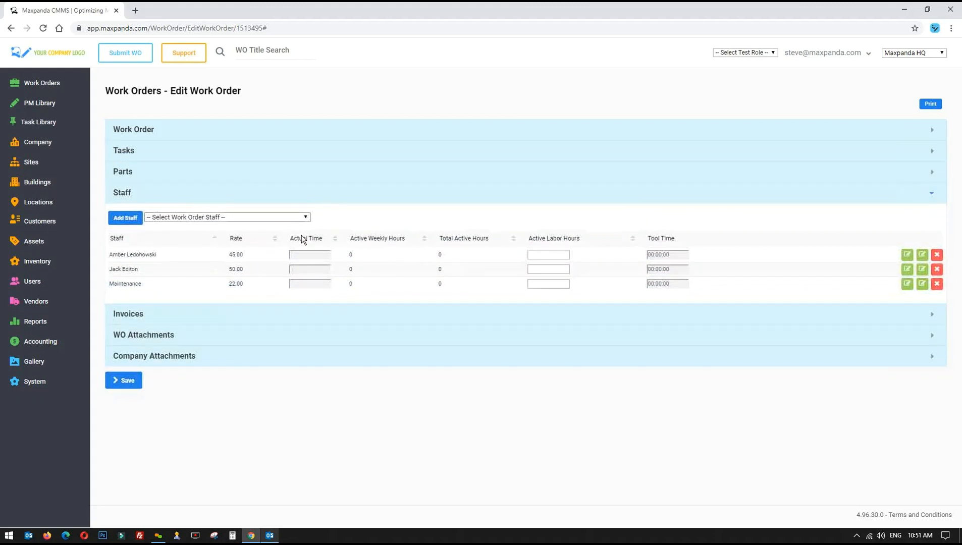
left_click(158, 312)
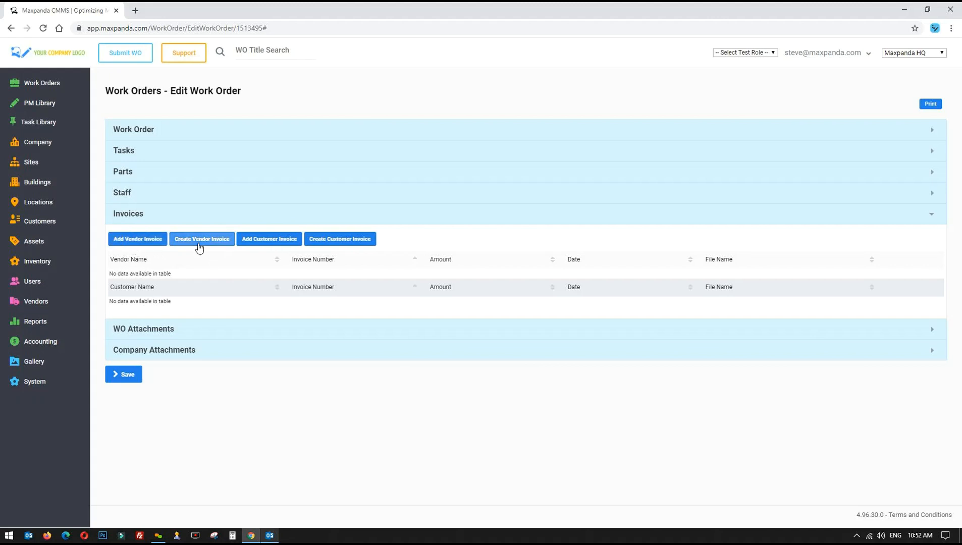
Check the work order's own attachments (none), then expand Company Attachments
left_click(157, 325)
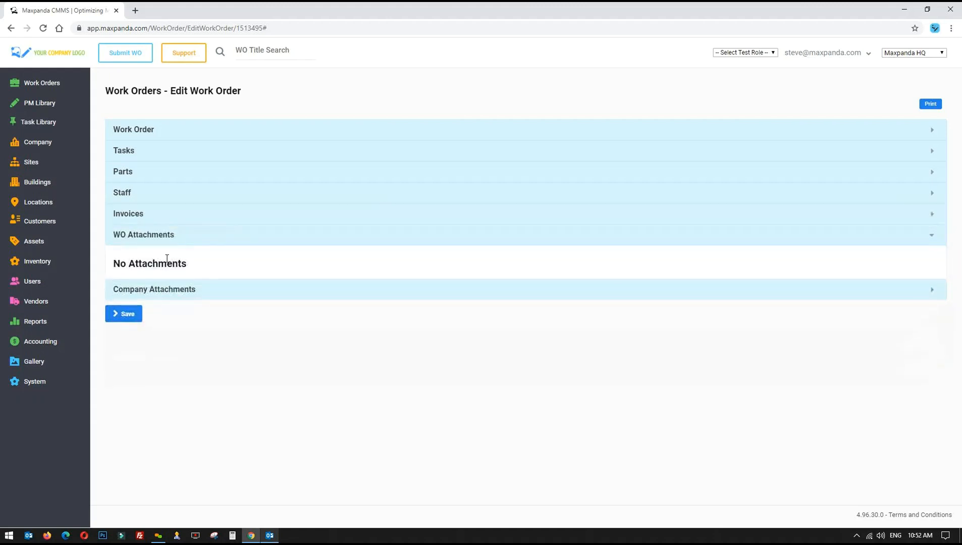
left_click_drag(214, 264, 251, 263)
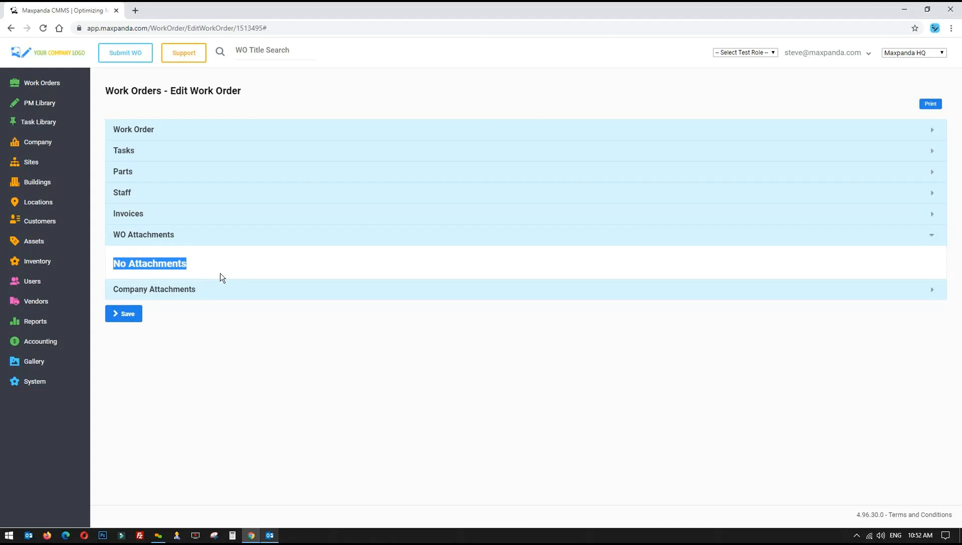
left_click(184, 285)
scroll(146, 260, "down", 3)
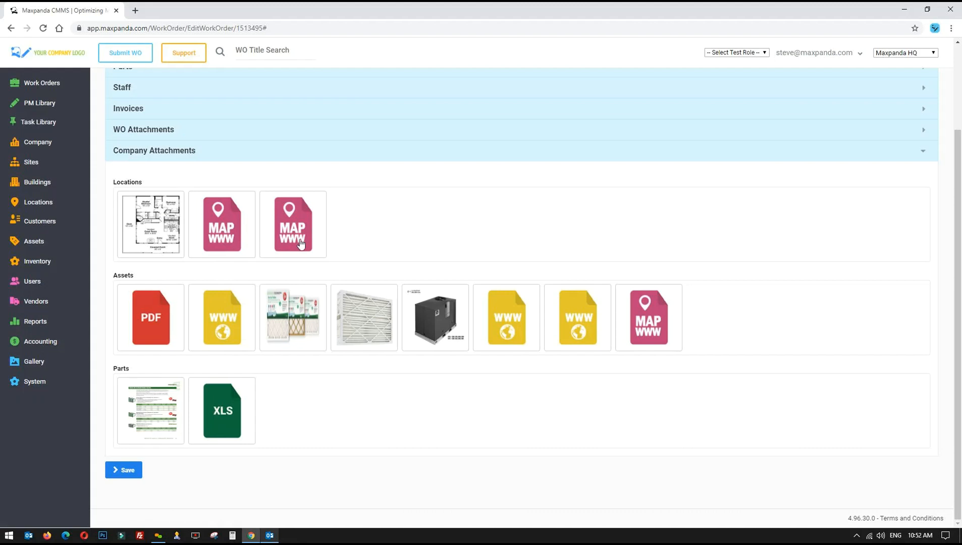
Look over the company attachment thumbnails, then bring back the main Work Order details
mouse_move(300, 243)
mouse_move(572, 342)
left_click_drag(273, 374, 298, 437)
scroll(215, 158, "up", 3)
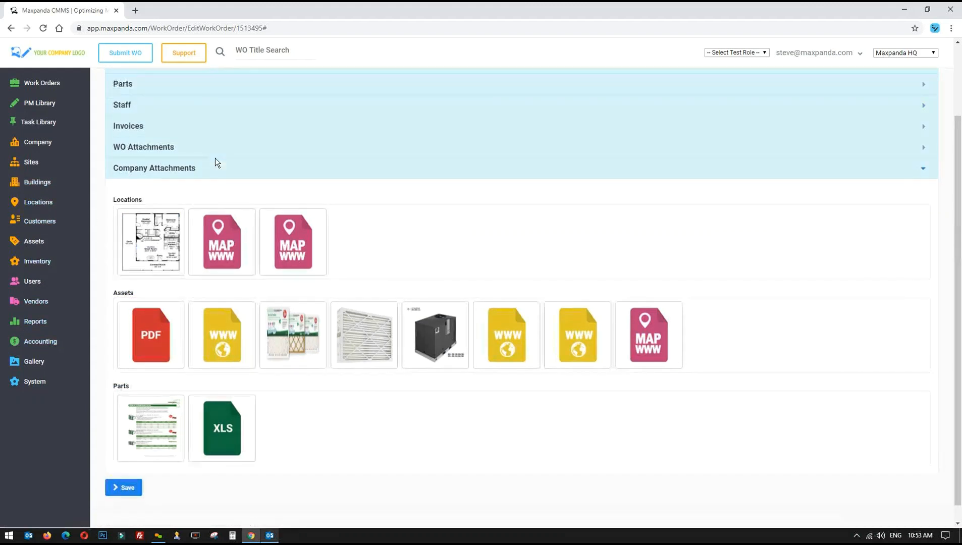
left_click(245, 133)
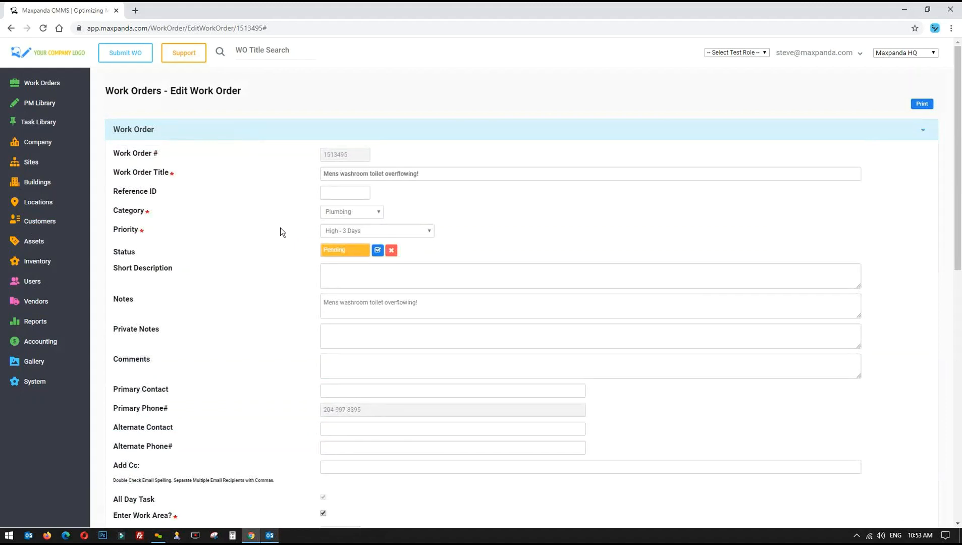
Keep the priority at High - 3 Days and approve the work order
left_click(405, 231)
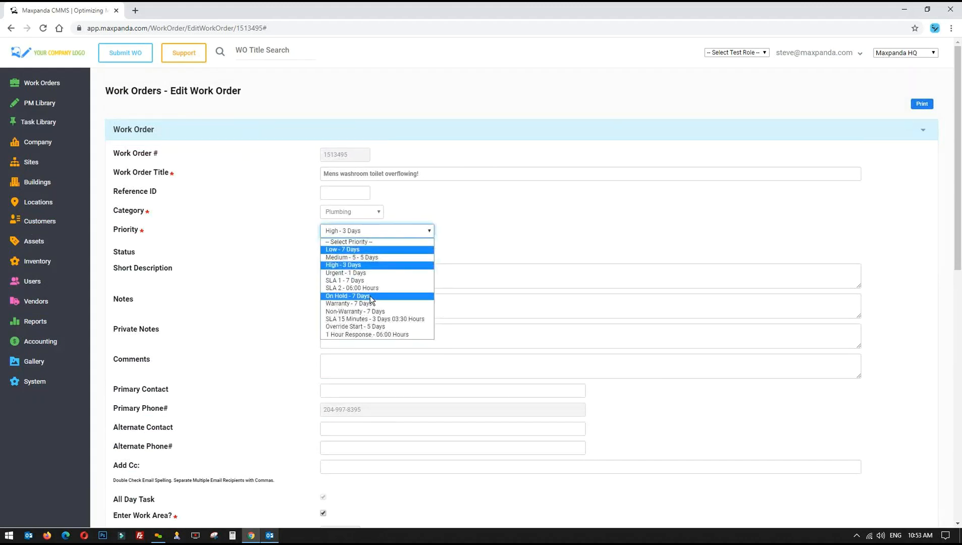
left_click(352, 266)
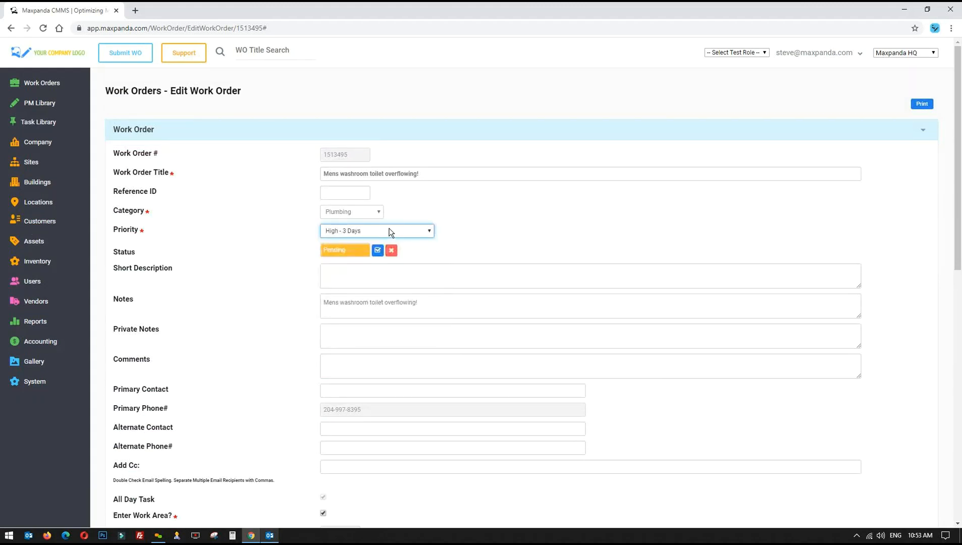
scroll(515, 229, "down", 10)
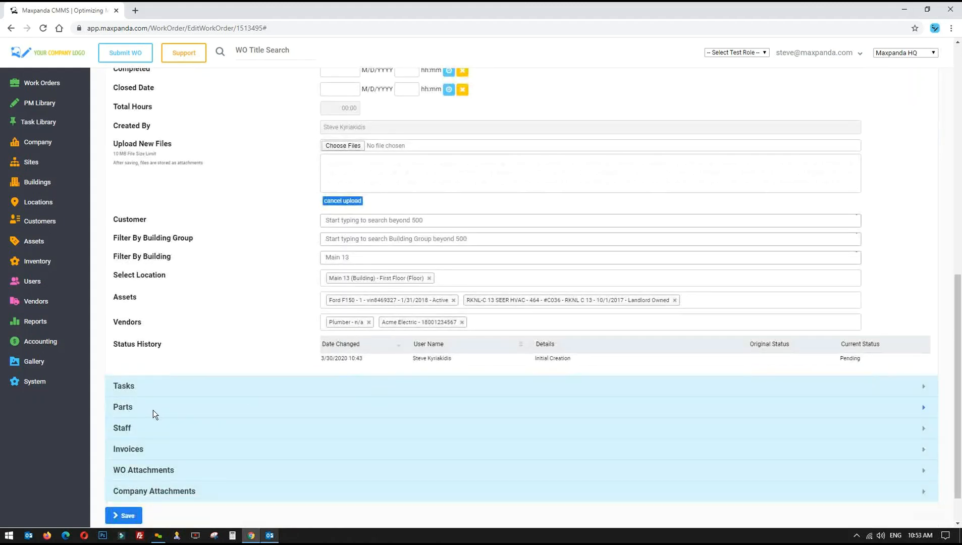
scroll(153, 410, "up", 10)
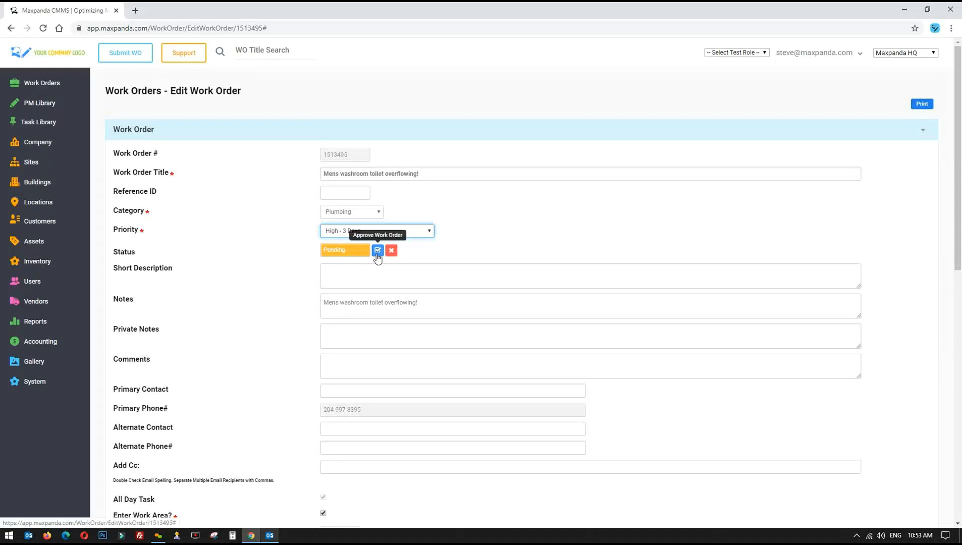
left_click(377, 251)
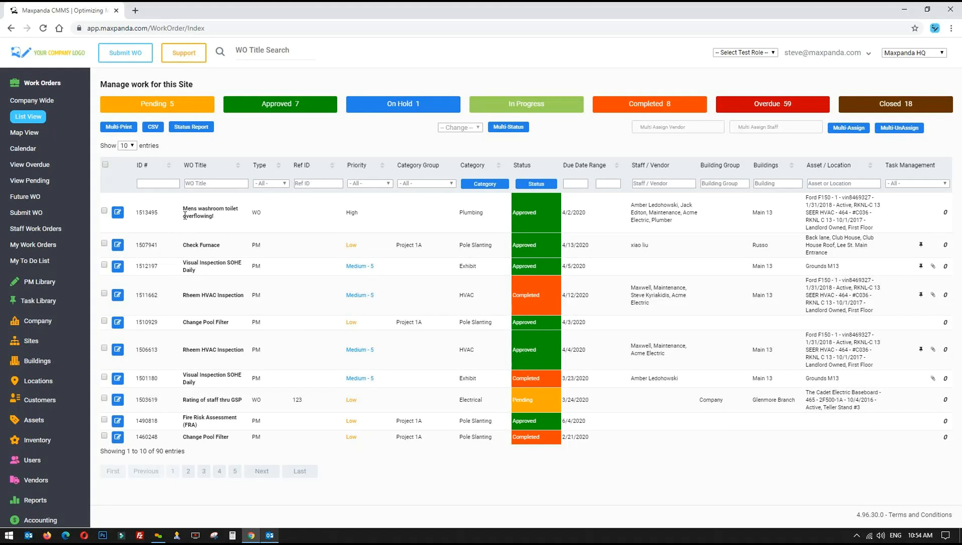
From the work order list, open 'Mens washroom toilet overflowing!' for editing
left_click_drag(133, 211, 472, 214)
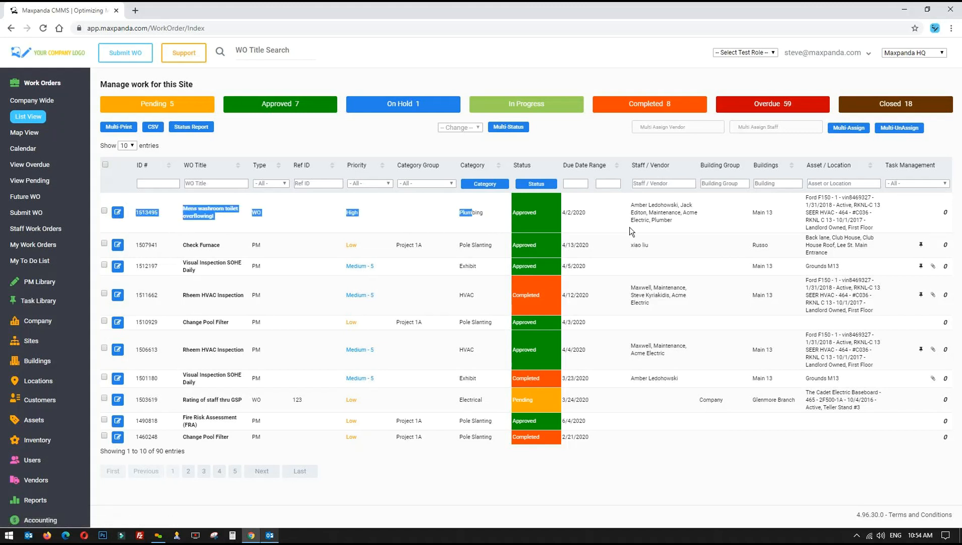
left_click_drag(629, 227, 698, 226)
left_click(699, 226)
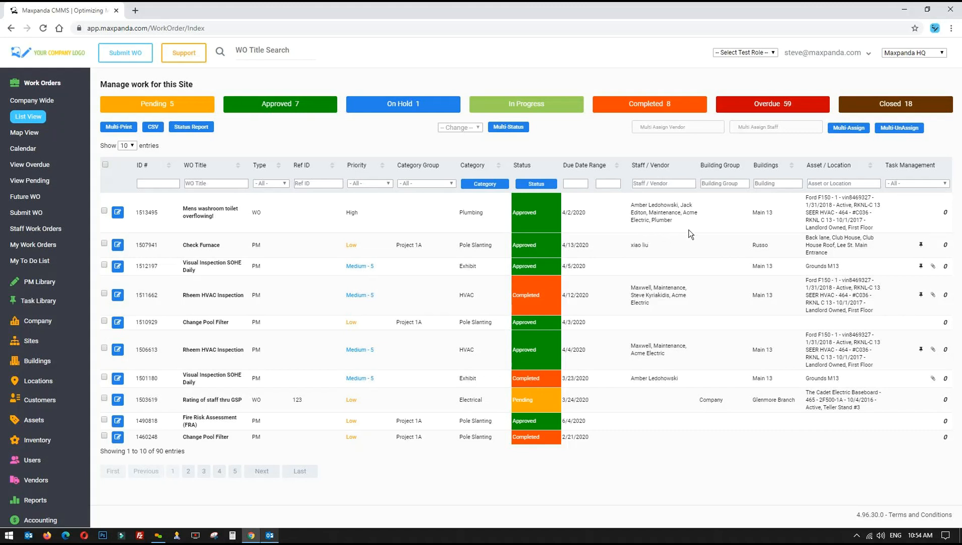
left_click_drag(690, 224, 634, 212)
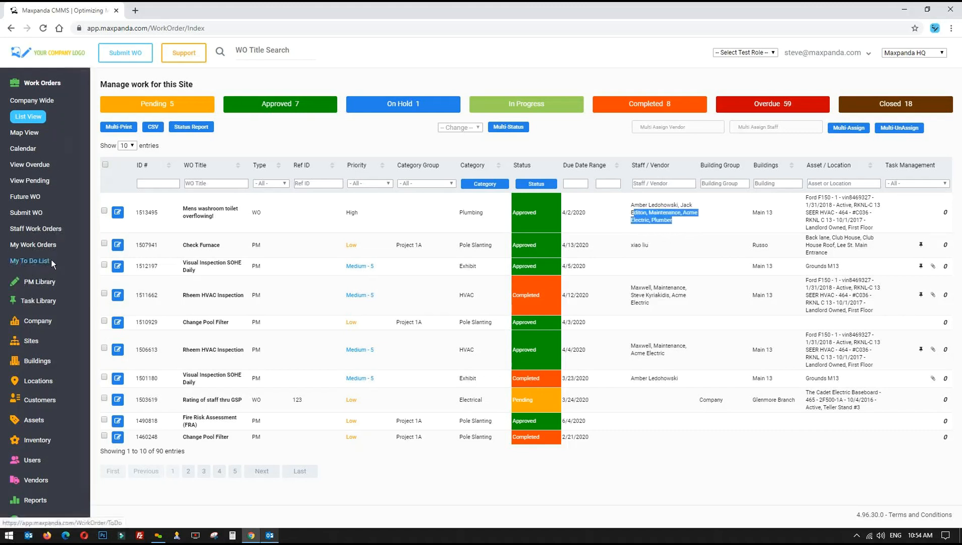
left_click_drag(184, 207, 314, 215)
left_click(319, 217)
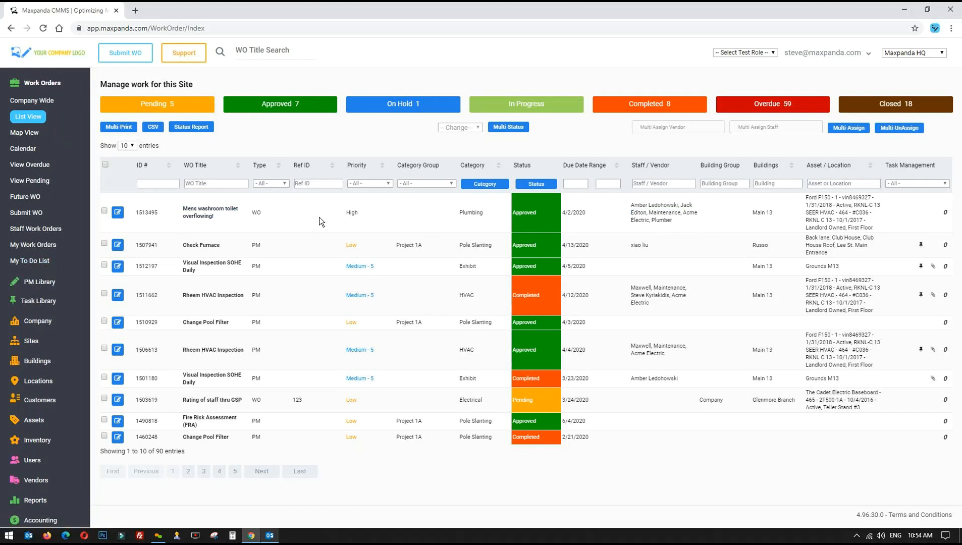
left_click(118, 211)
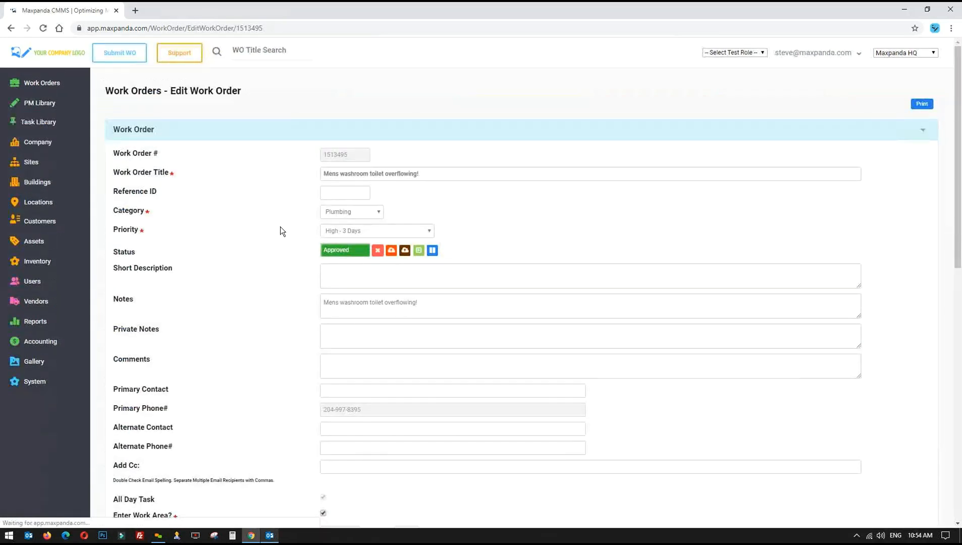
left_click(743, 55)
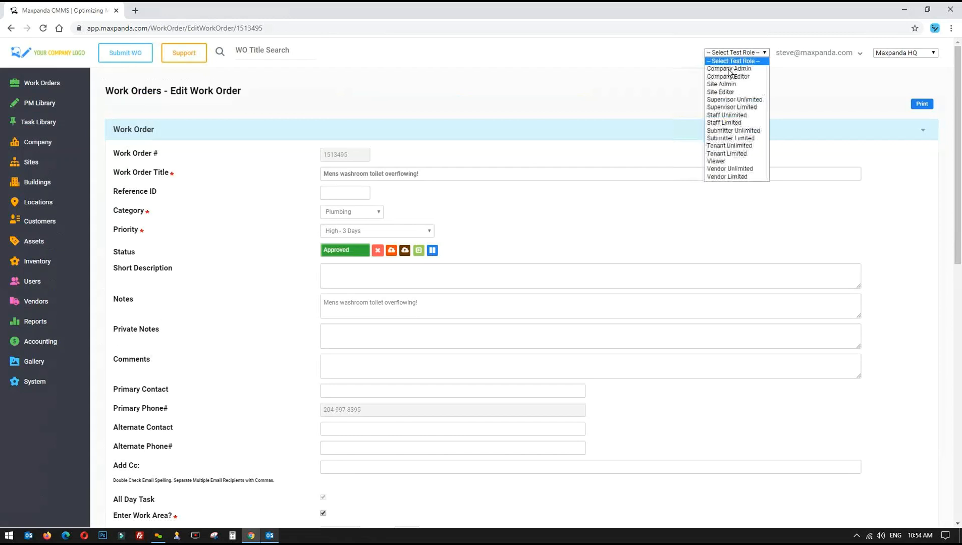
left_click(604, 97)
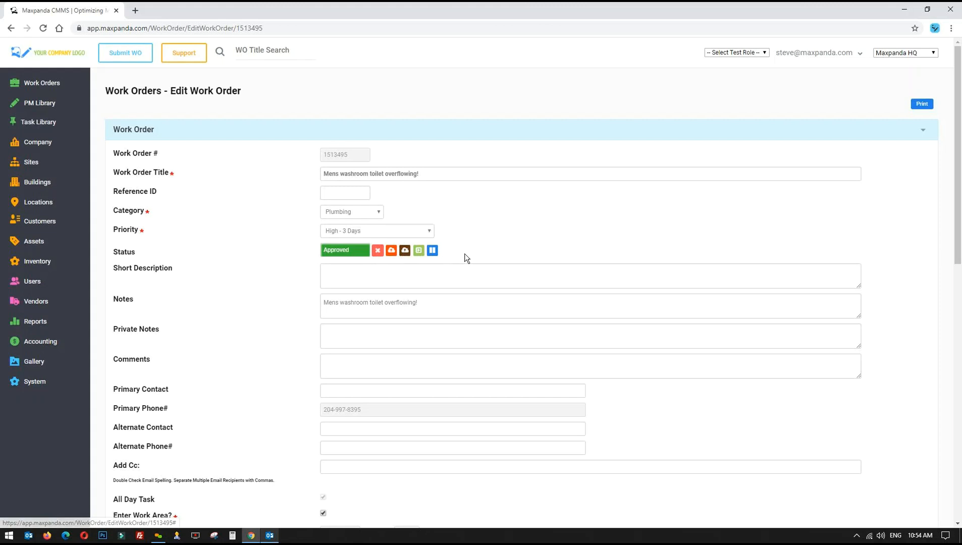
left_click_drag(346, 251, 310, 250)
left_click_drag(467, 242, 296, 243)
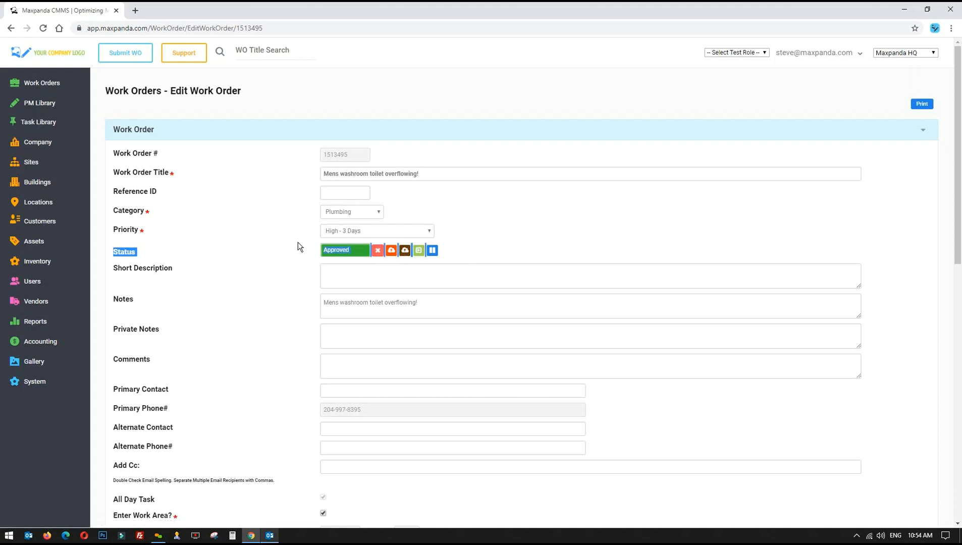
left_click(469, 241)
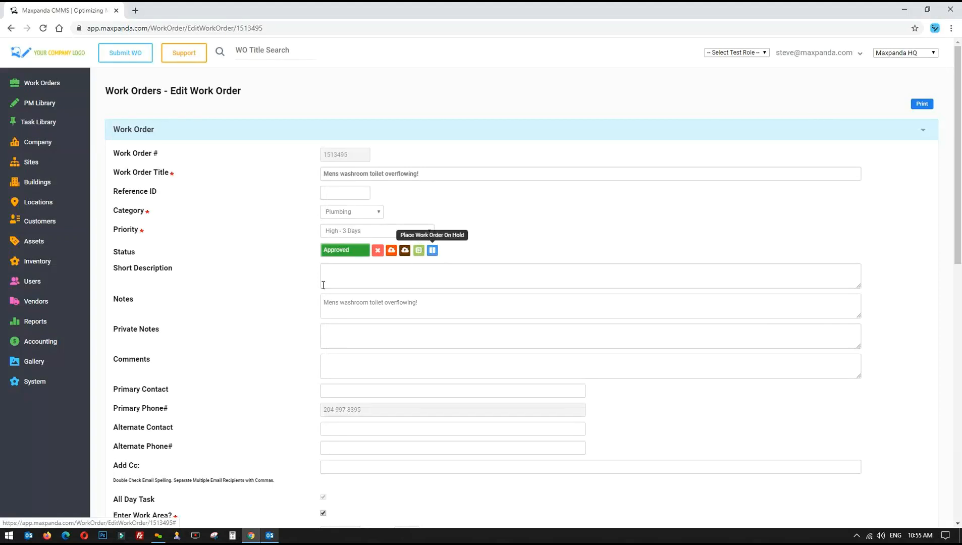
scroll(285, 307, "down", 3)
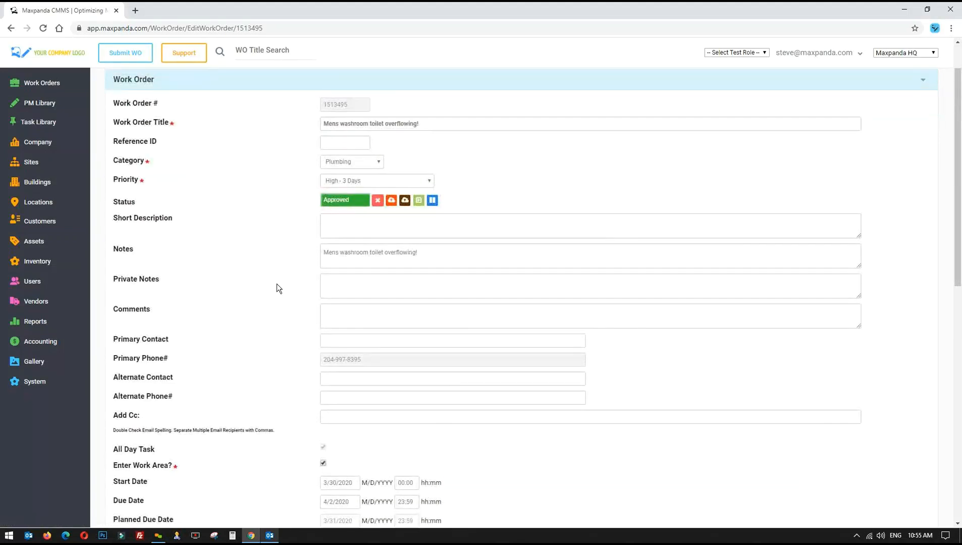
Enter the comment 'replaced metal handle working fine' on the work order
left_click(349, 315)
type("replaced met")
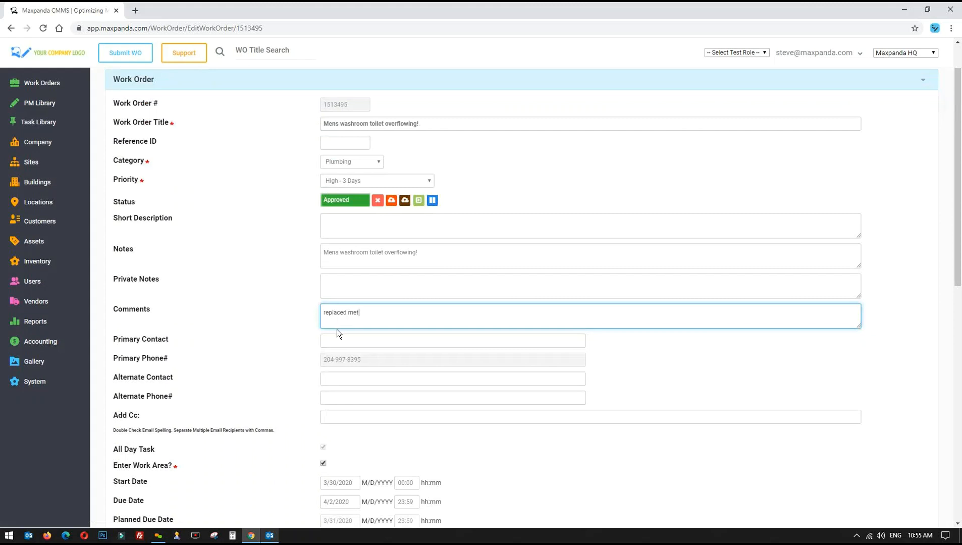
type("al handle working fine")
left_click_drag(419, 314, 303, 318)
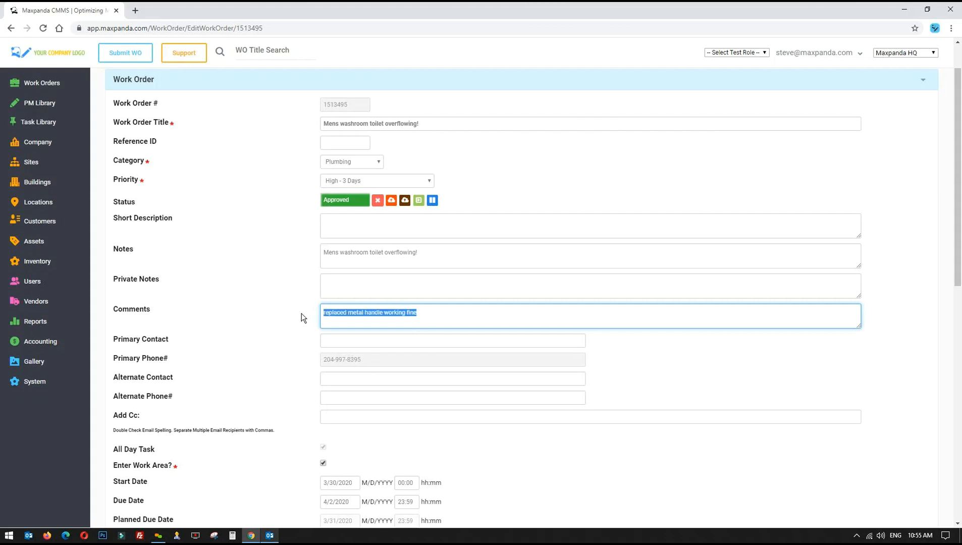
left_click(264, 286)
Expand the Tasks section, which lists no tasks
scroll(264, 285, "down", 4)
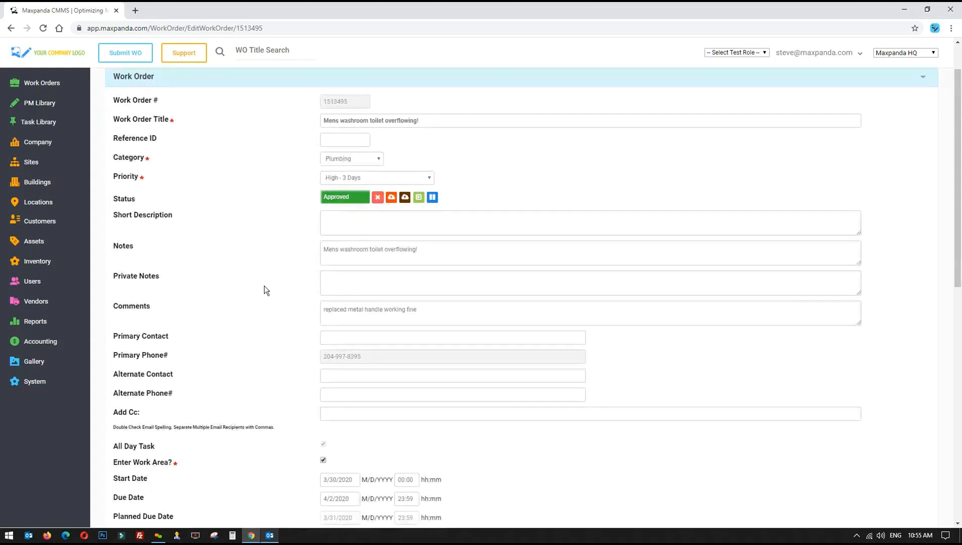
scroll(264, 285, "down", 5)
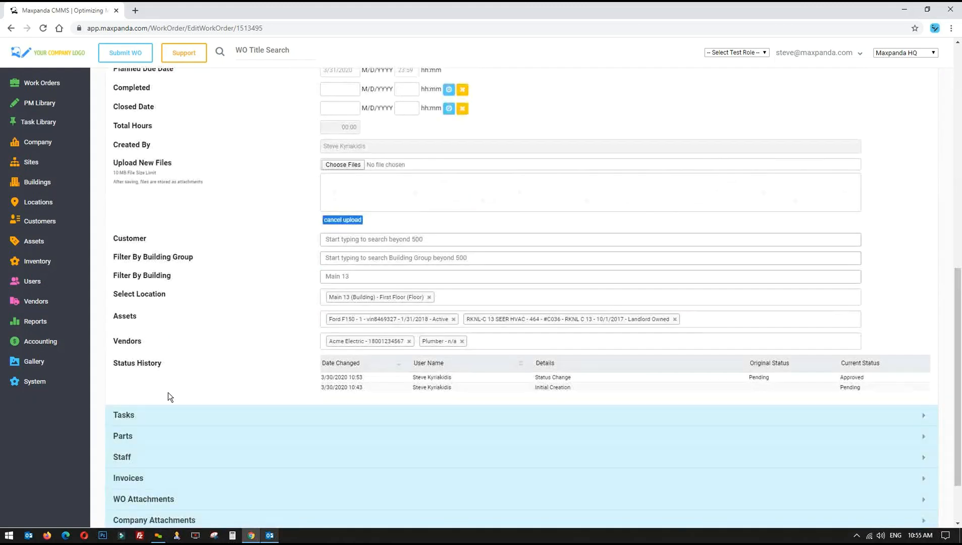
left_click(167, 413)
Log Active Labor Hours of 02:55, 01:55 and 03:55 for the three staff rows
left_click_drag(115, 215, 408, 214)
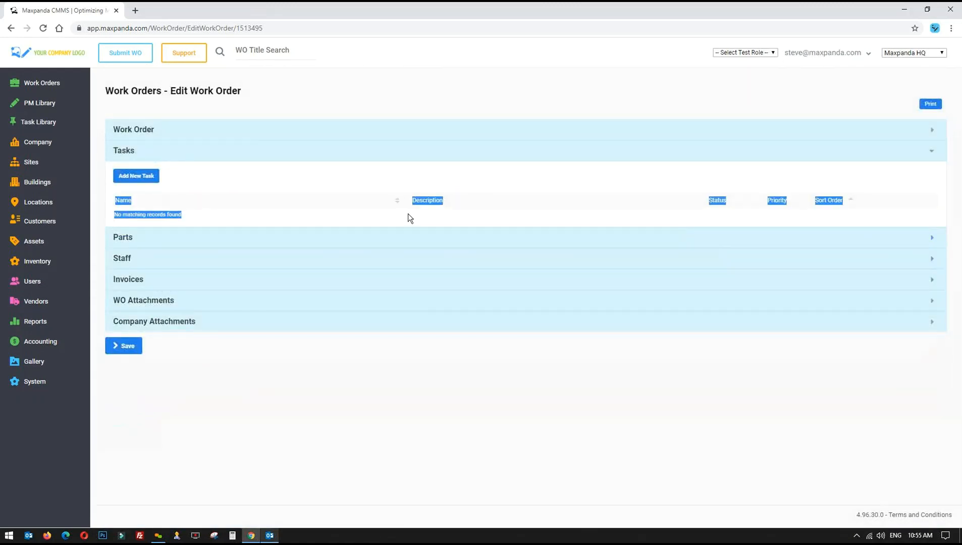
left_click(150, 250)
left_click(150, 237)
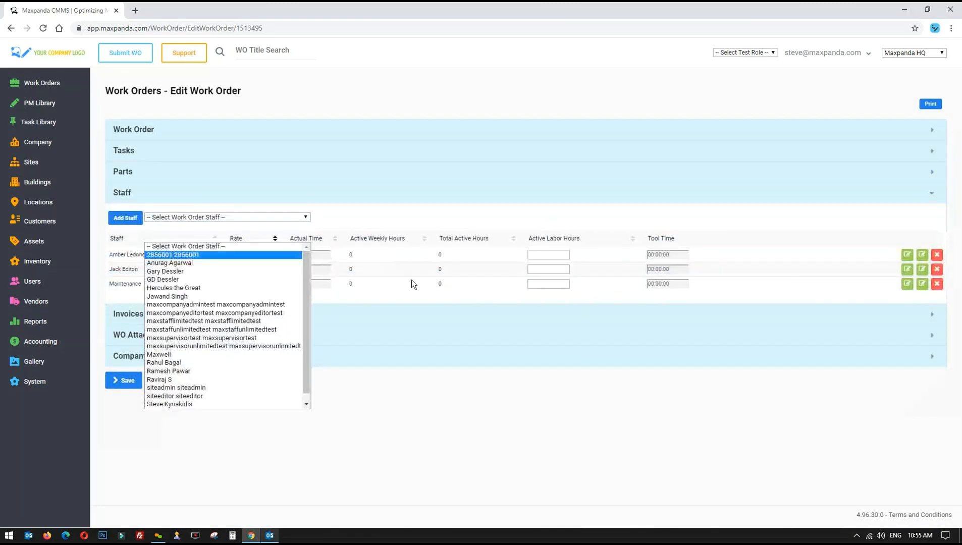
left_click(559, 258)
left_click(567, 281)
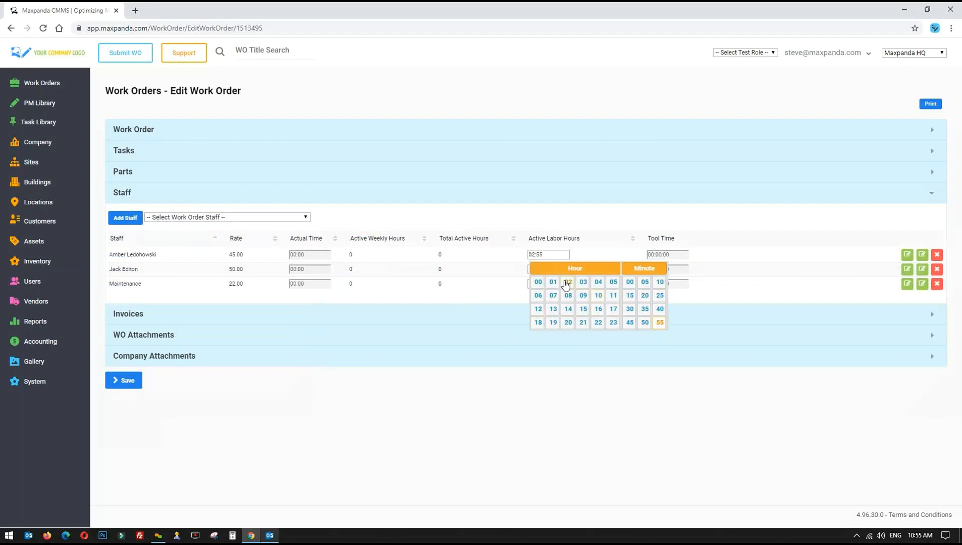
left_click(543, 270)
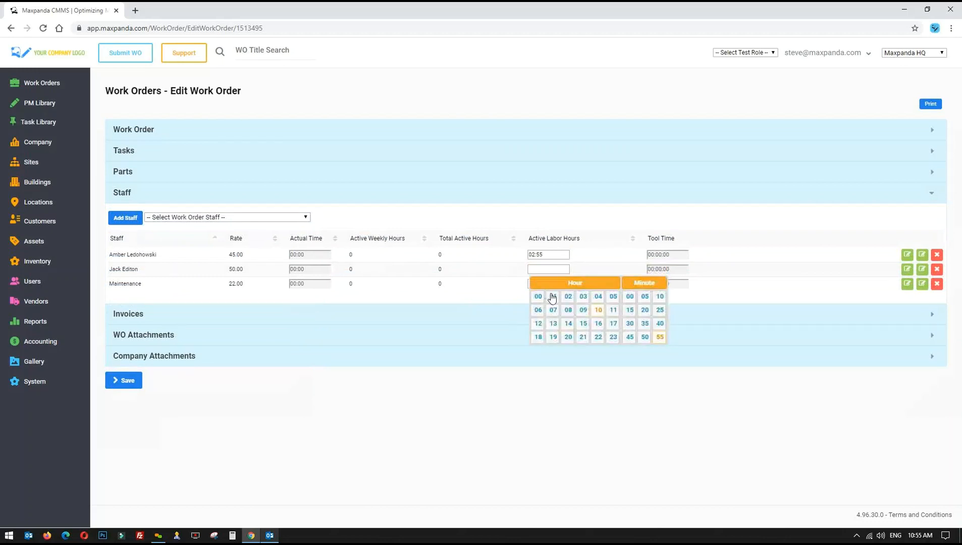
left_click(552, 296)
left_click(545, 284)
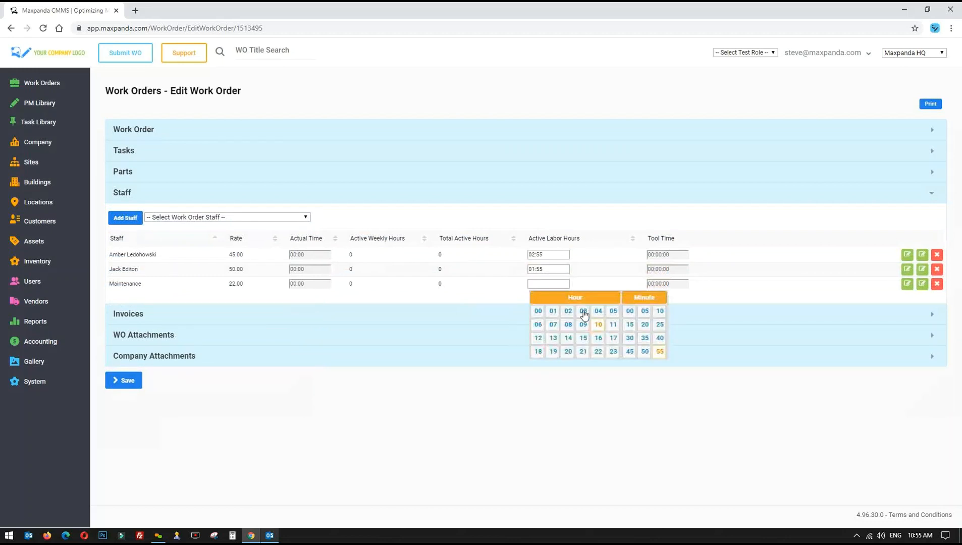
left_click(583, 311)
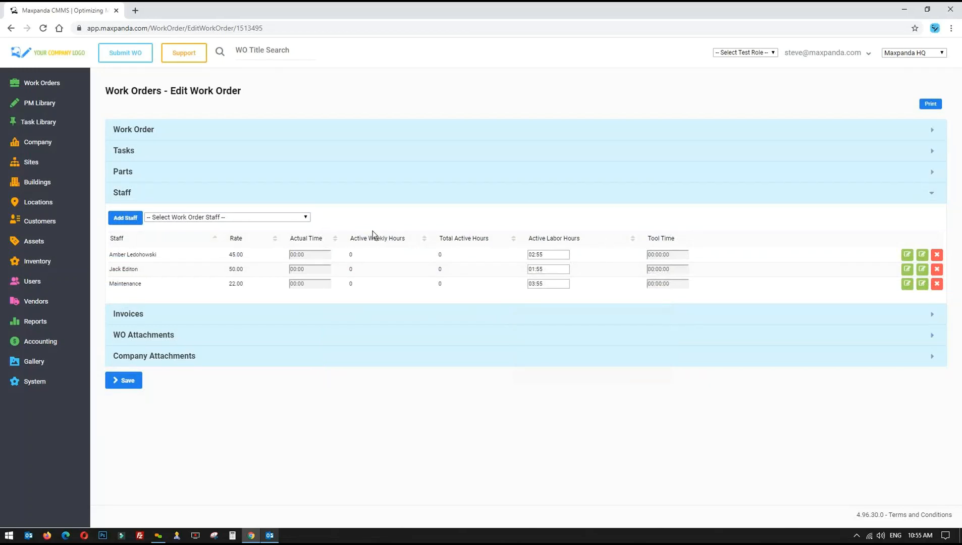
Allocate 1 of each part, then expand the Invoices section
left_click(121, 171)
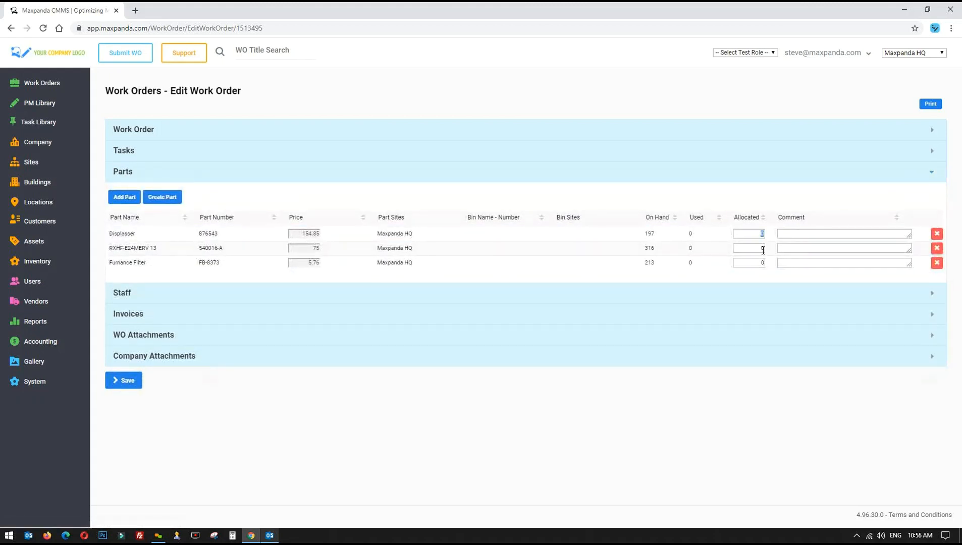
type("1")
left_click(761, 263)
type("1")
left_click(148, 318)
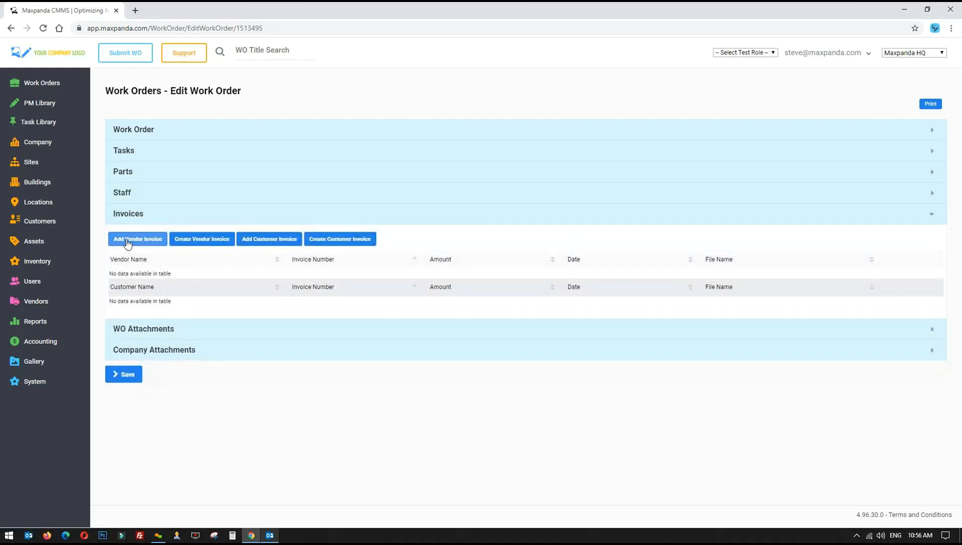
Attach the Acme Electric vendor invoice for 409.50 to the work order
left_click(128, 242)
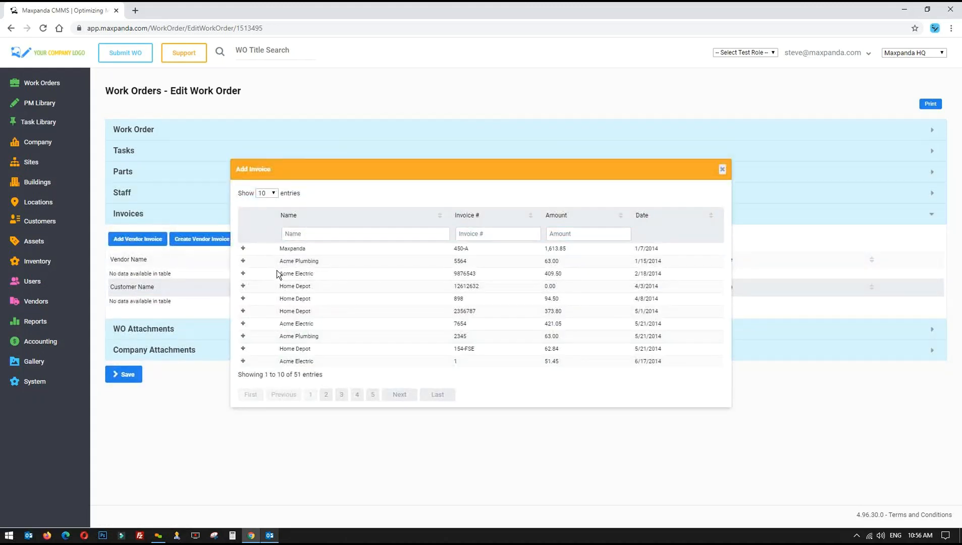
left_click_drag(277, 272, 666, 271)
left_click_drag(538, 273, 327, 279)
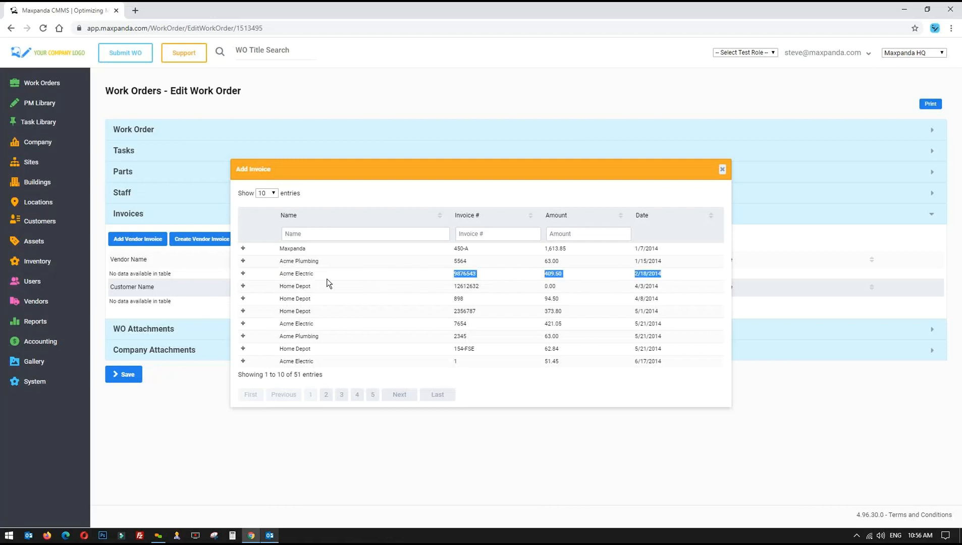
left_click(243, 274)
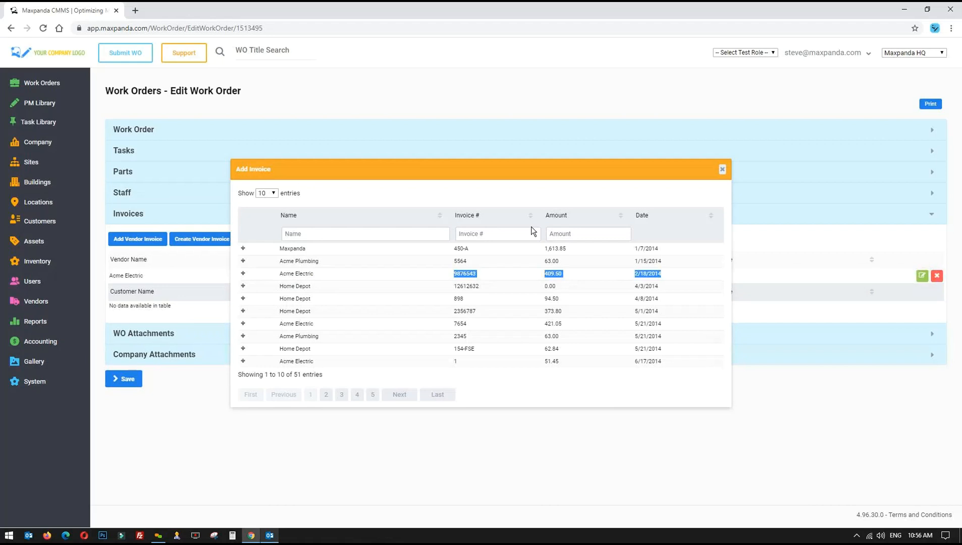
left_click(722, 170)
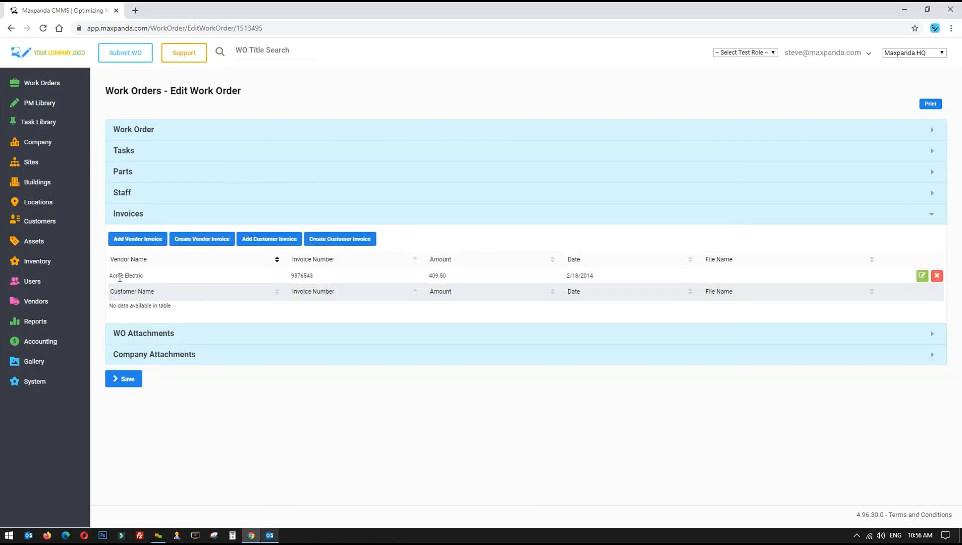
Dismiss the test-role list without choosing, then expand the main Work Order details
left_click_drag(109, 275, 324, 276)
left_click(752, 53)
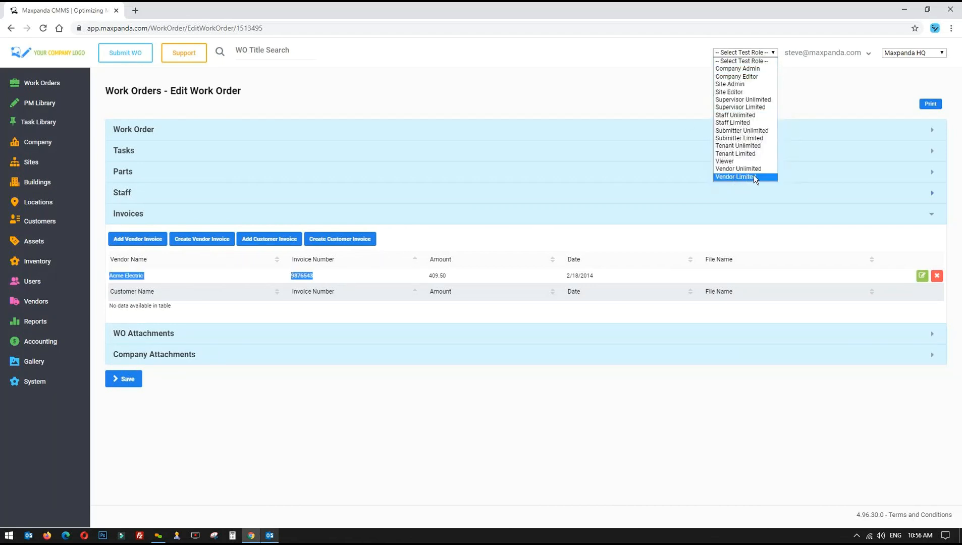
left_click(485, 79)
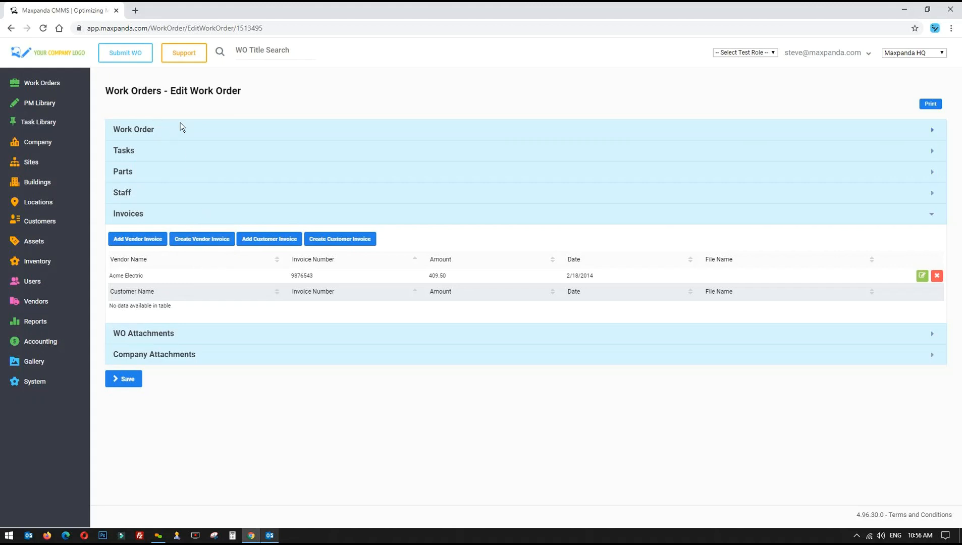
left_click(123, 133)
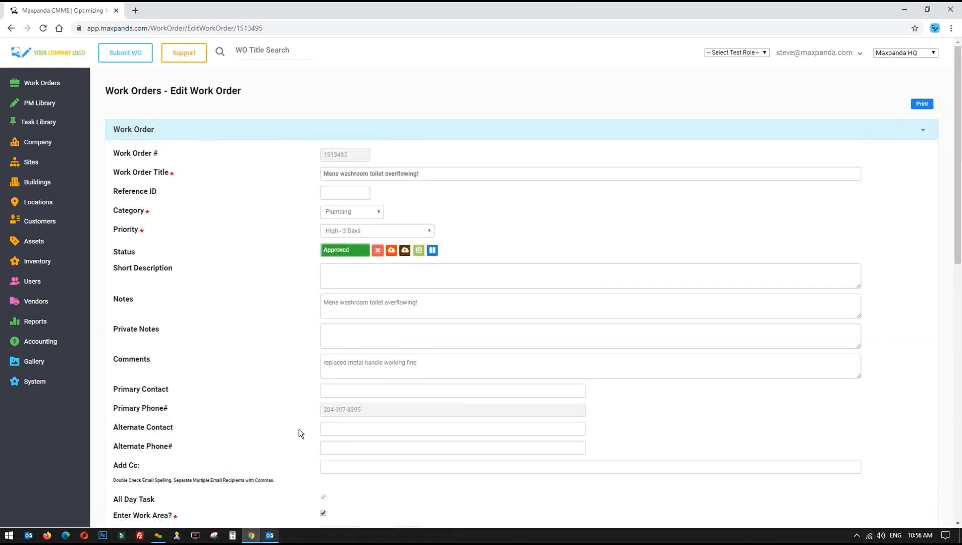
Review work order 1513495's Parts, Staff, Invoices and main Work Order sections
scroll(281, 360, "down", 15)
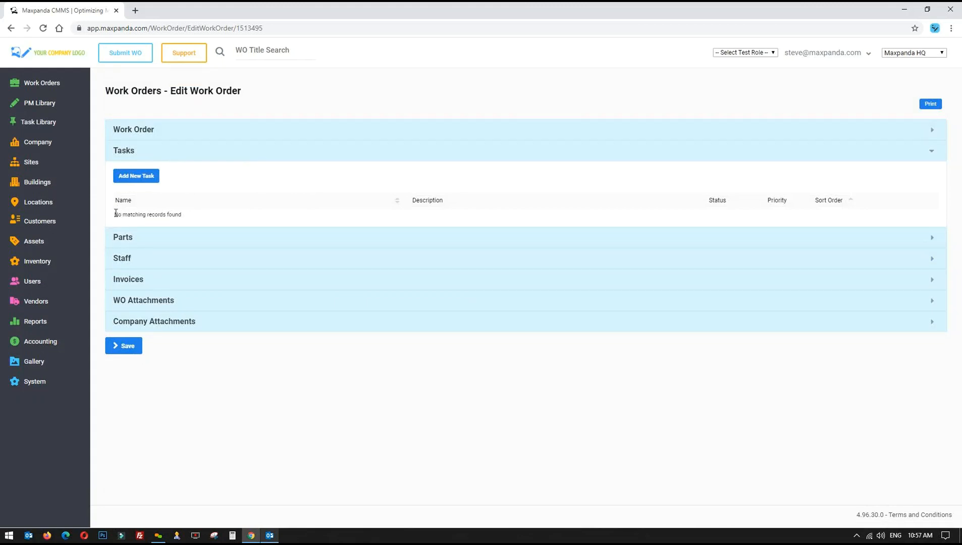
left_click_drag(115, 215, 203, 223)
left_click(171, 237)
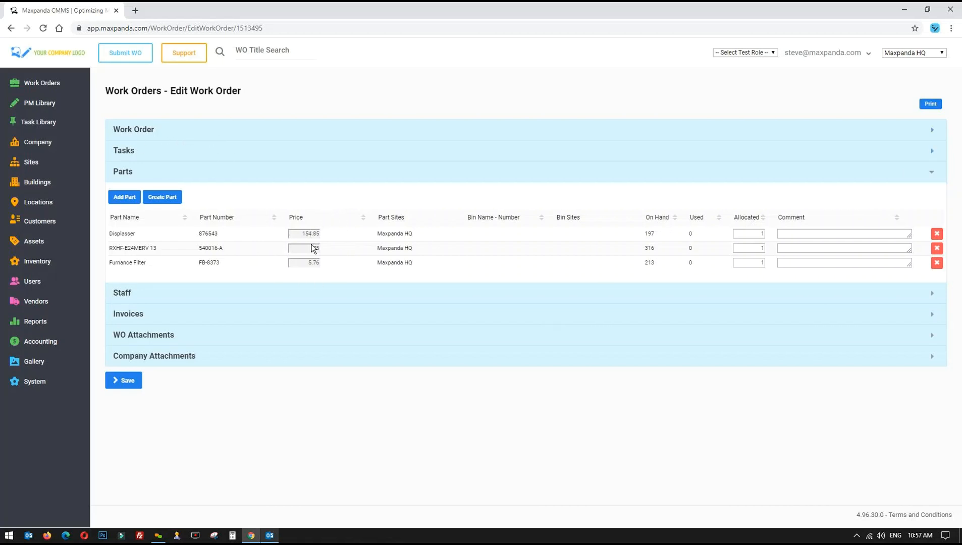
left_click(132, 293)
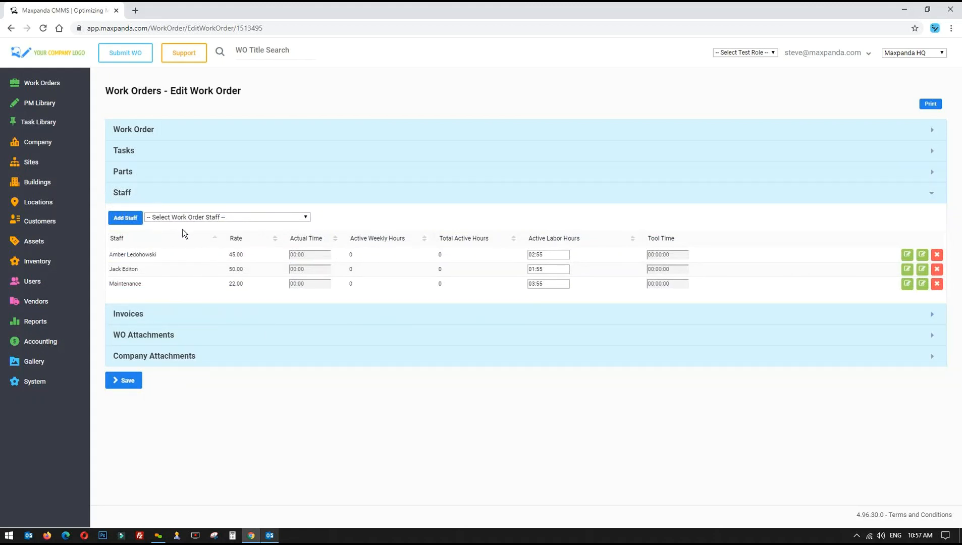
left_click(136, 319)
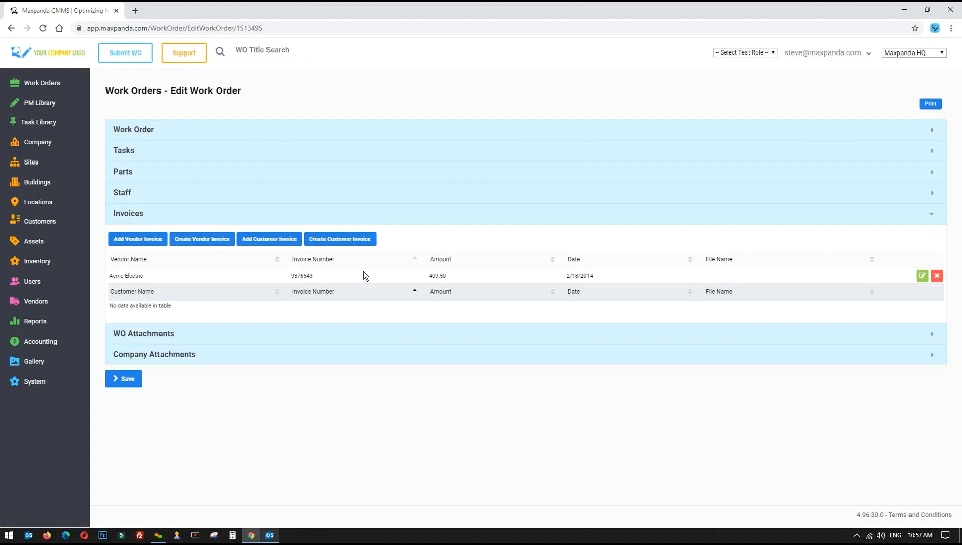
left_click(193, 129)
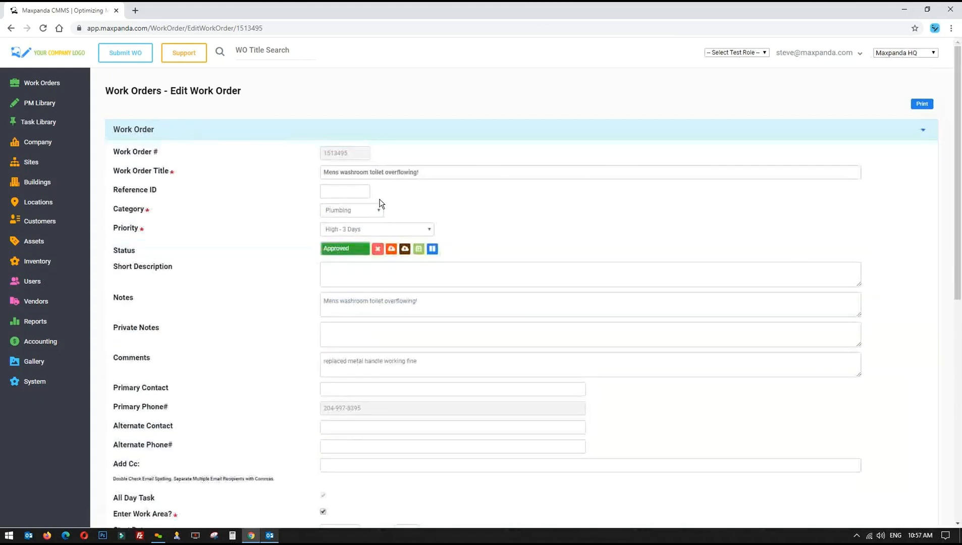
Cancel the first close attempt, then close work order 1513495 with no comment
left_click(405, 251)
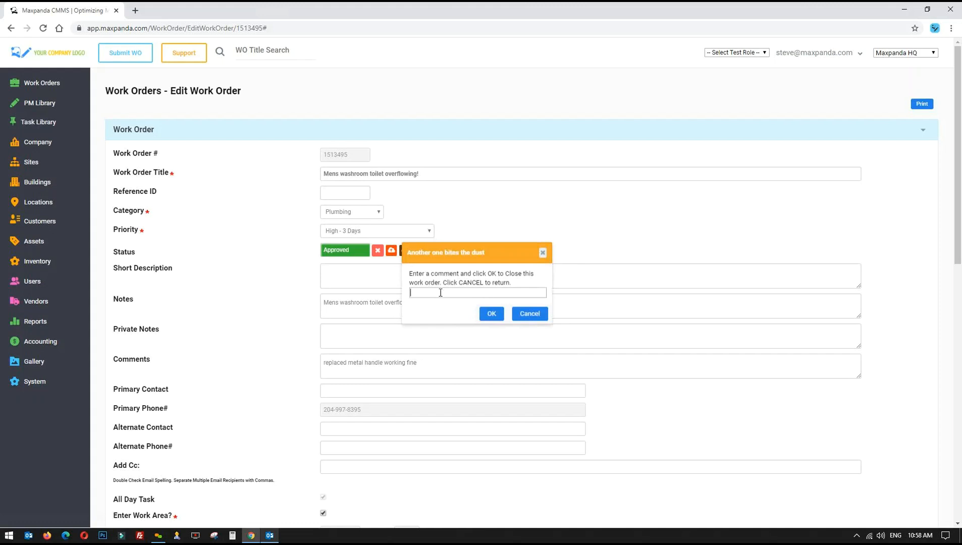
left_click(529, 314)
scroll(627, 418, "down", 10)
scroll(627, 419, "down", 2)
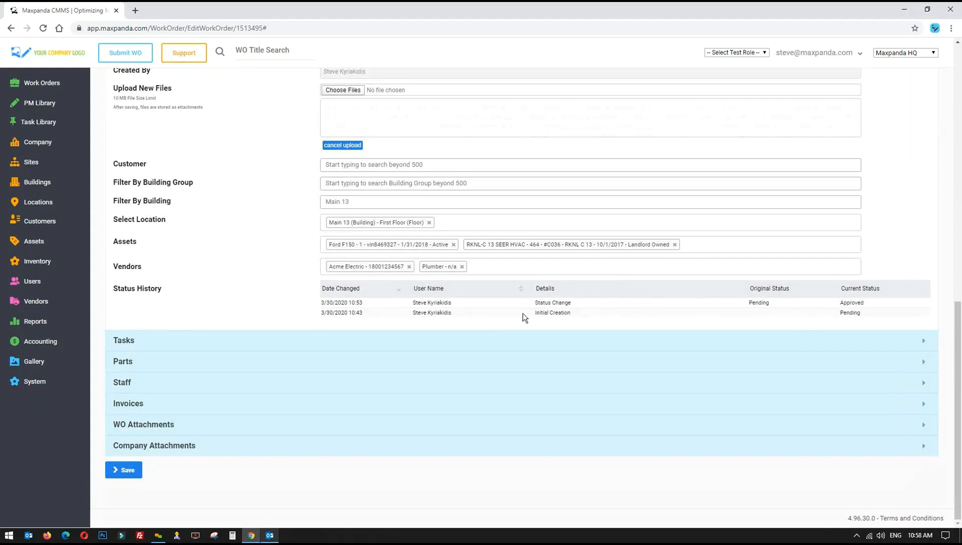
scroll(574, 318, "up", 12)
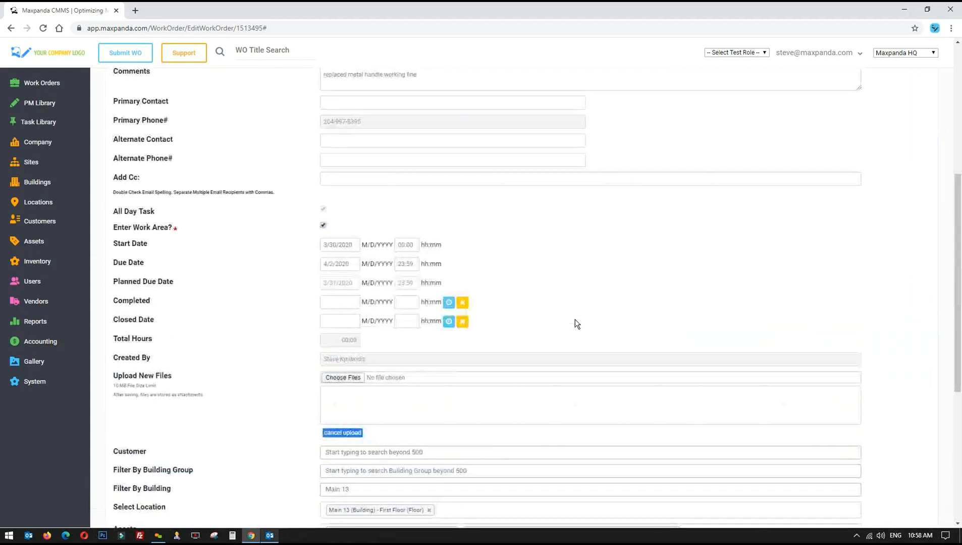
left_click(407, 252)
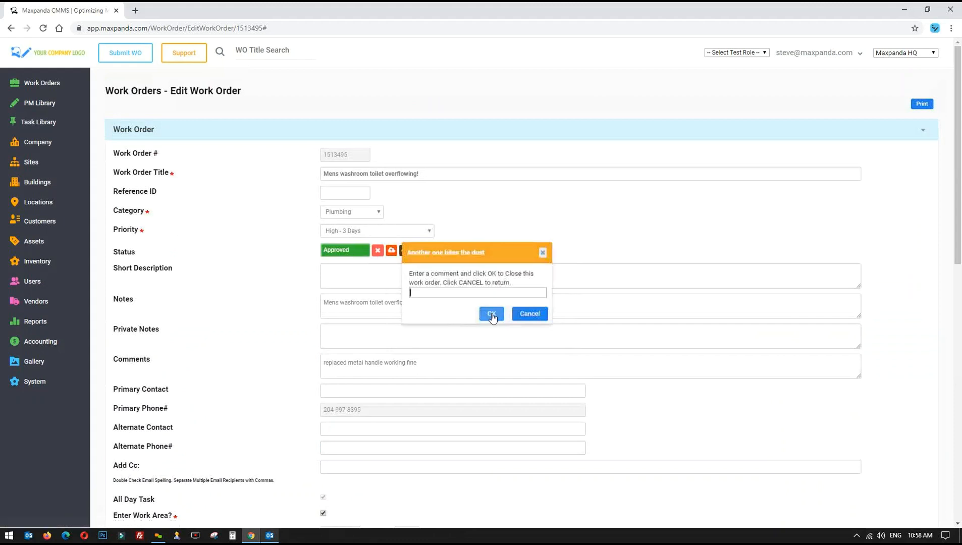
left_click(489, 315)
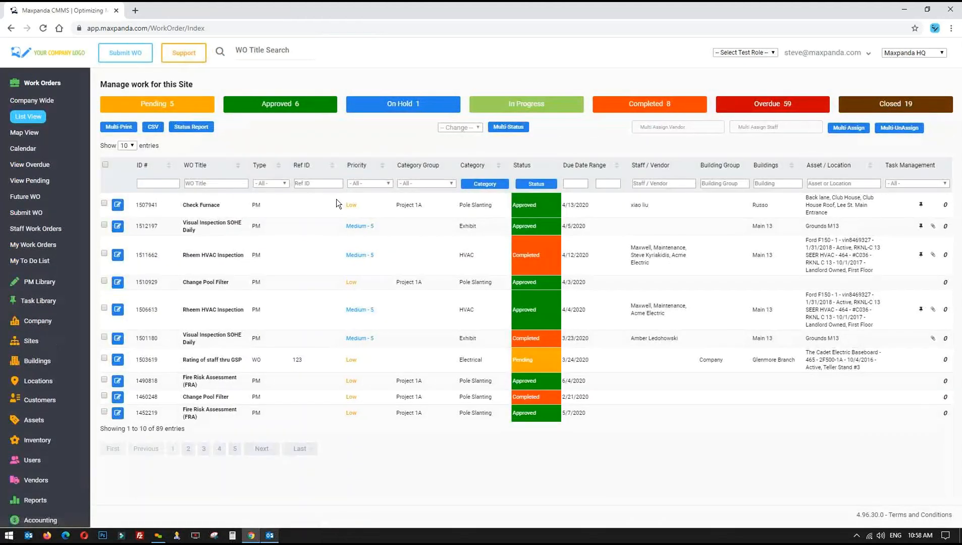
Include Closed in the status filter and check the closed toilet-overflow order
left_click(538, 185)
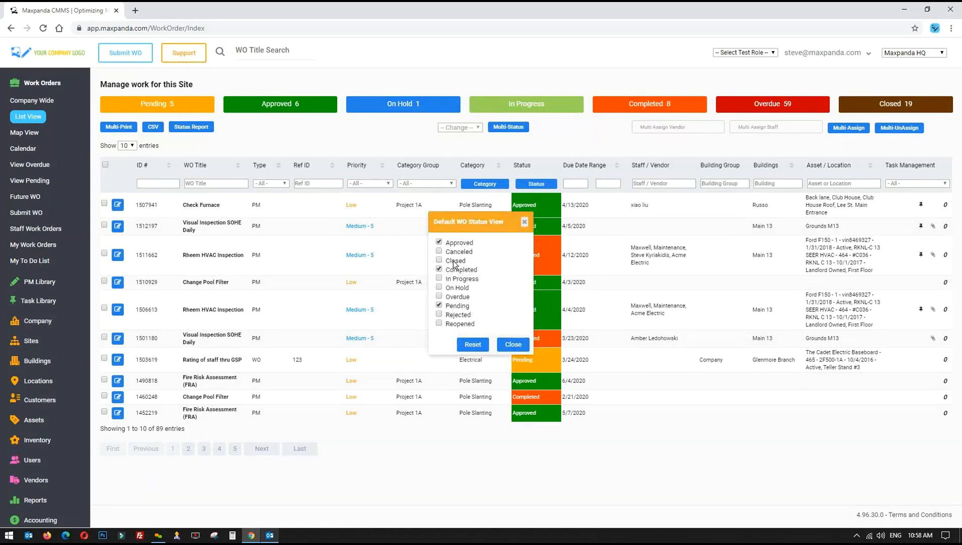
left_click(512, 344)
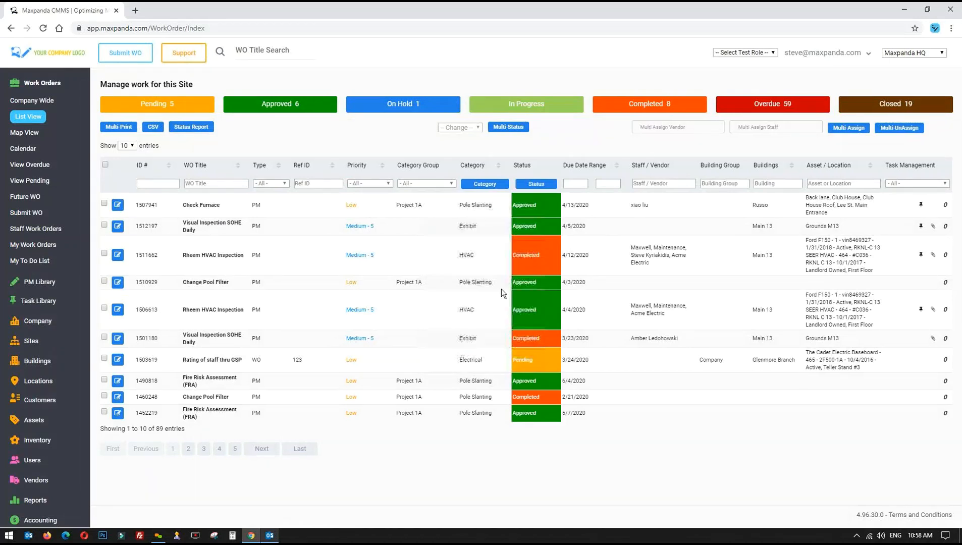
left_click_drag(174, 206, 610, 220)
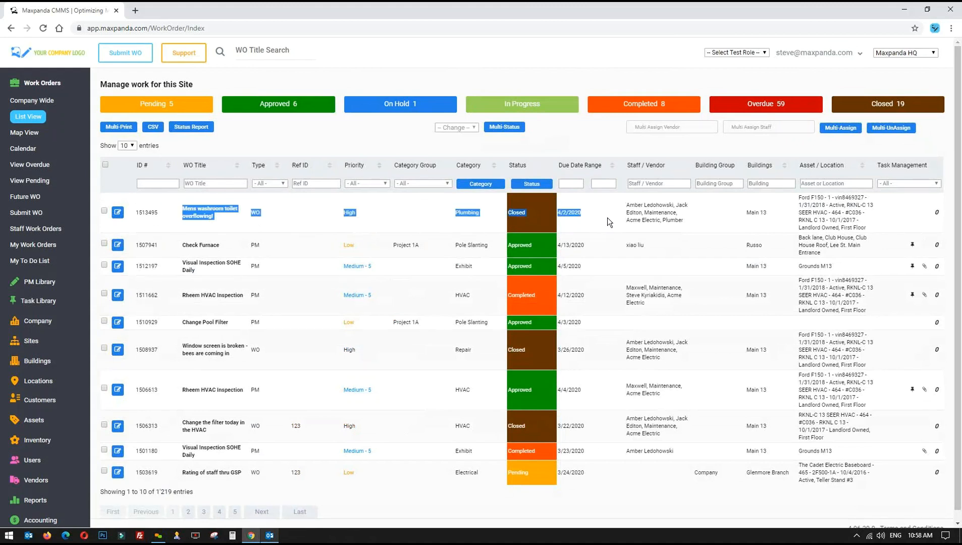
left_click_drag(607, 216, 189, 208)
left_click_drag(626, 208, 683, 219)
left_click_drag(685, 220, 648, 207)
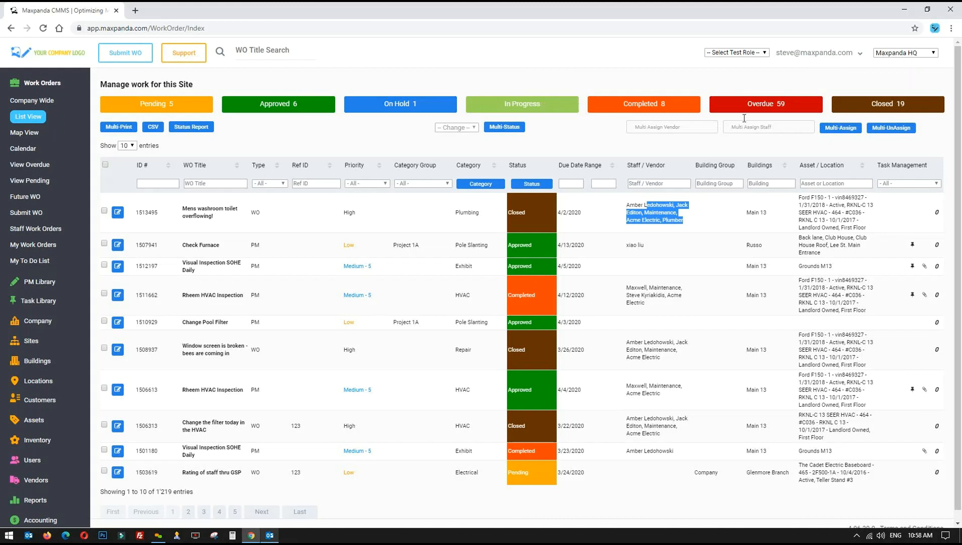
left_click(687, 216)
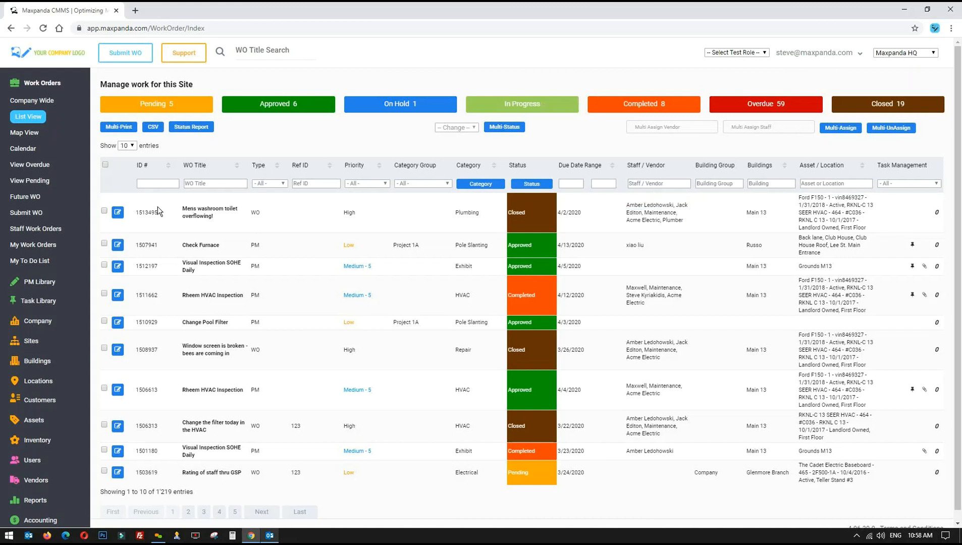
Remove Closed from the status filter and reload the work order list
left_click(532, 183)
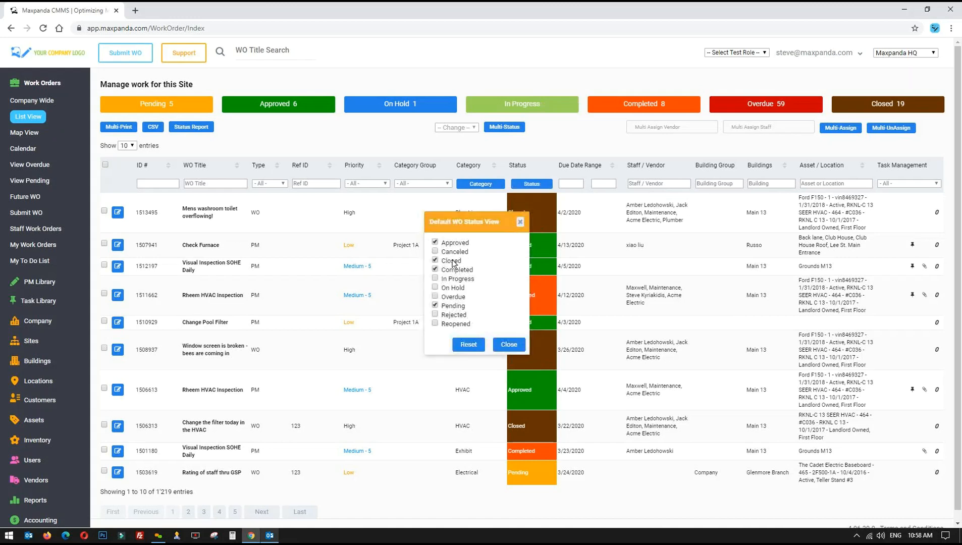
left_click_drag(452, 260, 455, 262)
left_click(508, 344)
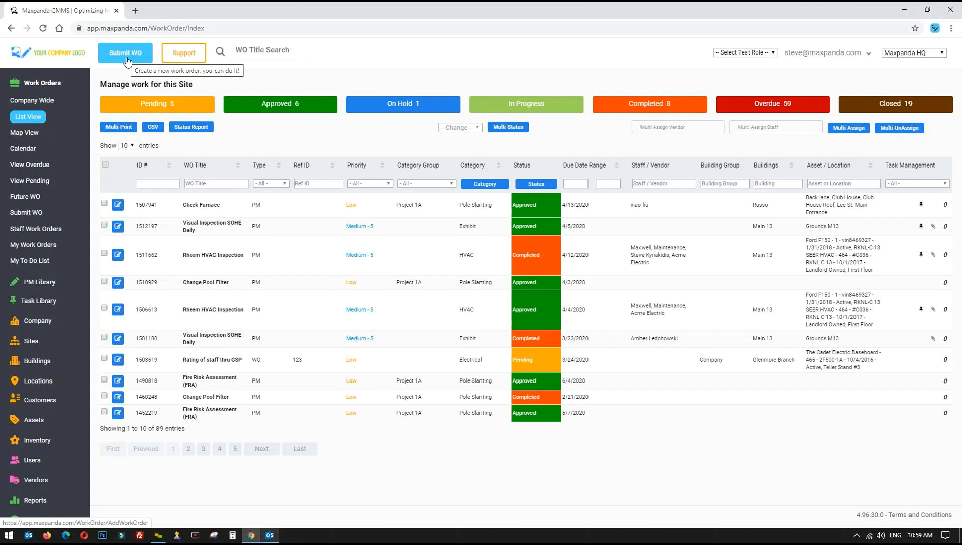
Expand and collapse the Company settings, then expand the PM Library menu
left_click(33, 322)
scroll(30, 197, "down", 1)
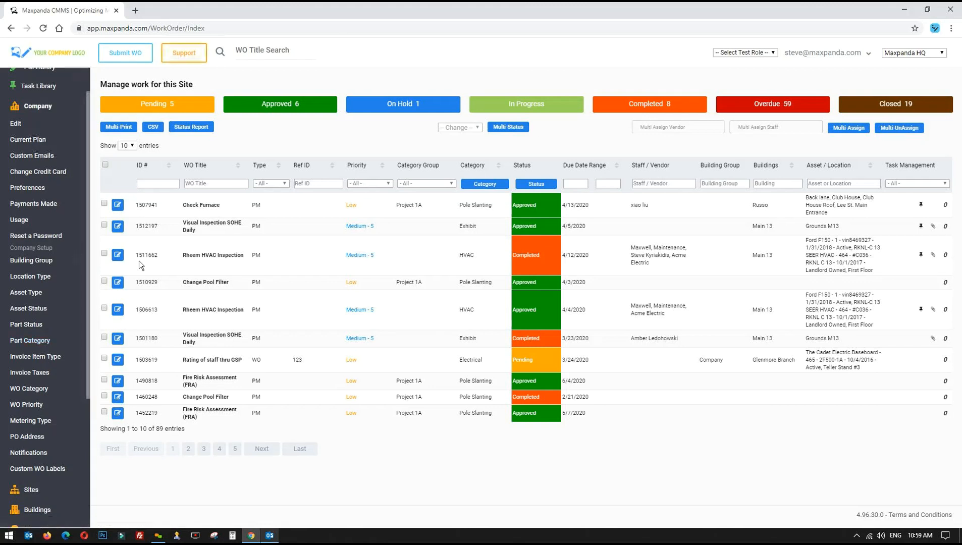
left_click(44, 108)
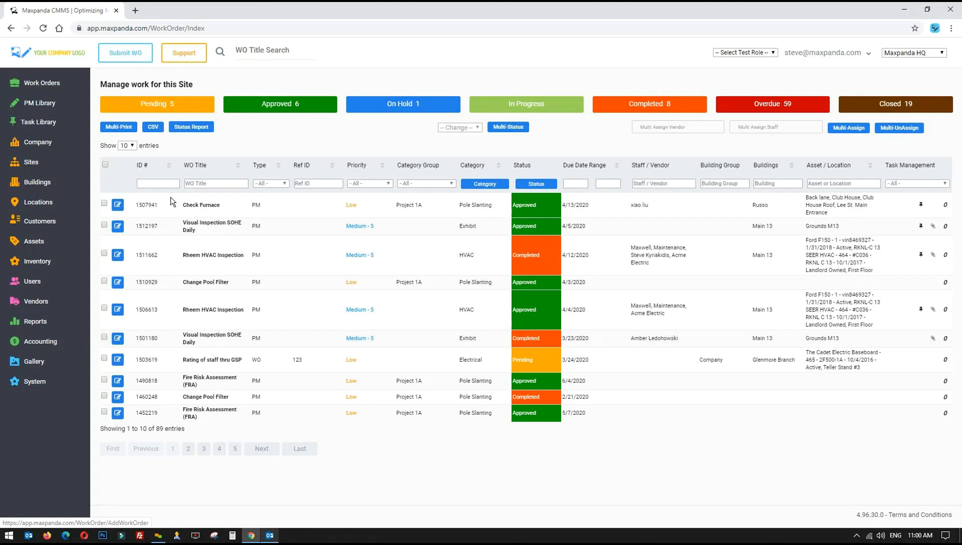
left_click(35, 105)
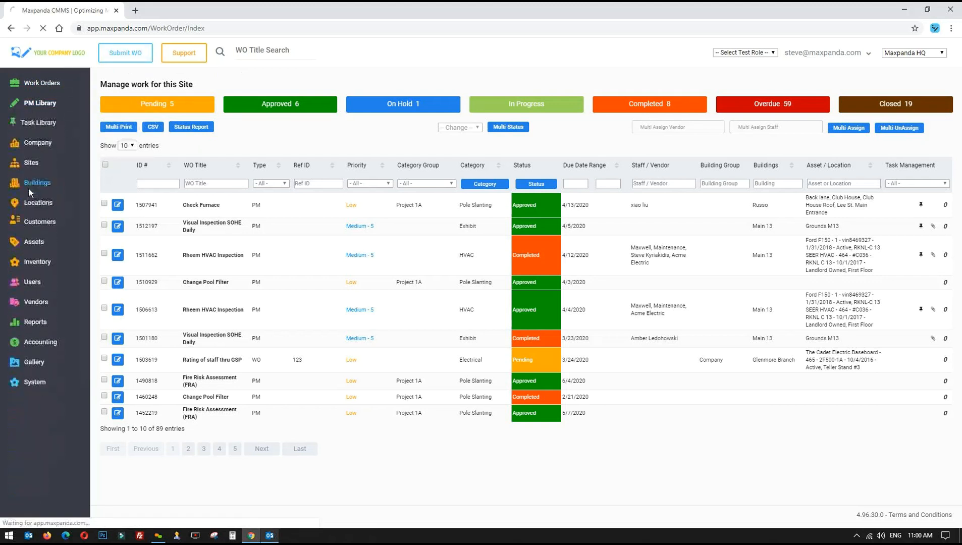
From the active PM schedules, open PM 188 Rheem HVAC Inspection for editing
left_click(43, 186)
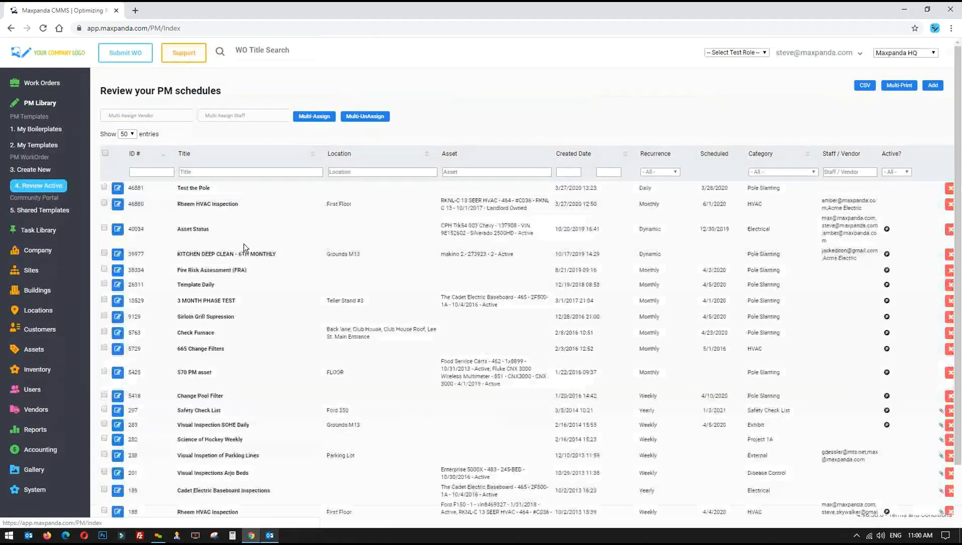
scroll(297, 339, "down", 2)
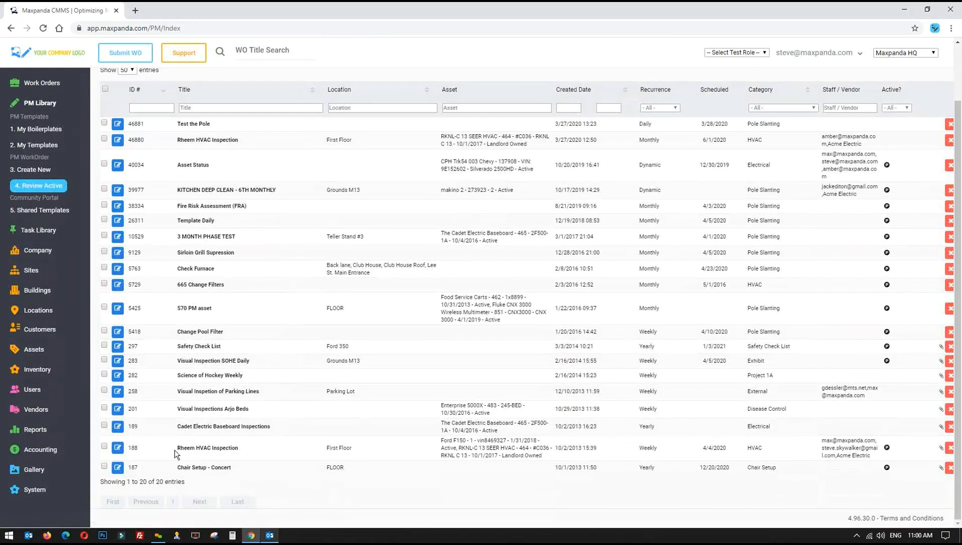
left_click_drag(176, 448, 596, 455)
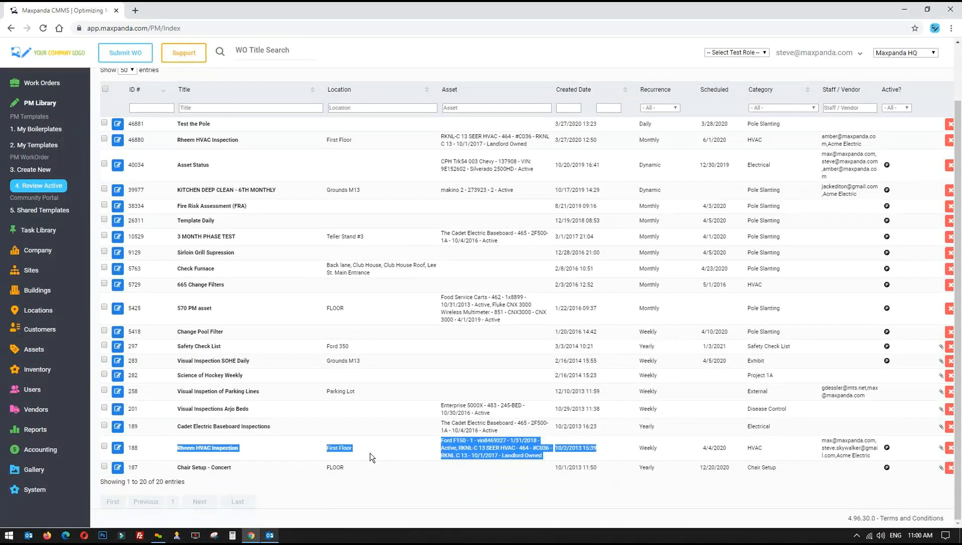
left_click(118, 449)
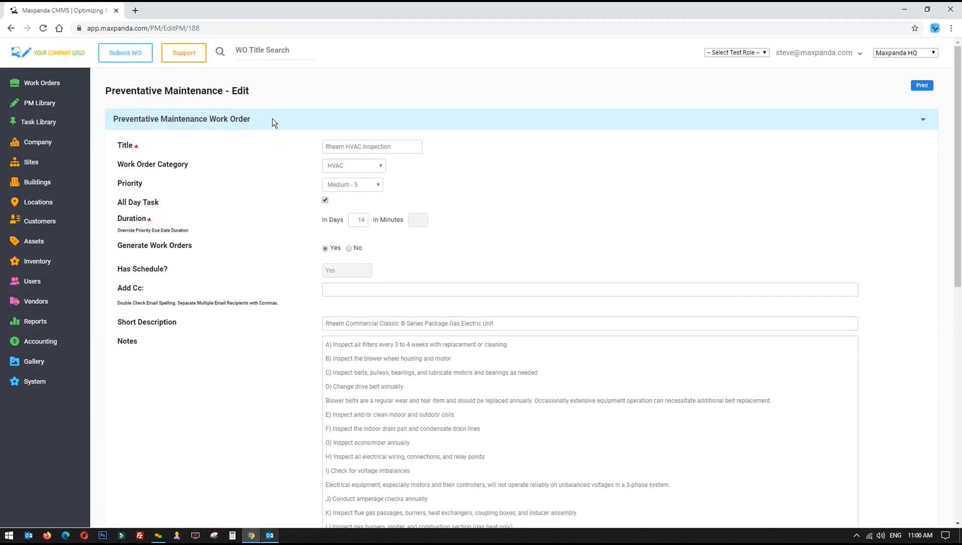
left_click(272, 120)
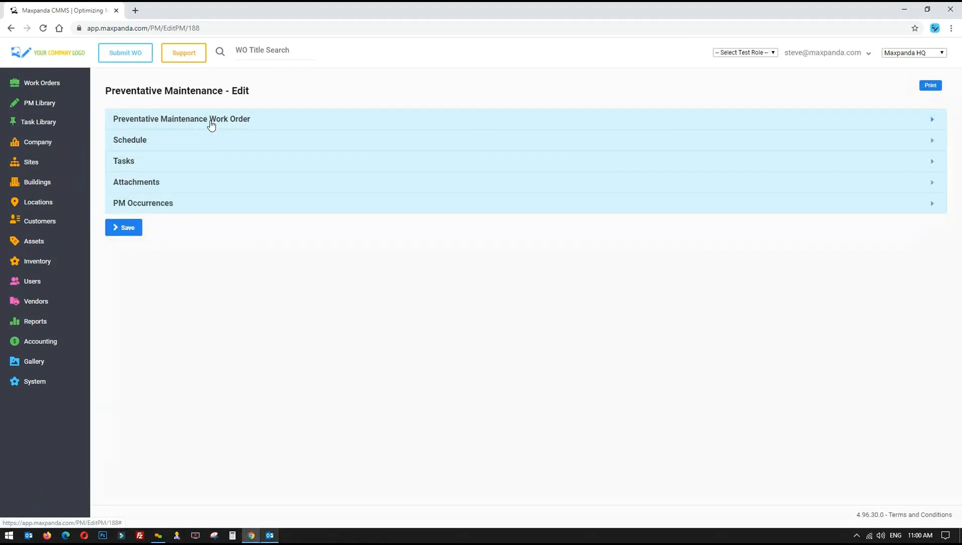
left_click(210, 121)
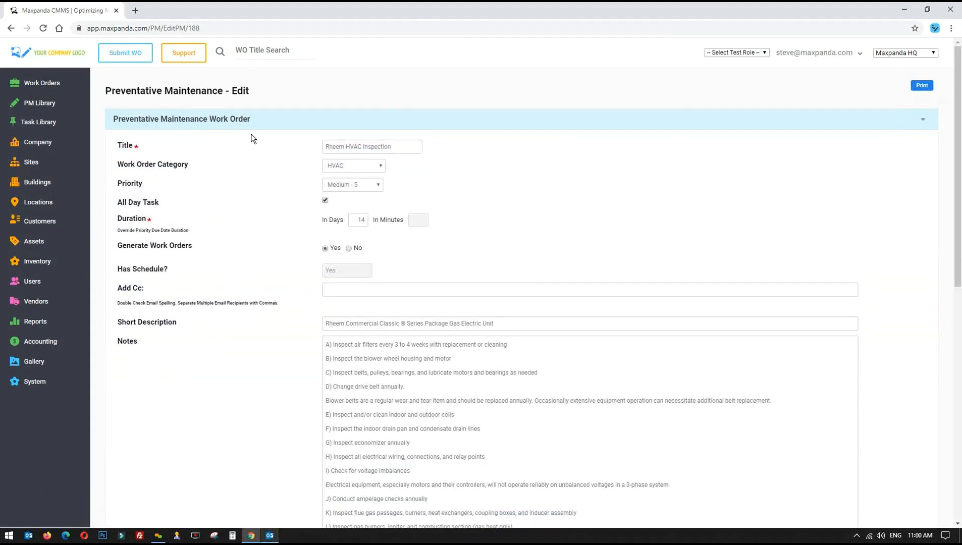
left_click(242, 121)
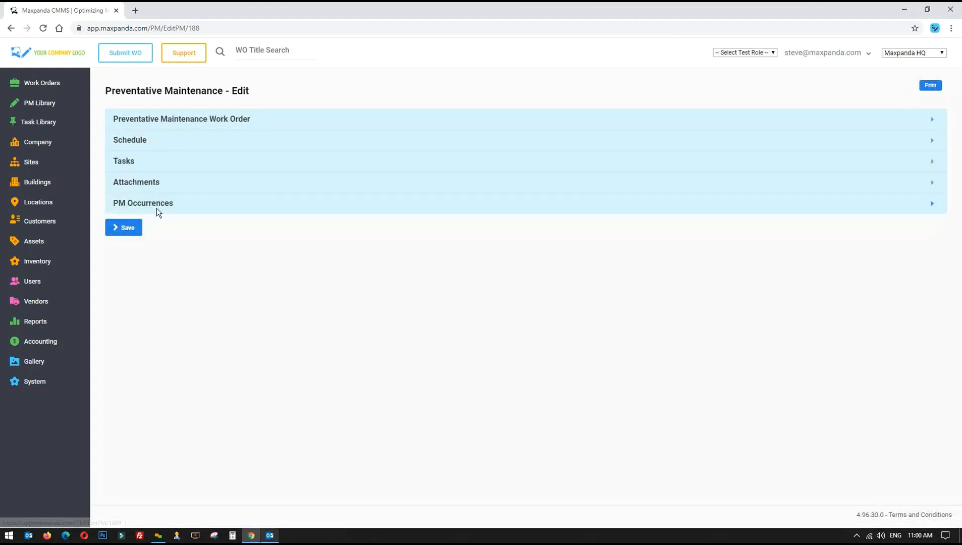
left_click(155, 122)
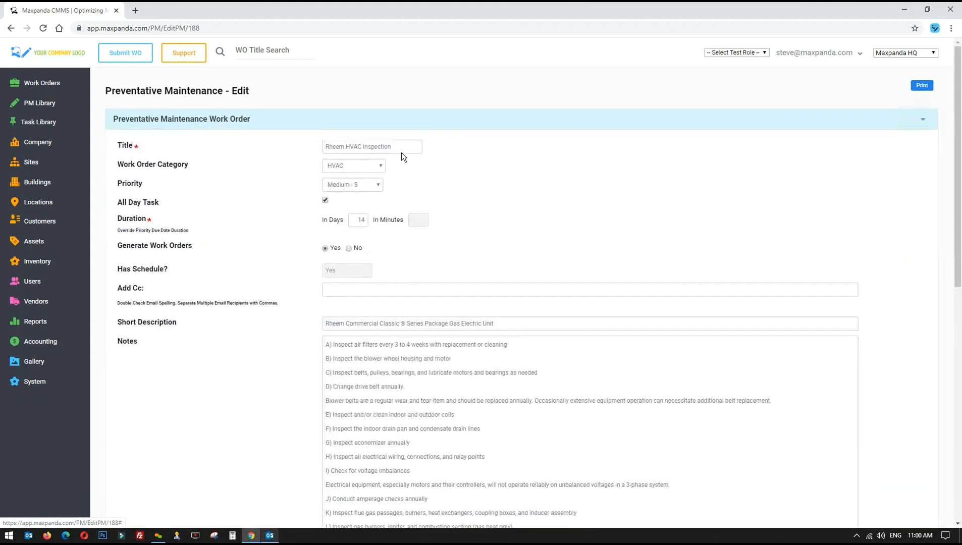
left_click_drag(401, 152, 286, 144)
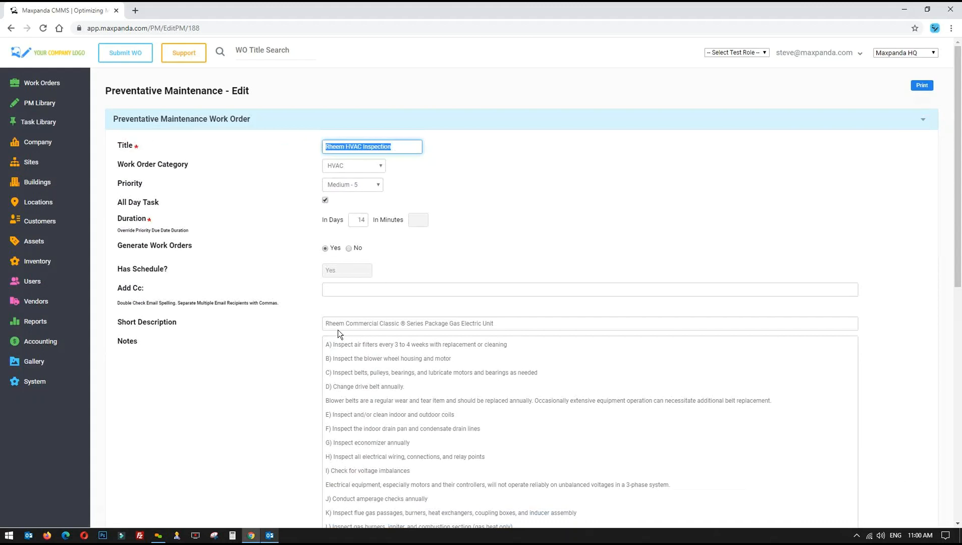
left_click_drag(328, 322, 515, 323)
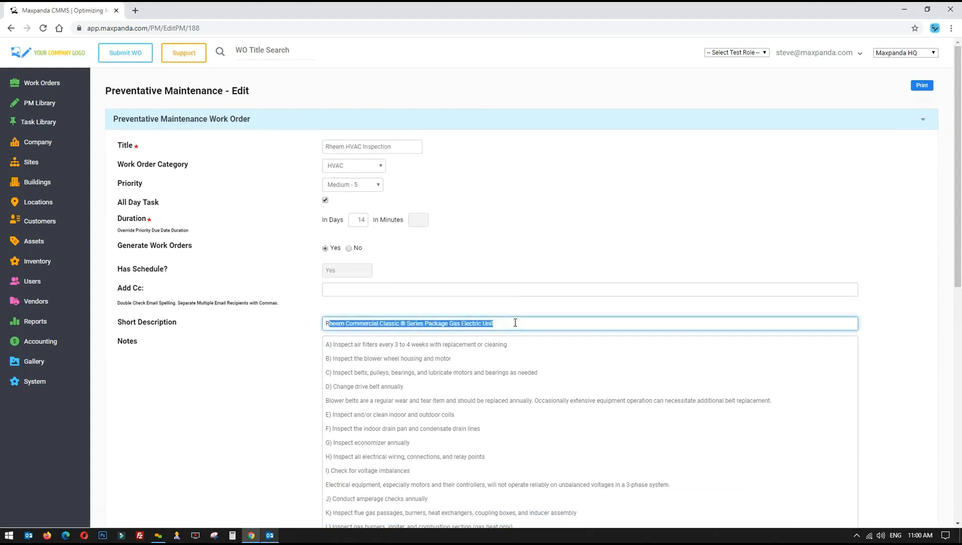
left_click(520, 216)
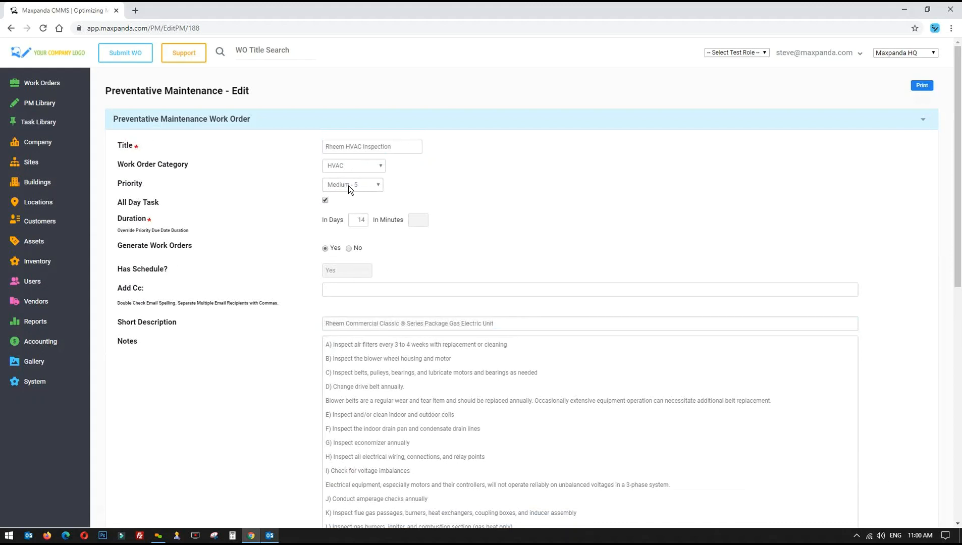
left_click(365, 185)
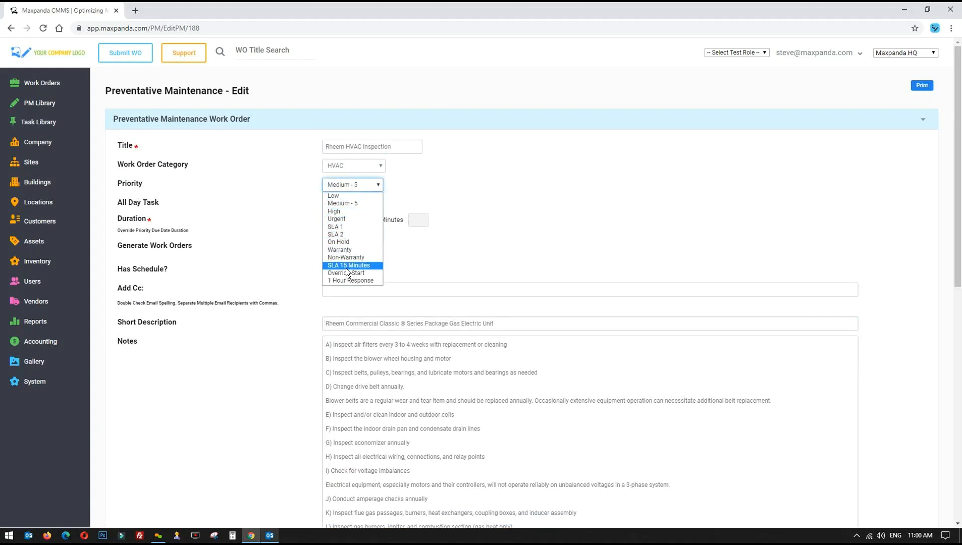
left_click(392, 272)
double_click(359, 220)
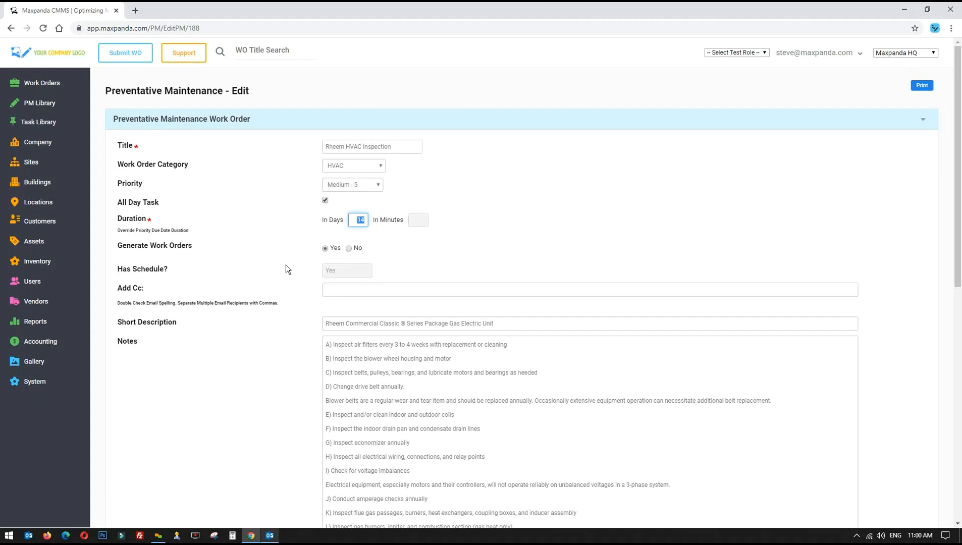
left_click(256, 299)
scroll(254, 300, "down", 2)
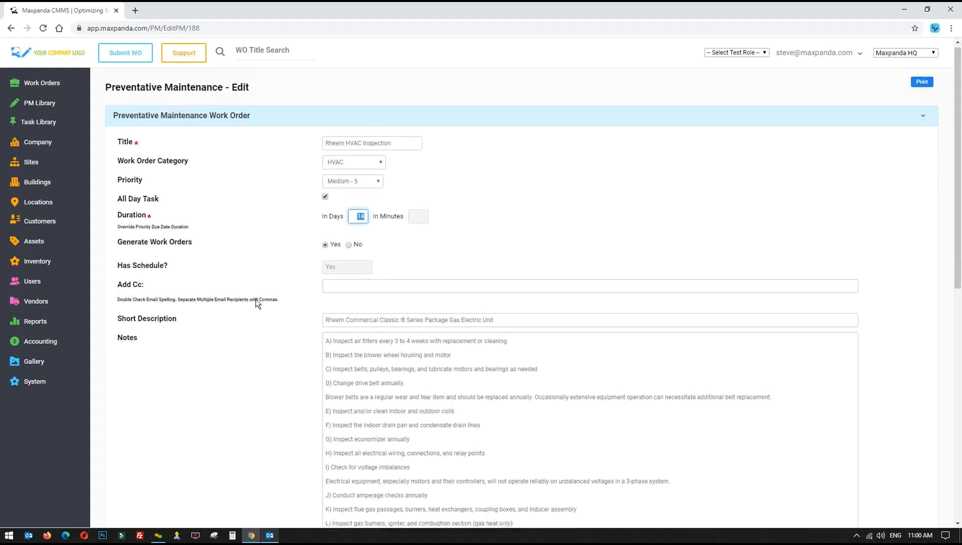
scroll(252, 297, "down", 2)
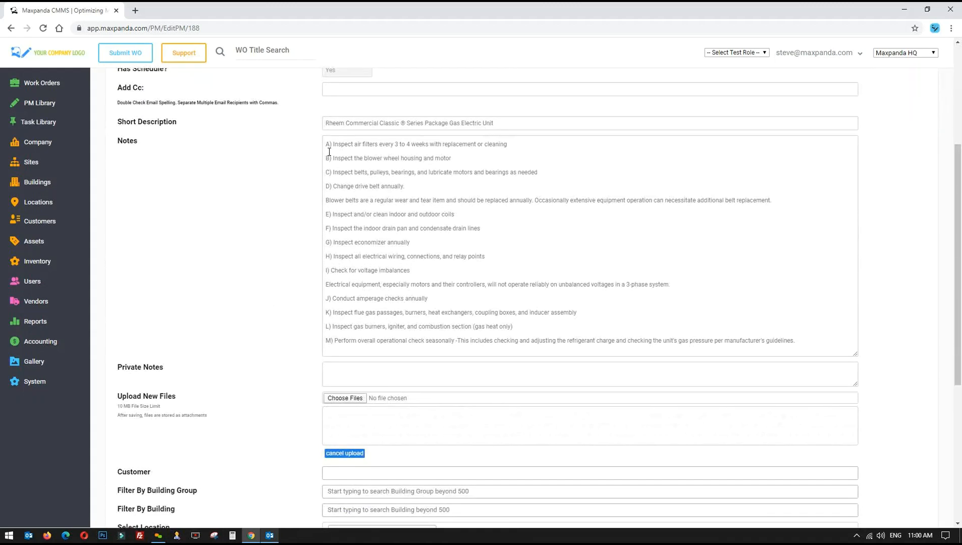
left_click_drag(325, 143, 818, 340)
left_click(817, 340)
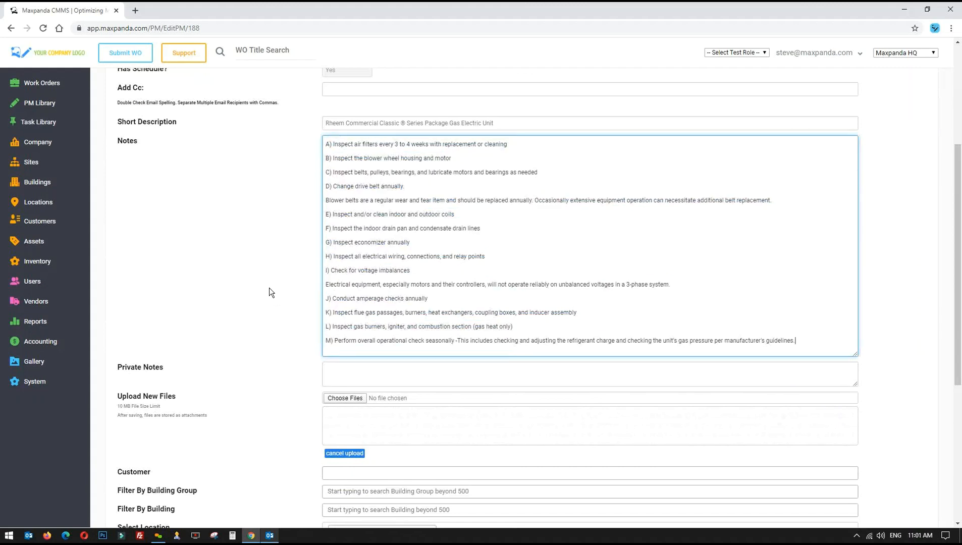
scroll(355, 242, "down", 3)
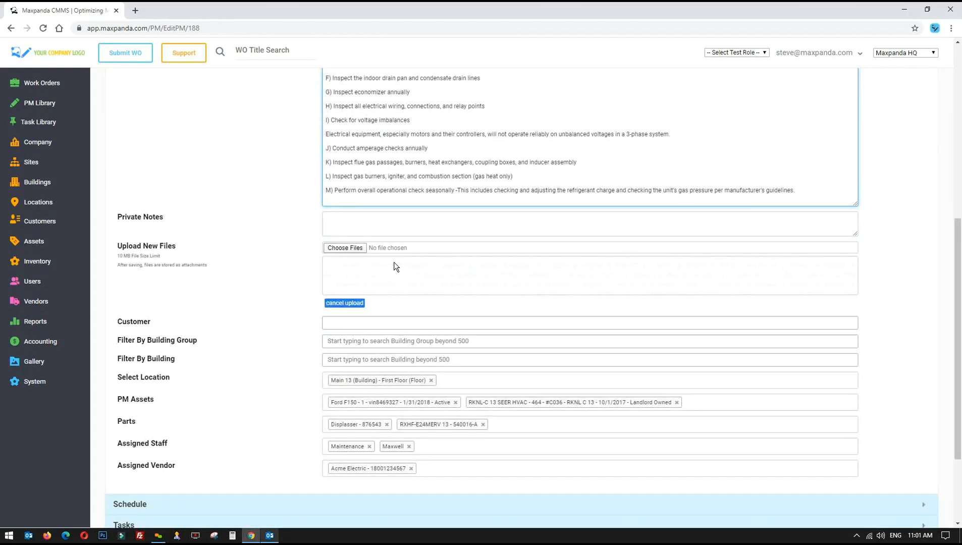
scroll(242, 275, "down", 3)
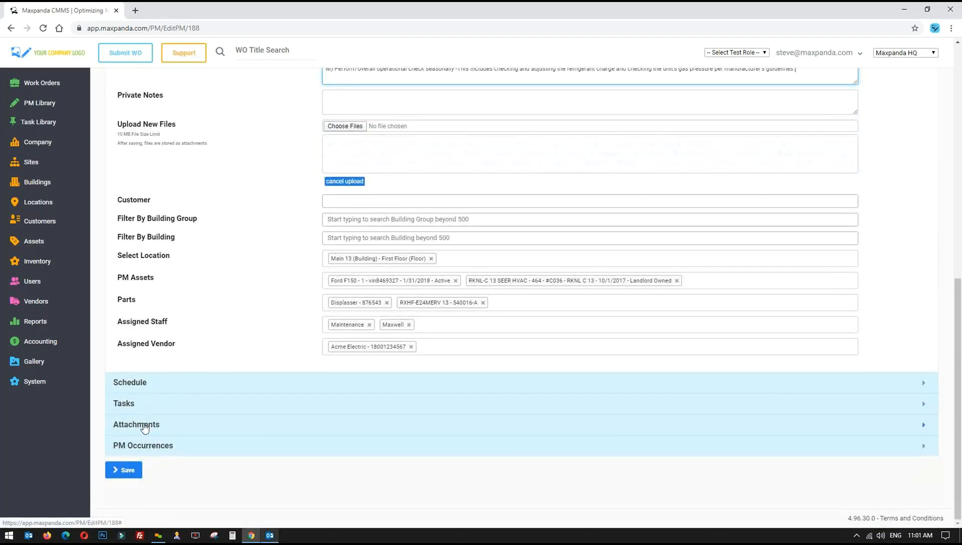
scroll(301, 212, "up", 3)
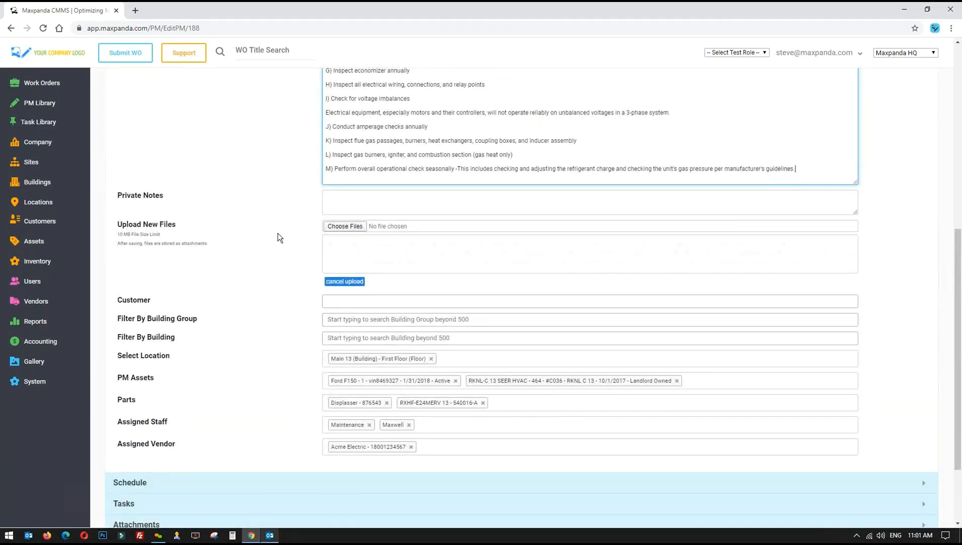
scroll(277, 233, "down", 3)
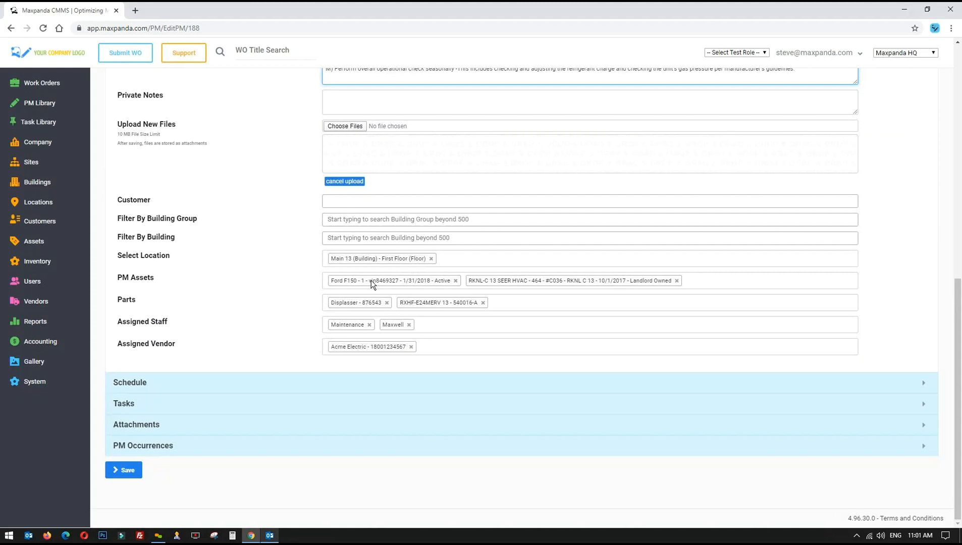
Remove the Ford F150 asset and the Displasser and RXHF-E24MERV 13 parts from the PM
left_click(455, 281)
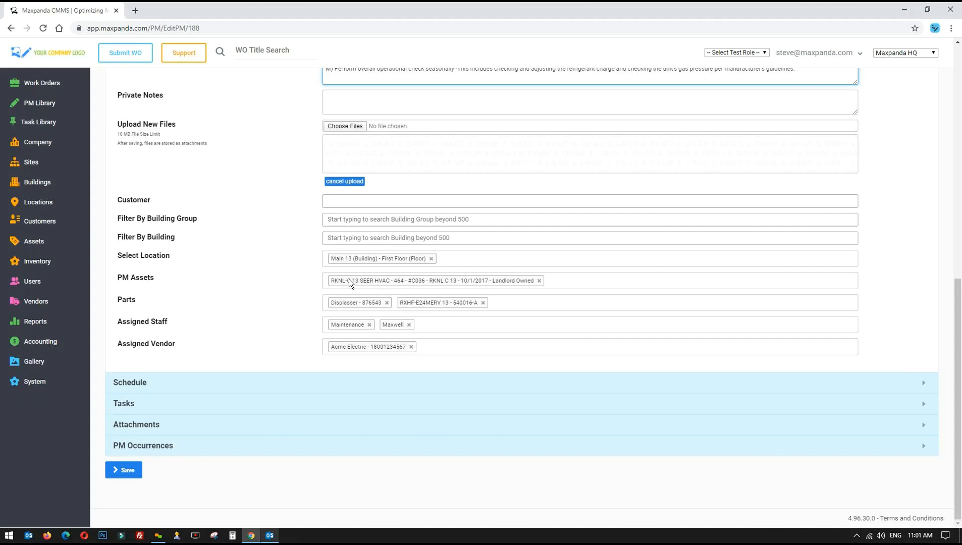
left_click(387, 302)
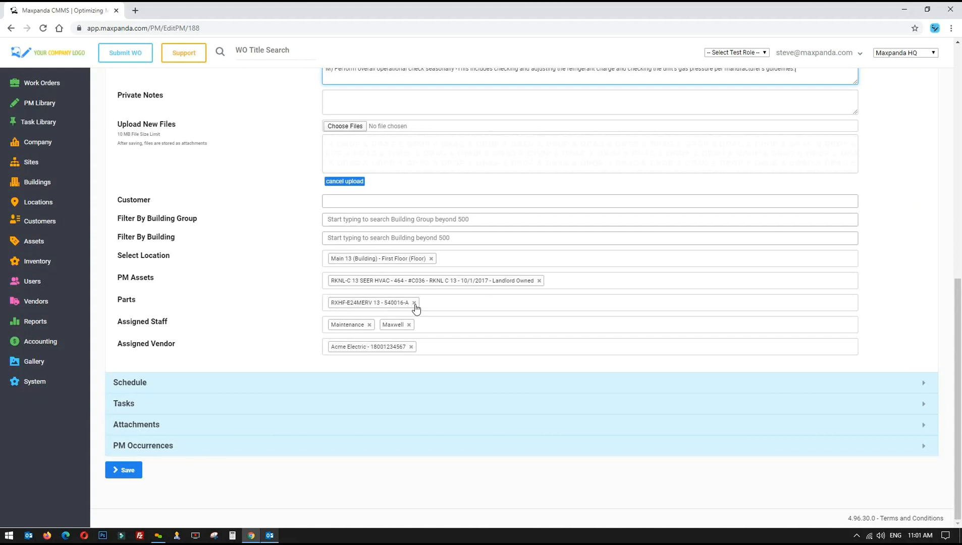
left_click(414, 303)
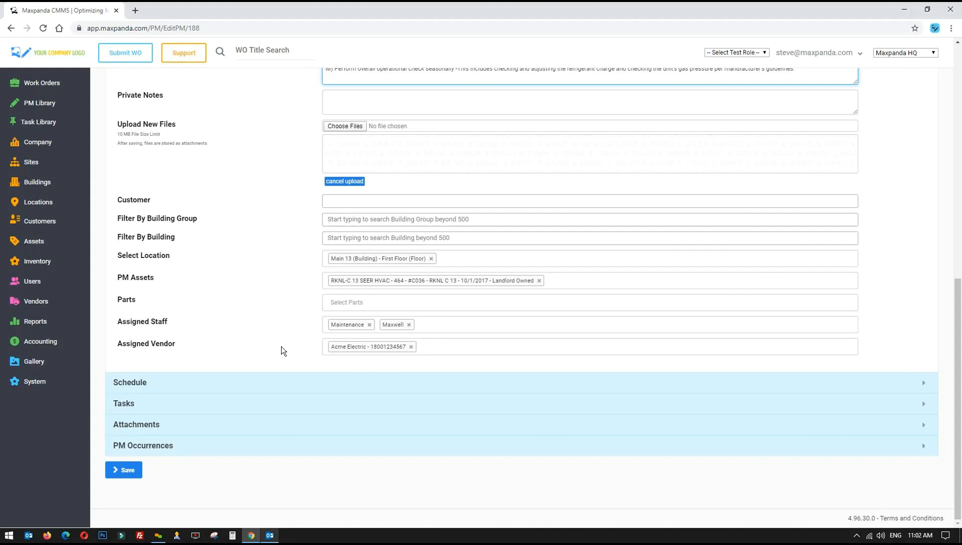
Show the PM's schedule settings: weekly on Saturday from 9/30/2017 with no end date
scroll(272, 344, "up", 5)
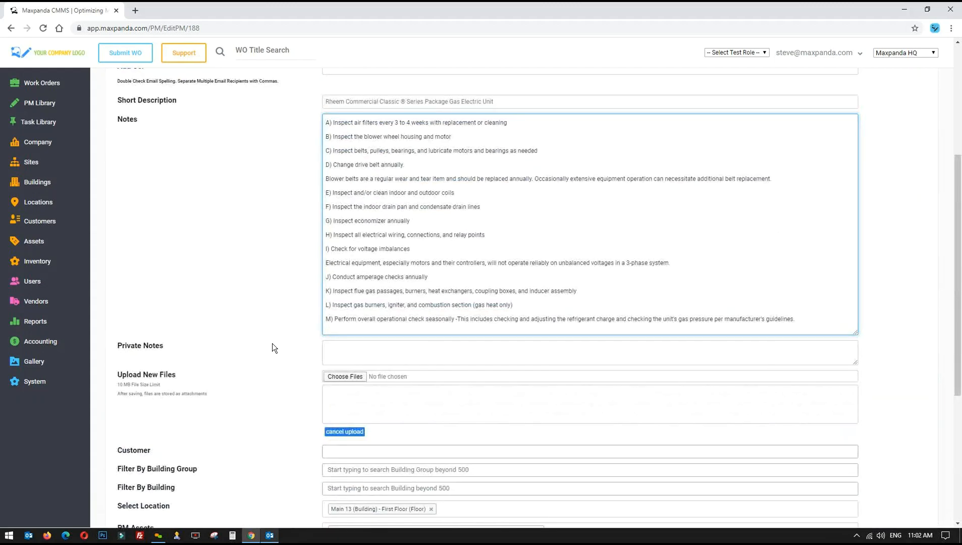
scroll(272, 344, "up", 4)
scroll(272, 344, "down", 9)
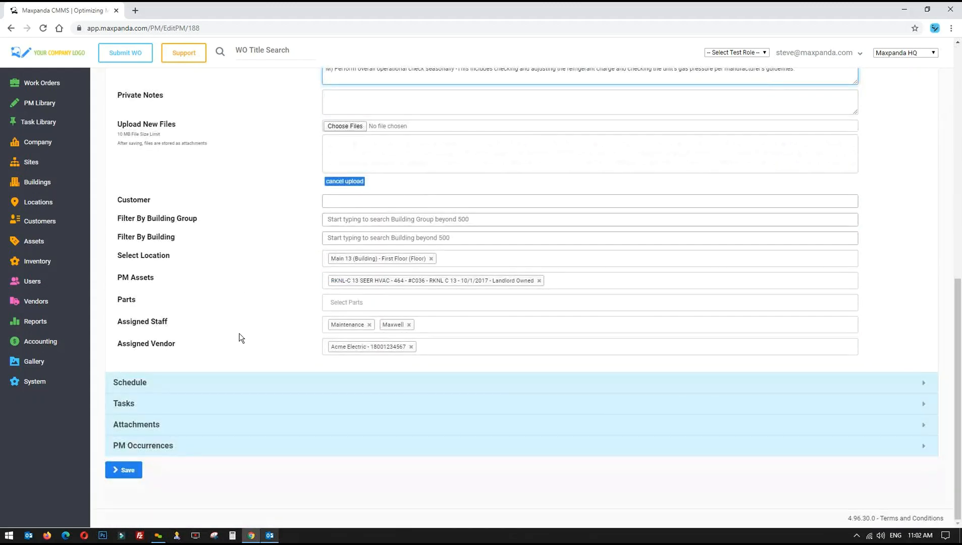
left_click(141, 382)
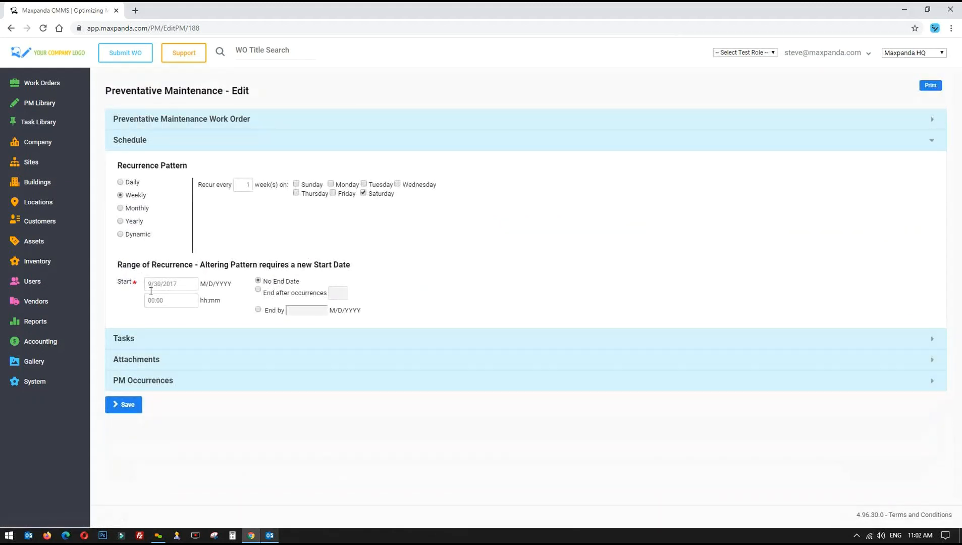
Set the PM to recur monthly on the first Monday of every 3 months
left_click(120, 209)
left_click(285, 203)
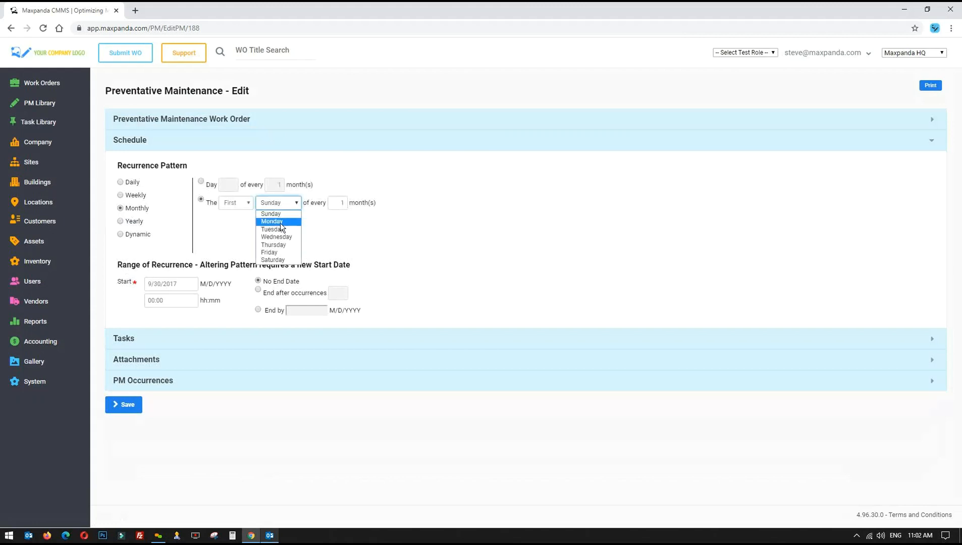
left_click(280, 222)
double_click(333, 202)
type("3")
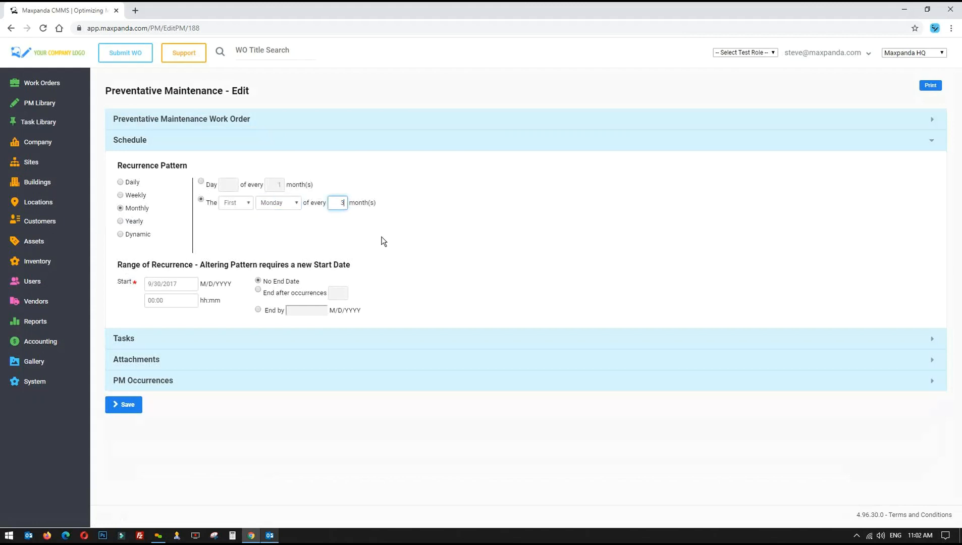
left_click(442, 266)
Make the schedule end after 4 occurrences
left_click_drag(267, 281, 319, 281)
left_click(257, 309)
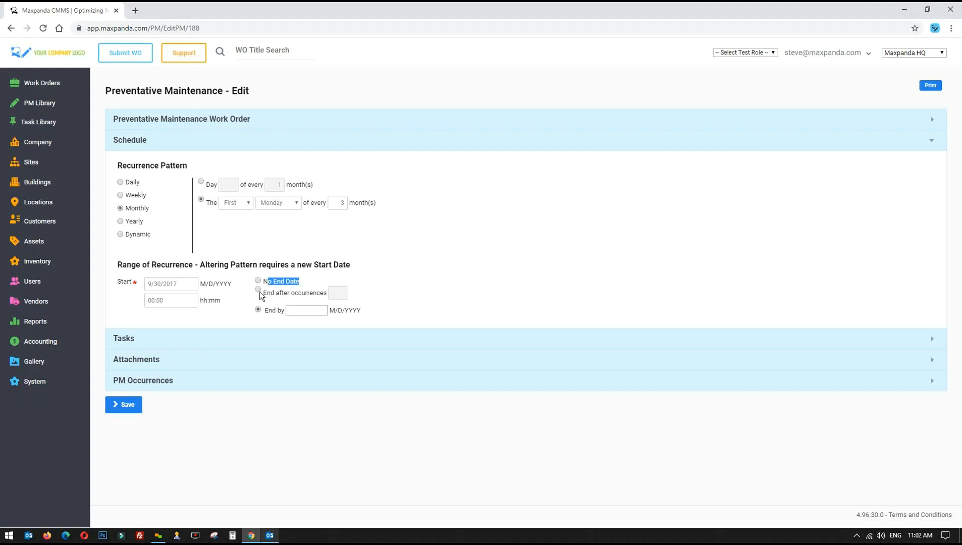
left_click(258, 289)
left_click(343, 291)
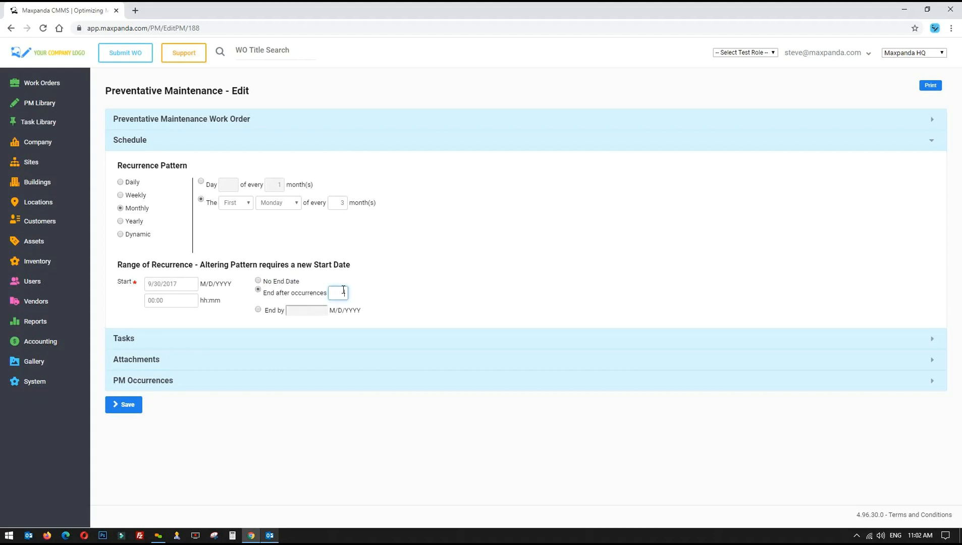
type("4")
left_click(425, 281)
Switch the schedule to No End Date and show the PM's six tasks down to Full Check List
left_click(258, 281)
left_click(124, 338)
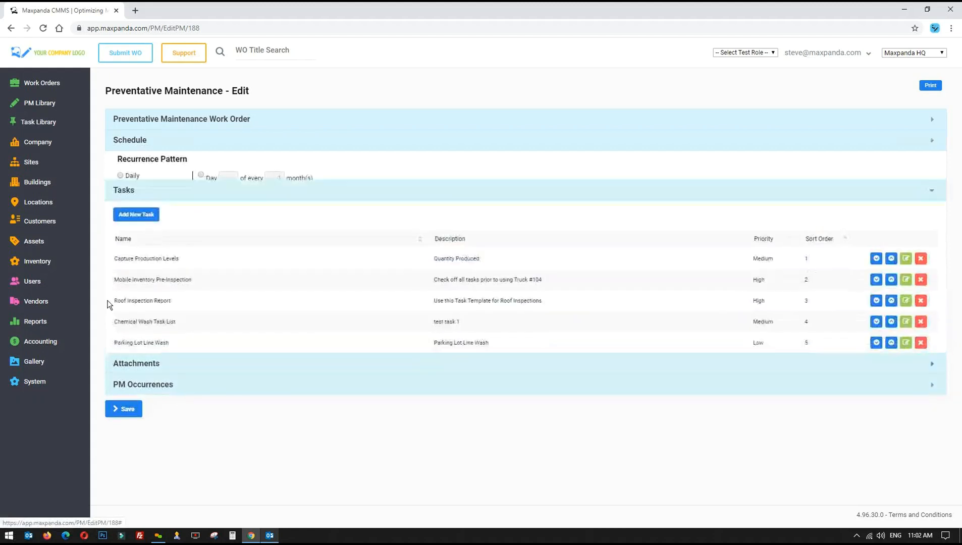
left_click_drag(111, 233, 157, 332)
left_click(164, 330)
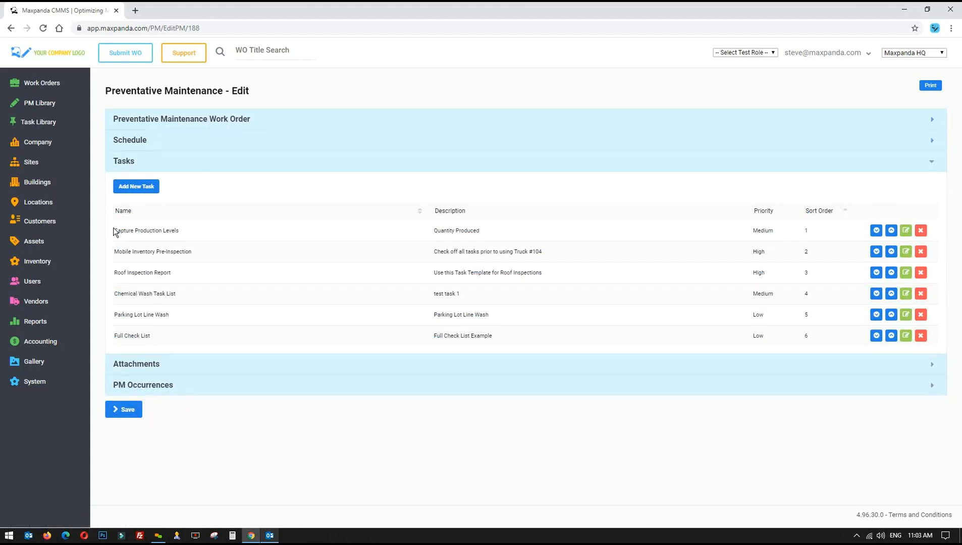
left_click_drag(115, 232, 163, 340)
Show the PM's attachments and check the names of the two PDFs and rheem_integrated_condensing-hvac_vbl.jpg
left_click(142, 364)
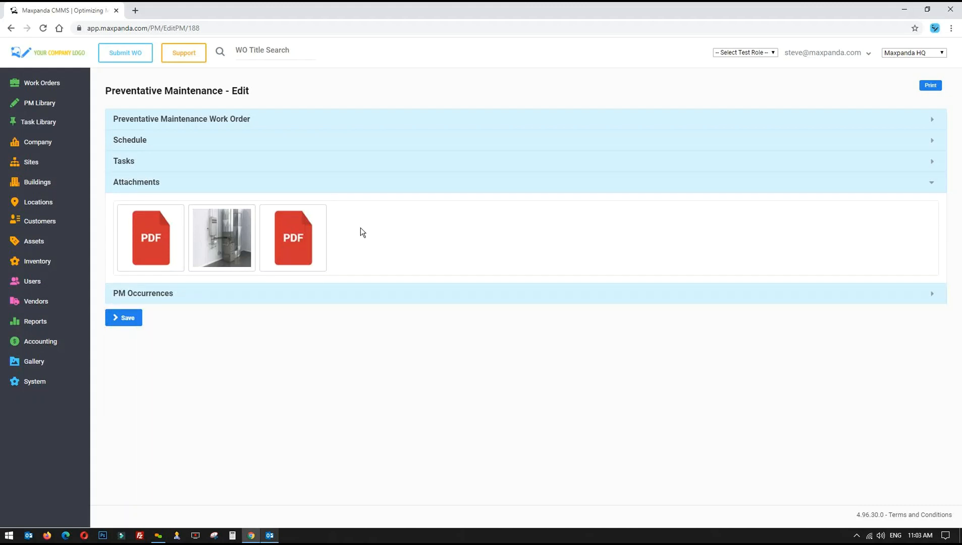
mouse_move(155, 242)
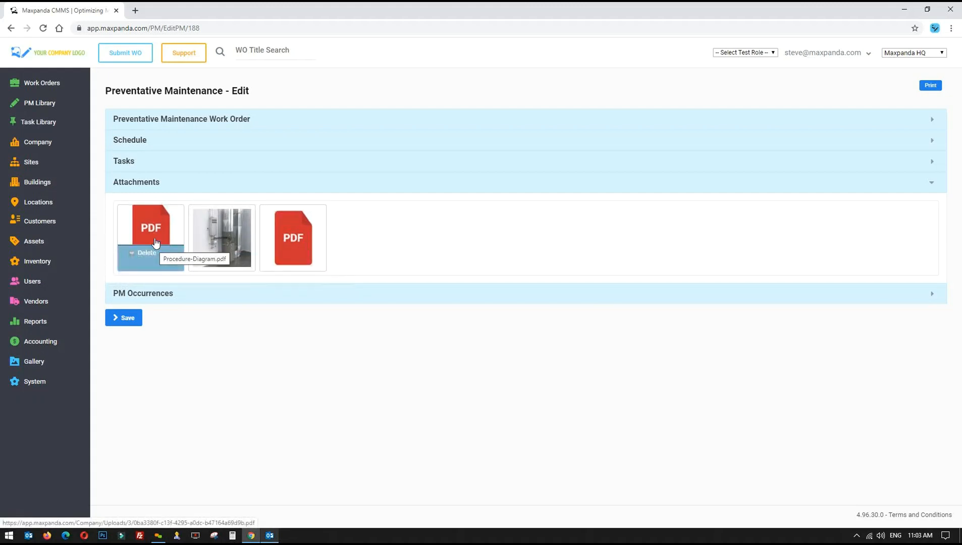
mouse_move(233, 248)
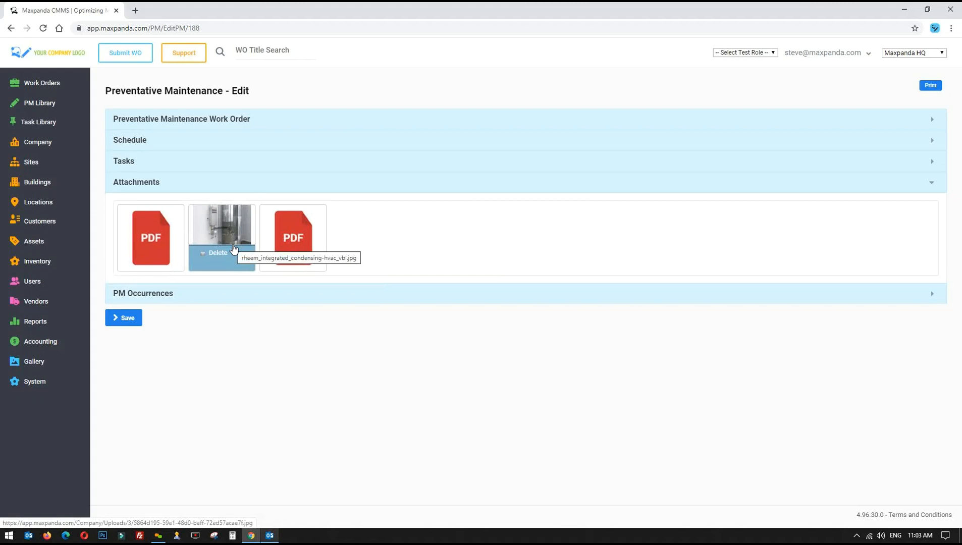
mouse_move(304, 249)
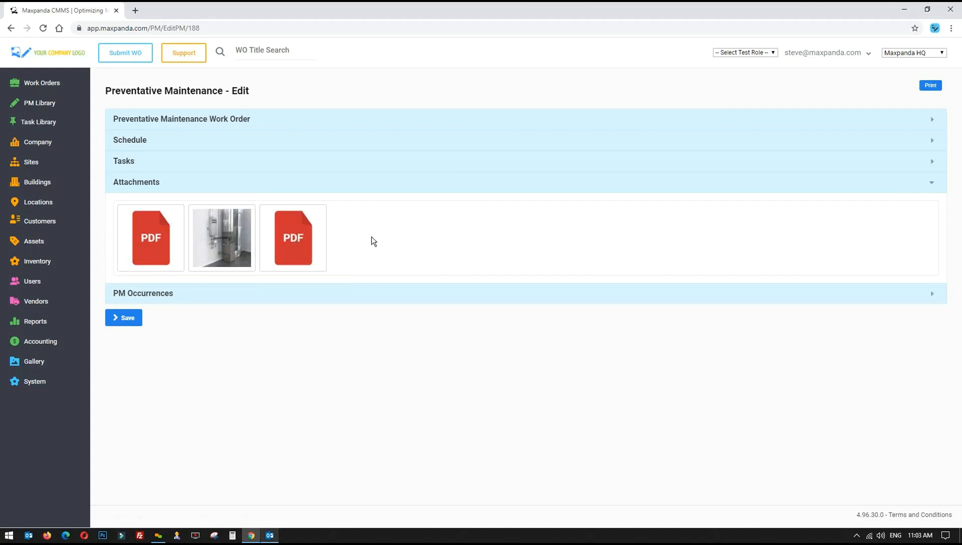
Review the PM occurrences table: first due date 4/19/2015, 237 entries in total
left_click(147, 296)
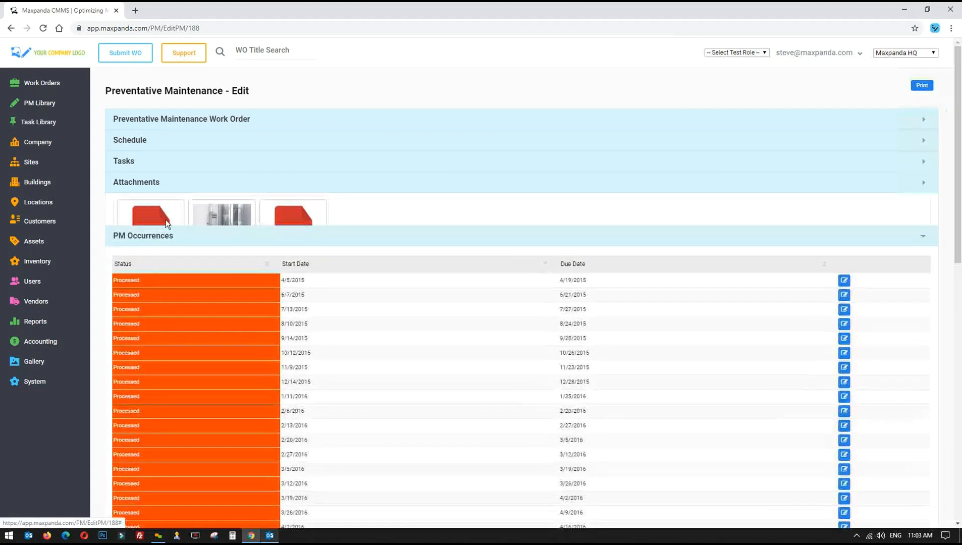
scroll(369, 262, "down", 2)
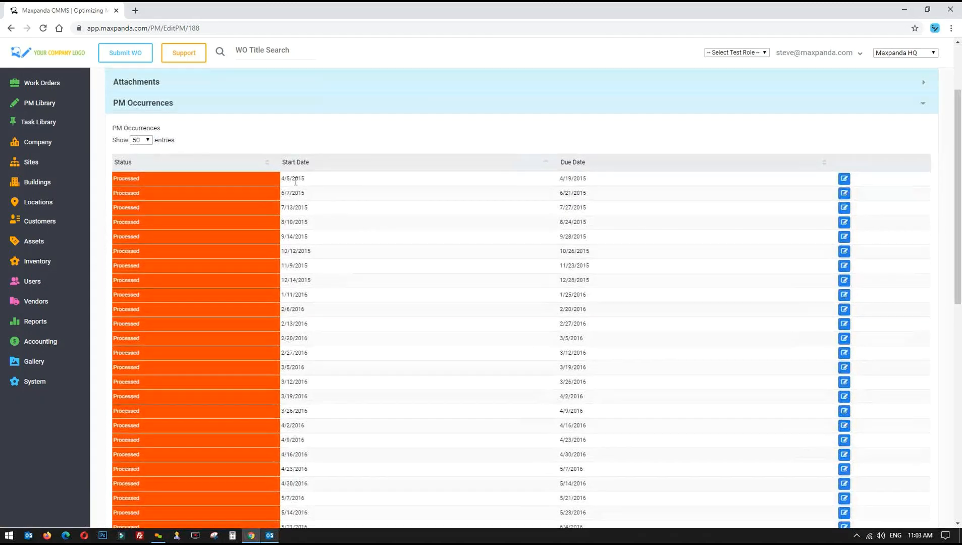
left_click_drag(281, 178, 305, 178)
left_click_drag(577, 188, 604, 491)
left_click(381, 256)
left_click_drag(281, 179, 600, 184)
left_click(593, 183)
left_click_drag(594, 183, 553, 181)
scroll(550, 392, "down", 10)
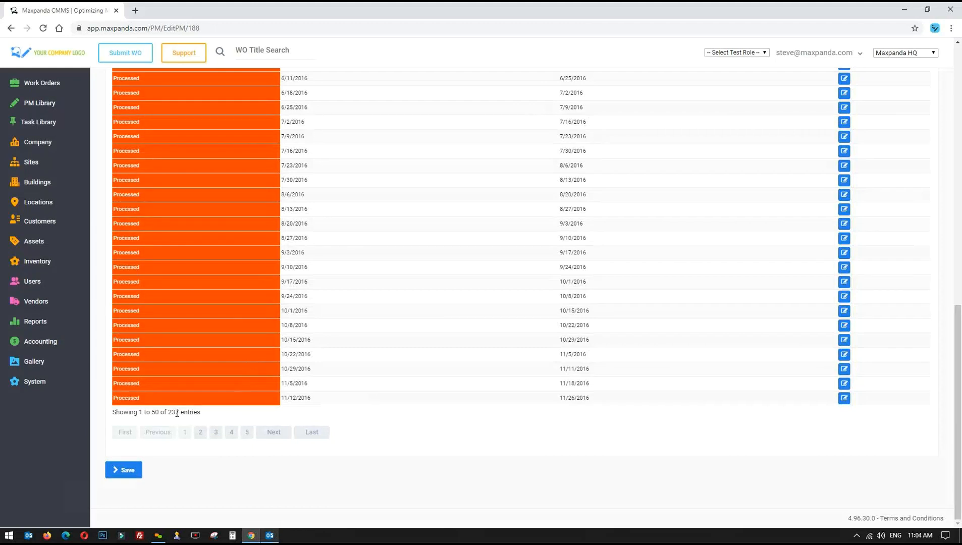
left_click_drag(167, 412, 200, 412)
scroll(482, 477, "up", 10)
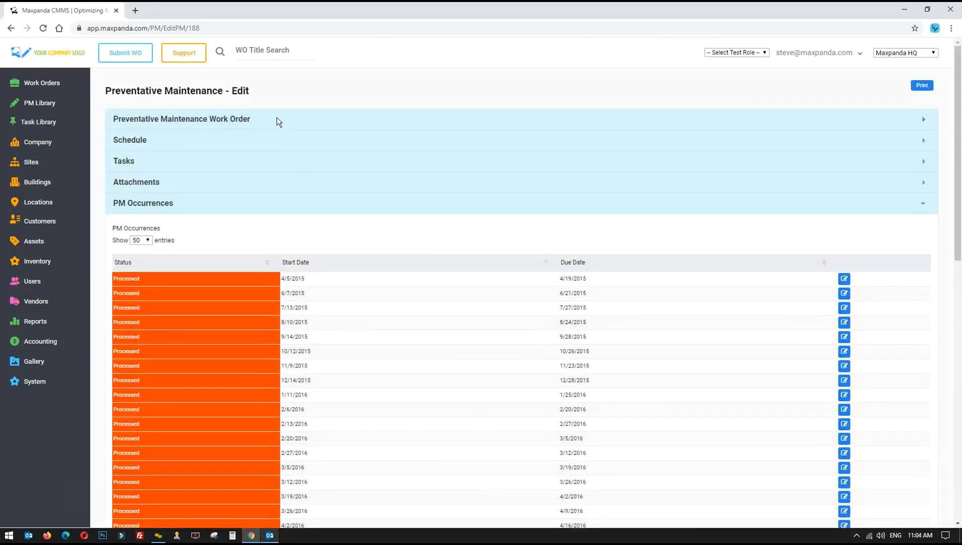
Go to the SLA Export report from the Reports section of the sidebar
left_click(276, 119)
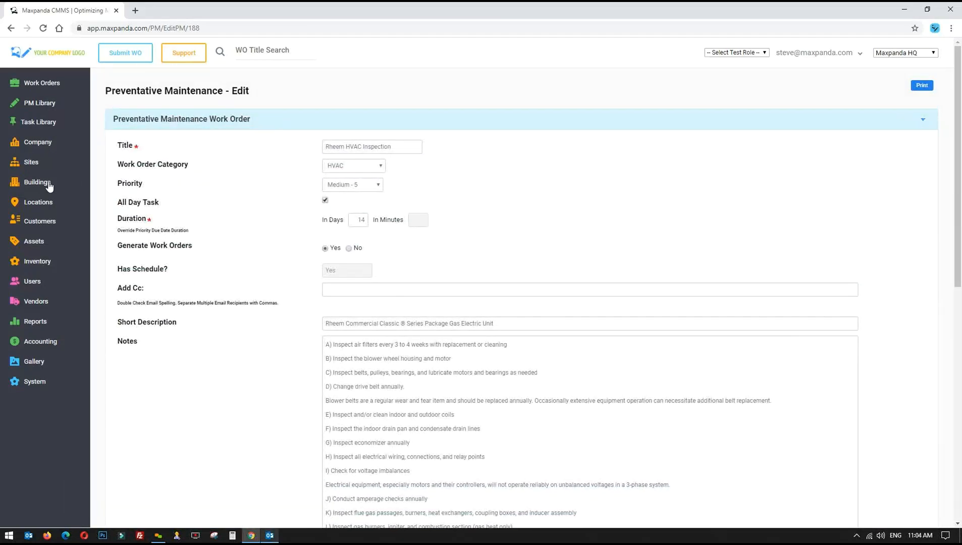
left_click(37, 106)
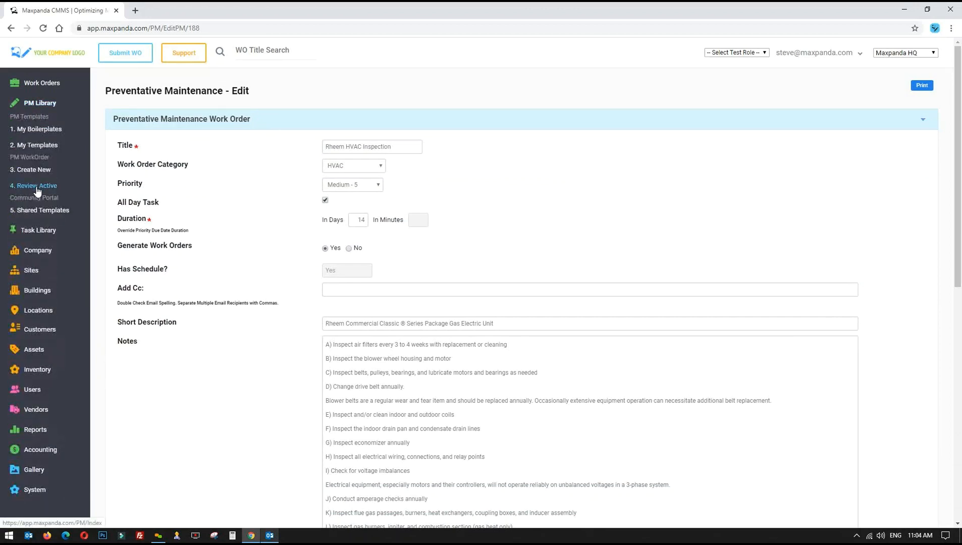
left_click(39, 103)
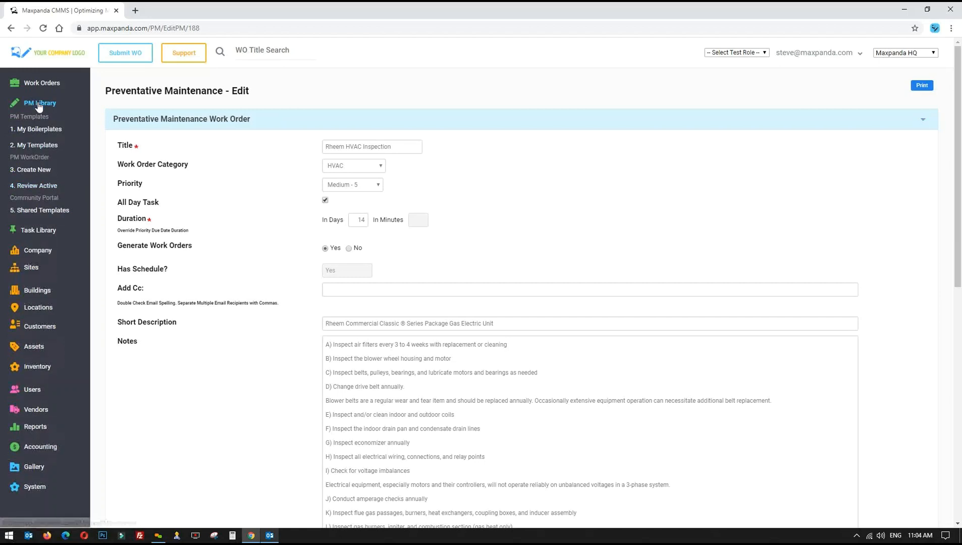
left_click(36, 322)
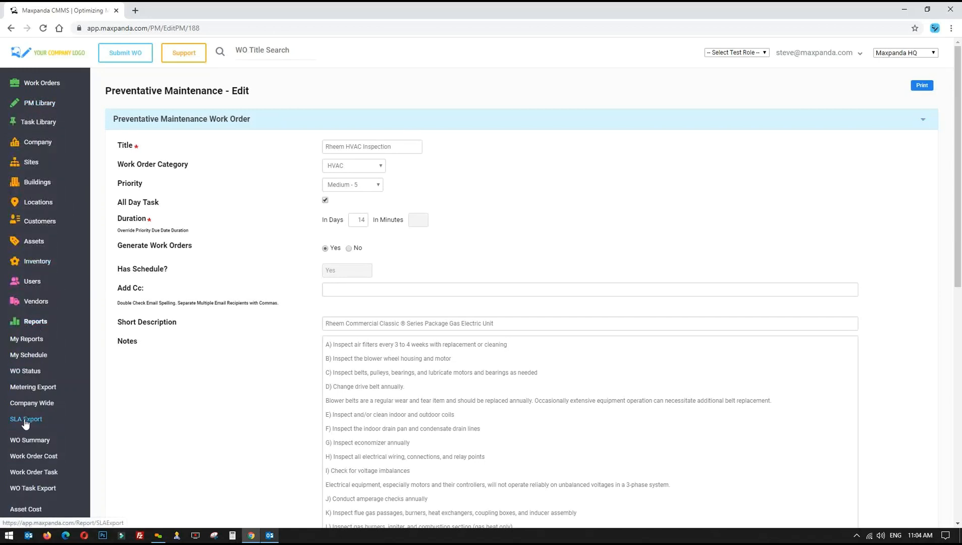
left_click(25, 420)
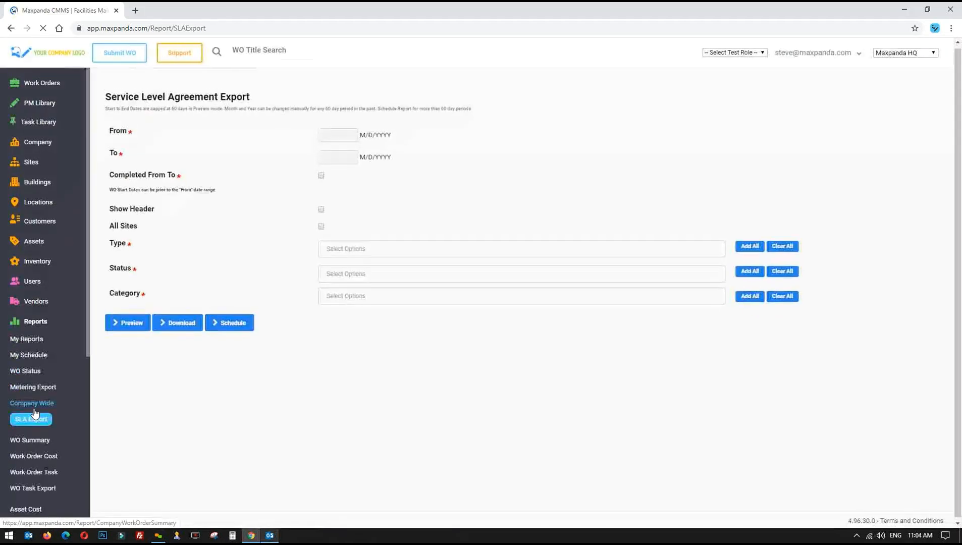
Set the SLA Export date range from 03/01/2020 to 03/31/2020
scroll(34, 408, "down", 5)
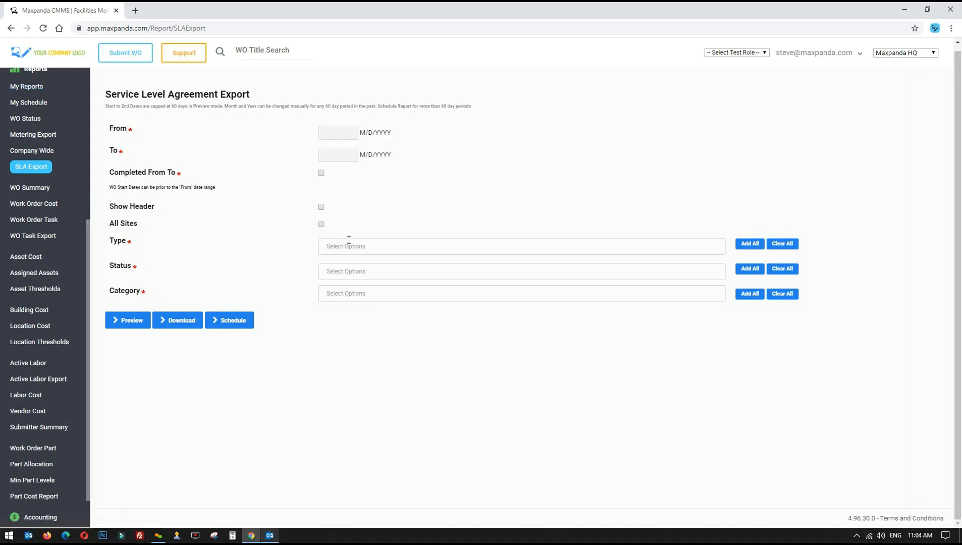
left_click_drag(106, 99, 297, 100)
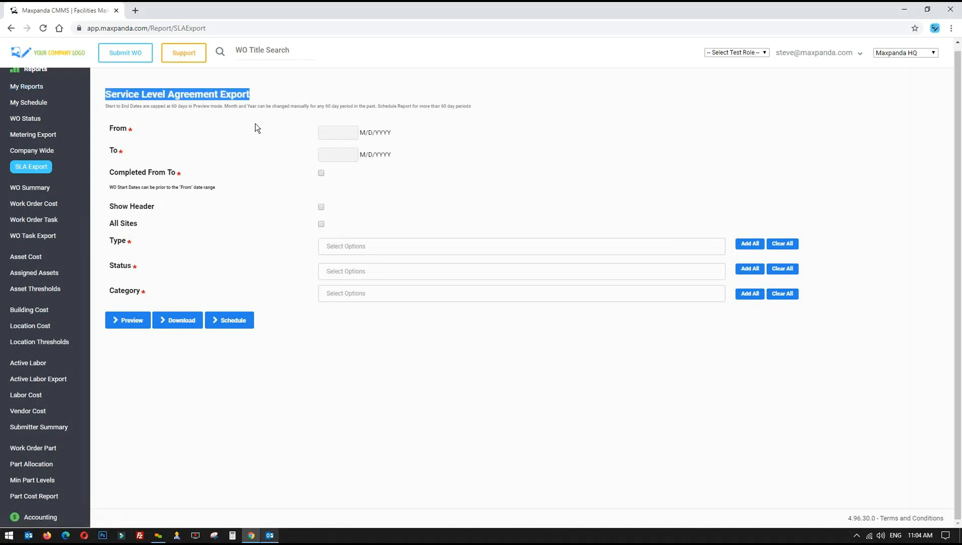
left_click(339, 133)
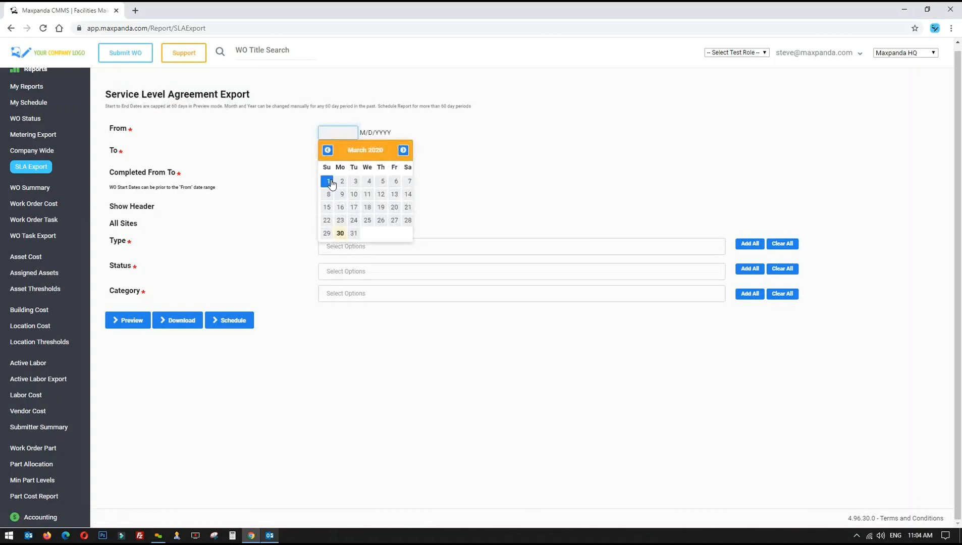
left_click(328, 181)
left_click(339, 155)
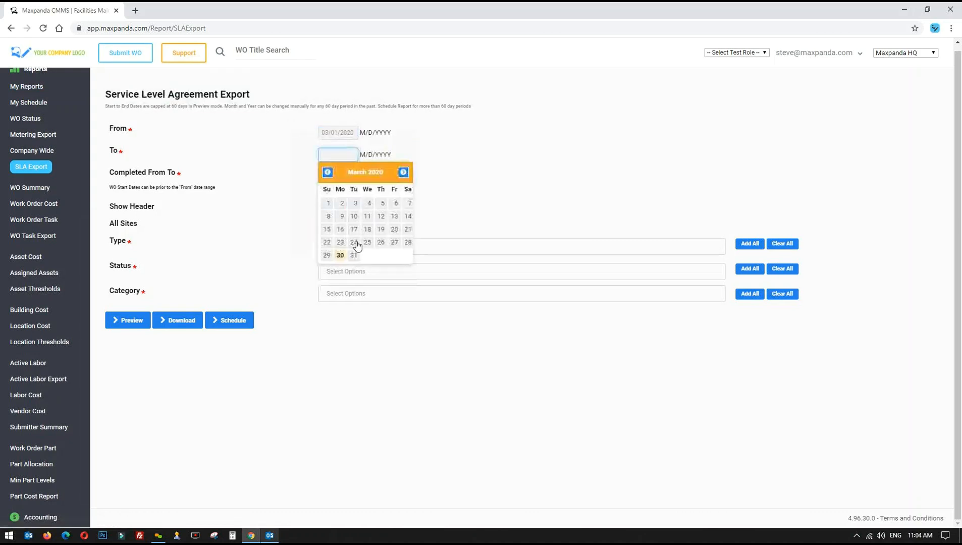
left_click(353, 255)
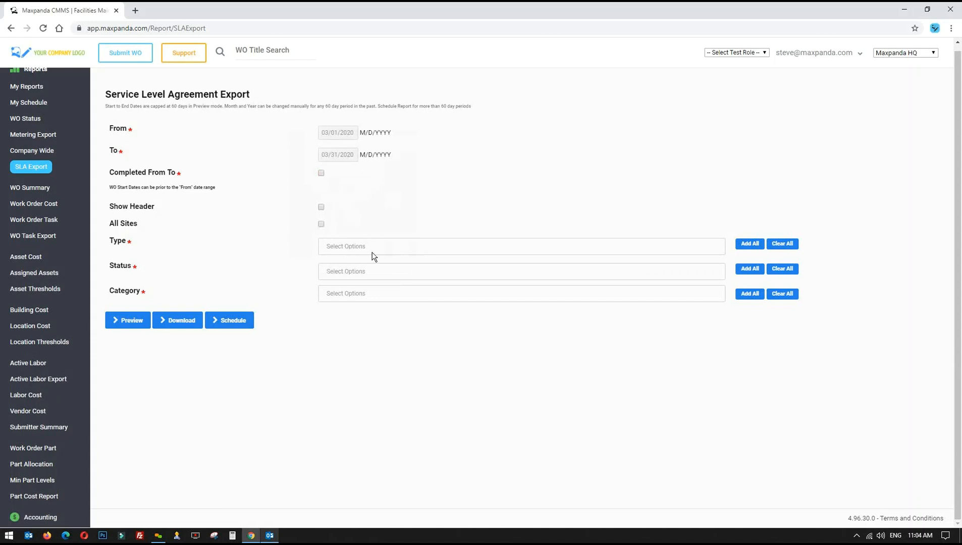
Include all categories, statuses and work order types in the report
left_click(749, 294)
left_click(749, 269)
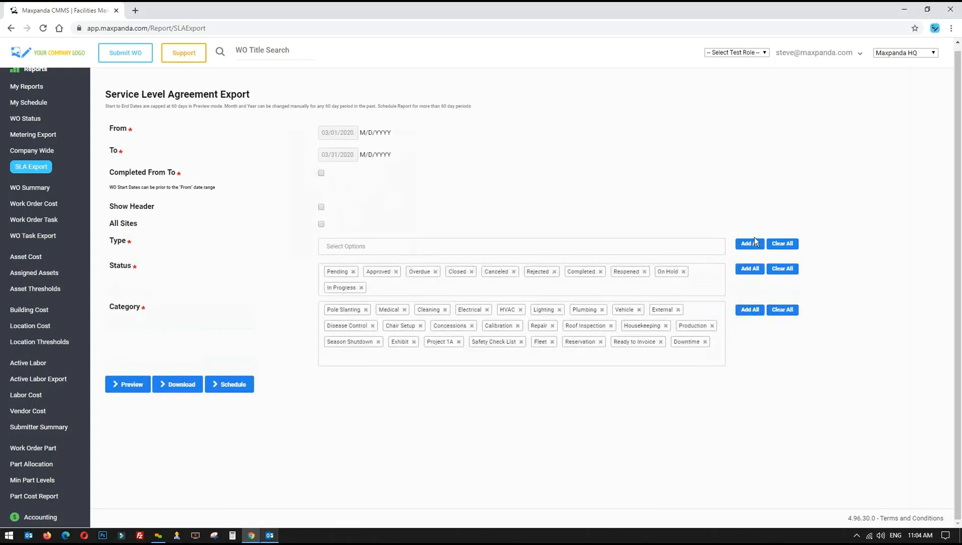
left_click(750, 242)
left_click(247, 384)
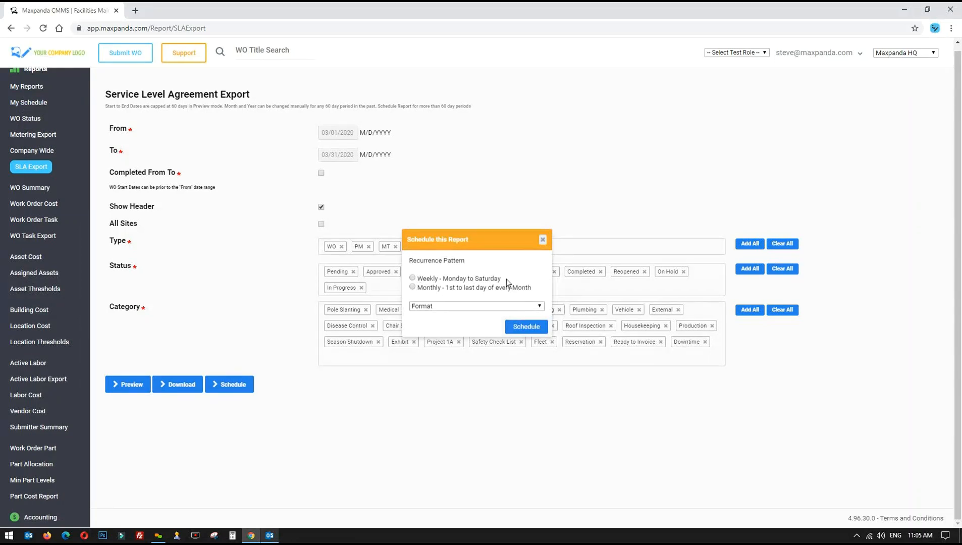
left_click(457, 305)
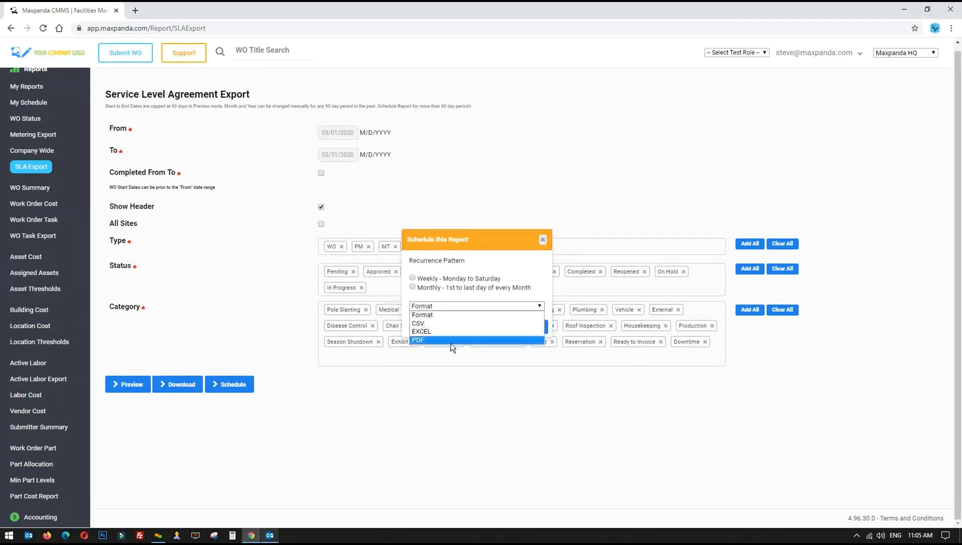
left_click(484, 244)
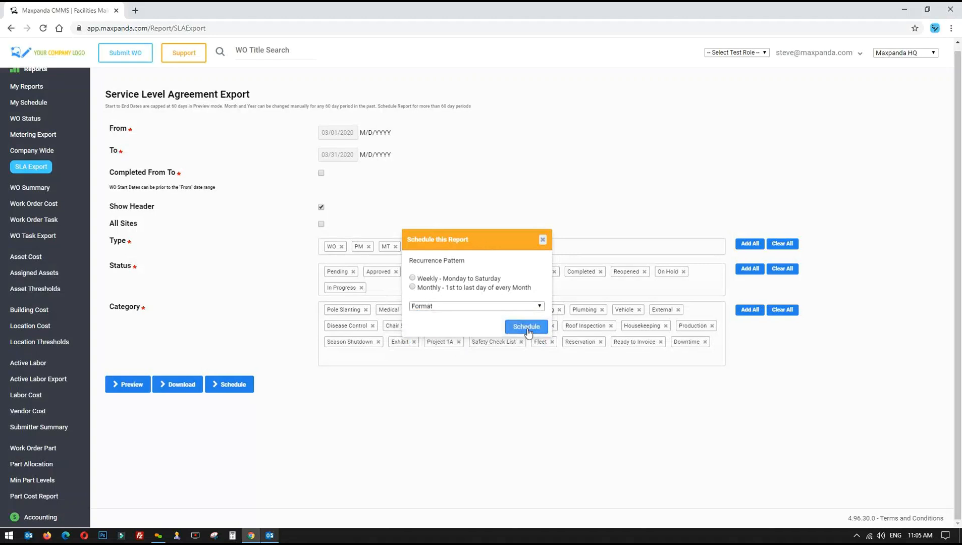
left_click(542, 240)
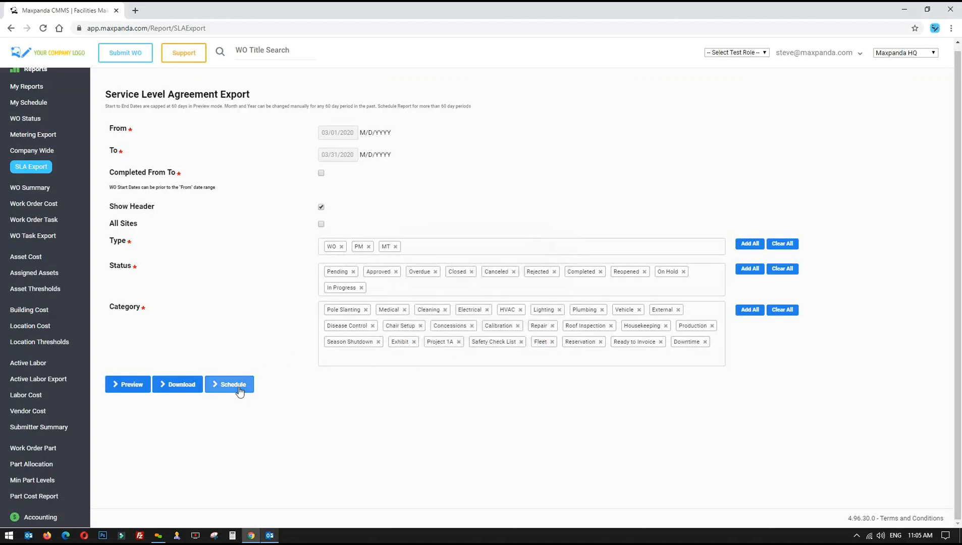
left_click(341, 247)
left_click(341, 247)
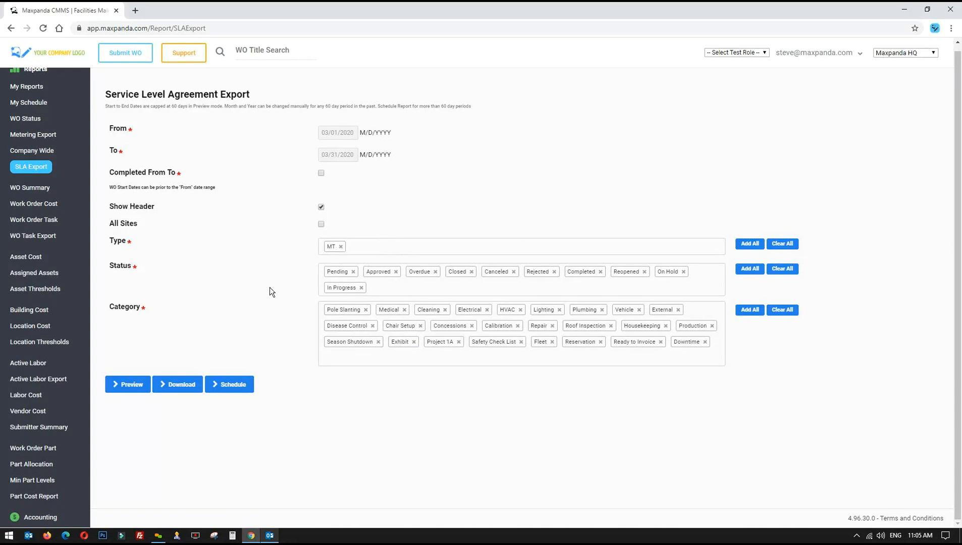
left_click(341, 247)
left_click(346, 279)
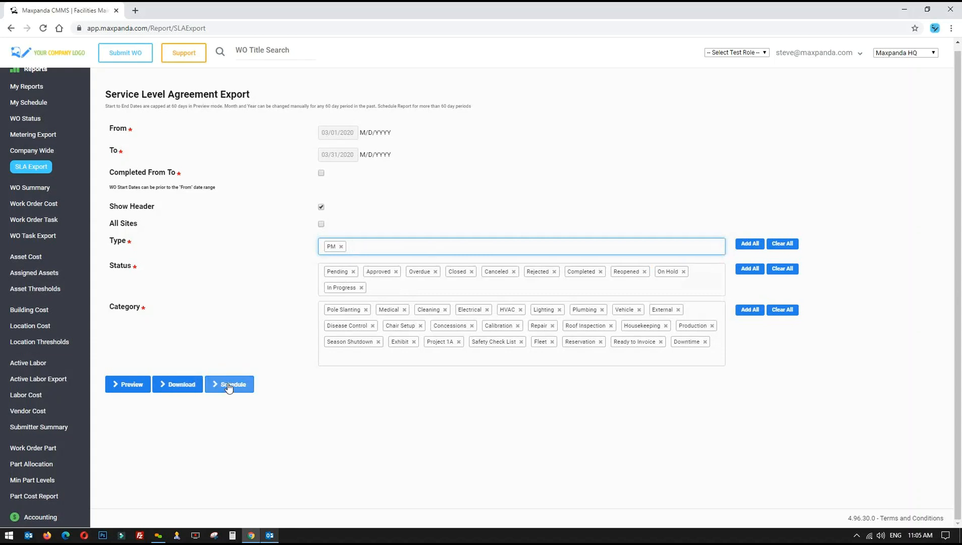
left_click(749, 245)
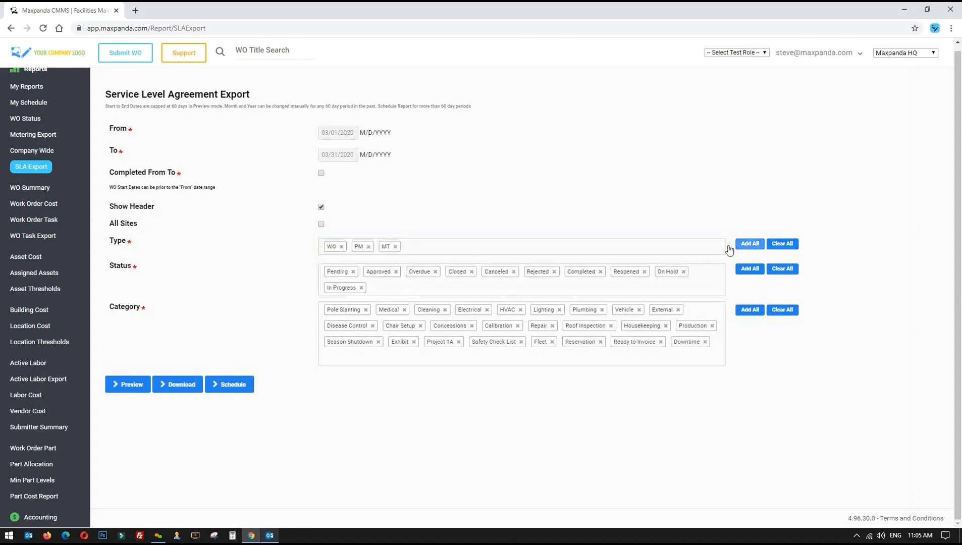
scroll(7, 132, "up", 1)
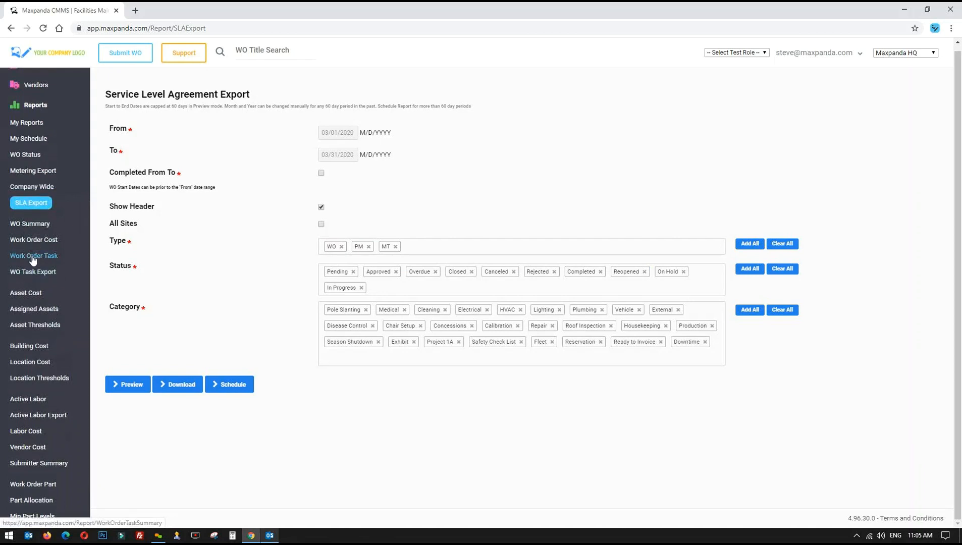
scroll(30, 261, "down", 2)
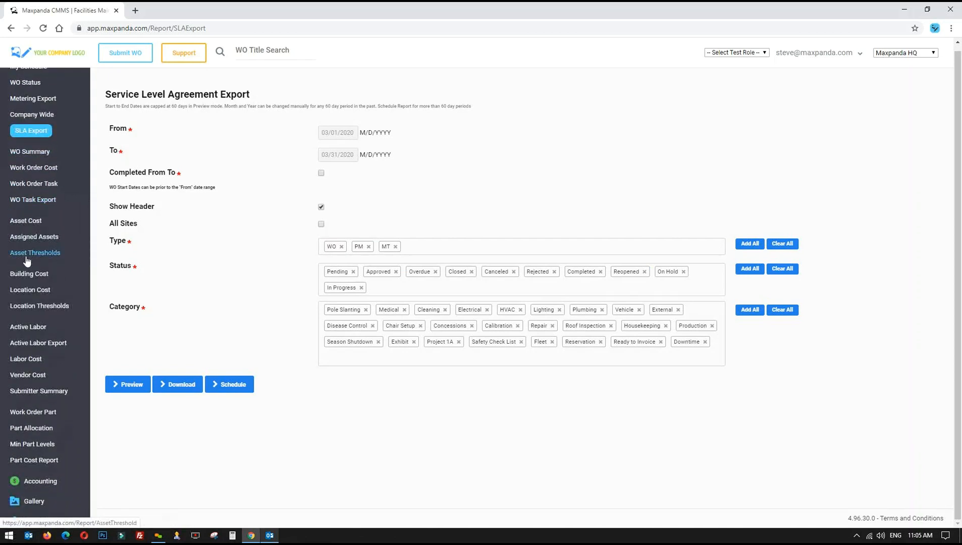
scroll(27, 259, "down", 1)
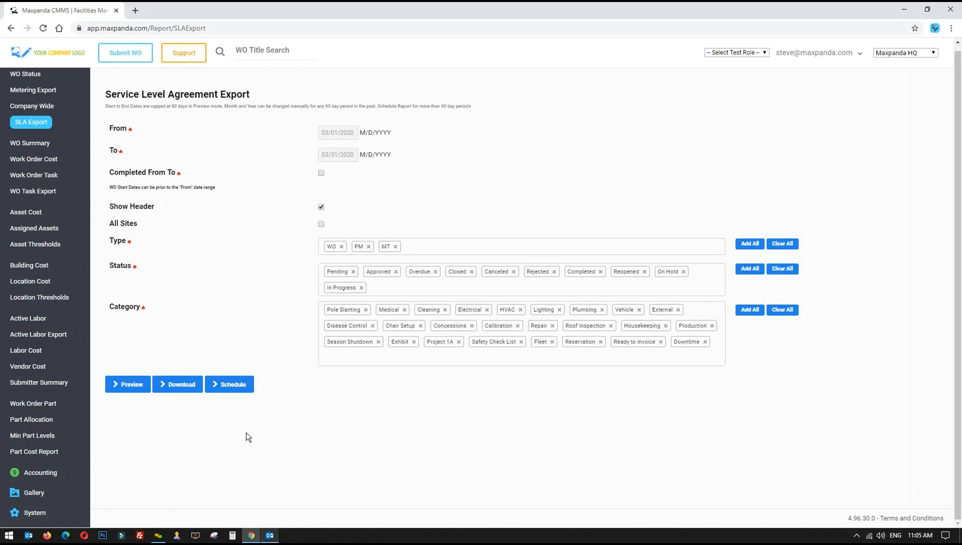
Download the SLA Export report and preview its results below the form
left_click(175, 387)
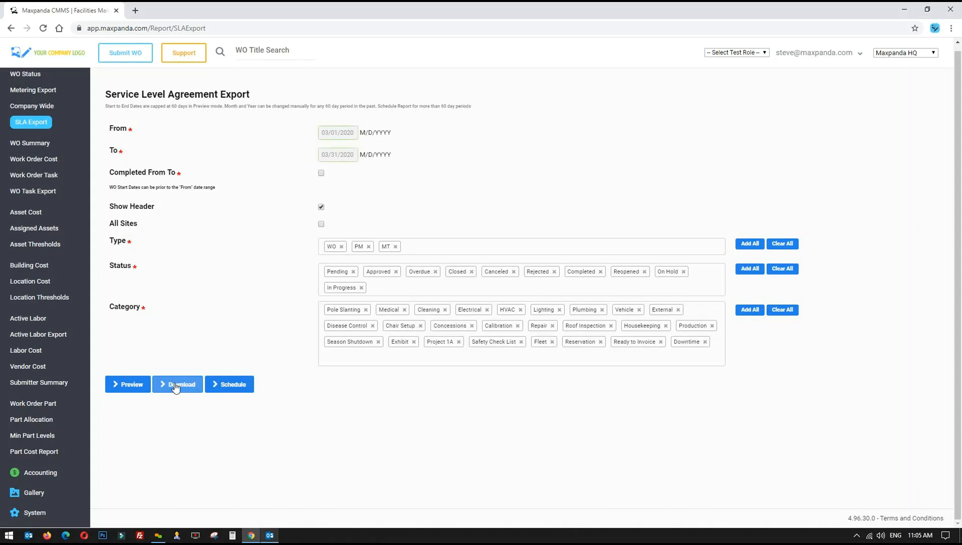
left_click(133, 384)
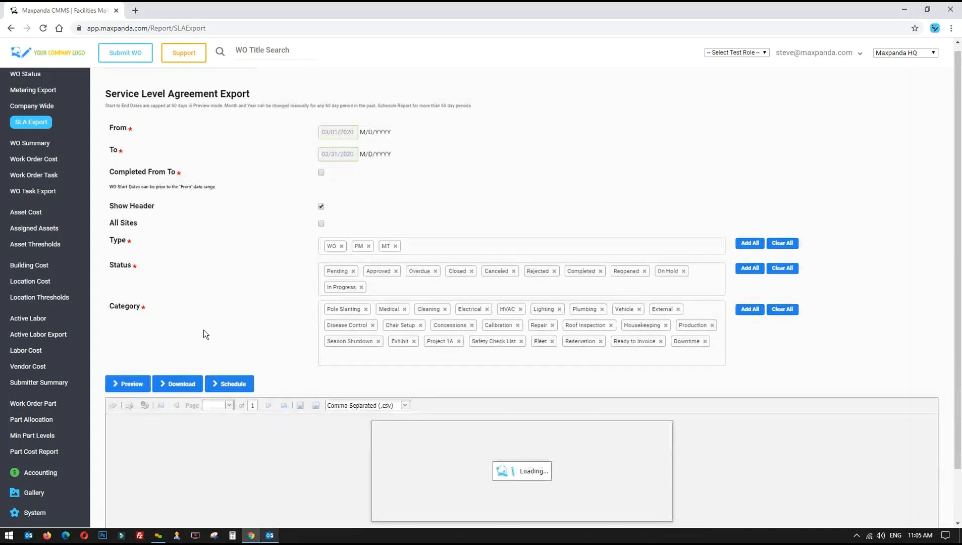
scroll(207, 313, "down", 1)
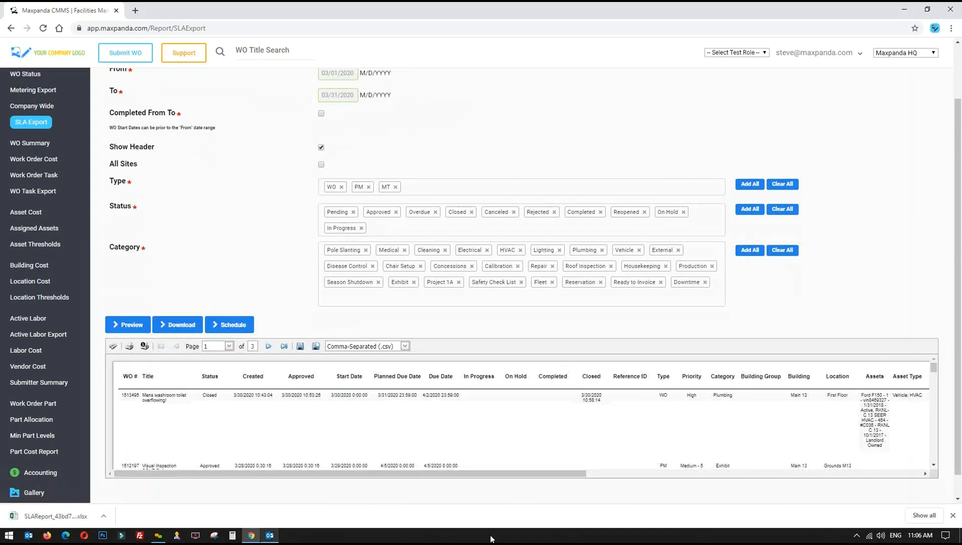
left_click(952, 515)
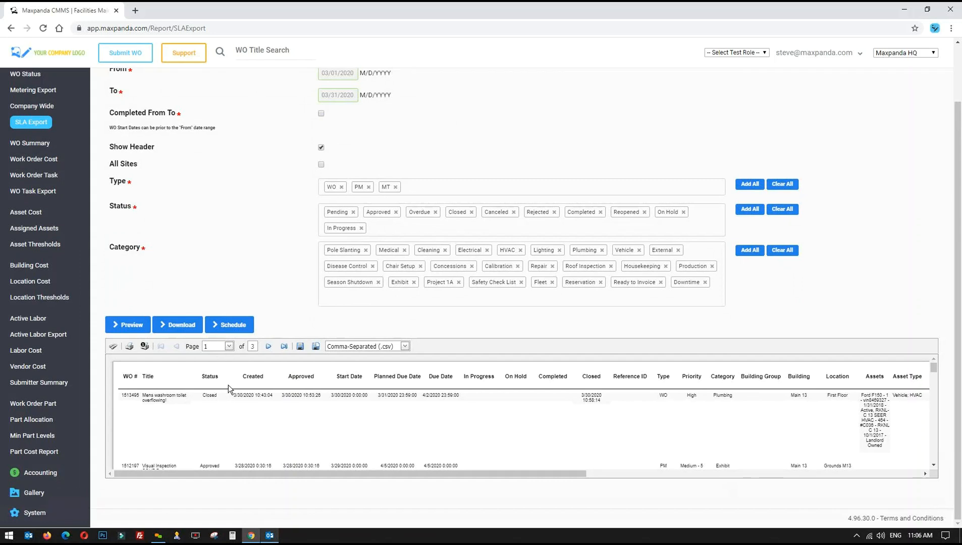
Keep comma-separated as the preview's export format and select the first work order's number and title
left_click(405, 346)
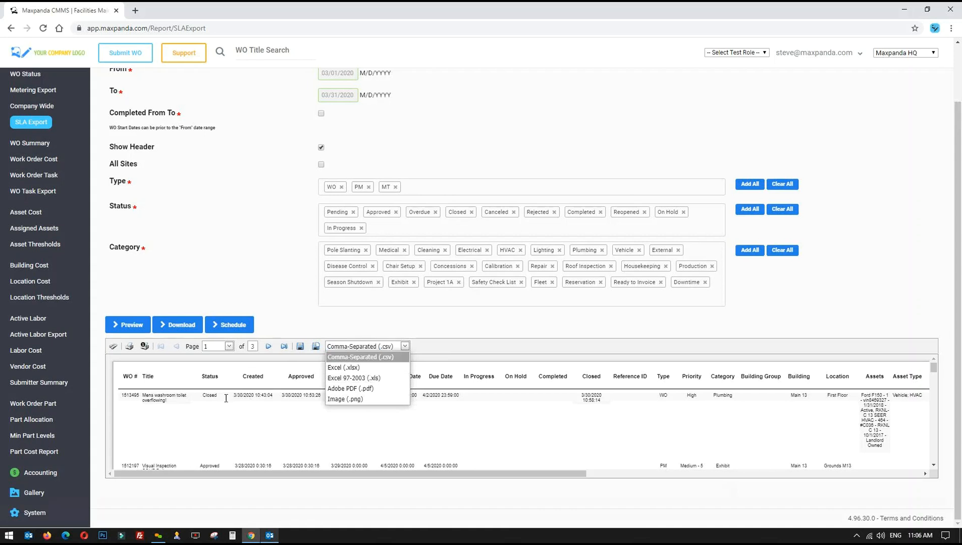
left_click(405, 346)
left_click_drag(120, 392, 200, 398)
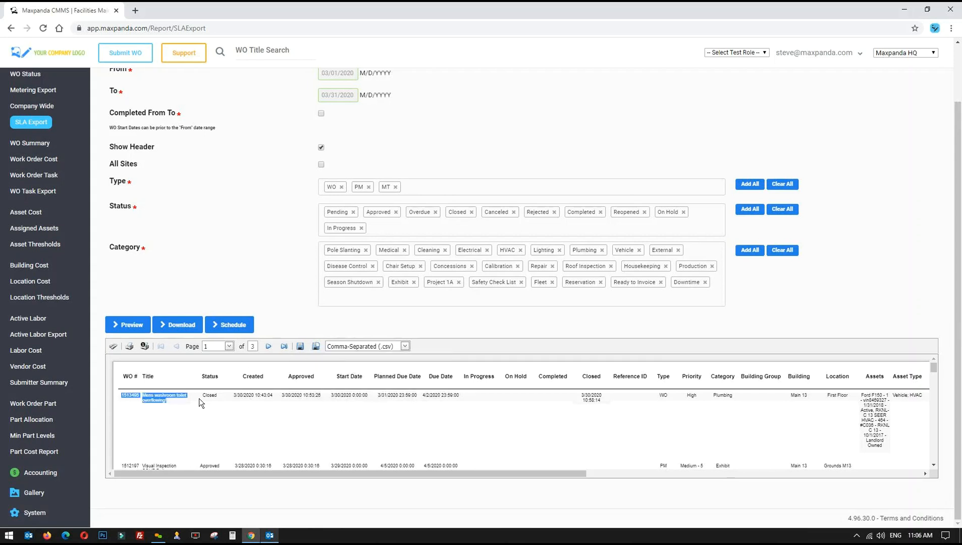
left_click(204, 428)
left_click_drag(122, 378, 620, 378)
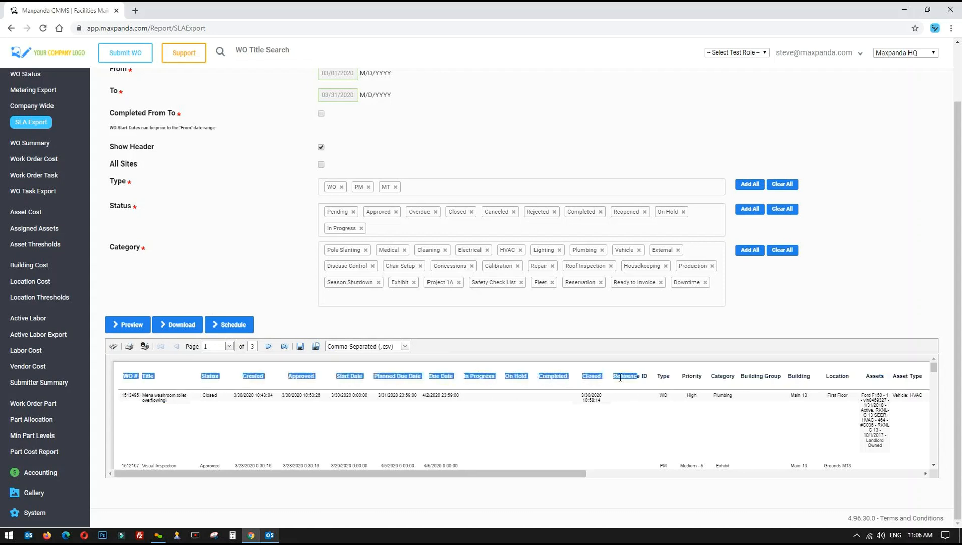
left_click(225, 423)
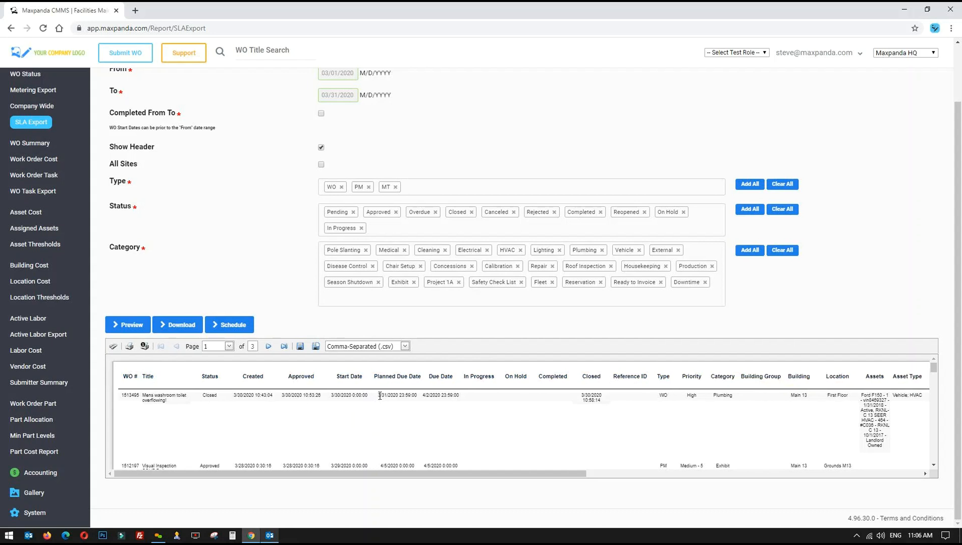
left_click_drag(378, 395, 419, 396)
left_click(429, 394)
mouse_move(423, 394)
left_mouse_down()
mouse_move(464, 392)
mouse_move(423, 396)
left_mouse_up()
left_click(457, 392)
left_click(423, 397)
left_click_drag(580, 394, 602, 400)
left_click_drag(547, 474, 679, 479)
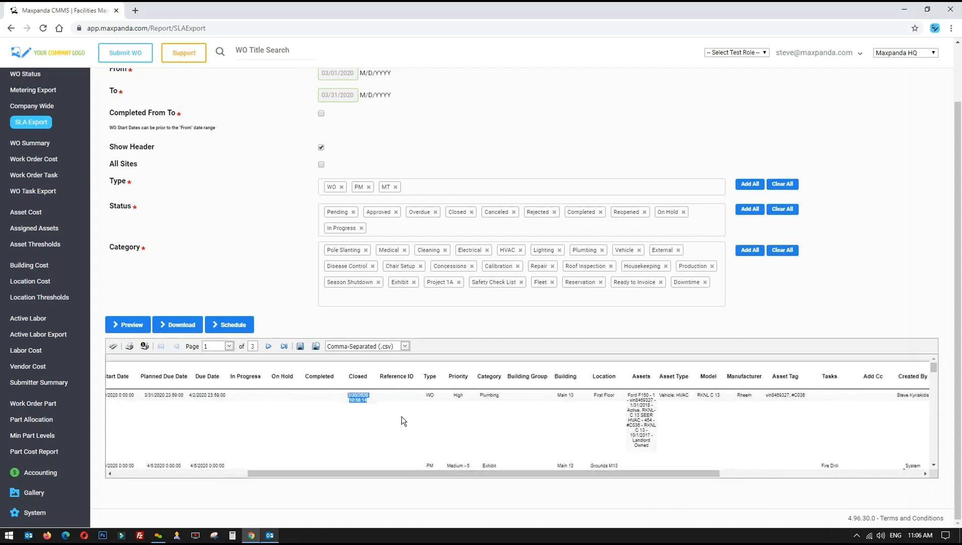
left_click(354, 403)
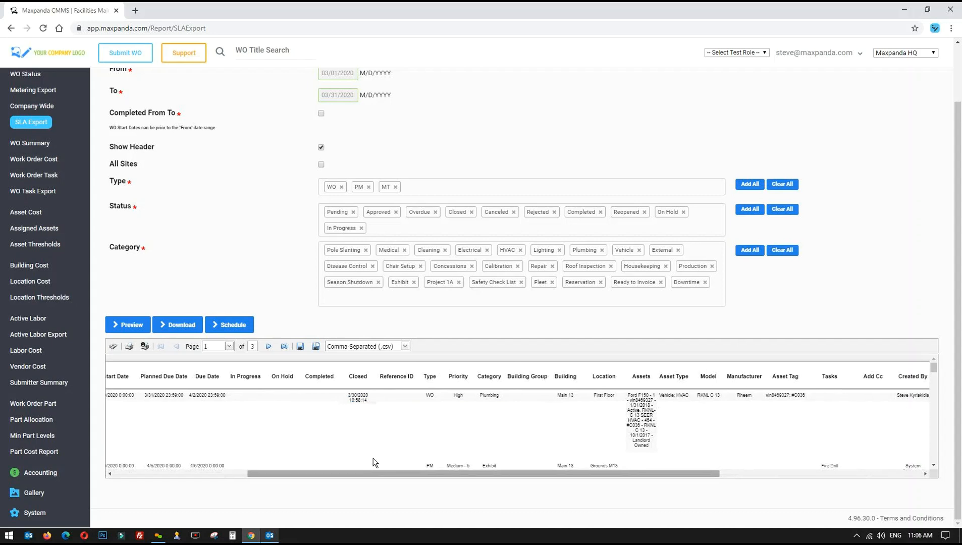
left_click_drag(379, 474, 512, 478)
left_click_drag(195, 394, 889, 402)
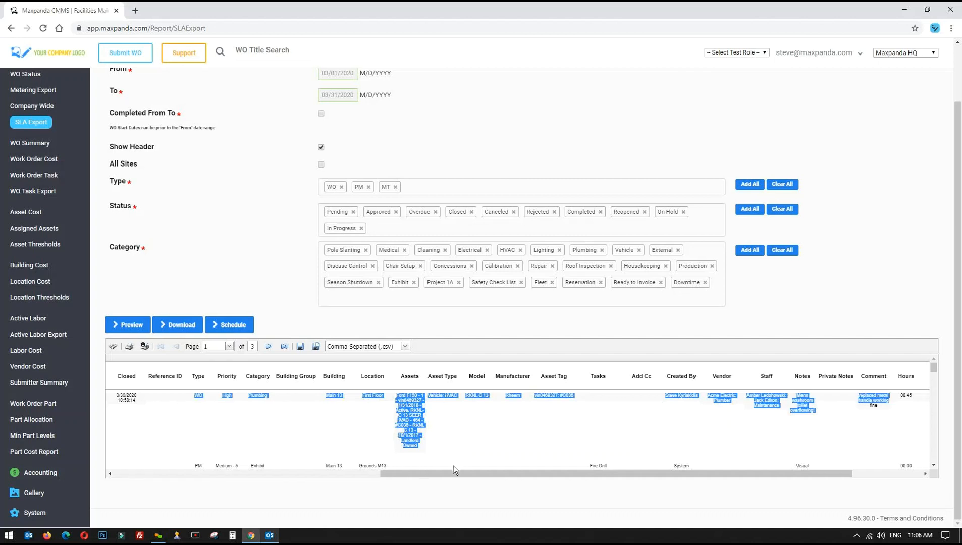
left_click_drag(470, 480, 644, 477)
left_click(804, 411)
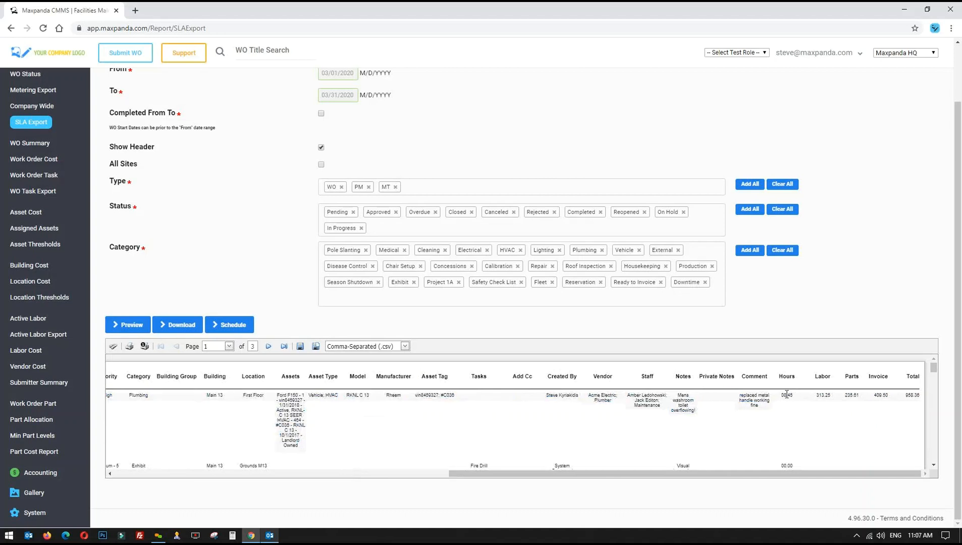
left_click_drag(780, 393, 793, 400)
left_click(793, 400)
double_click(814, 393)
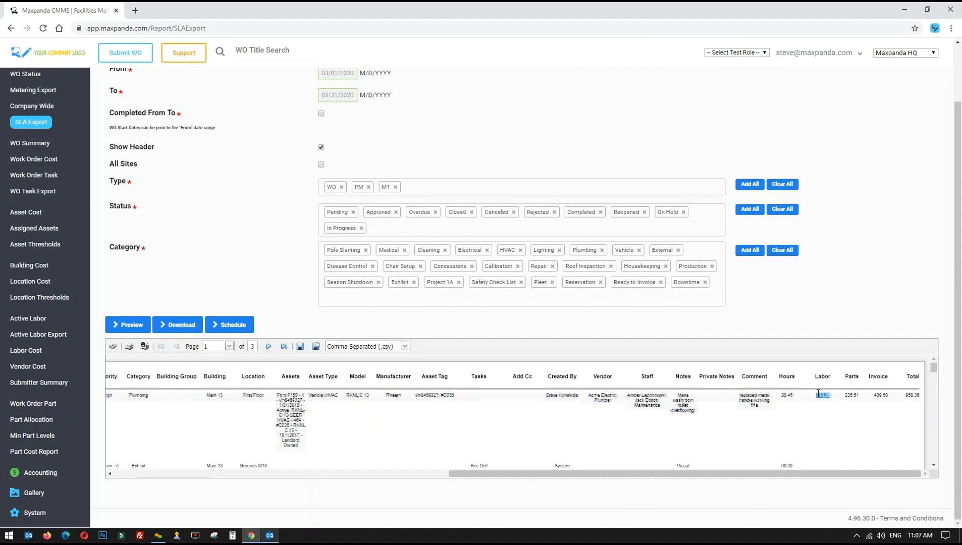
mouse_move(859, 395)
left_mouse_down()
mouse_move(845, 395)
mouse_move(872, 396)
left_mouse_up()
left_click(910, 396)
left_click(356, 474)
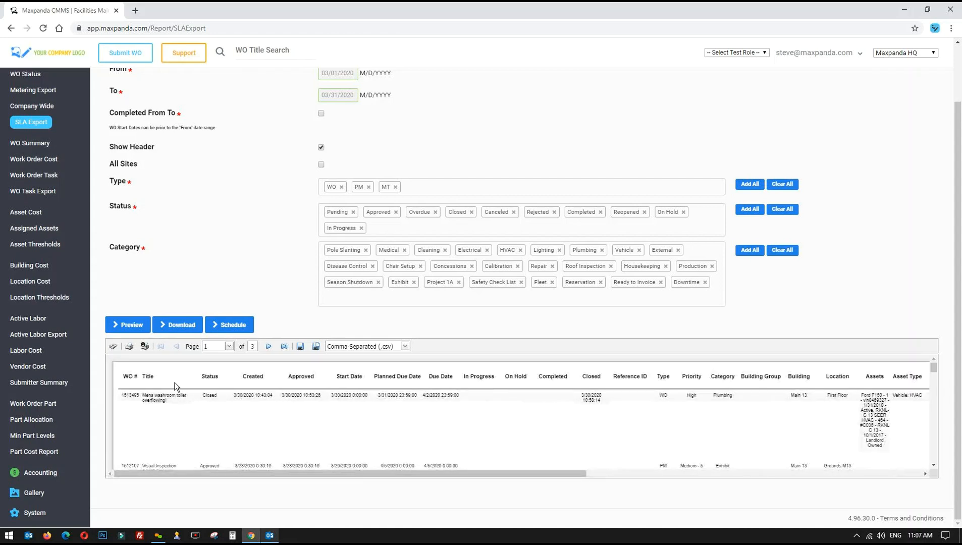
scroll(262, 221, "up", 2)
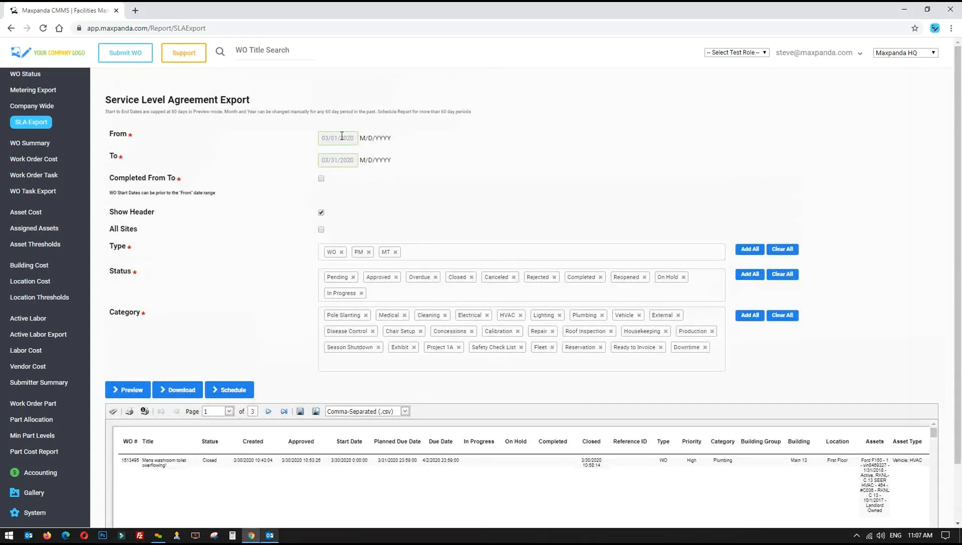
scroll(203, 308, "down", 2)
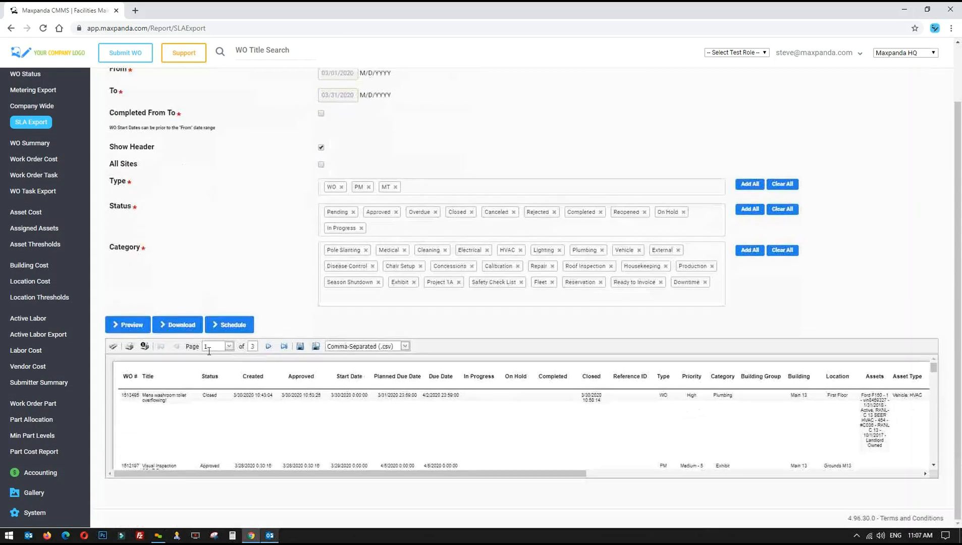
scroll(271, 236, "up", 2)
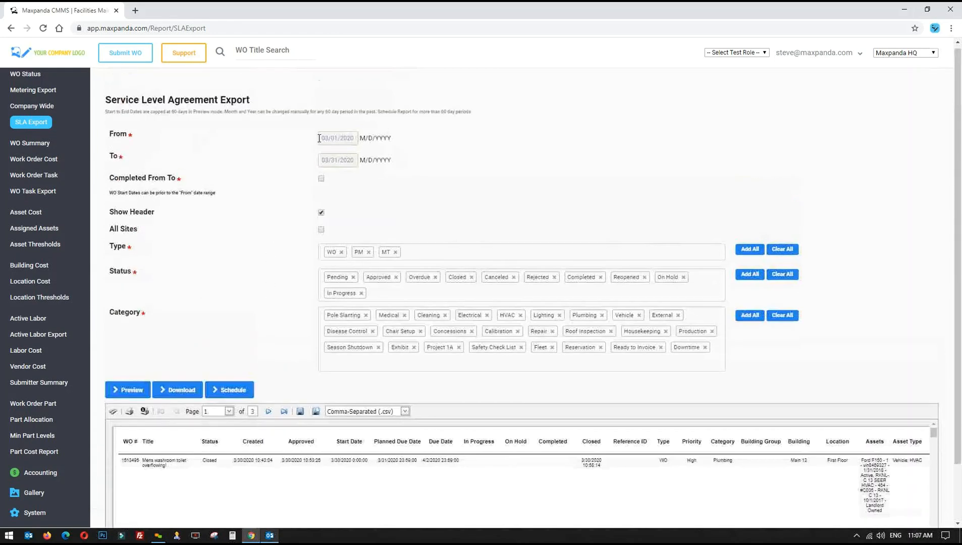